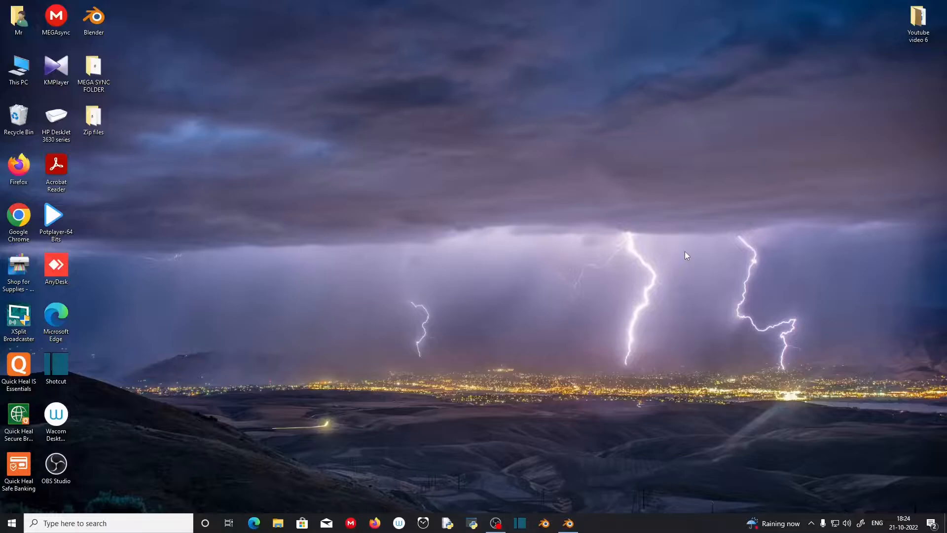
- Switch to Blender, dismiss the splash screen and delete the default cube from the scene
click(567, 525)
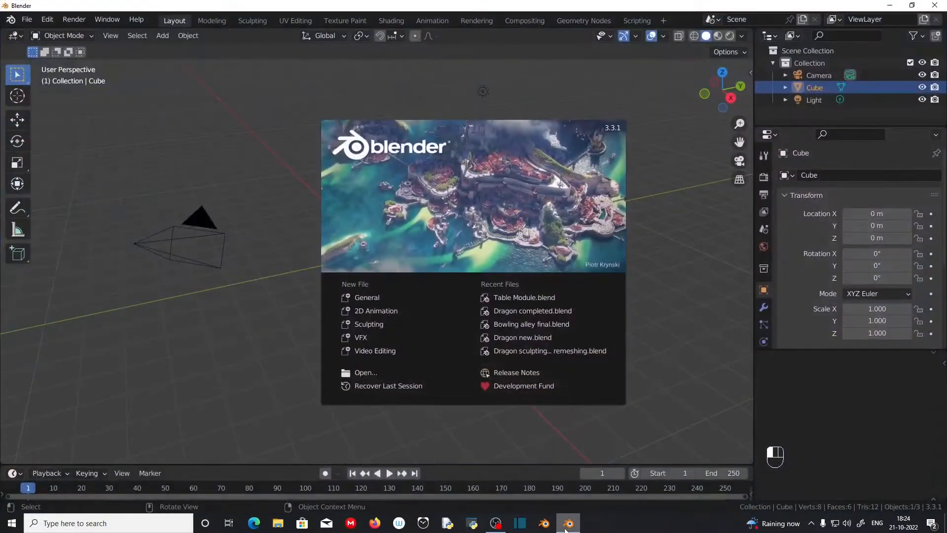
click(662, 298)
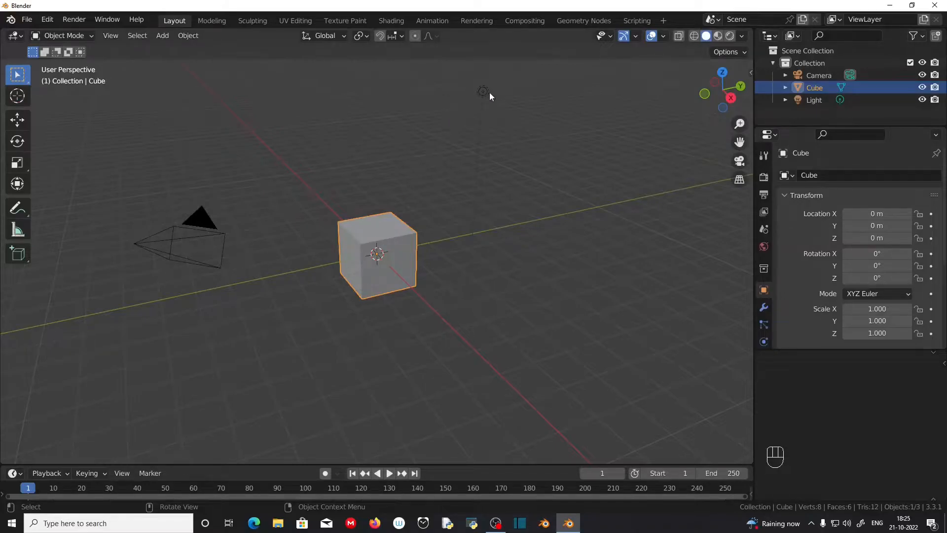
click(367, 249)
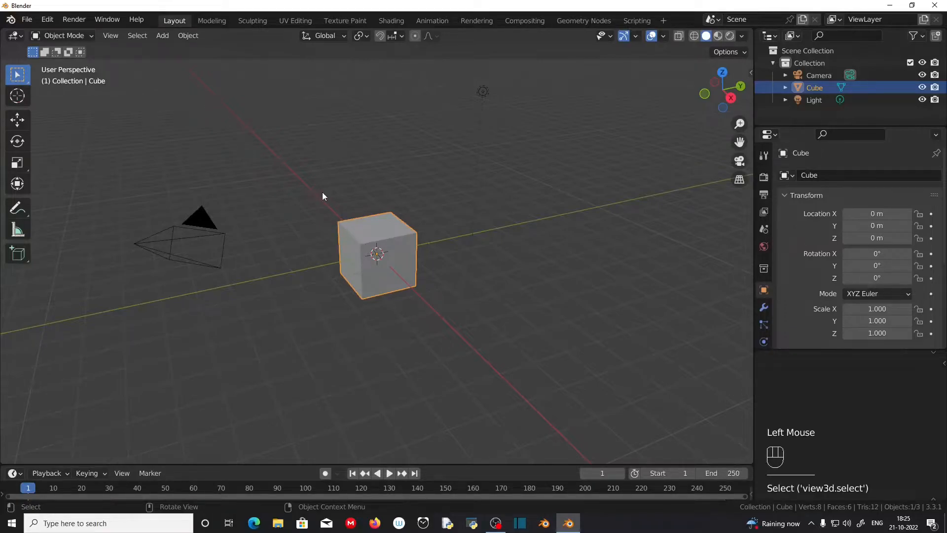
key(x)
click(271, 192)
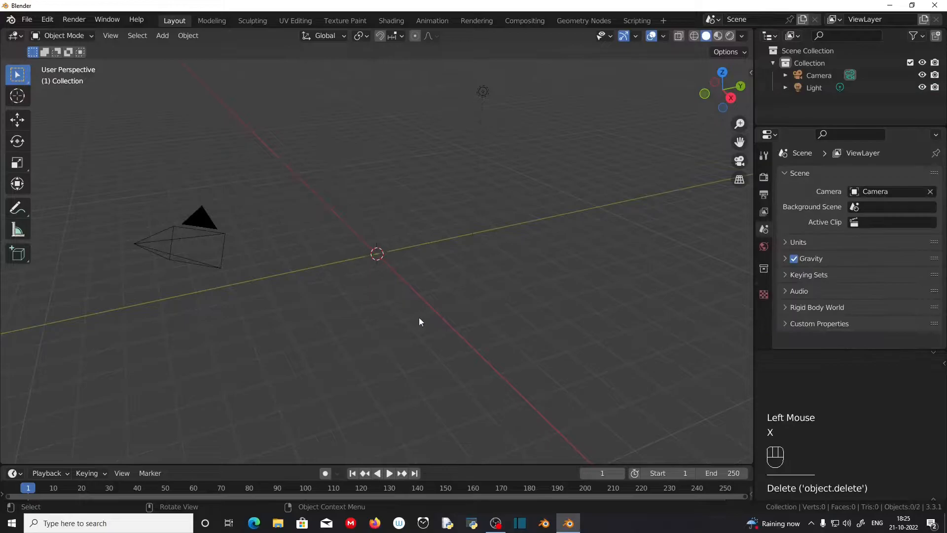
scroll(419, 320, up, 3)
middle_drag(420, 325, 427, 356)
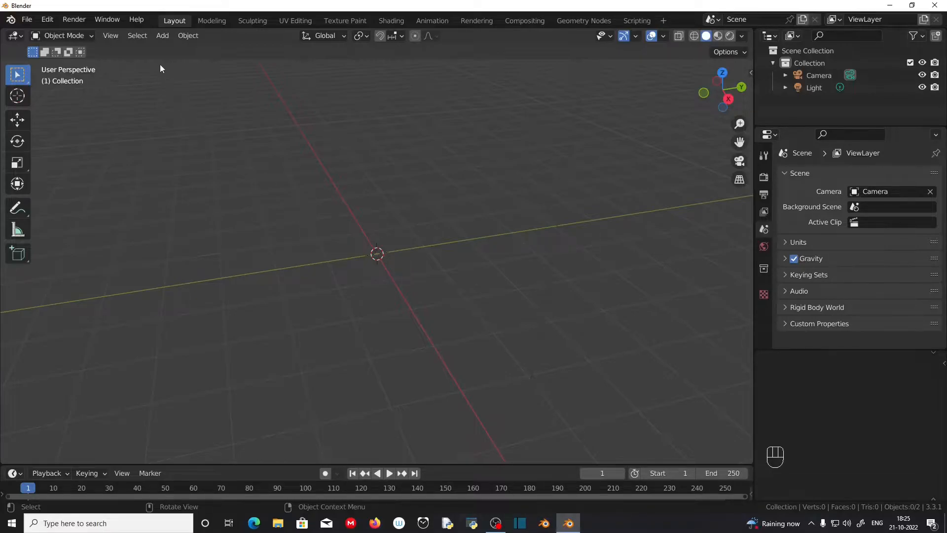
click(161, 36)
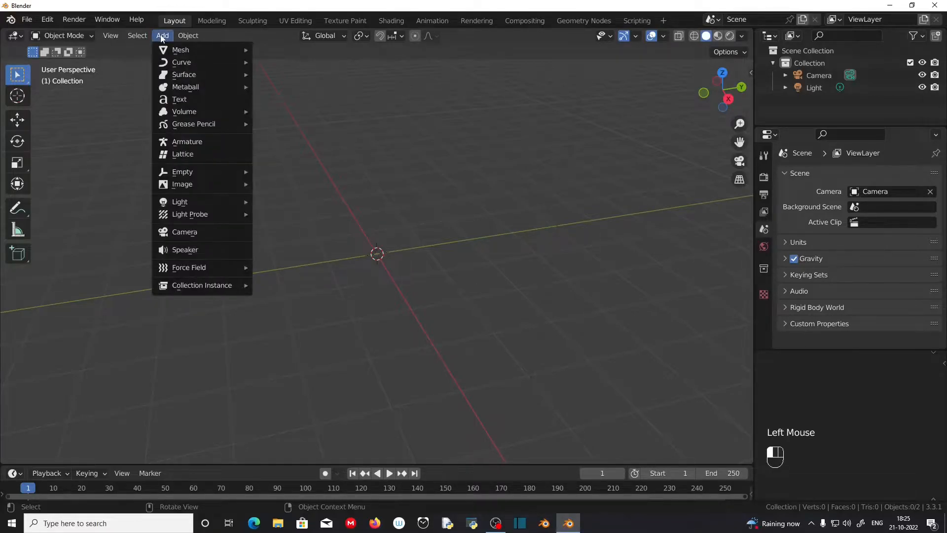
mouse_move(170, 49)
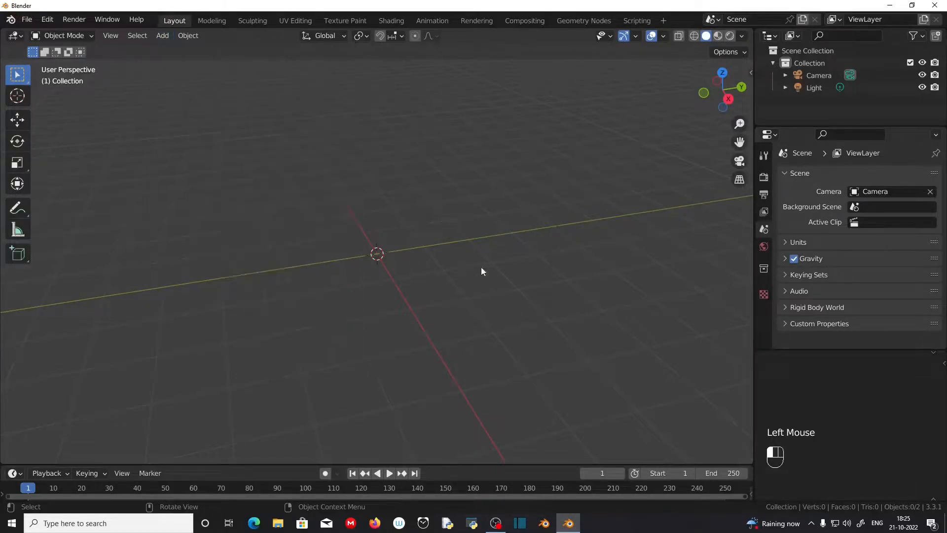
key(shift)
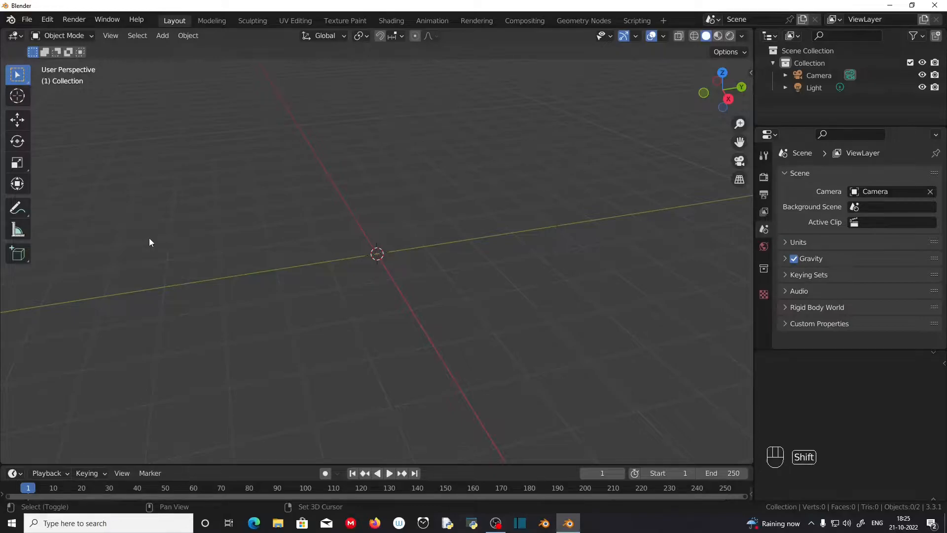
key(shift+a)
mouse_move(159, 163)
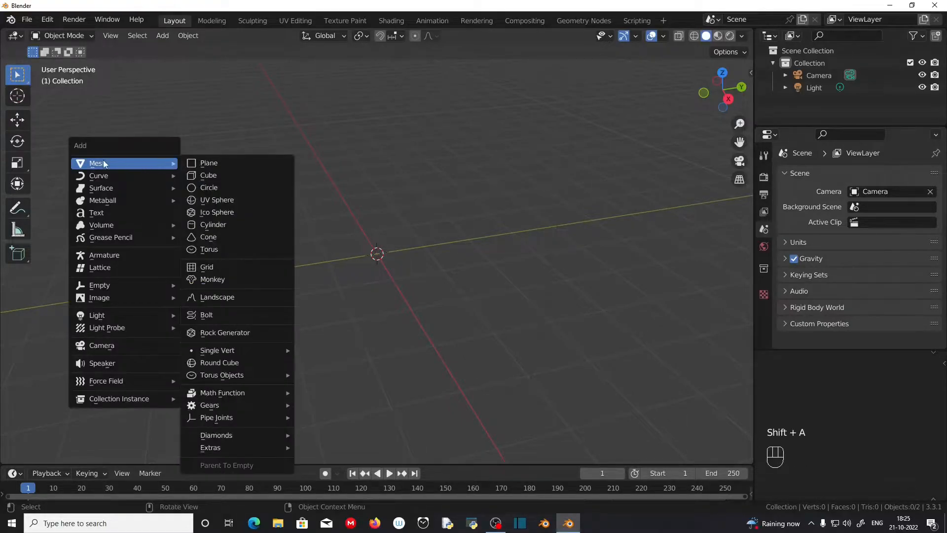
click(223, 249)
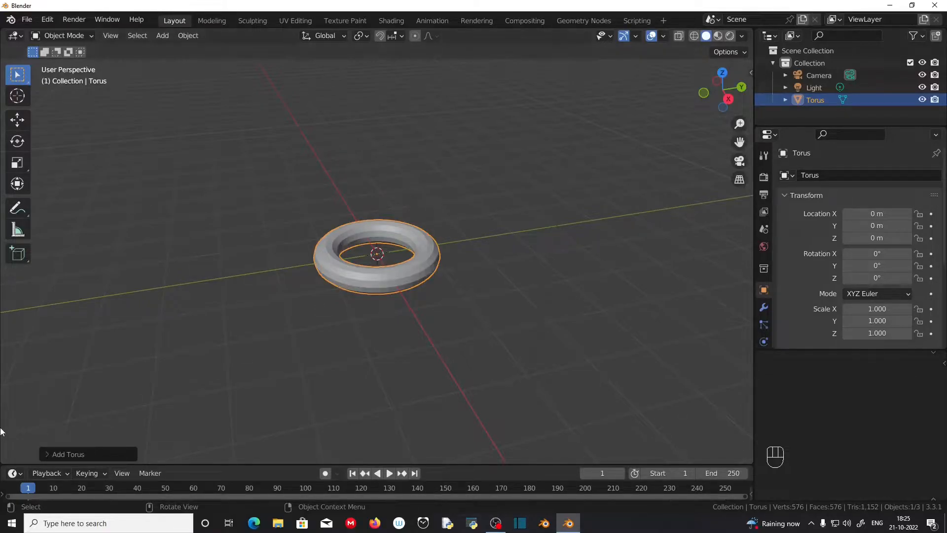
click(45, 454)
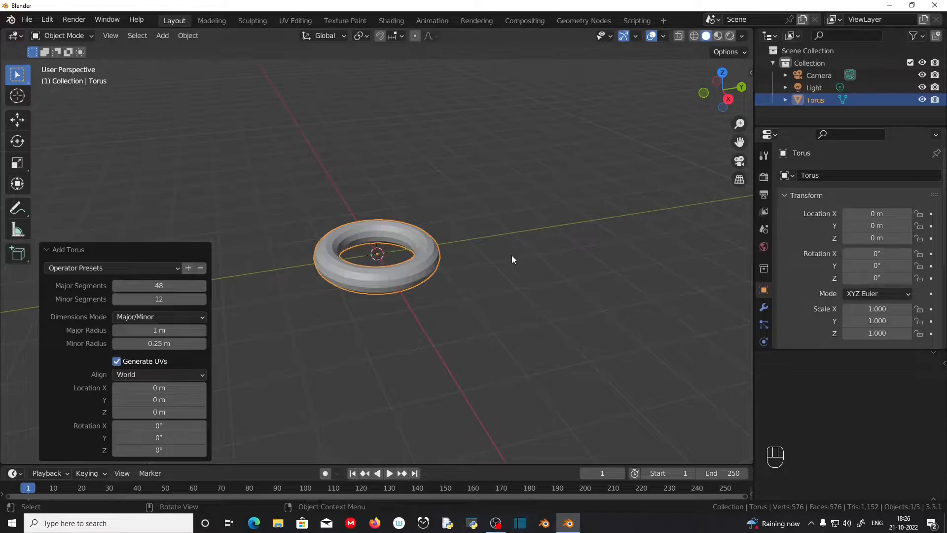
click(318, 363)
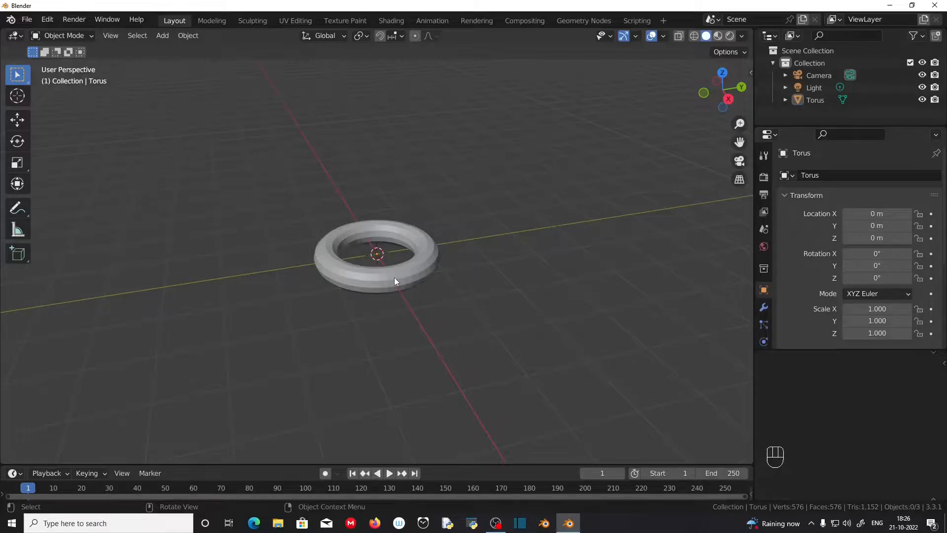
key(F9)
drag(468, 282, 137, 243)
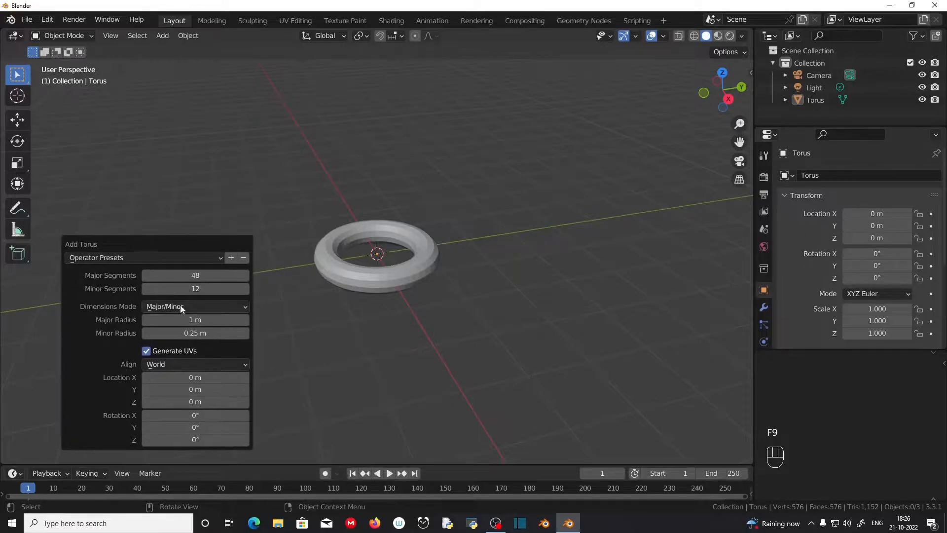
click(326, 279)
key(Delete)
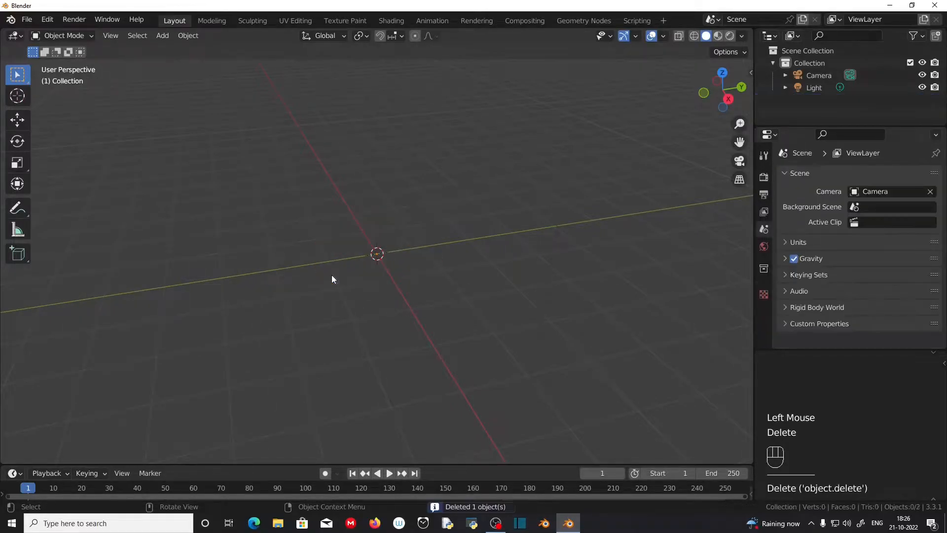
- Add a torus mesh at the origin and set its minor radius to 0.02 m
key(shift)
key(shift+a)
mouse_move(297, 185)
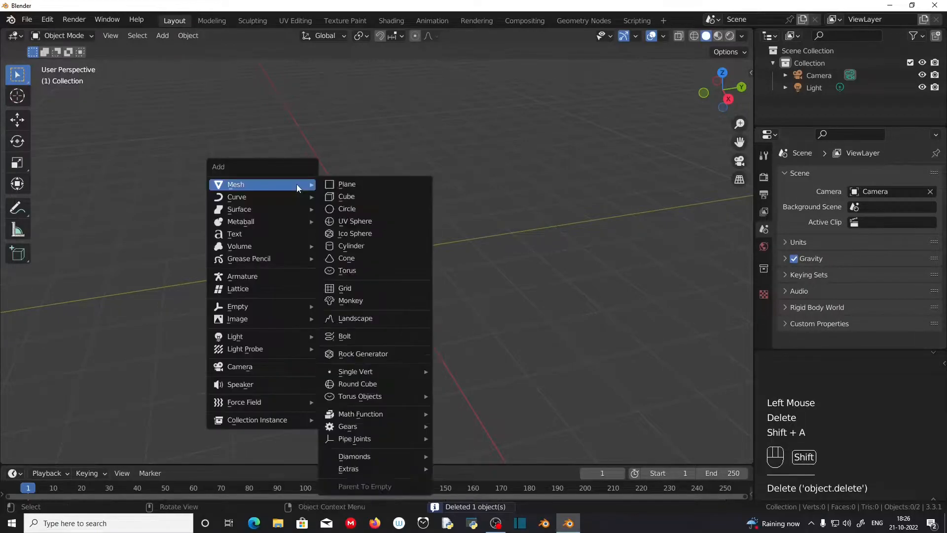
click(377, 265)
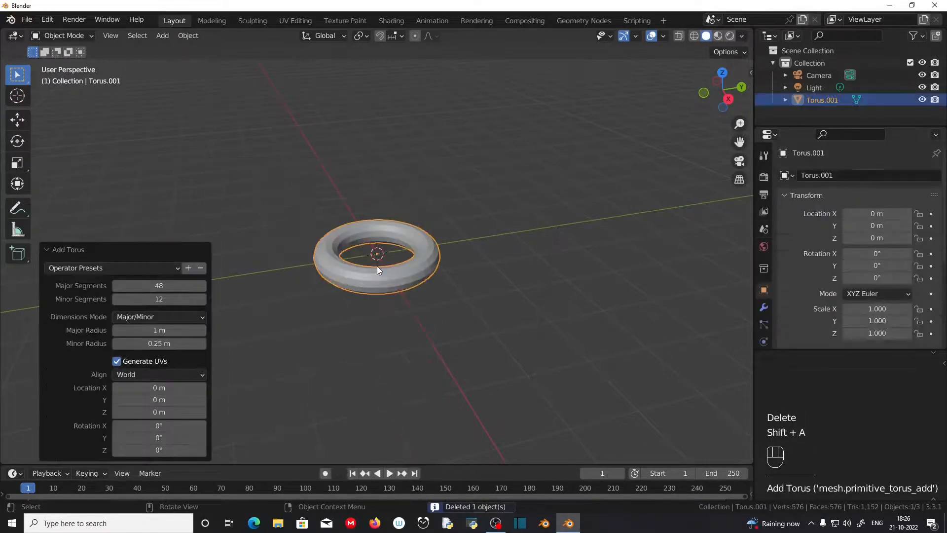
click(146, 343)
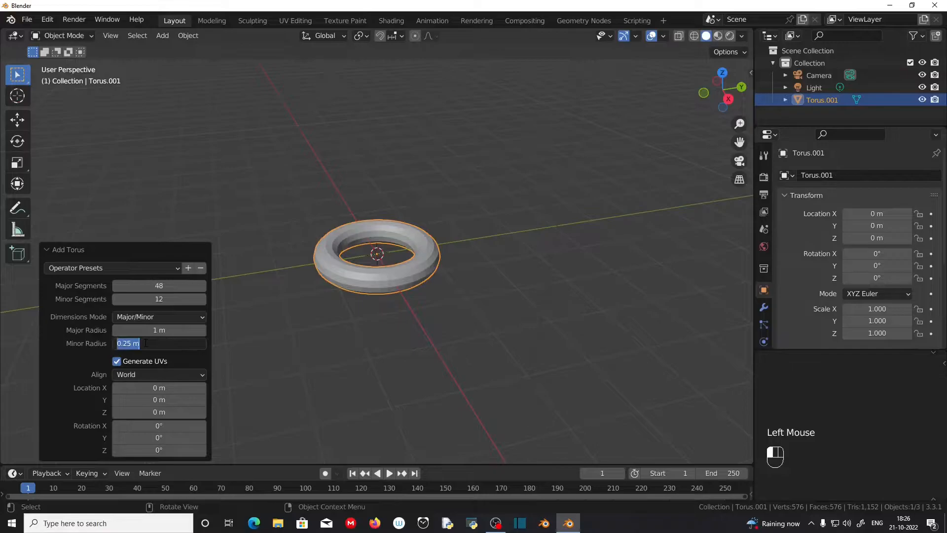
text(0.02)
key(Return)
- Put the thin torus into Edit Mode with edge selection active
scroll(417, 287, up, 5)
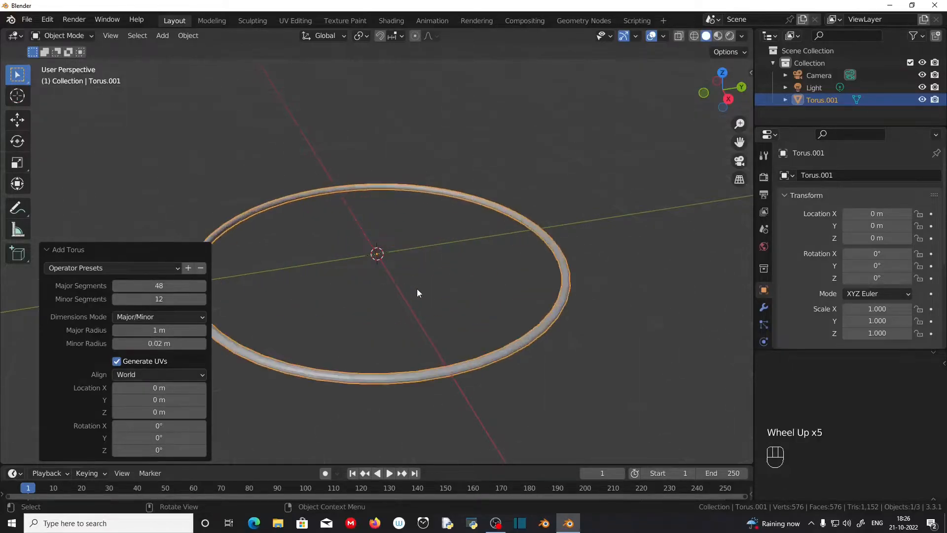
scroll(502, 366, up, 1)
middle_drag(519, 372, 379, 337)
scroll(509, 411, down, 2)
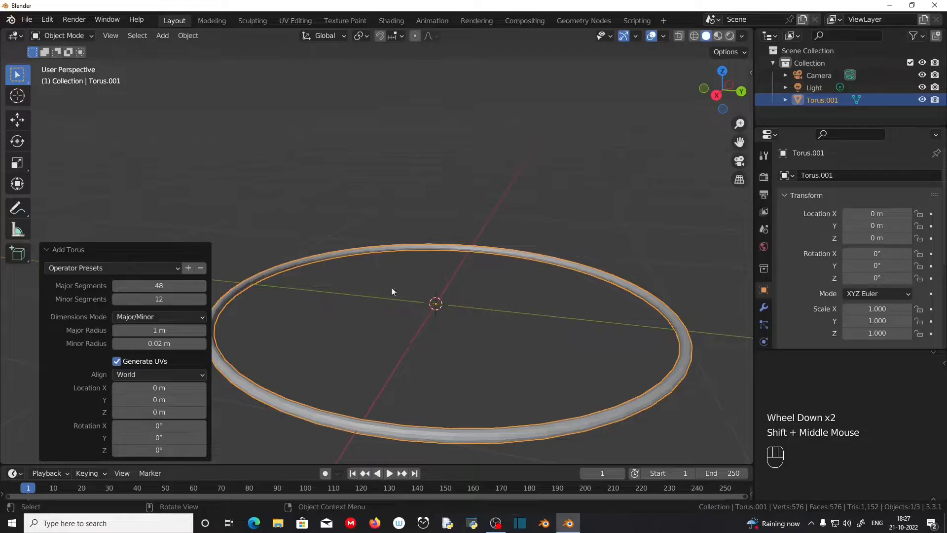
middle_drag(493, 312, 420, 266)
click(350, 247)
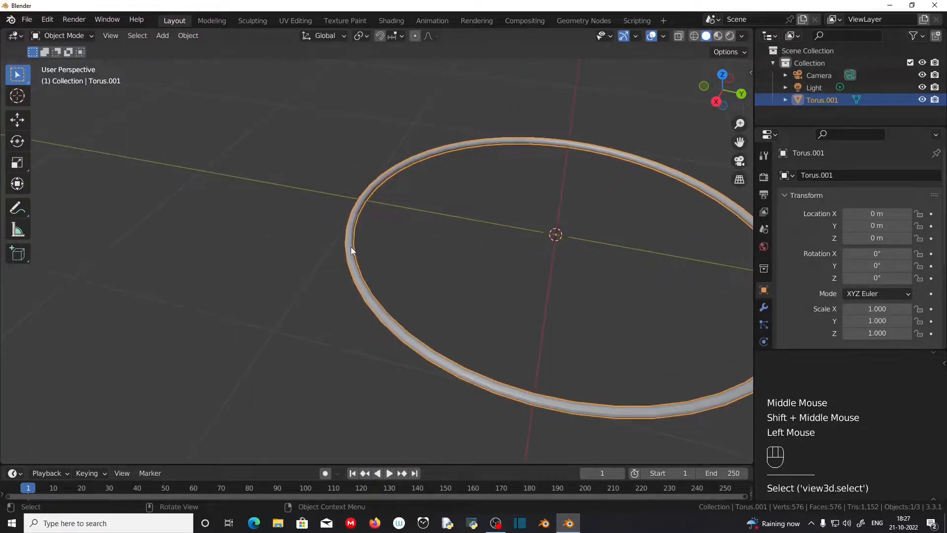
scroll(350, 247, up, 2)
shift+middle_drag(467, 291, 185, 141)
key(Tab)
click(117, 36)
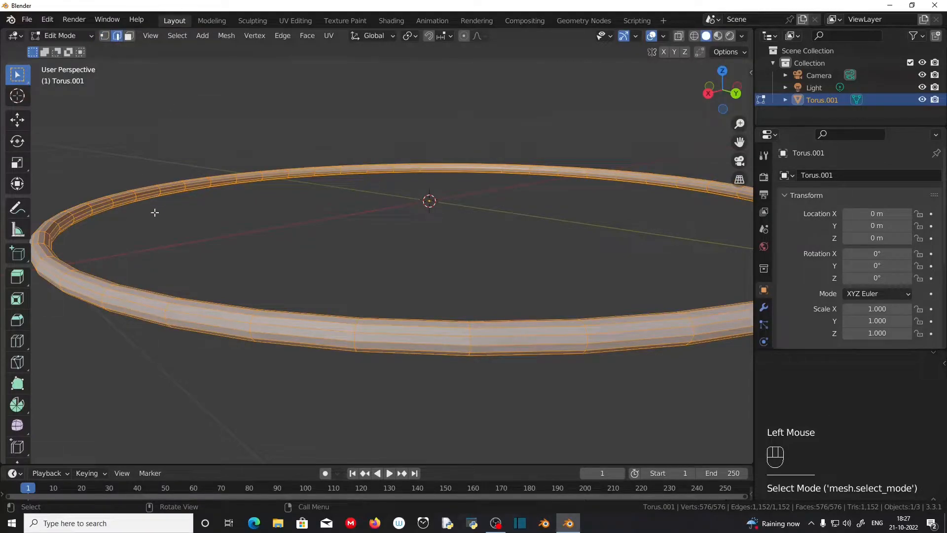
- Select the edge loop along the upper inner side of the ring and fill it with a face
middle_drag(184, 219, 260, 137)
scroll(233, 291, up, 3)
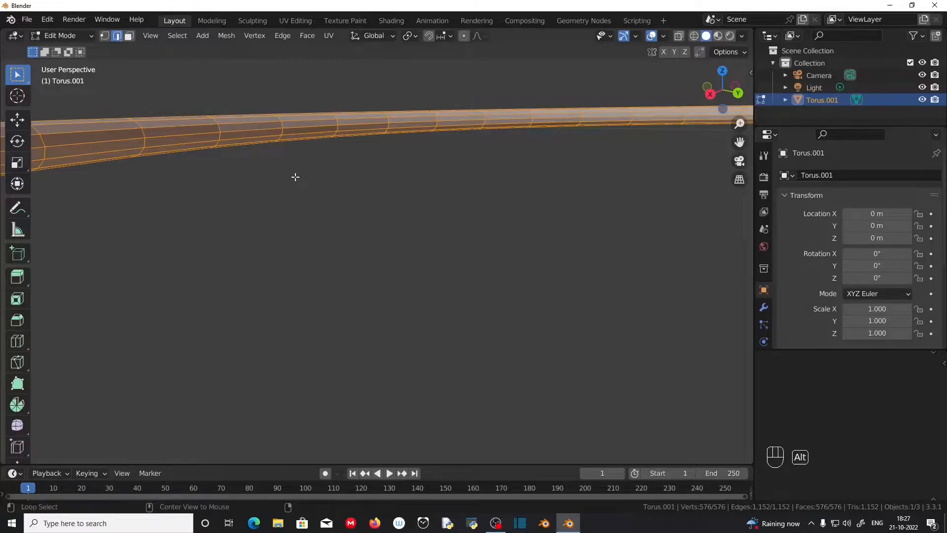
alt+click(246, 122)
scroll(245, 133, down, 2)
middle_drag(281, 175, 294, 200)
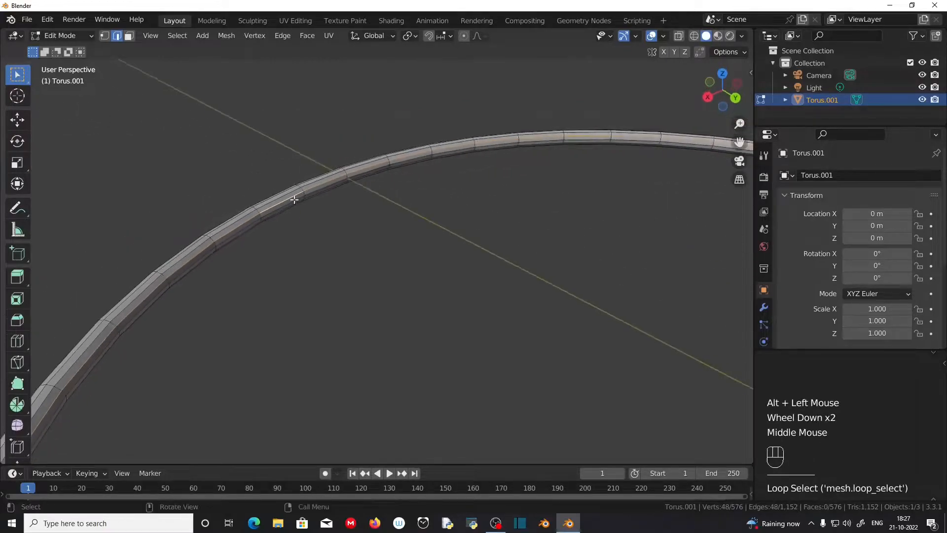
scroll(296, 199, down, 2)
shift+middle_drag(512, 228, 359, 131)
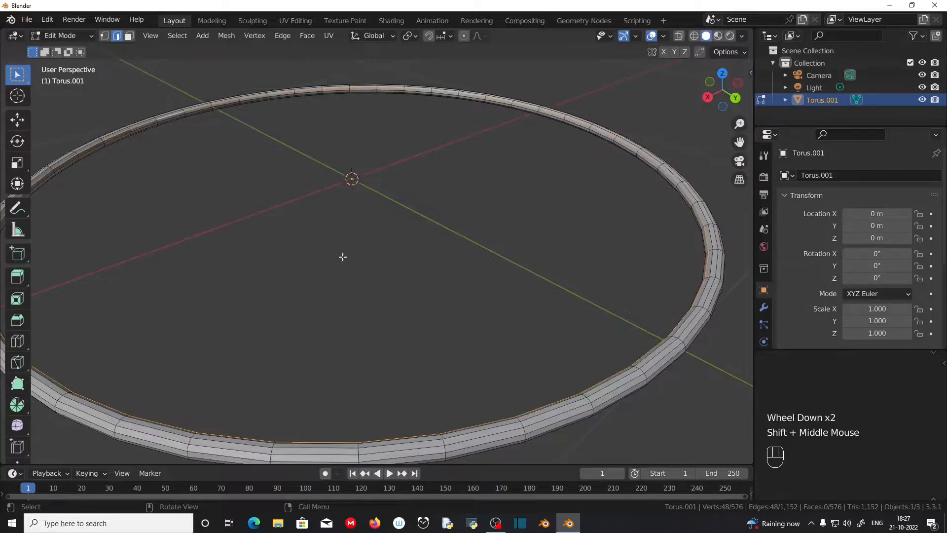
key(f)
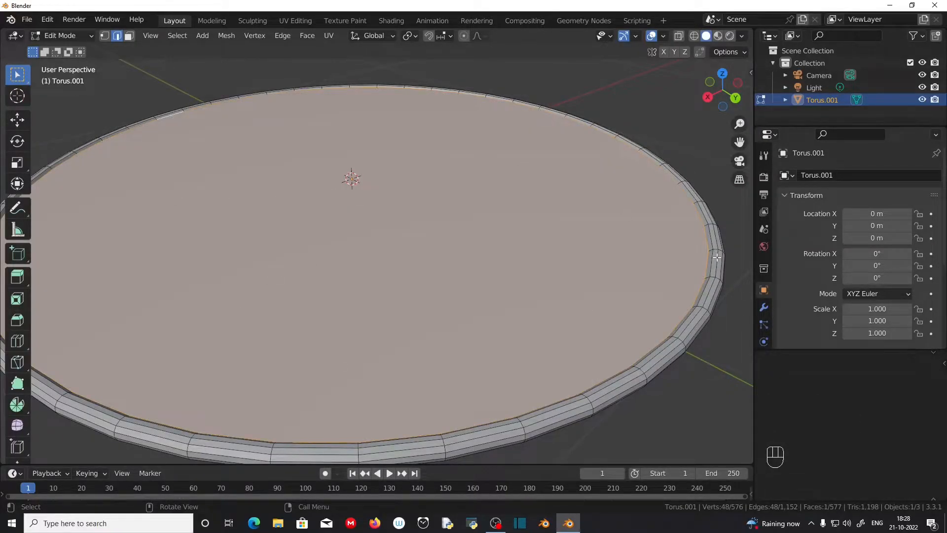
- Select the edge loop along the lower inner side of the ring and fill it with a face
shift+middle_drag(188, 308, 252, 375)
scroll(327, 393, up, 1)
scroll(296, 431, up, 3)
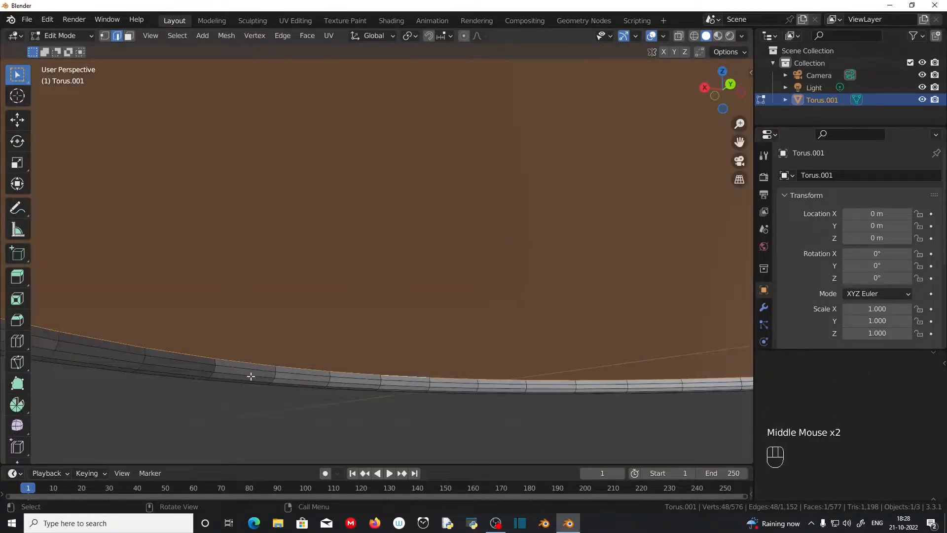
key(alt)
alt+click(253, 375)
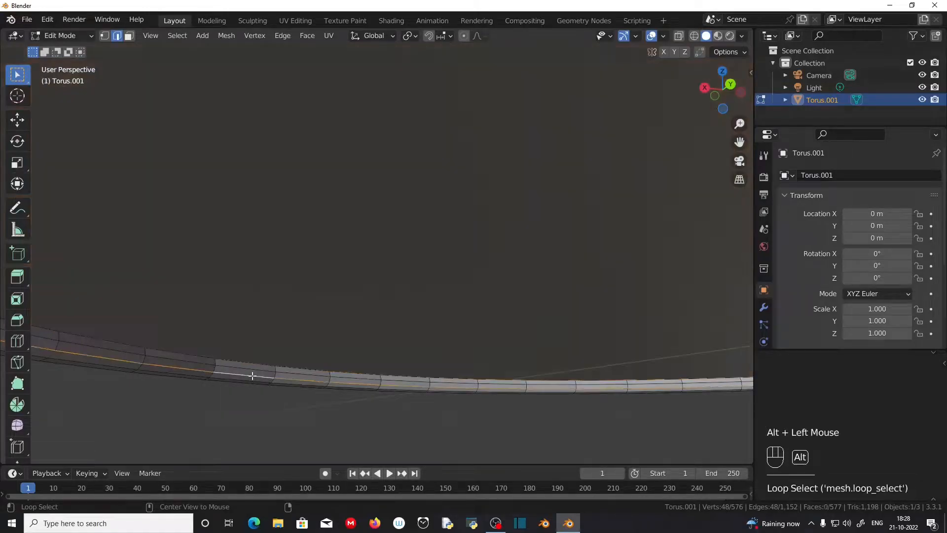
scroll(251, 377, down, 1)
mouse_move(185, 357)
middle_down()
mouse_move(192, 363)
mouse_move(187, 357)
middle_up()
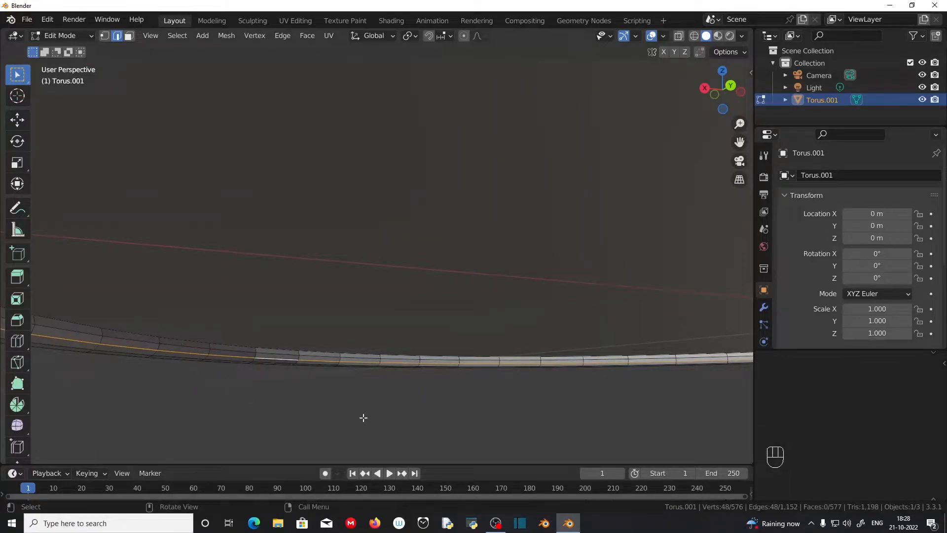
key(f)
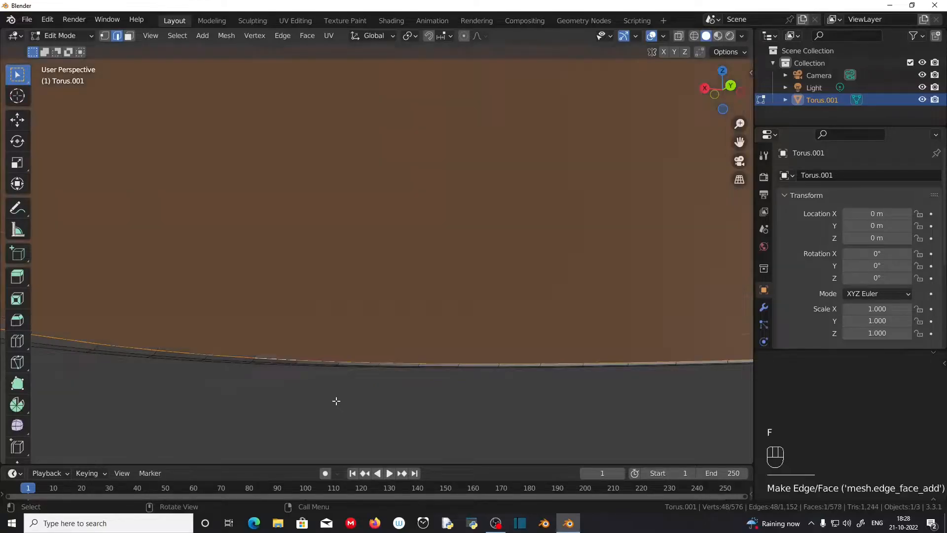
- Select the upper and lower disc faces in face selection mode and separate them from the ring into their own object
scroll(329, 395, down, 2)
scroll(331, 379, down, 1)
middle_drag(330, 379, 383, 364)
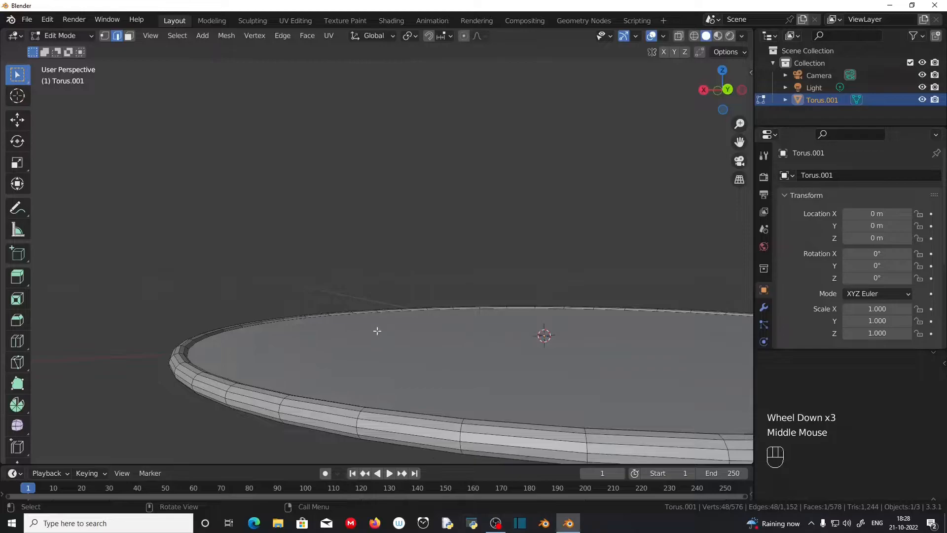
click(129, 36)
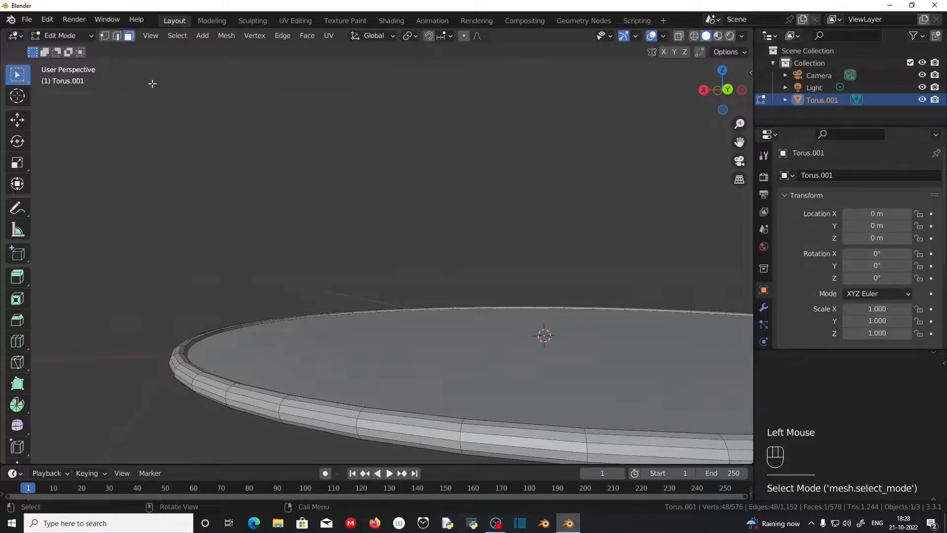
double_click(358, 382)
middle_drag(360, 383, 355, 366)
shift+click(384, 259)
middle_drag(382, 258, 356, 360)
scroll(355, 360, down, 3)
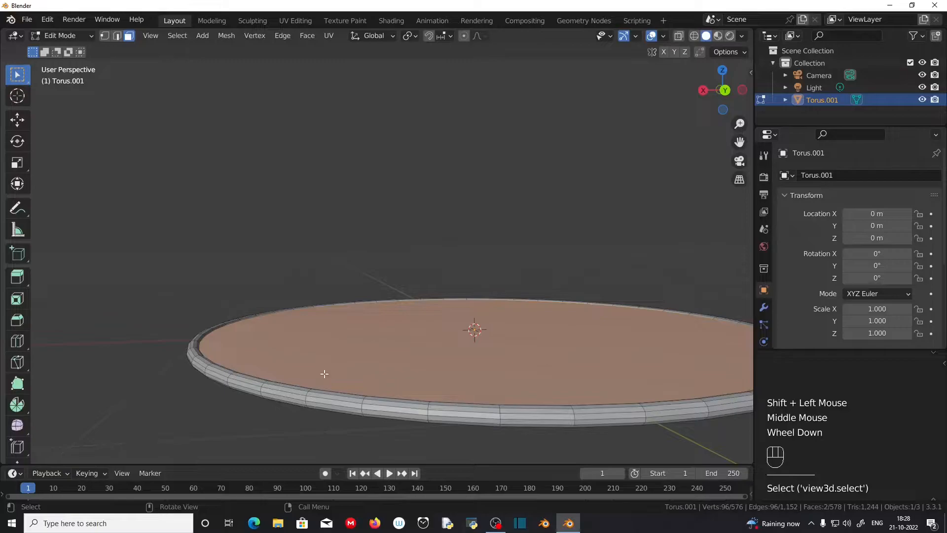
middle_drag(317, 362, 314, 397)
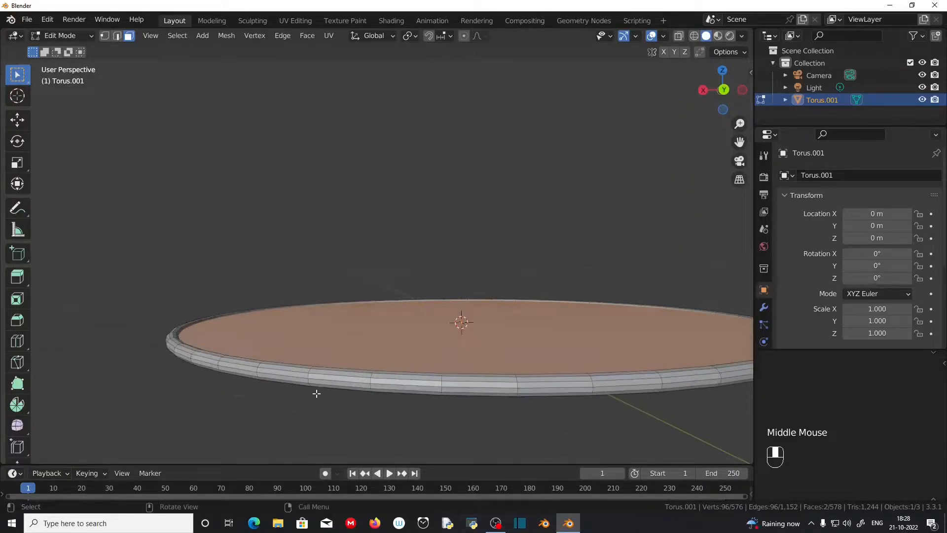
key(p)
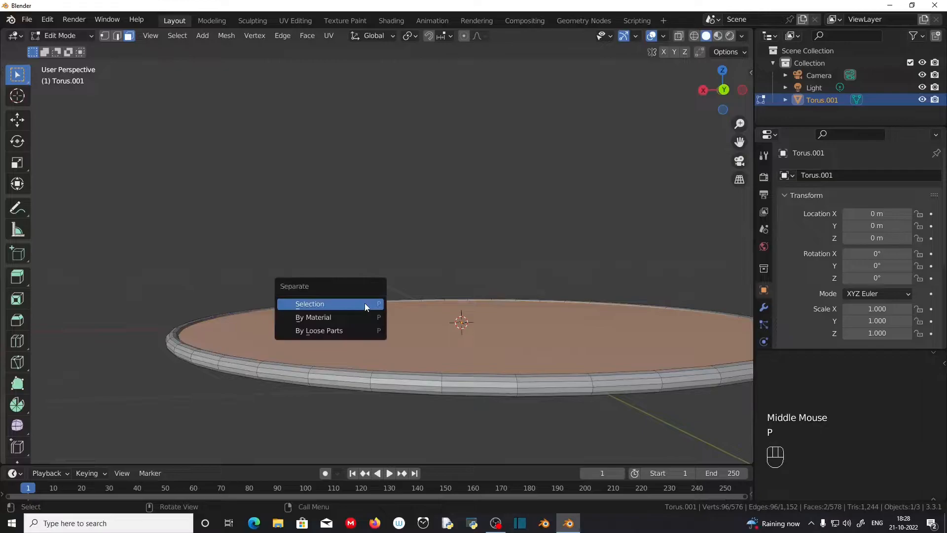
click(335, 303)
scroll(332, 391, up, 2)
middle_drag(332, 392, 330, 391)
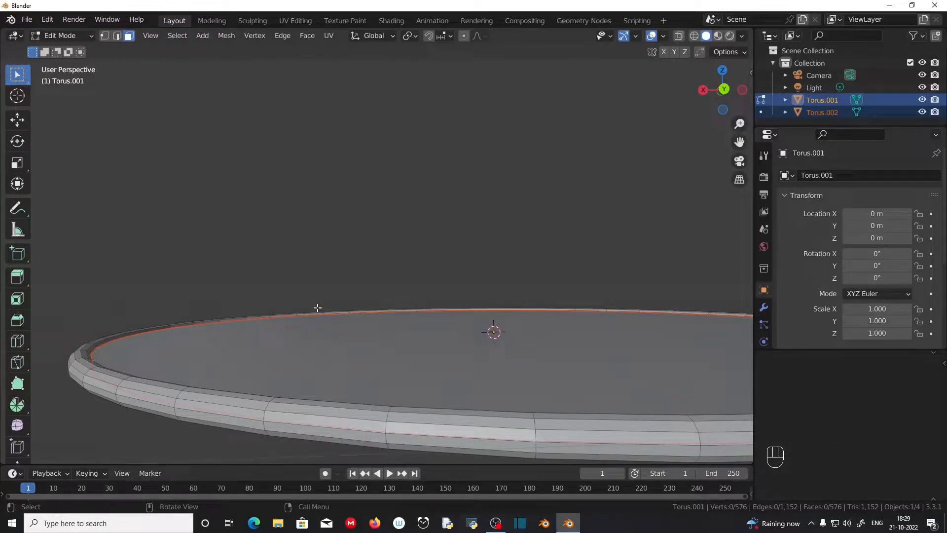
- Return to Object Mode, select the torus ring, and hide it from the viewport
key(Tab)
middle_drag(318, 307, 220, 309)
click(183, 296)
click(330, 412)
middle_drag(330, 413, 331, 391)
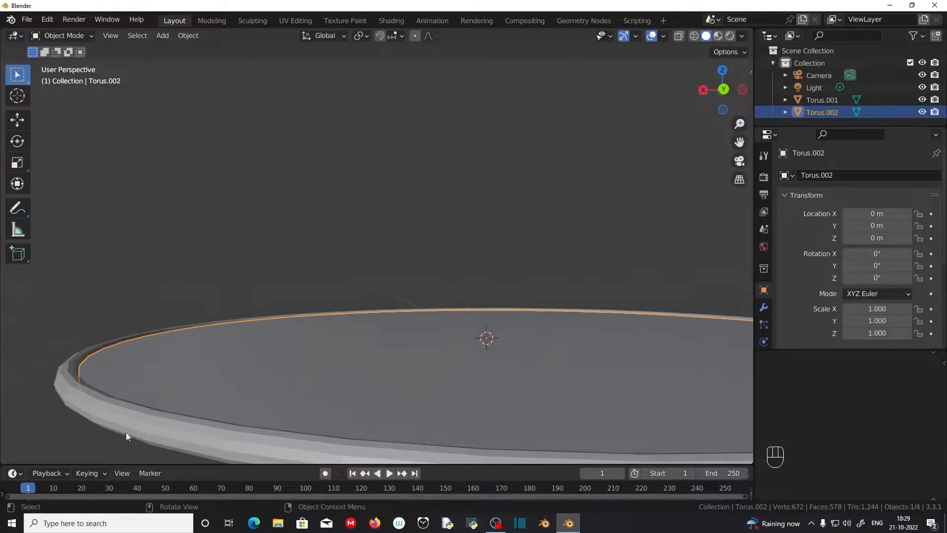
click(107, 416)
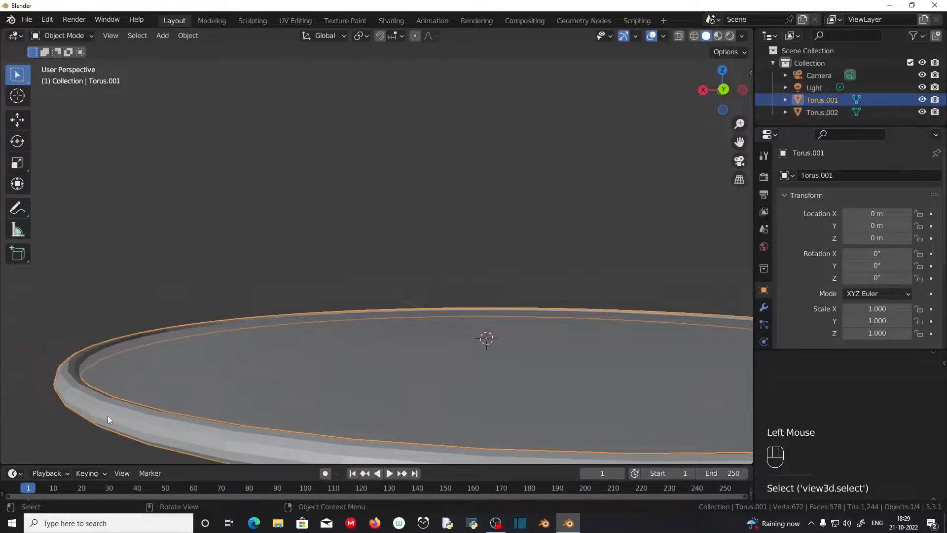
key(h)
- Select the separated disc-face object and put it into Edit Mode
middle_drag(167, 407, 173, 404)
scroll(173, 404, up, 1)
scroll(172, 403, down, 1)
click(209, 338)
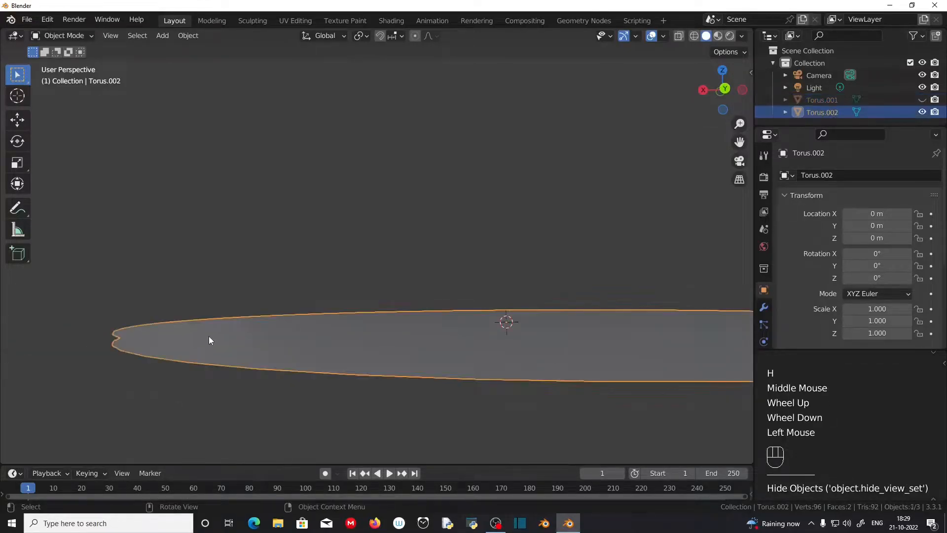
scroll(223, 351, up, 1)
shift+middle_drag(223, 352, 310, 340)
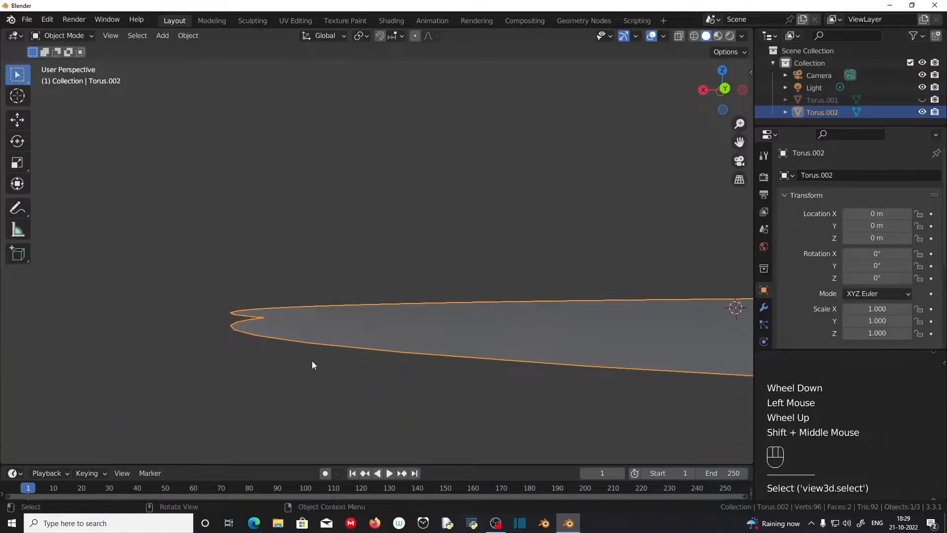
key(Tab)
scroll(312, 361, up, 1)
middle_drag(312, 361, 309, 366)
scroll(310, 366, down, 1)
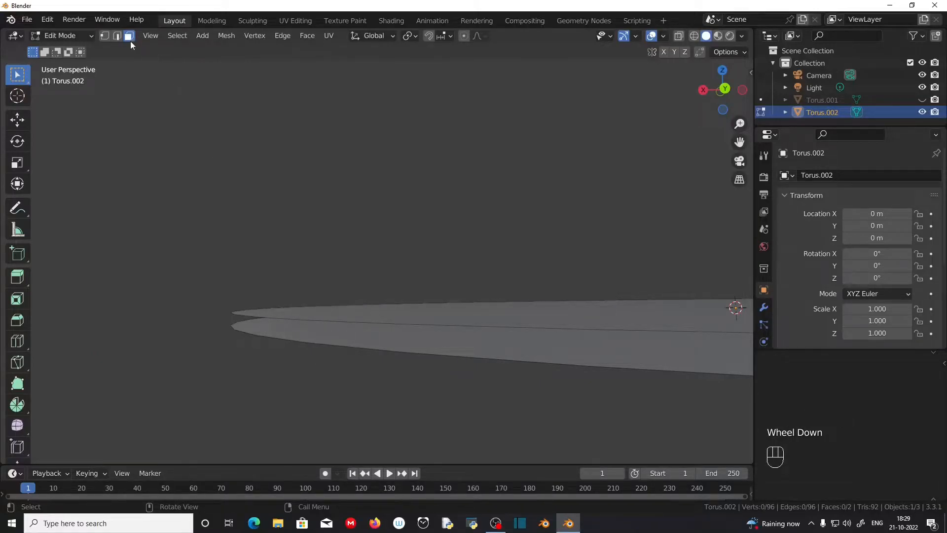
- Select the upper and lower disc faces and connect them with Bridge Edge Loops
click(420, 317)
shift+middle_drag(420, 315, 393, 264)
shift+click(410, 251)
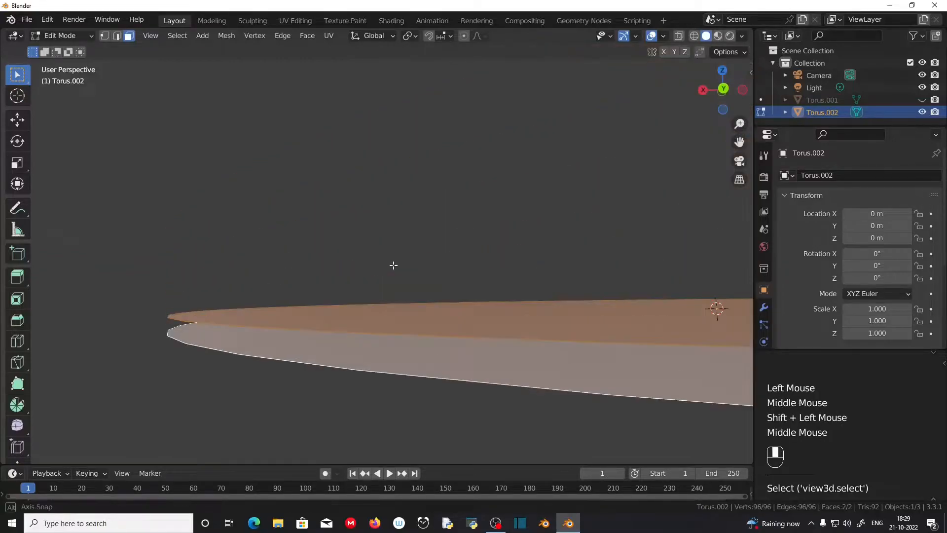
key(F3)
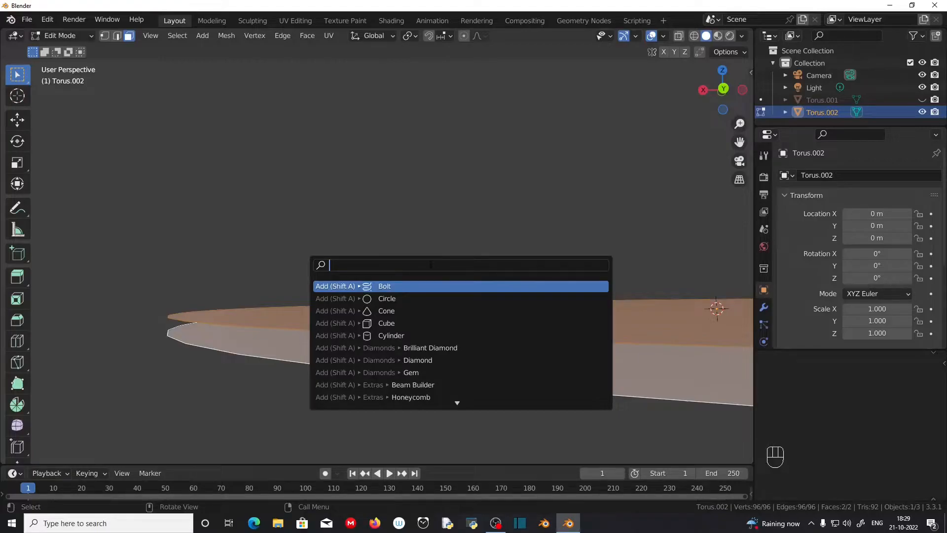
text(bridge)
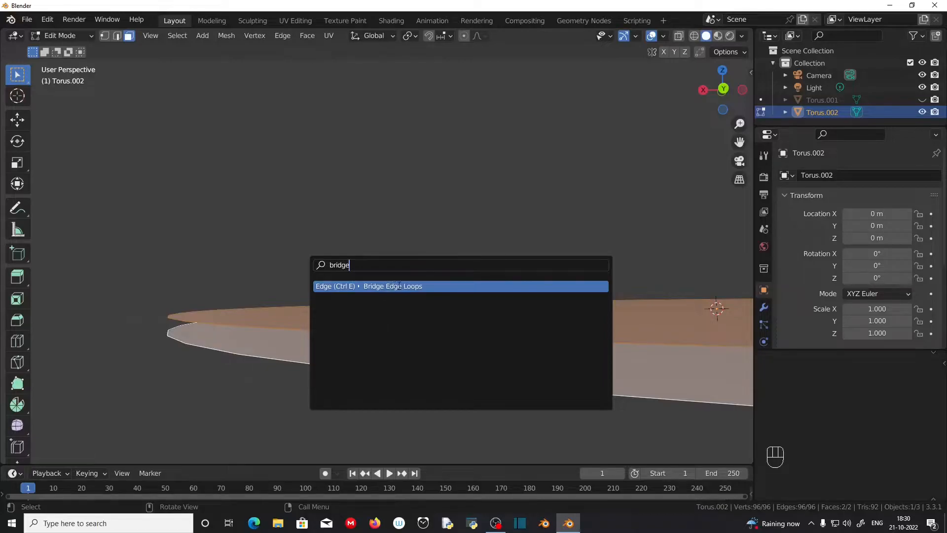
click(419, 286)
- Examine the bridged side wall and the disc's faces from below and above
middle_drag(363, 341, 420, 342)
scroll(420, 343, down, 3)
middle_drag(415, 304, 414, 313)
scroll(345, 345, up, 2)
mouse_move(345, 345)
middle_down()
mouse_move(340, 353)
mouse_move(342, 342)
middle_up()
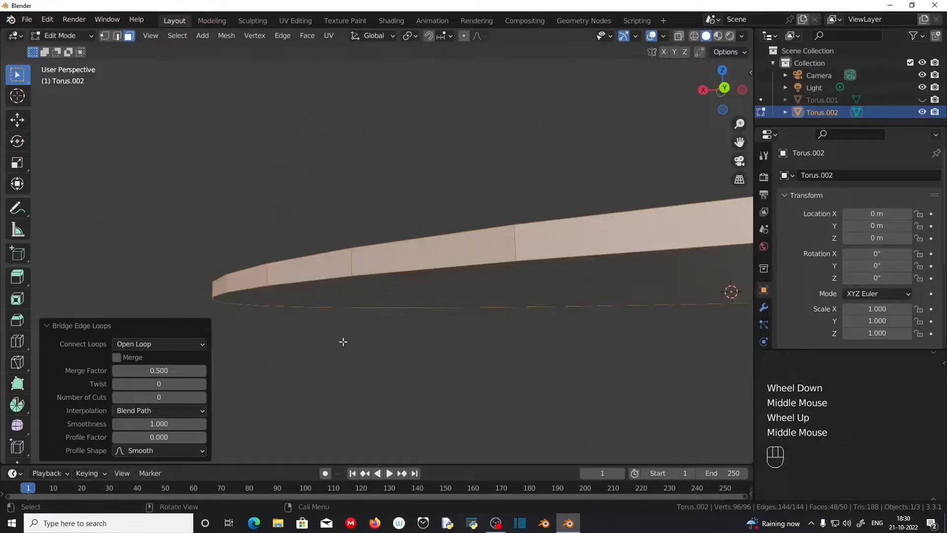
click(50, 324)
middle_drag(433, 260, 427, 275)
scroll(427, 274, down, 1)
middle_drag(457, 346, 434, 338)
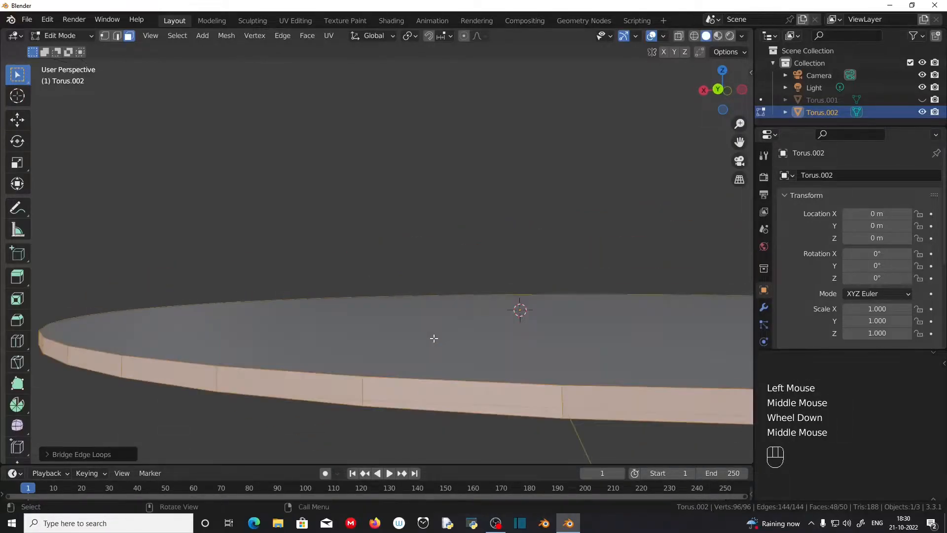
- Show the face normals in the viewport overlays and lengthen them to a size of about 1.52
scroll(474, 304, down, 2)
click(664, 36)
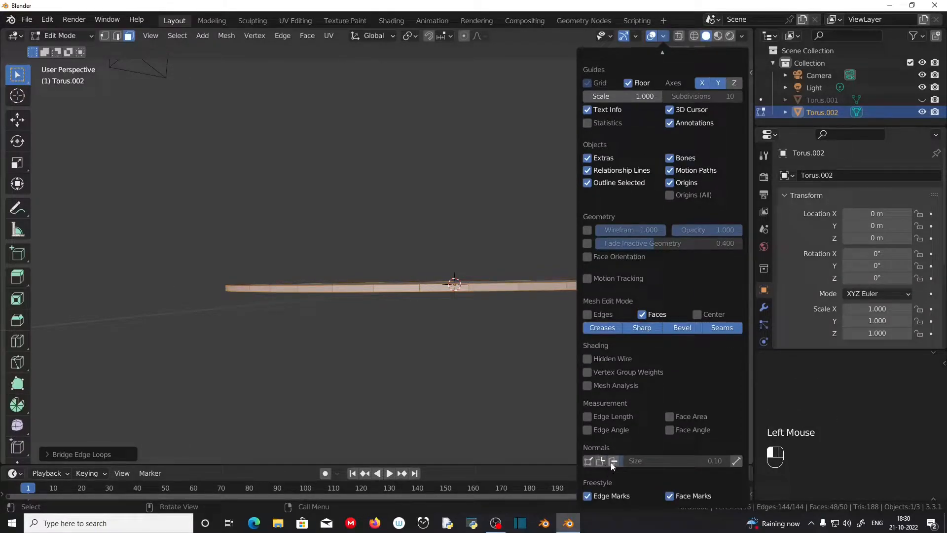
click(613, 461)
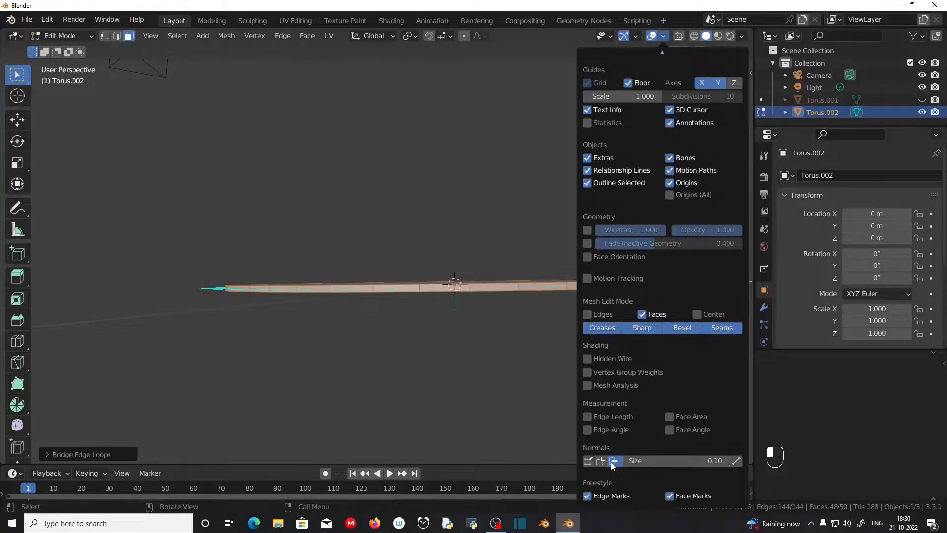
drag(627, 460, 659, 461)
scroll(362, 325, down, 2)
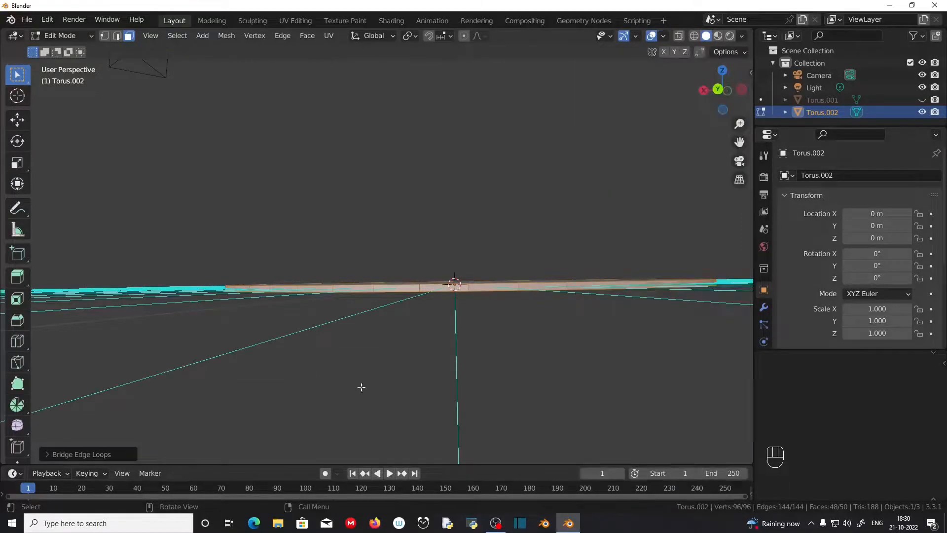
- Select the disc's top face and flip its normal
middle_drag(361, 325, 360, 345)
scroll(360, 345, up, 1)
middle_drag(374, 380, 461, 309)
scroll(430, 328, up, 1)
click(444, 305)
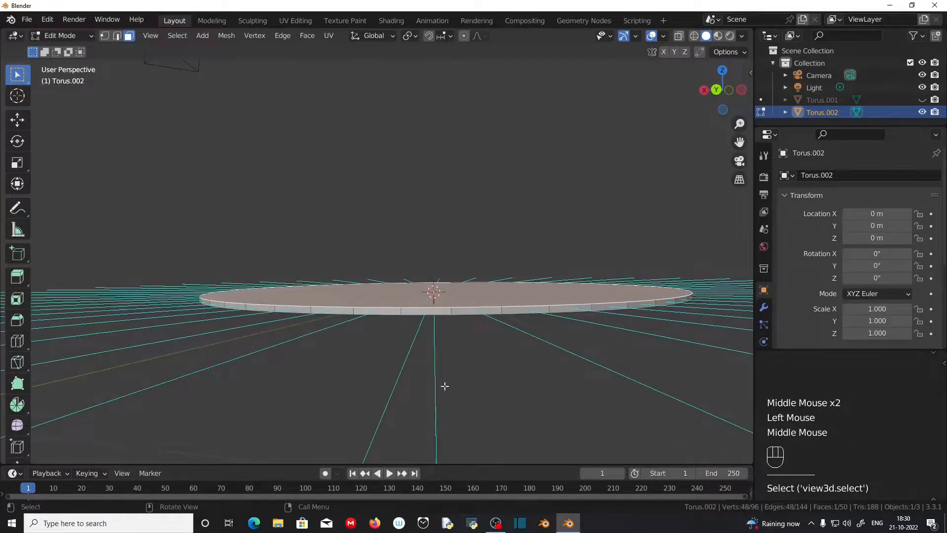
middle_drag(447, 426, 436, 328)
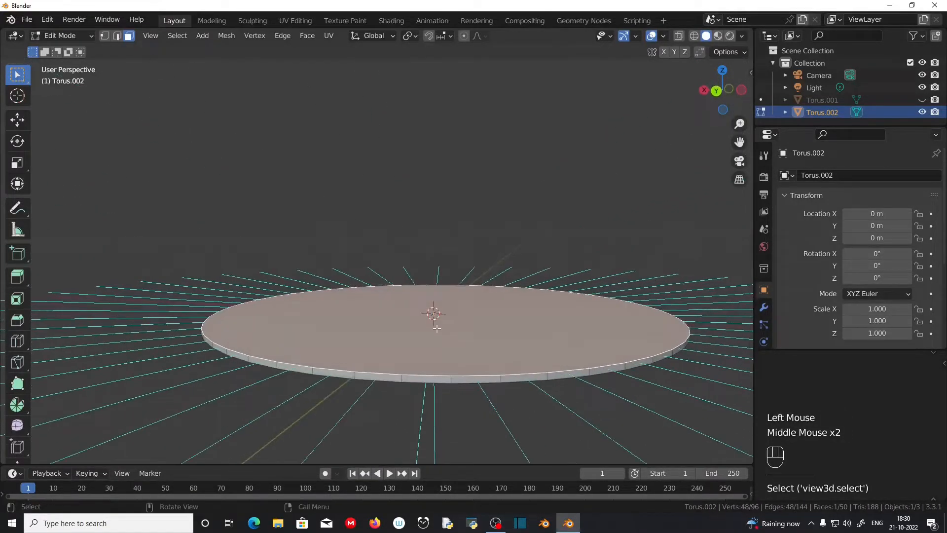
middle_drag(430, 280, 373, 321)
scroll(435, 330, up, 2)
click(377, 344)
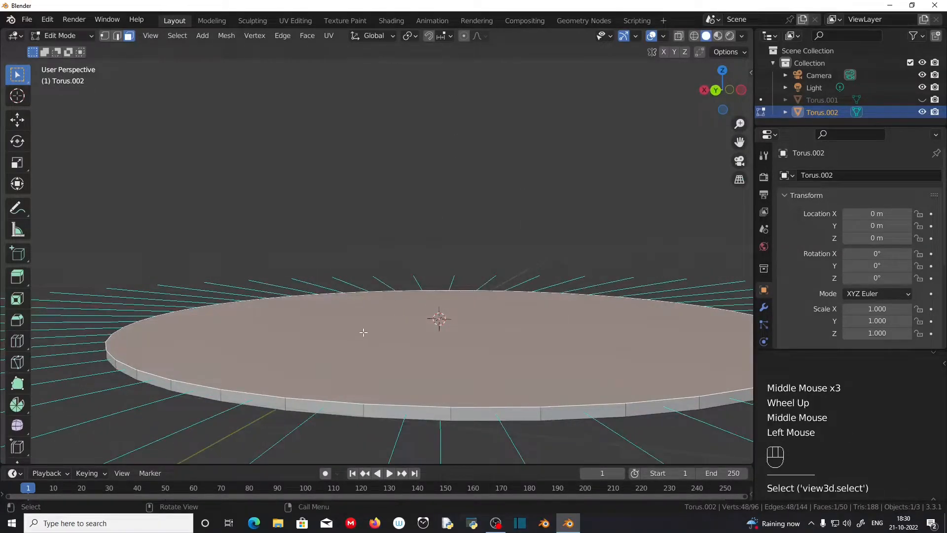
right_click(302, 170)
mouse_move(302, 171)
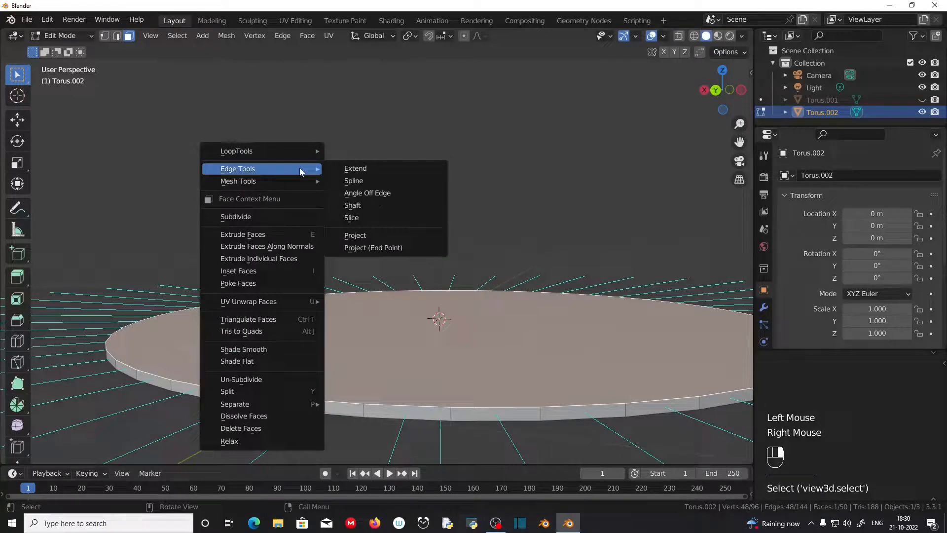
mouse_move(272, 183)
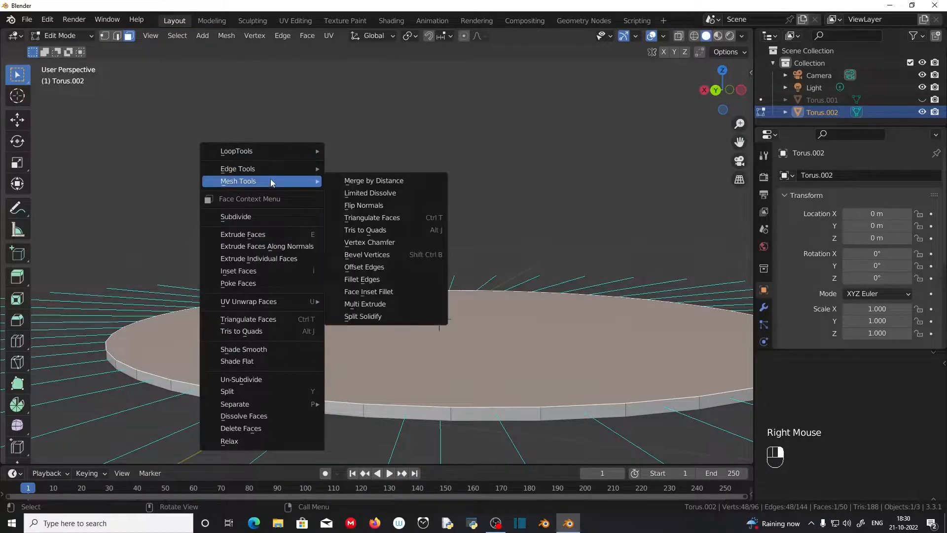
click(380, 207)
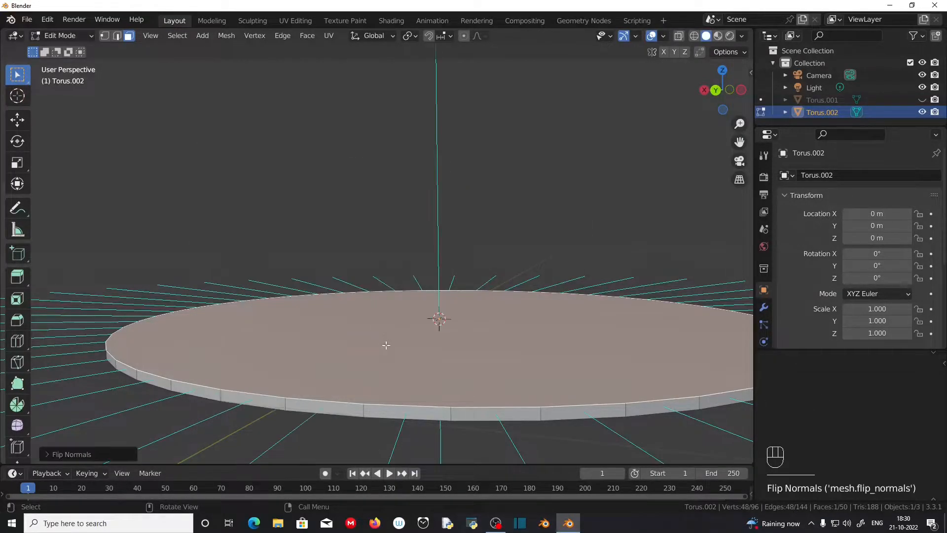
- Enable the Face Orientation overlay and check the orientation of the disc's top and side faces
scroll(422, 367, down, 2)
middle_drag(399, 364, 461, 283)
scroll(410, 328, down, 1)
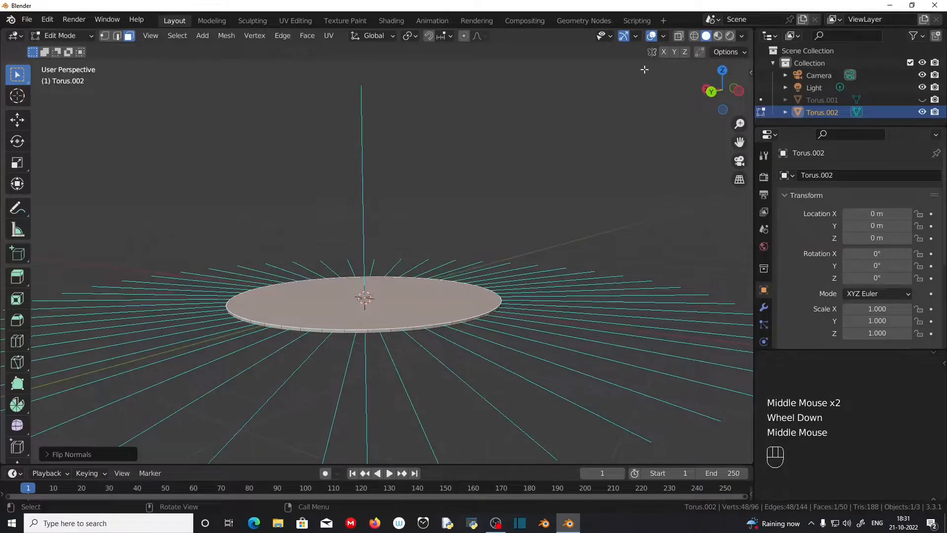
click(663, 37)
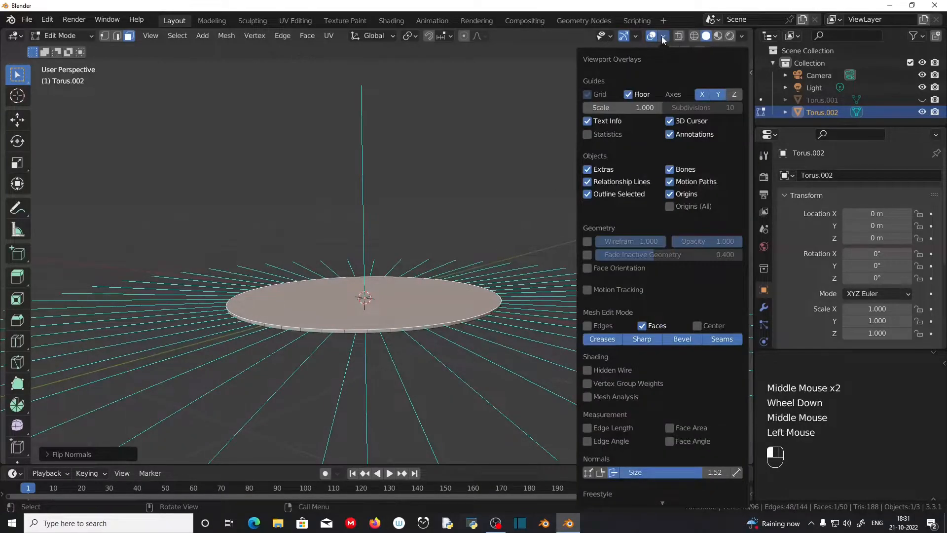
click(587, 267)
middle_drag(291, 274, 355, 348)
scroll(294, 211, up, 2)
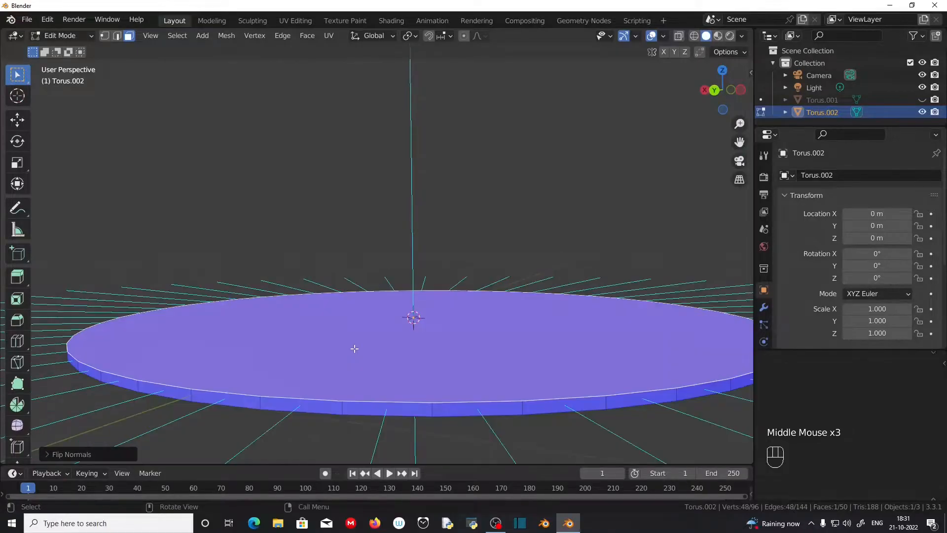
mouse_move(364, 388)
middle_down()
mouse_move(363, 373)
mouse_move(358, 392)
middle_up()
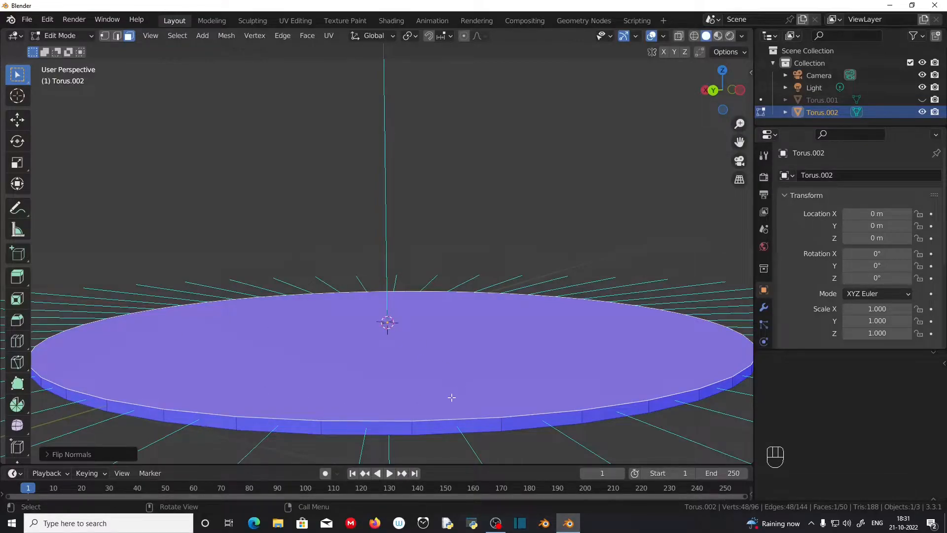
mouse_move(376, 400)
middle_down()
mouse_move(374, 386)
mouse_move(372, 406)
middle_up()
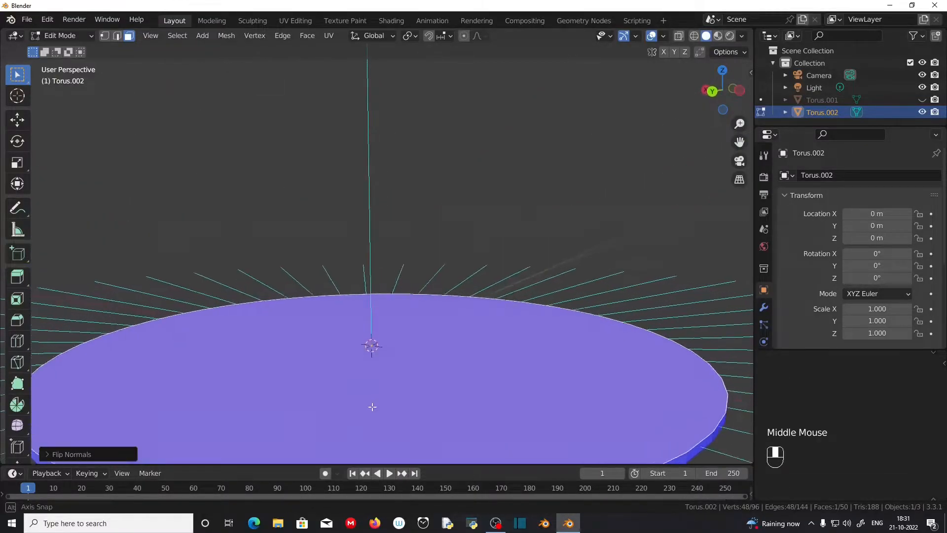
- Turn off the Face Orientation and face normals overlays
scroll(372, 406, down, 2)
scroll(372, 407, down, 2)
click(663, 36)
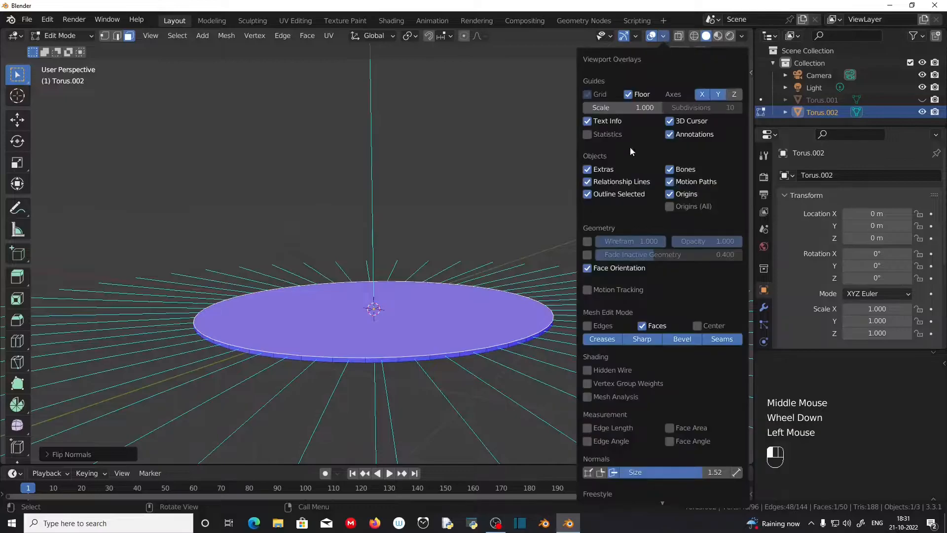
click(587, 267)
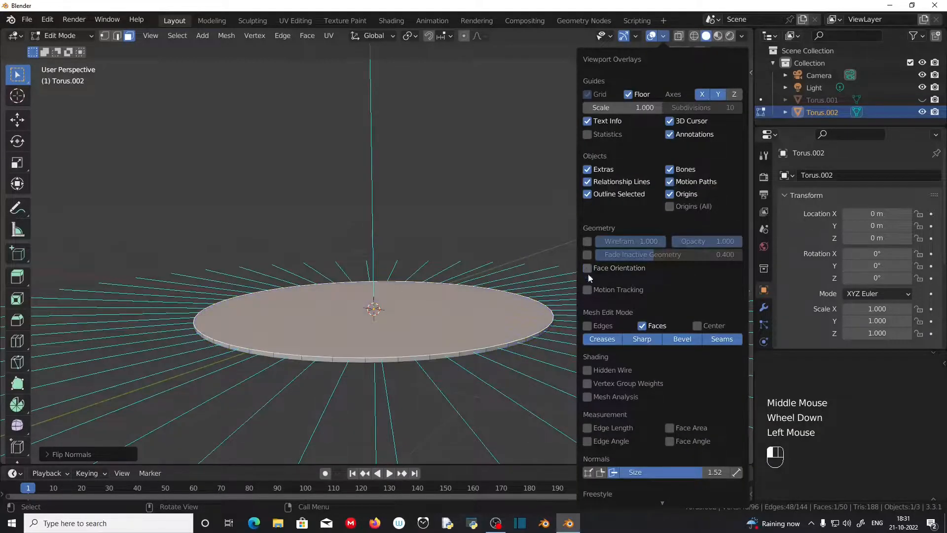
click(614, 473)
- Return to Object Mode and unhide the torus ring around the disc
scroll(341, 362, up, 2)
middle_drag(348, 377, 350, 336)
key(Tab)
scroll(339, 340, down, 2)
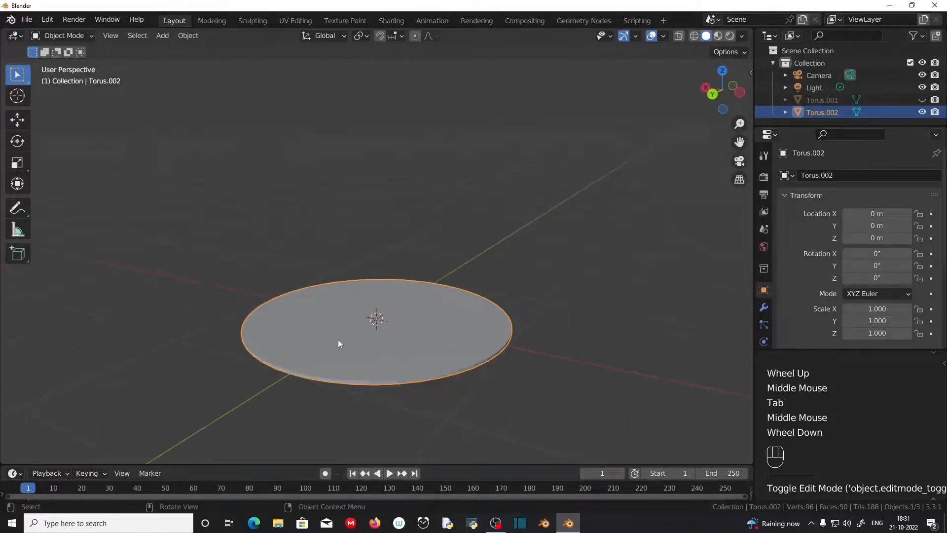
middle_drag(271, 337, 268, 325)
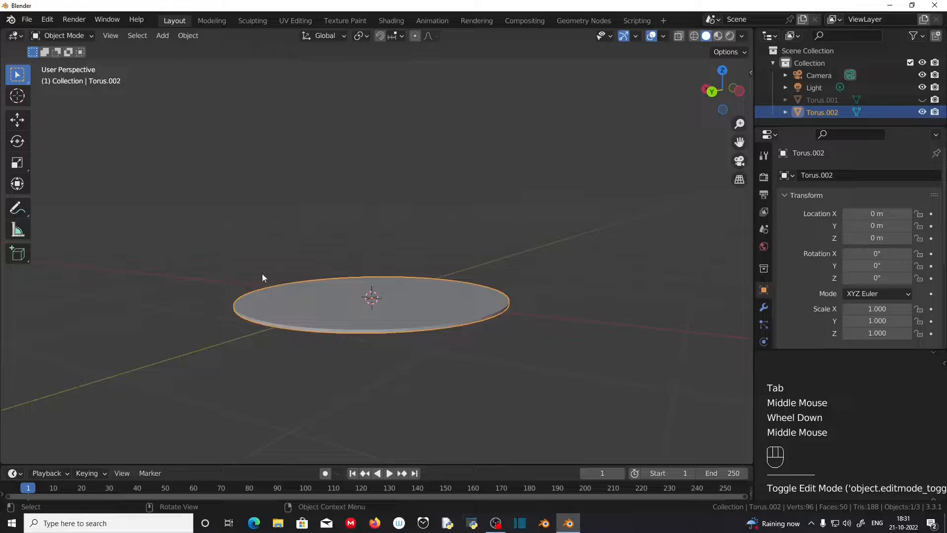
key(alt)
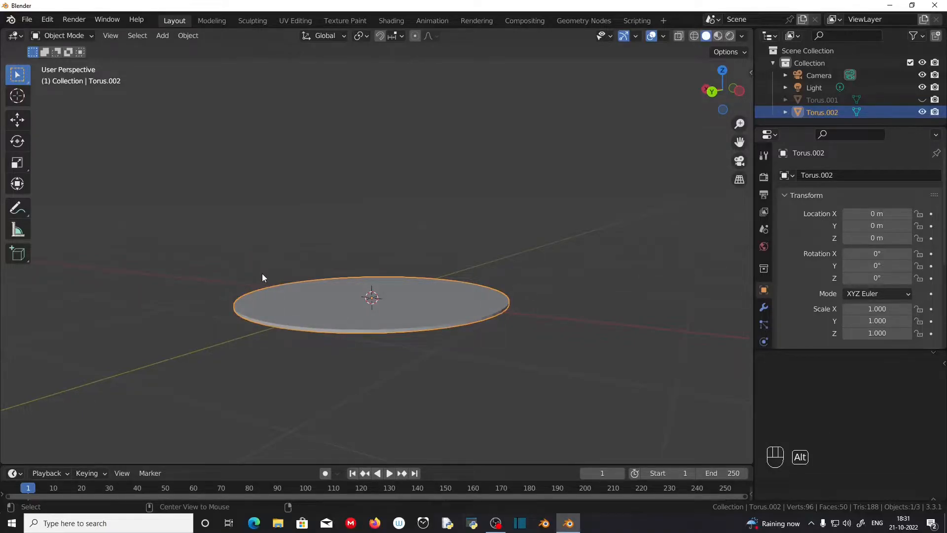
key(alt+h)
- Clear the selection and examine how the disc sits inside the torus rim from above and below
scroll(330, 331, up, 3)
mouse_move(329, 331)
middle_down()
mouse_move(328, 383)
mouse_move(334, 324)
middle_up()
click(329, 347)
scroll(333, 359, up, 1)
scroll(333, 345, down, 2)
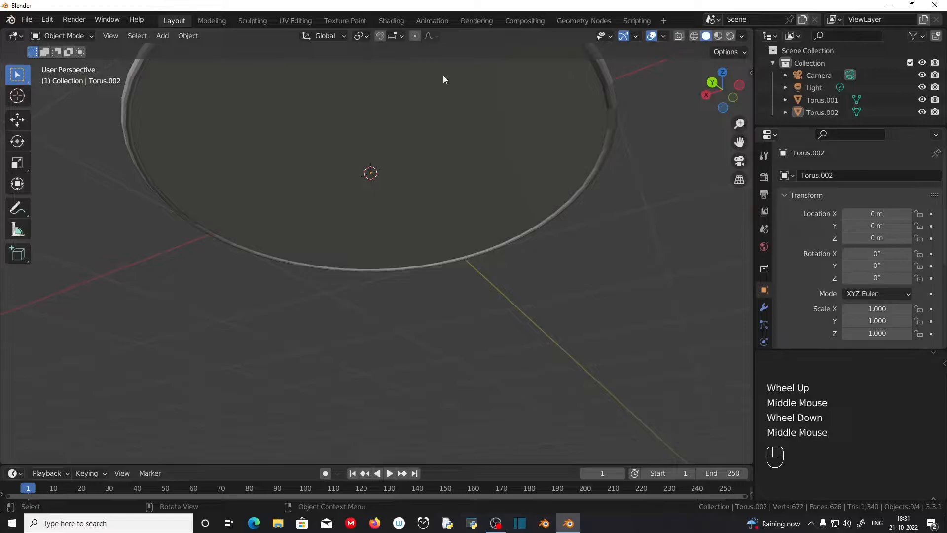
middle_drag(411, 236, 393, 291)
scroll(402, 320, down, 1)
mouse_move(410, 353)
shift+middle_down()
mouse_move(424, 315)
mouse_move(400, 341)
shift+middle_up()
scroll(431, 329, up, 1)
scroll(414, 318, up, 1)
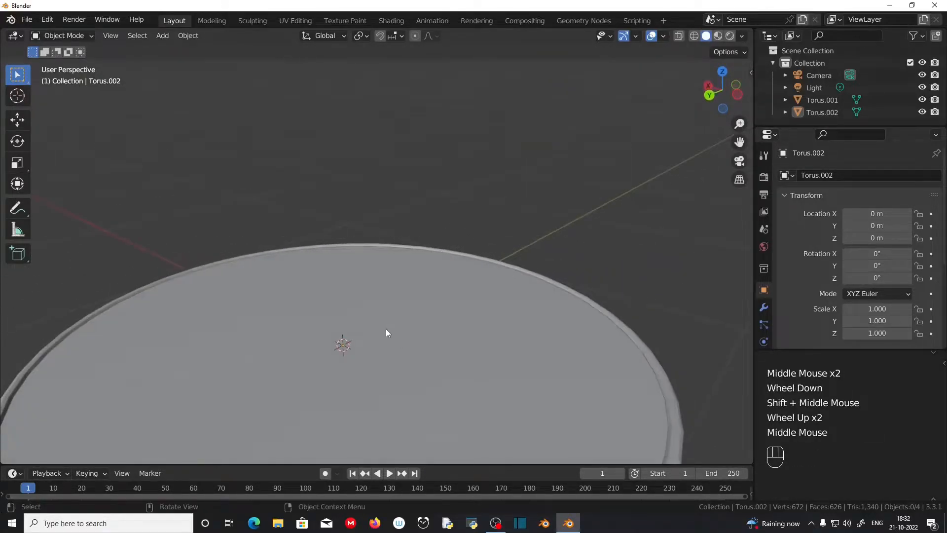
- Add a torus mesh at the origin with a major radius of 0.8 m and a minor radius of 0.02 m
scroll(167, 236, down, 1)
key(shift+a)
mouse_move(168, 232)
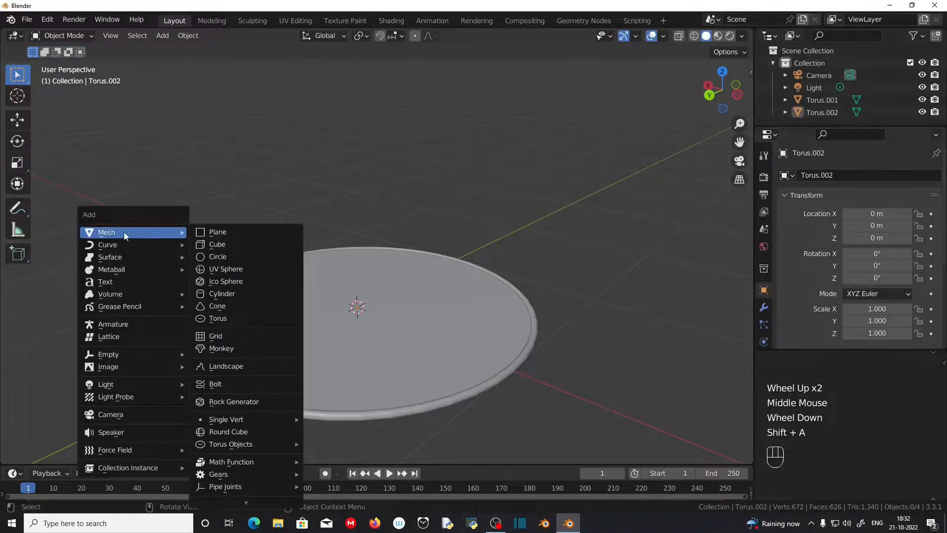
click(233, 318)
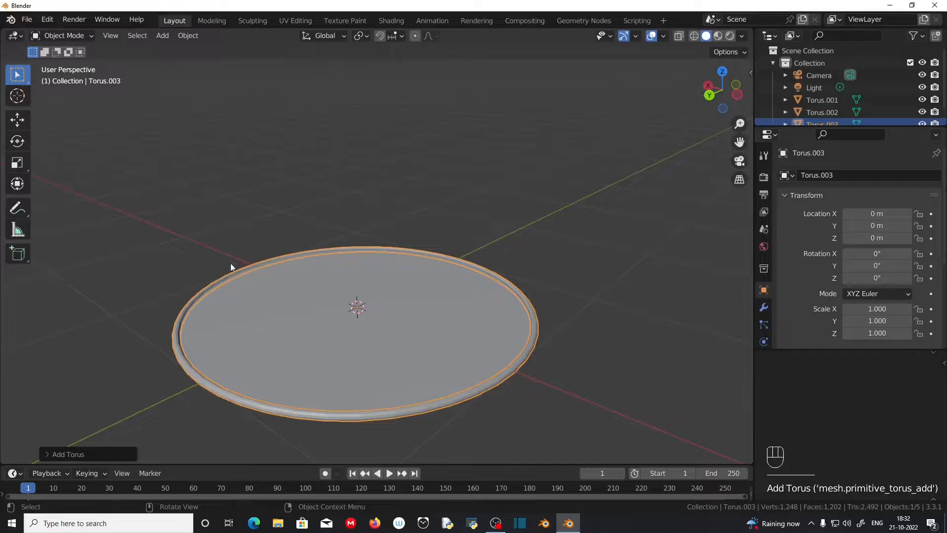
click(45, 454)
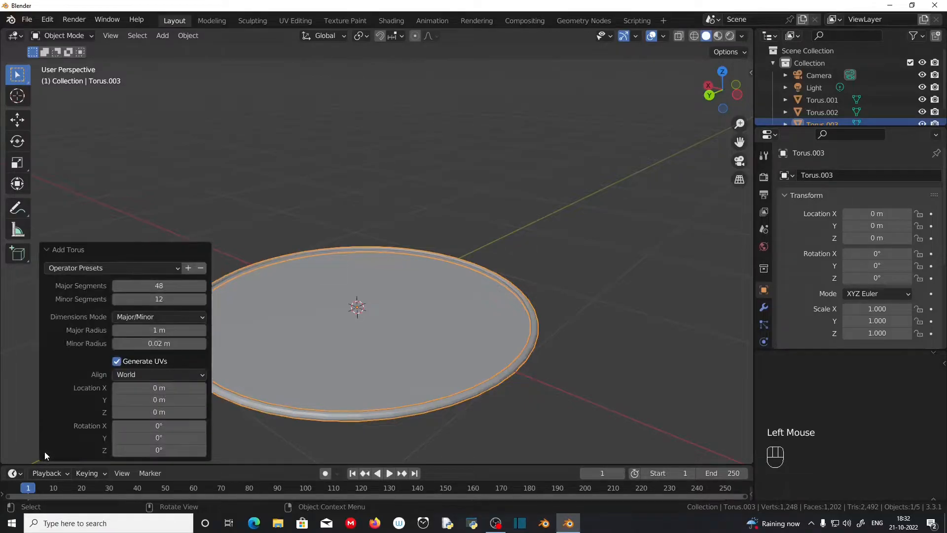
double_click(155, 331)
key(BackSpace)
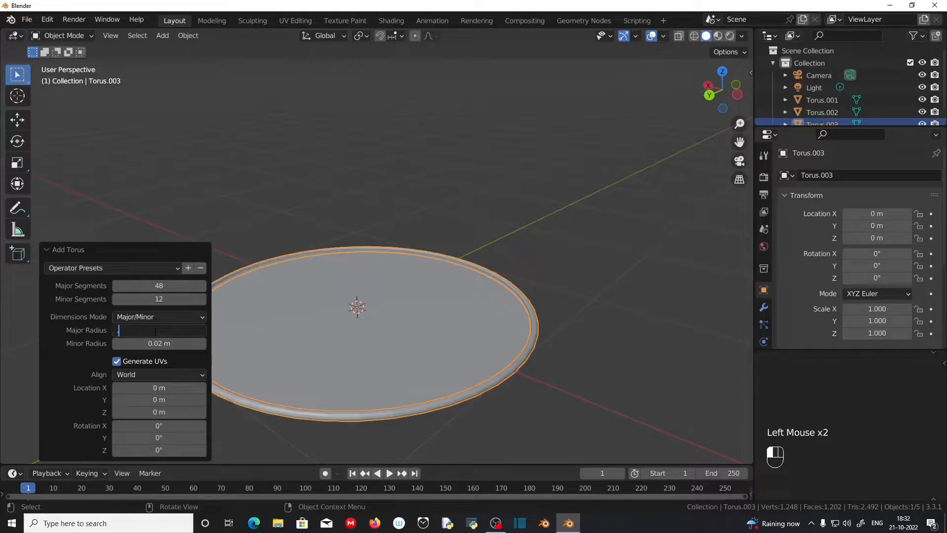
text(.8)
key(Return)
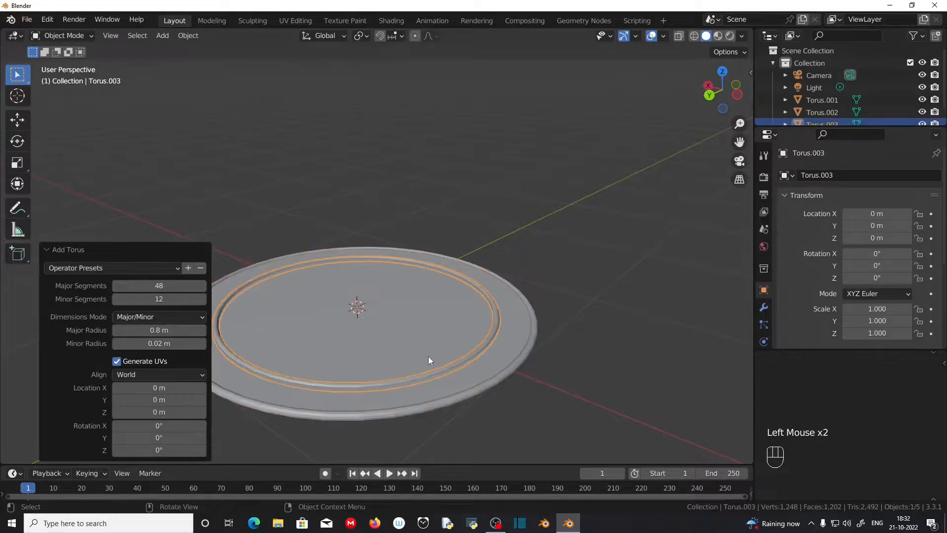
click(49, 249)
- Enable snapping and set the snap target to Face Project
scroll(345, 428, up, 2)
middle_drag(344, 425, 352, 393)
scroll(338, 287, up, 2)
middle_drag(358, 279, 358, 279)
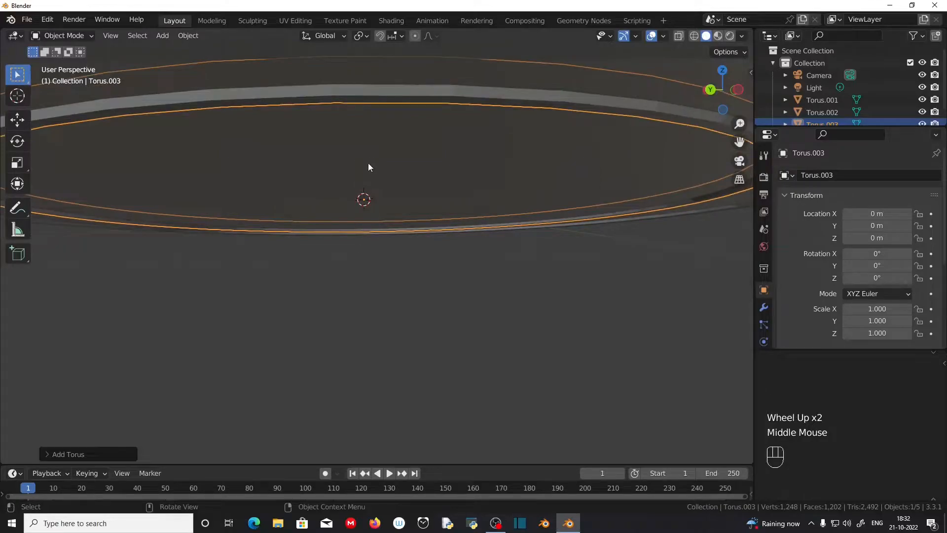
shift+middle_drag(386, 230, 358, 295)
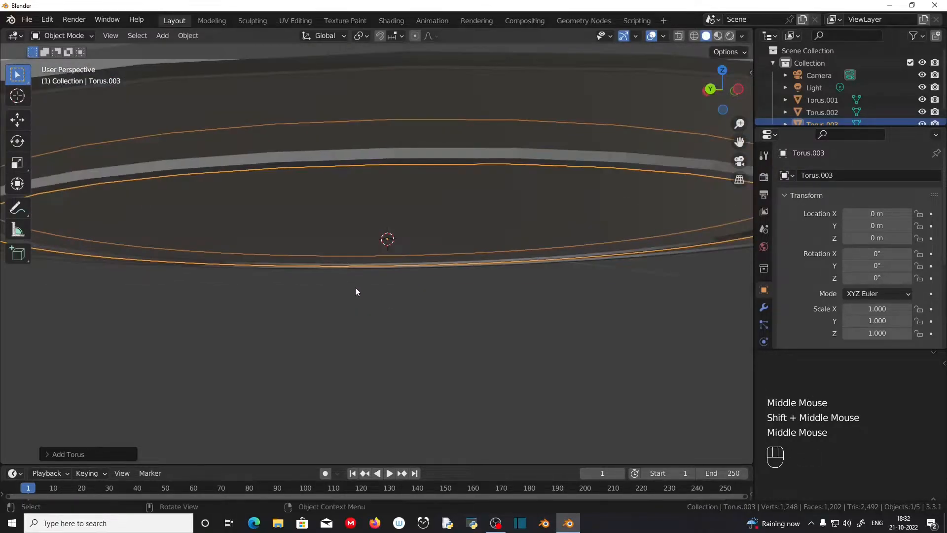
scroll(332, 165, down, 2)
middle_drag(333, 163, 365, 211)
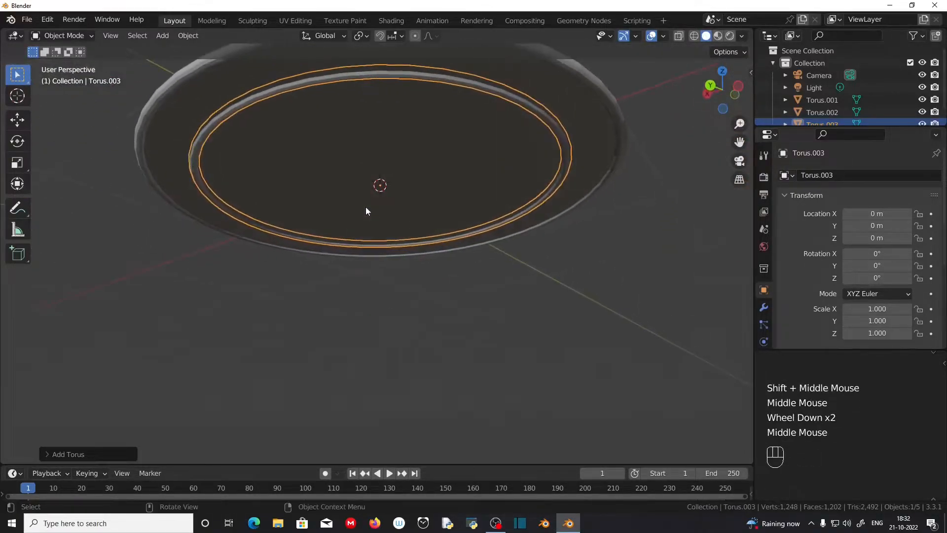
click(381, 38)
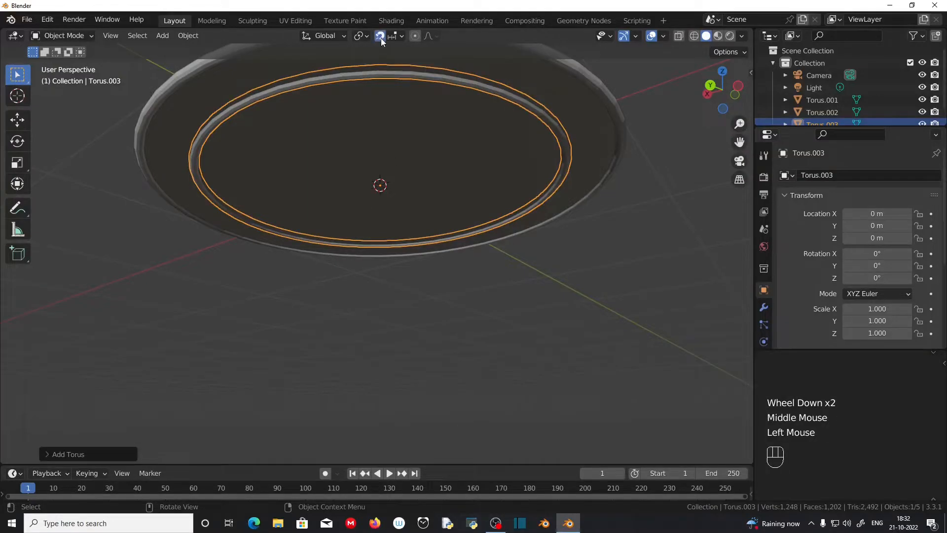
click(396, 37)
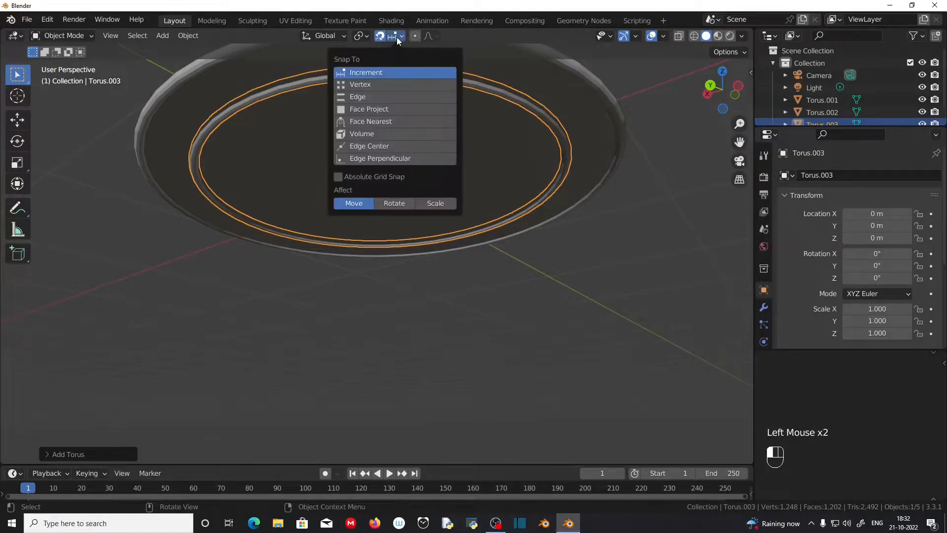
click(363, 109)
- Move the smaller torus down along the Z axis to about -0.31 m, clear of the disc
middle_drag(359, 247, 344, 378)
scroll(383, 348, up, 2)
scroll(351, 342, down, 2)
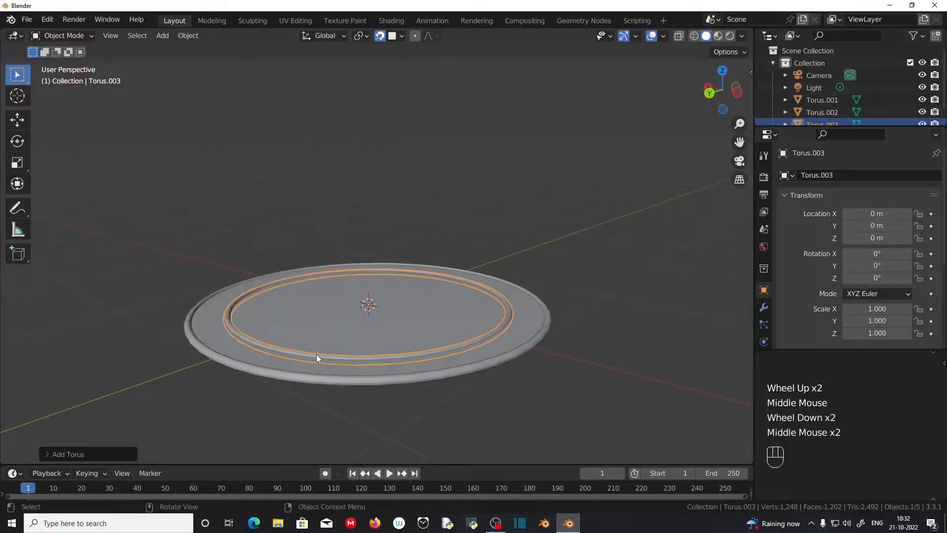
click(316, 358)
middle_drag(321, 417, 324, 409)
key(g)
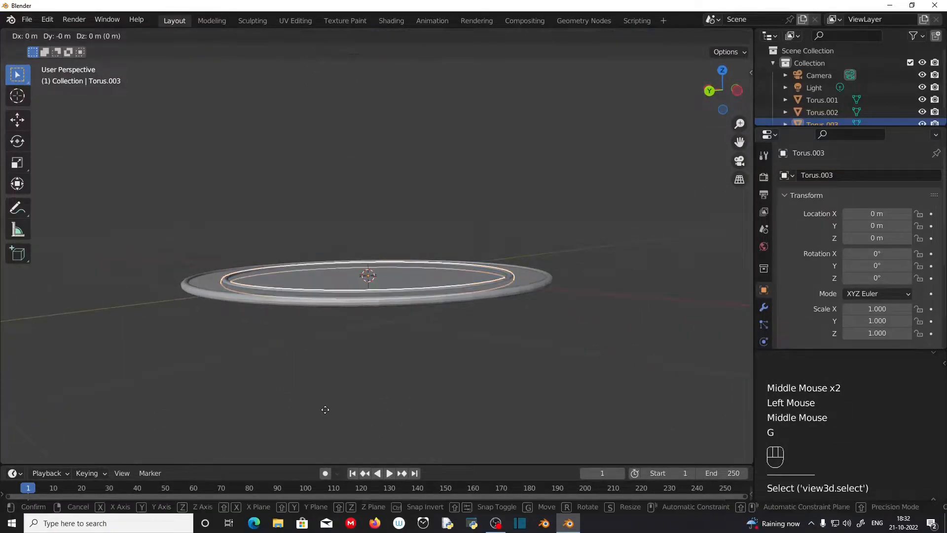
key(z)
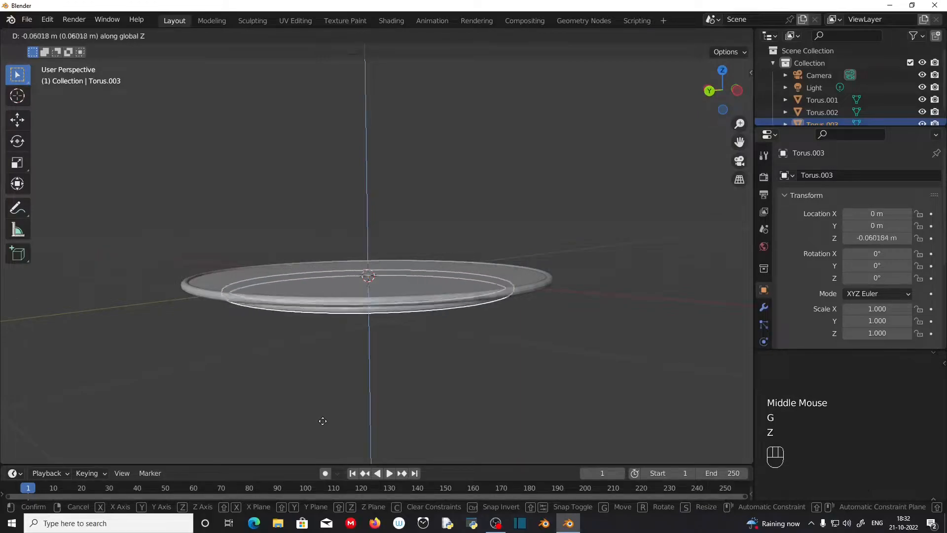
click(320, 462)
middle_drag(355, 402, 363, 380)
shift+middle_drag(365, 394, 361, 425)
scroll(361, 428, up, 2)
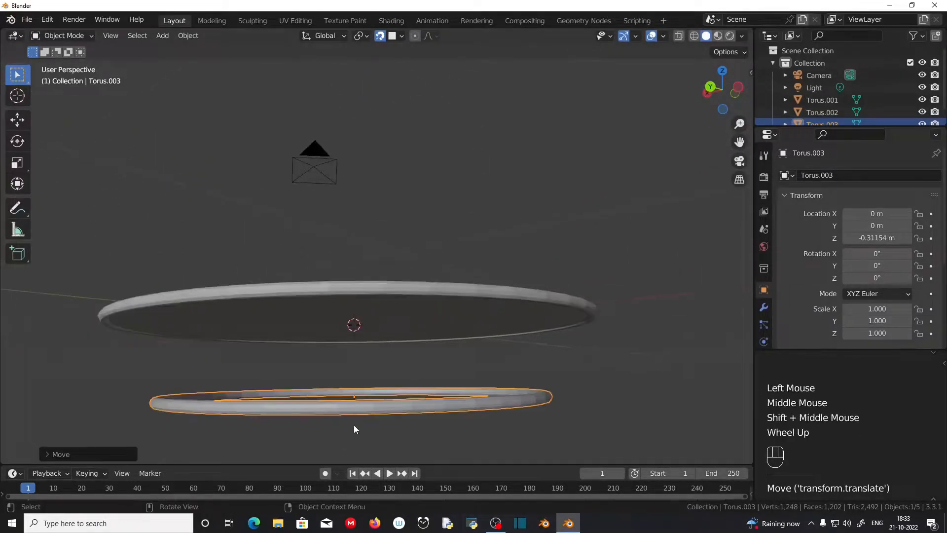
- Raise the smaller torus along the Z axis and snap it to the disc's underside at Z -0.03 m
key(g)
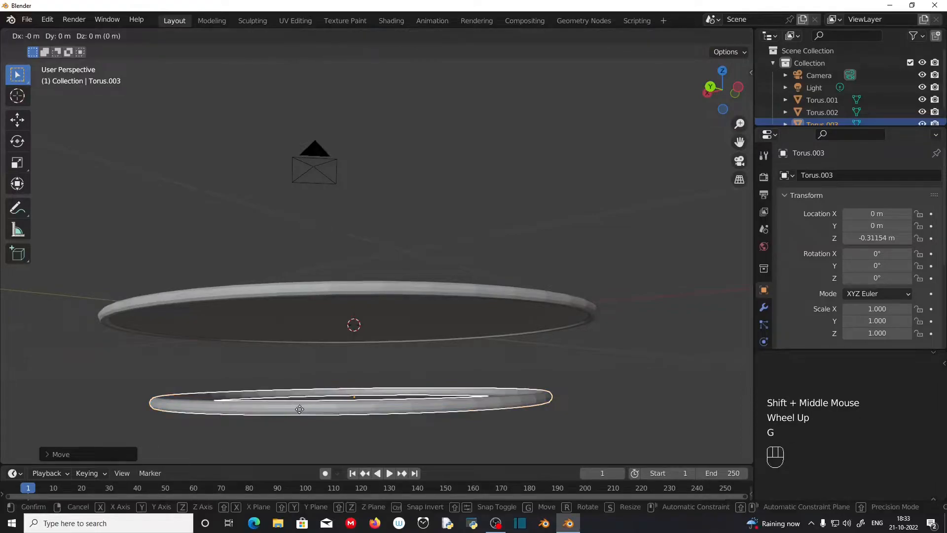
key(z)
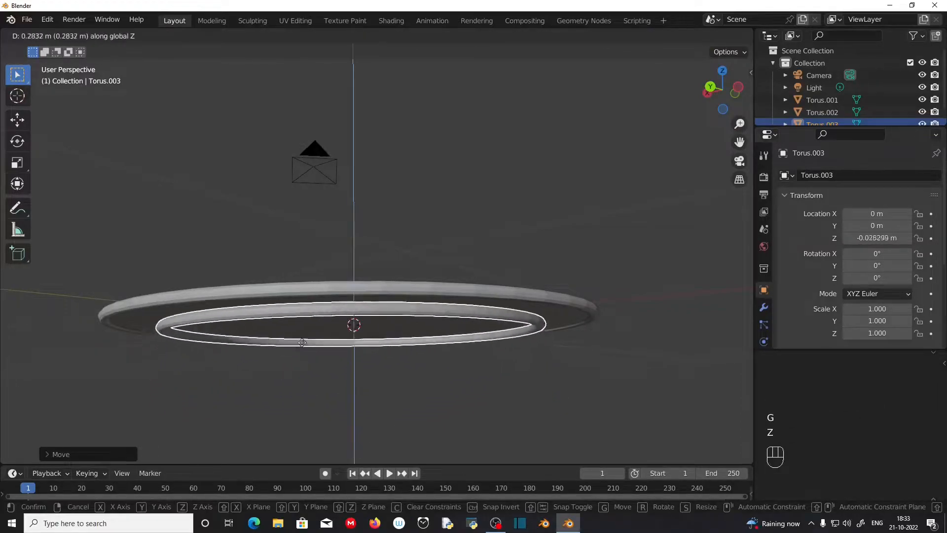
middle_click(310, 326)
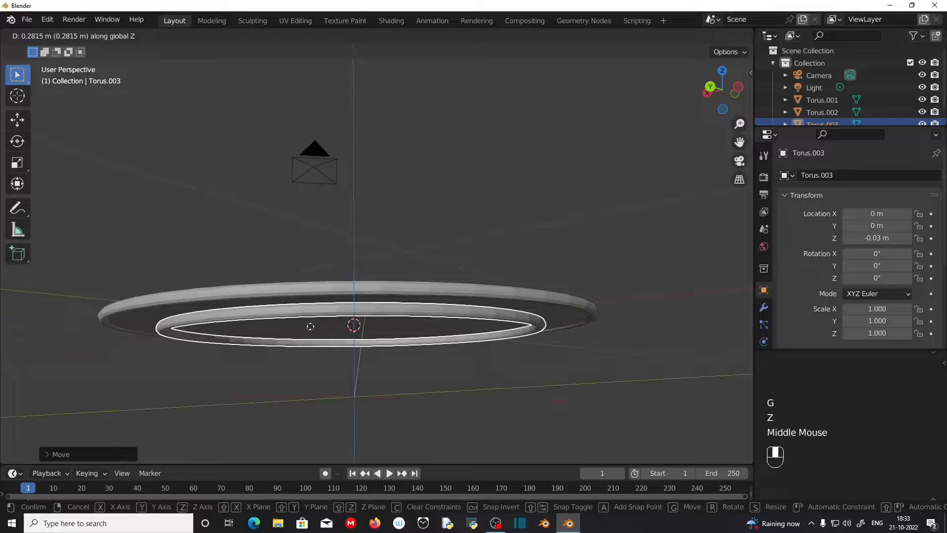
click(315, 330)
middle_drag(318, 342, 368, 410)
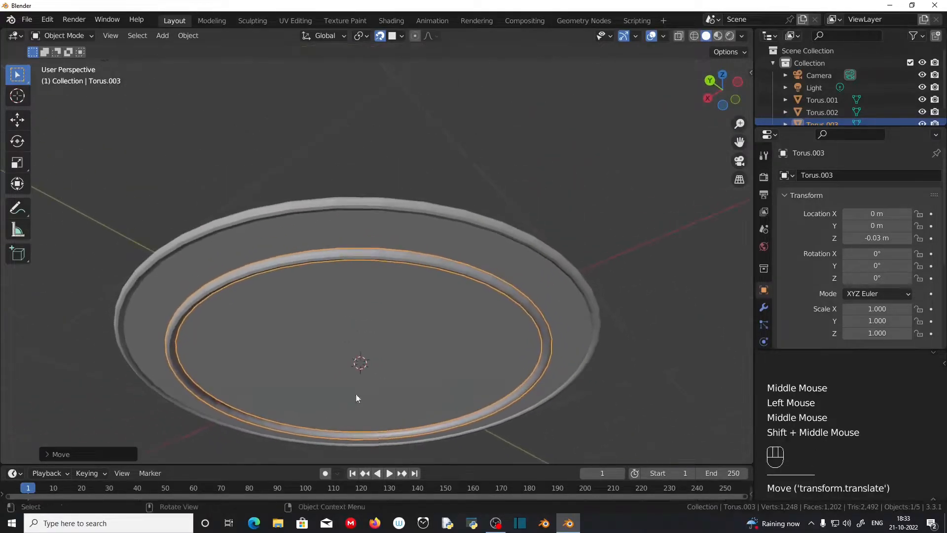
key(g)
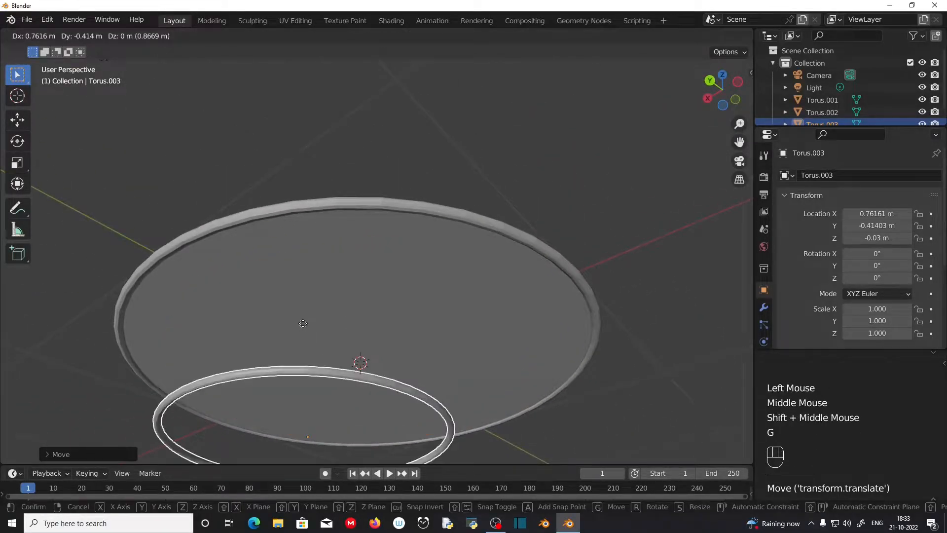
key(z)
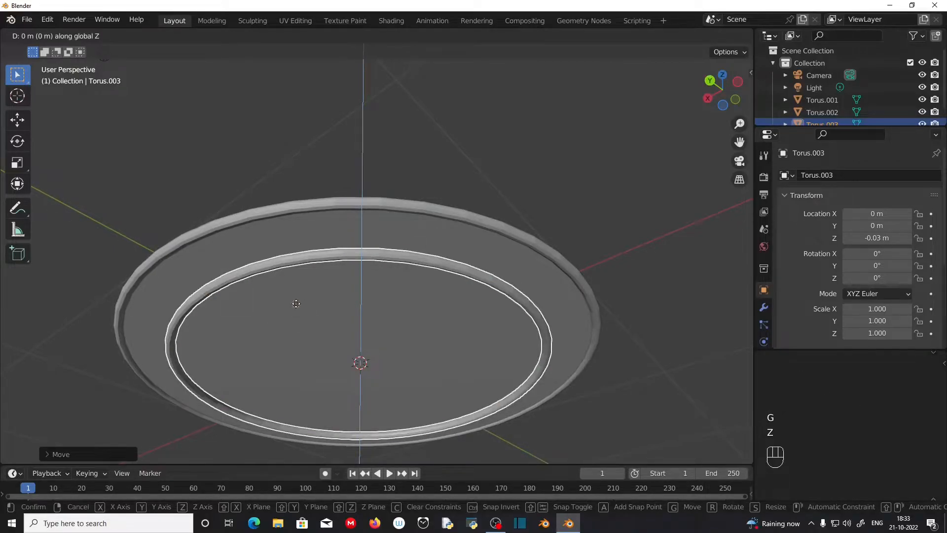
click(296, 303)
scroll(296, 303, up, 2)
middle_drag(296, 303, 359, 347)
scroll(355, 344, down, 2)
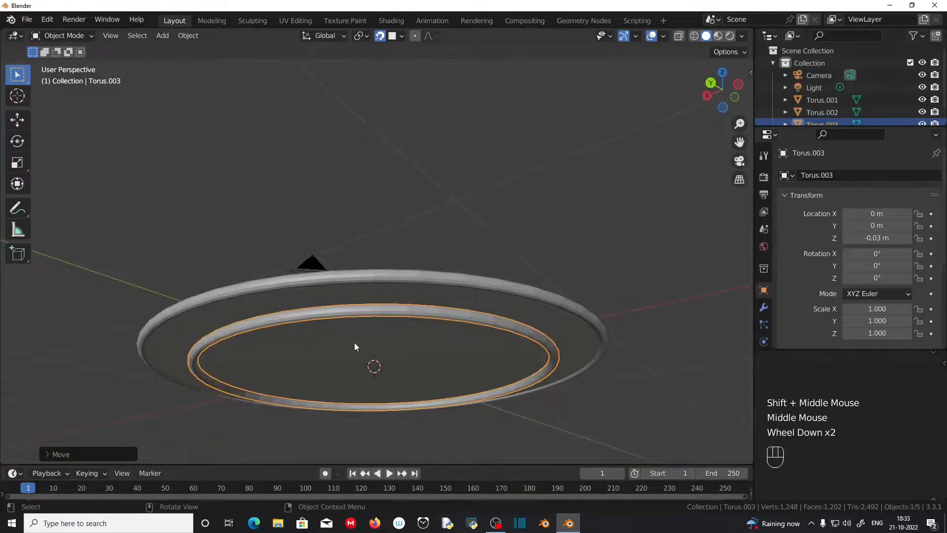
- Display the model in wireframe and examine from the front how the smaller torus lies against the disc and its rim
click(694, 36)
scroll(351, 377, up, 3)
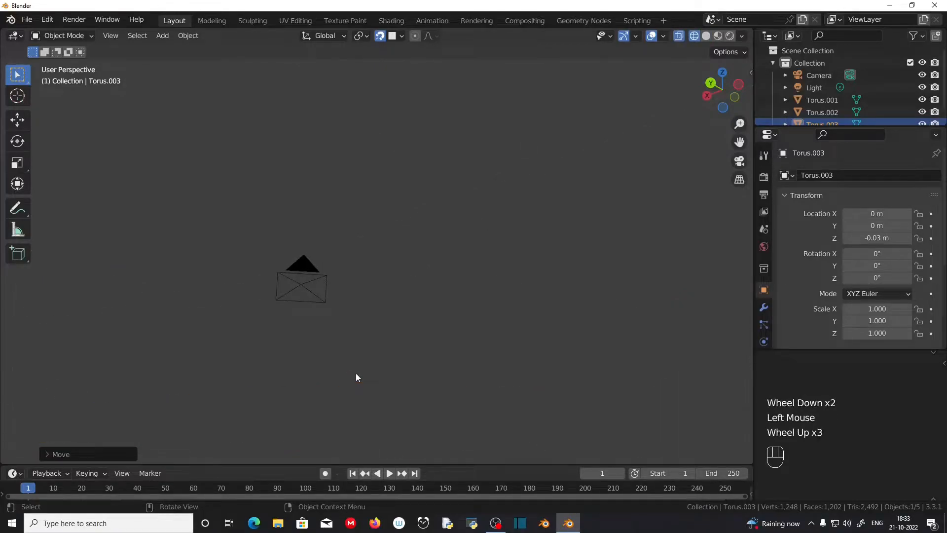
key(KP_1)
shift+middle_drag(357, 378, 504, 182)
scroll(494, 207, up, 3)
shift+middle_drag(454, 301, 433, 407)
scroll(460, 268, up, 3)
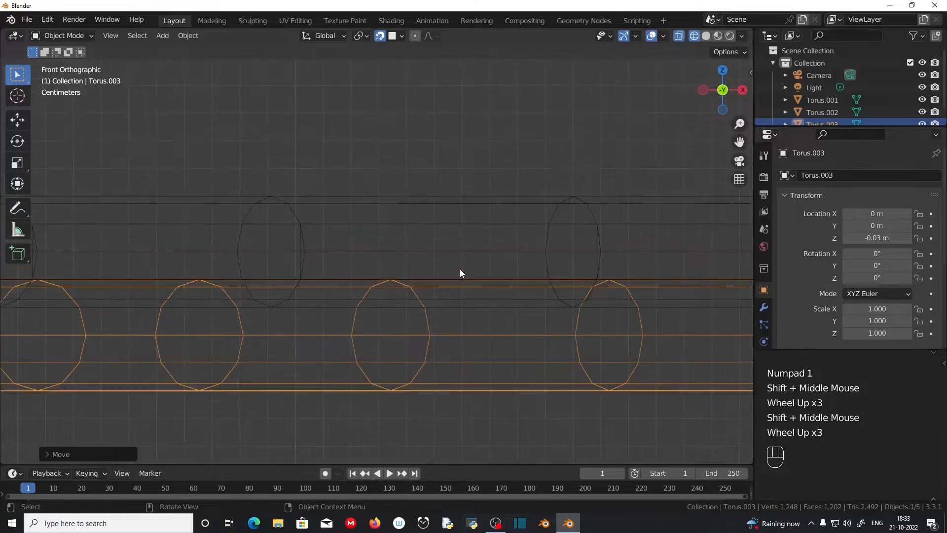
shift+middle_drag(450, 294, 497, 319)
scroll(496, 322, down, 2)
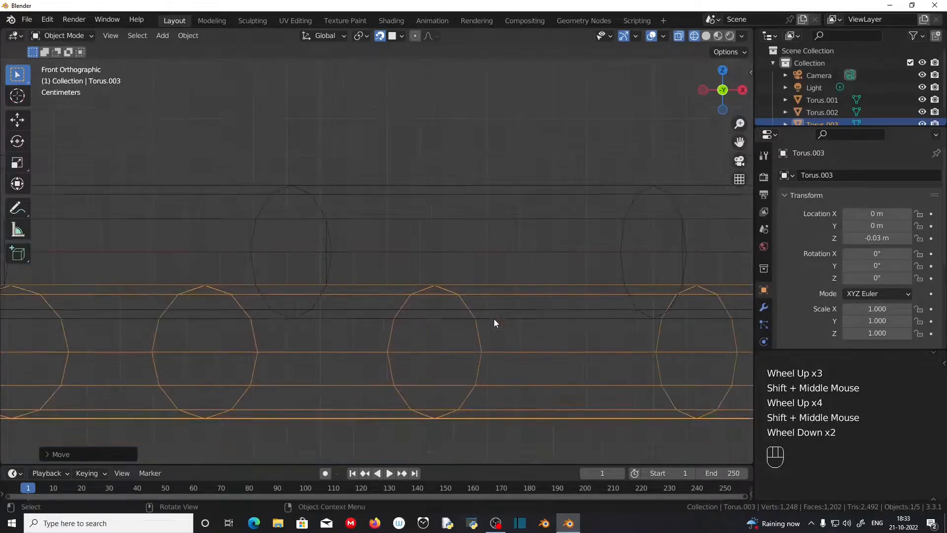
scroll(332, 312, down, 2)
mouse_move(333, 313)
middle_down()
mouse_move(354, 295)
mouse_move(339, 324)
mouse_move(347, 321)
middle_up()
scroll(354, 297, down, 2)
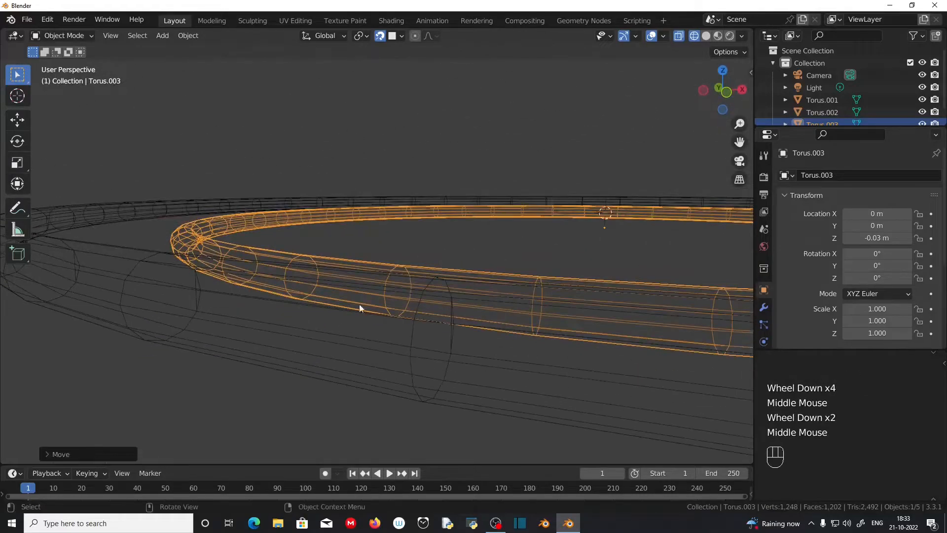
- Restore solid shading and check the smaller torus against the disc from above and below
click(706, 37)
scroll(404, 286, down, 2)
mouse_move(400, 360)
middle_down()
mouse_move(407, 311)
mouse_move(312, 316)
middle_up()
scroll(406, 312, down, 3)
scroll(415, 271, down, 2)
middle_drag(415, 271, 315, 246)
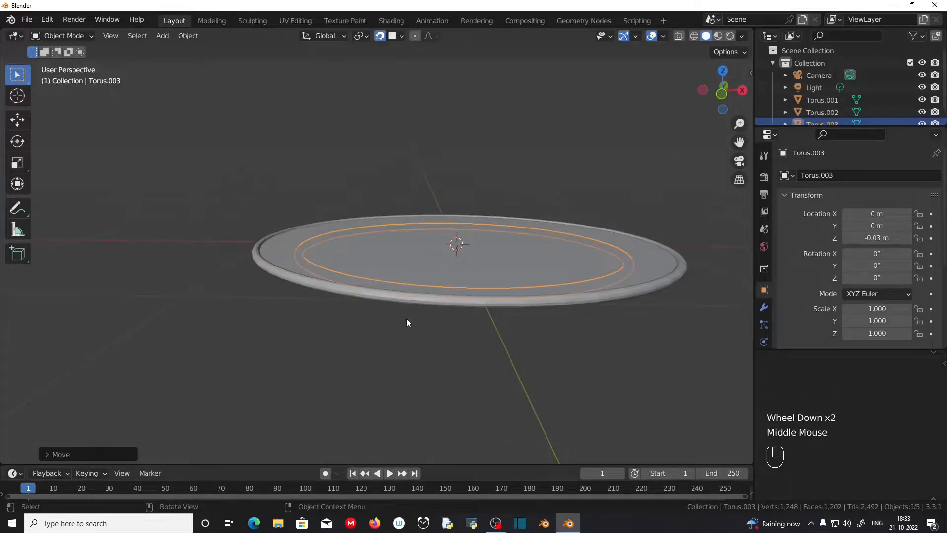
middle_drag(407, 318, 416, 289)
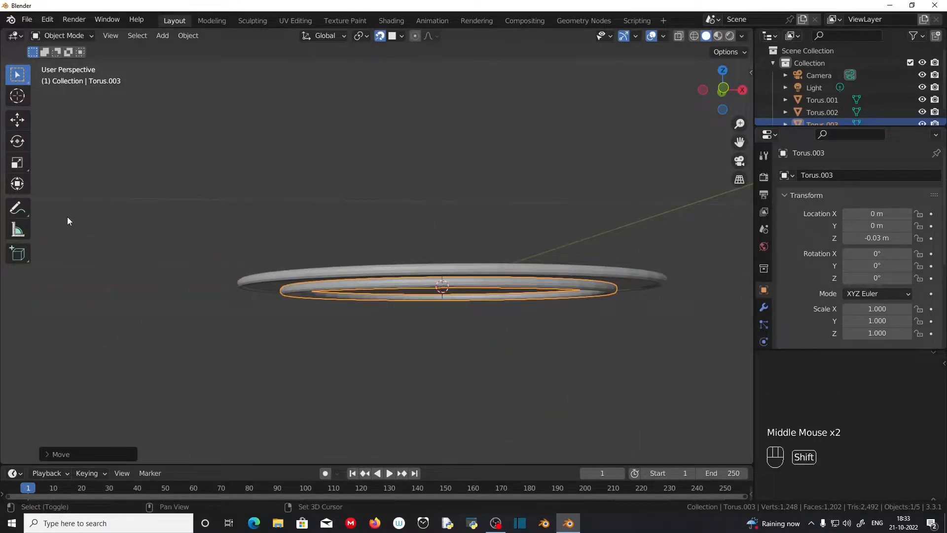
- Add a cylinder mesh at the origin and set its radius to 0.04 m
key(shift+a)
mouse_move(68, 218)
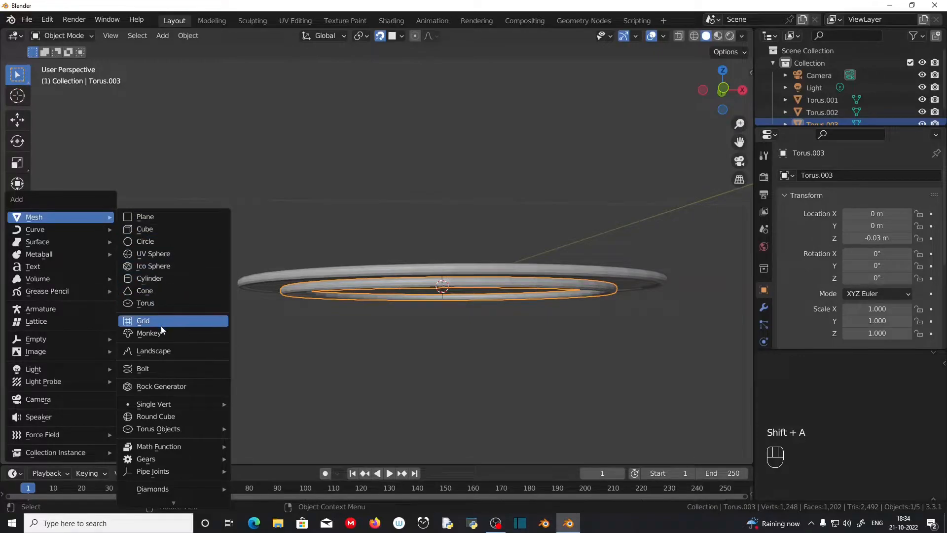
click(168, 280)
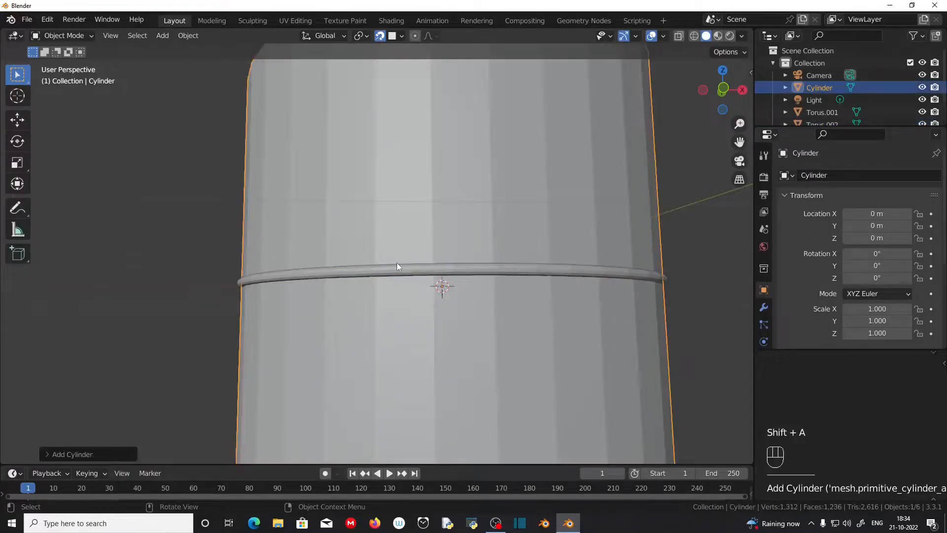
click(43, 452)
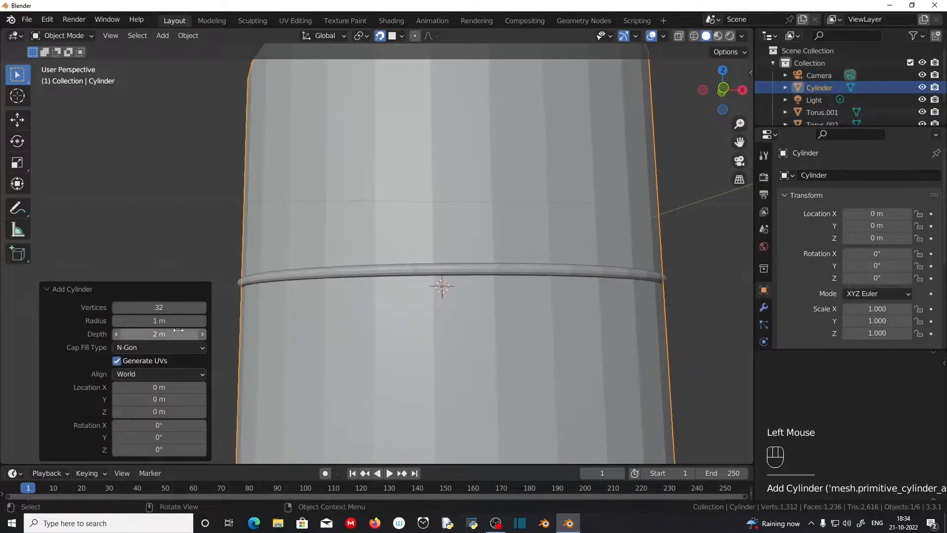
double_click(154, 320)
key(BackSpace)
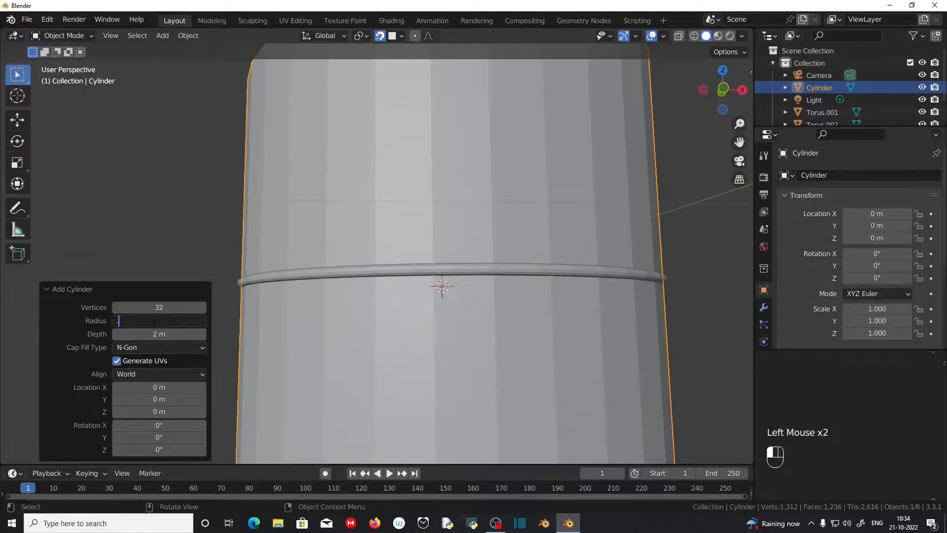
text(.04)
key(Return)
- Set the new cylinder's depth to 1 m
click(136, 335)
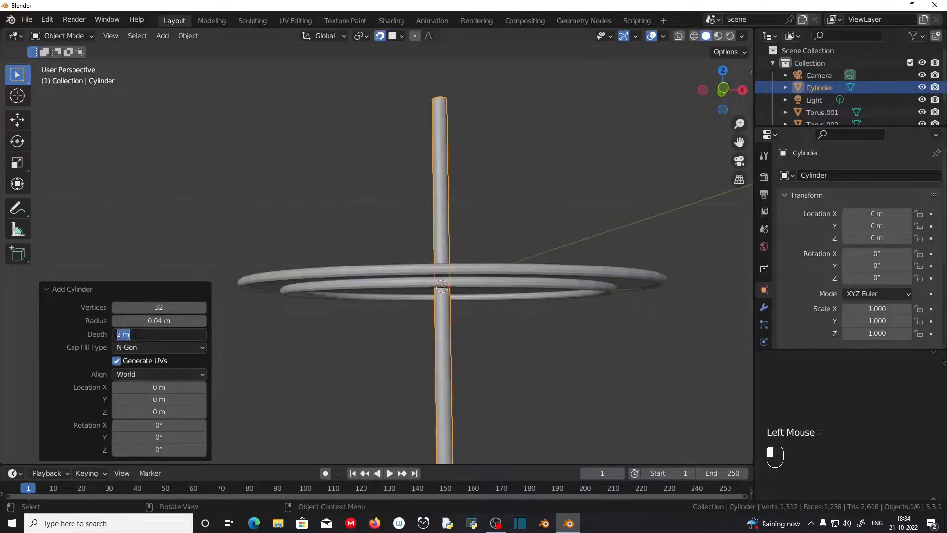
text(1)
key(Return)
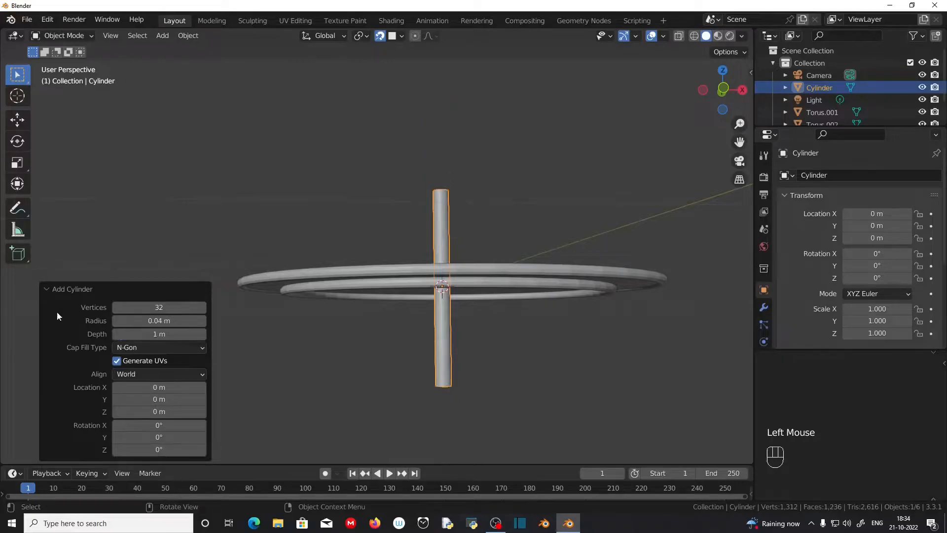
click(47, 290)
scroll(503, 336, up, 3)
mouse_move(516, 353)
middle_down()
mouse_move(471, 366)
mouse_move(513, 344)
middle_up()
scroll(471, 368, down, 2)
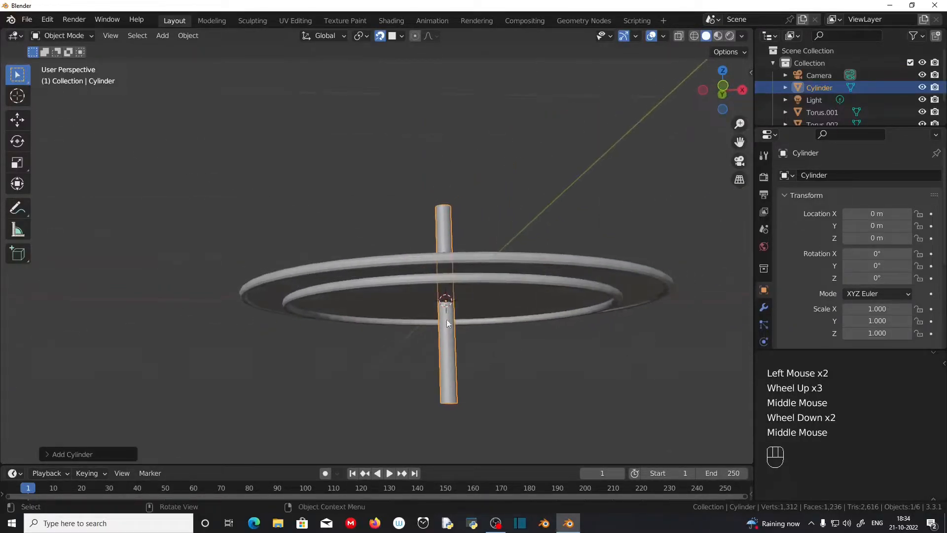
middle_drag(448, 332, 434, 225)
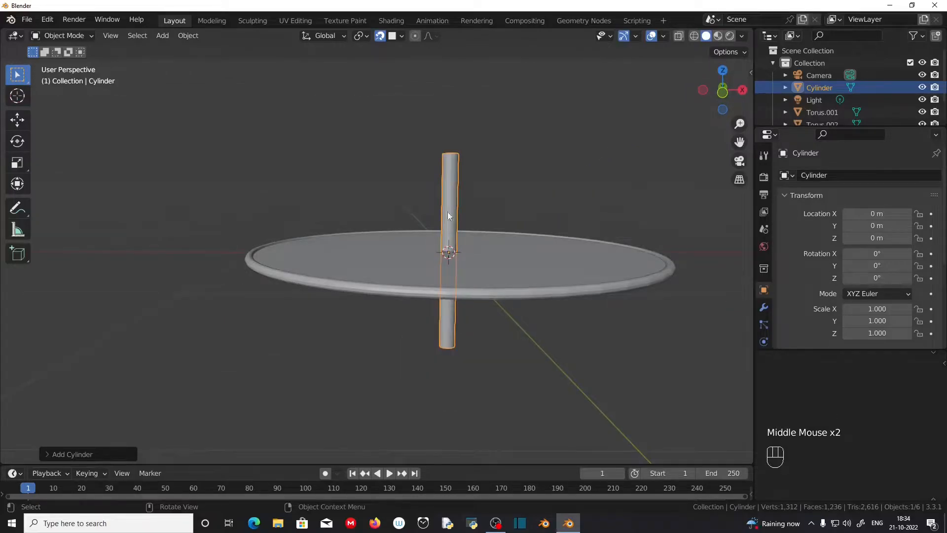
- Set snapping to Increment with Absolute Grid Snap enabled while the disc and cylinder are shown from the front
mouse_move(457, 277)
middle_down()
mouse_move(479, 286)
mouse_move(463, 265)
middle_up()
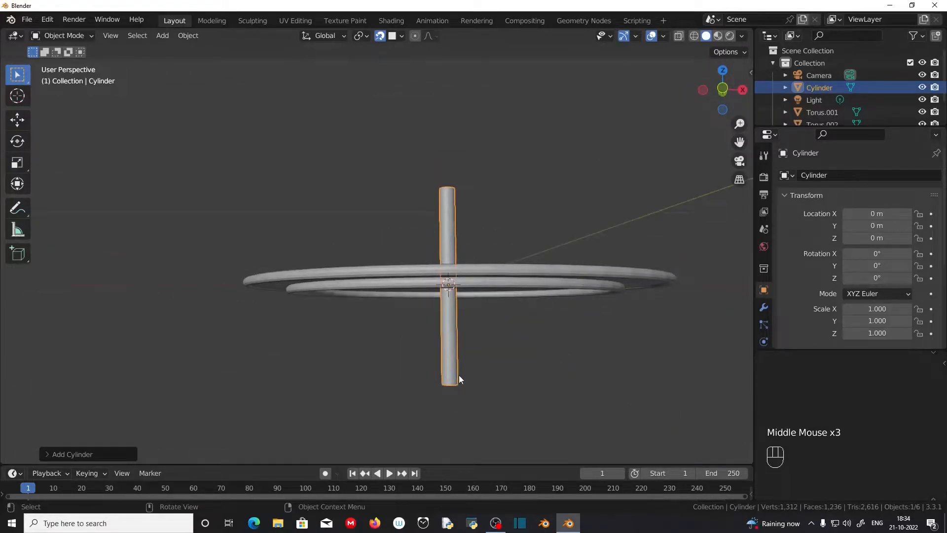
scroll(458, 378, up, 2)
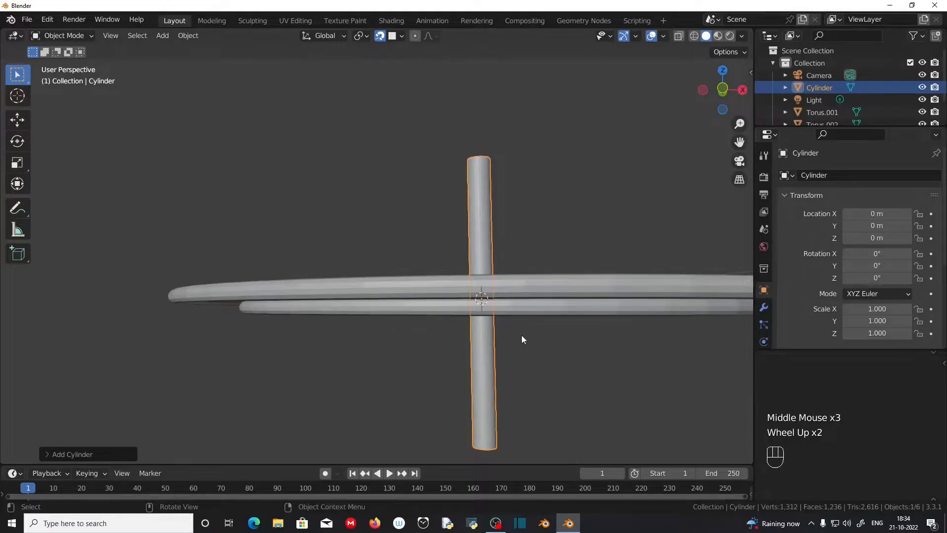
key(KP_1)
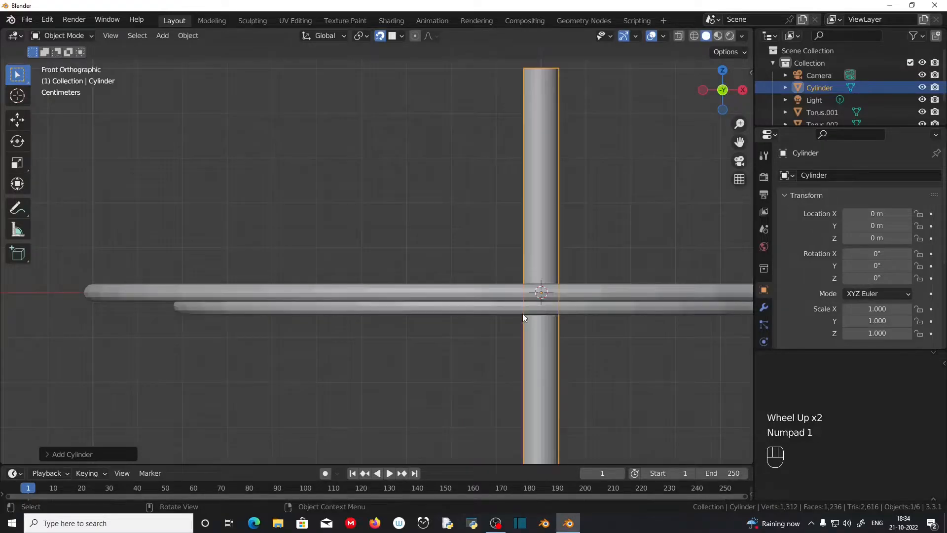
shift+middle_drag(619, 336, 526, 295)
scroll(527, 294, down, 1)
scroll(526, 295, down, 1)
click(400, 37)
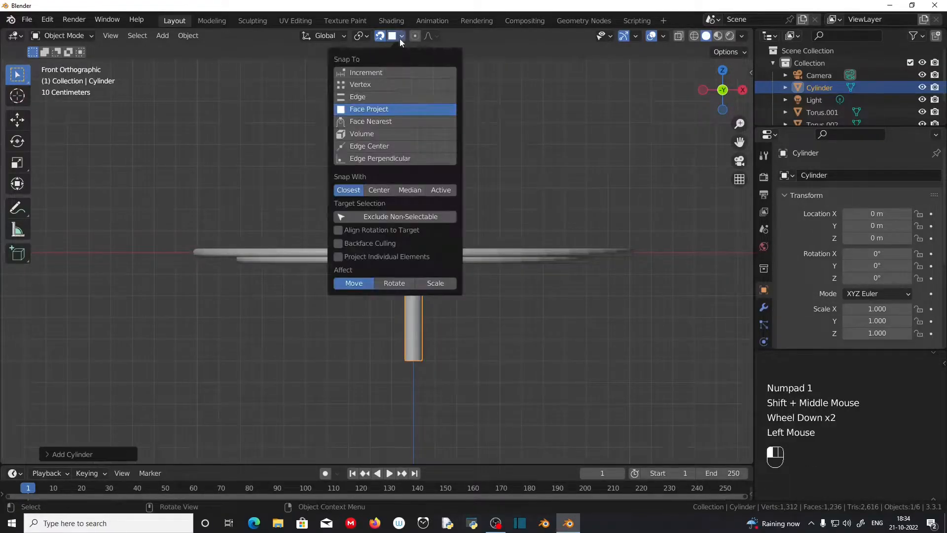
click(363, 73)
click(339, 177)
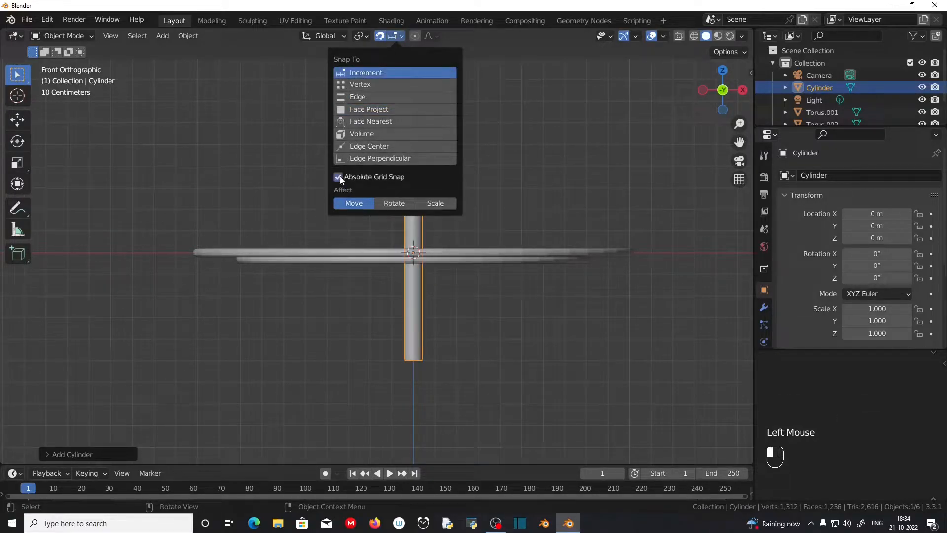
- Show the model in wireframe and move the cylinder down along the Z axis to Z -0.58 m, below the disc
scroll(513, 344, up, 2)
shift+middle_drag(567, 317, 461, 205)
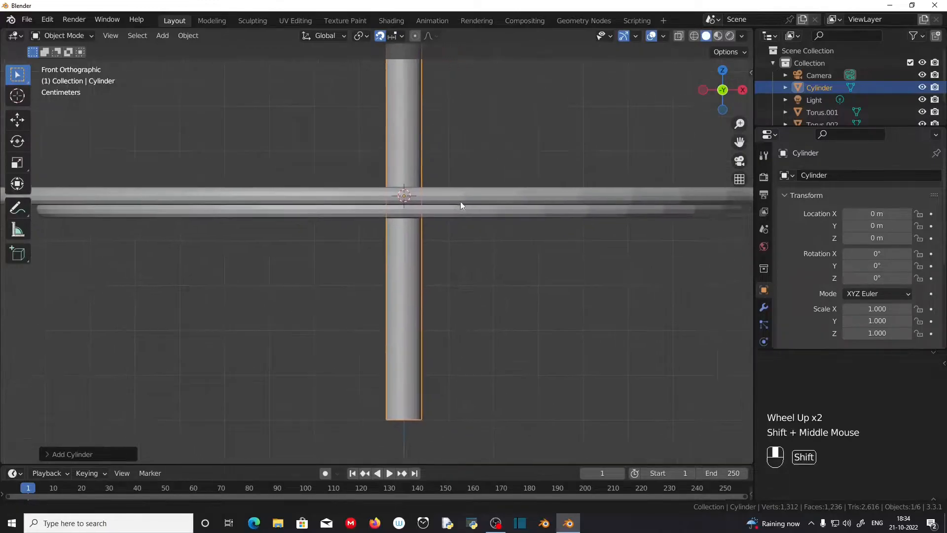
click(694, 37)
scroll(483, 306, up, 3)
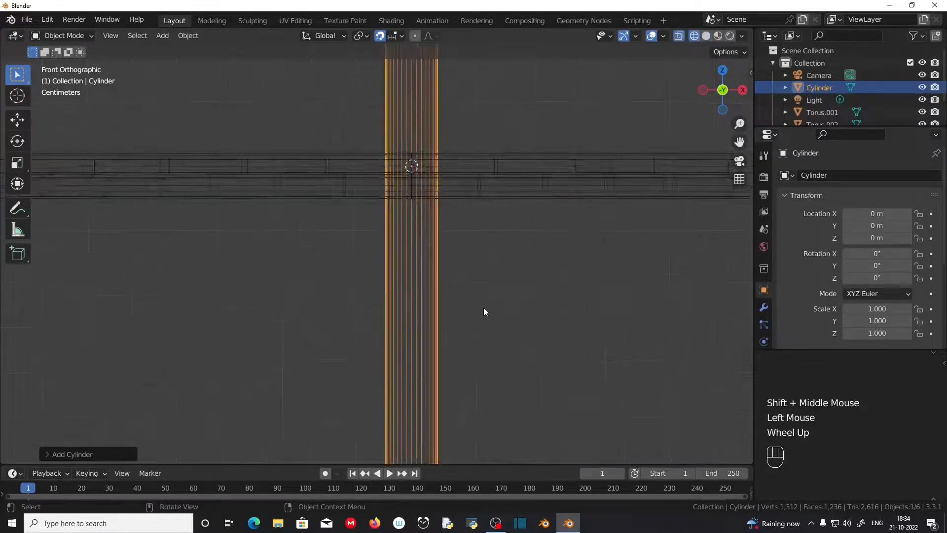
key(g)
key(z)
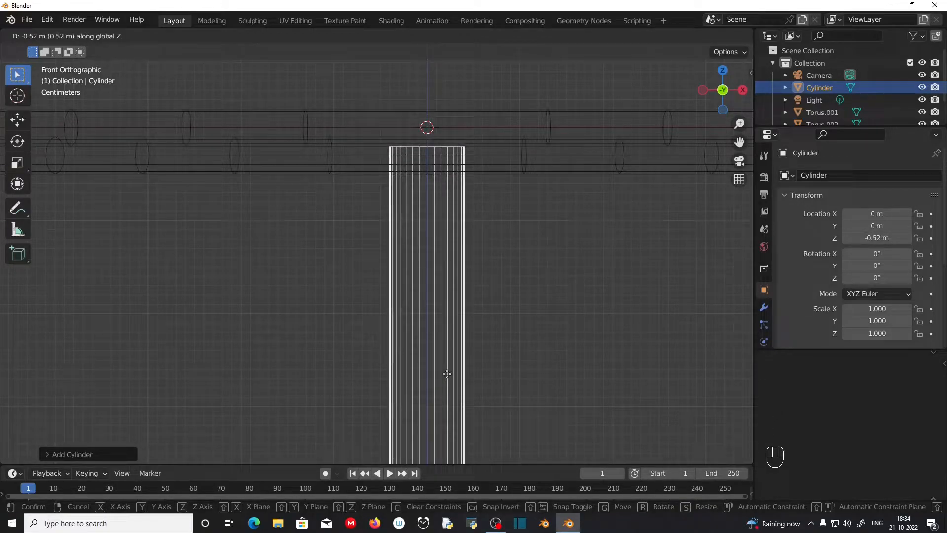
click(445, 425)
scroll(351, 304, down, 1)
middle_drag(350, 304, 727, 4)
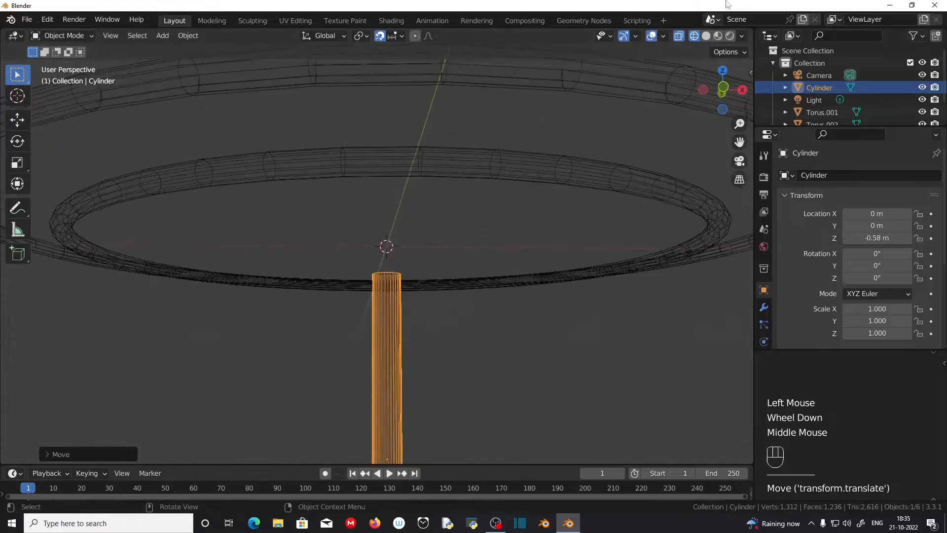
- Restore solid shading, view the disc from below and set snapping to Face Project
click(706, 36)
mouse_move(495, 245)
middle_down()
mouse_move(490, 254)
mouse_move(490, 229)
middle_up()
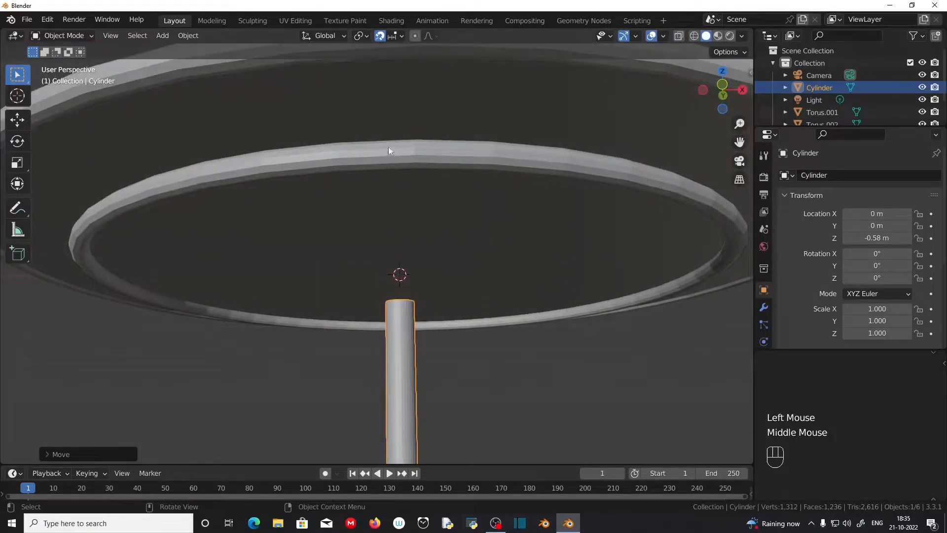
middle_drag(436, 113, 424, 186)
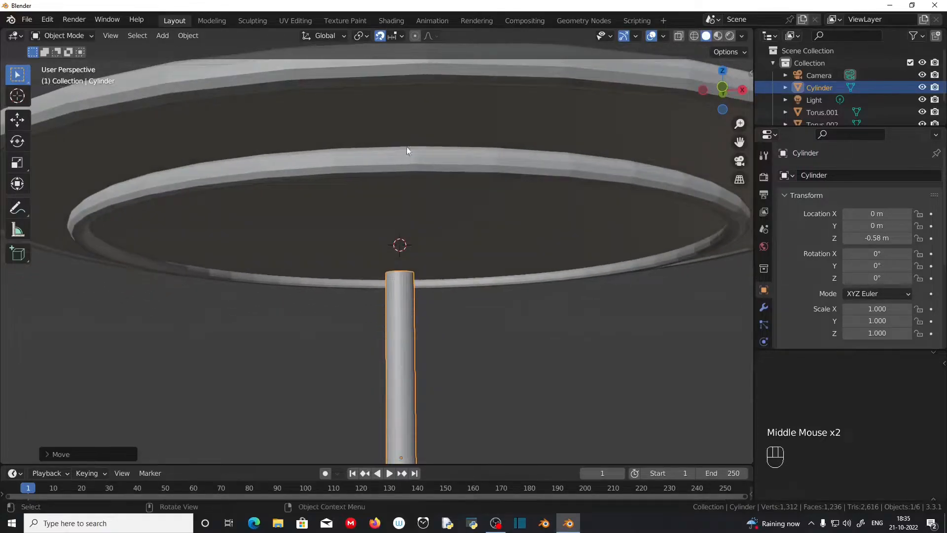
click(400, 36)
click(366, 110)
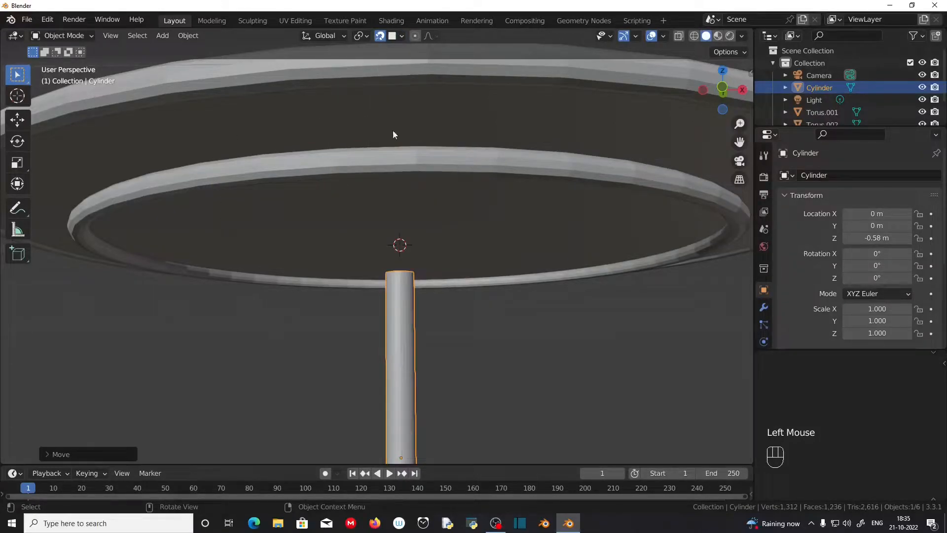
- Move the cylinder up along the Z axis to Z -0.51 m, snapping it to the disc's underside
click(392, 374)
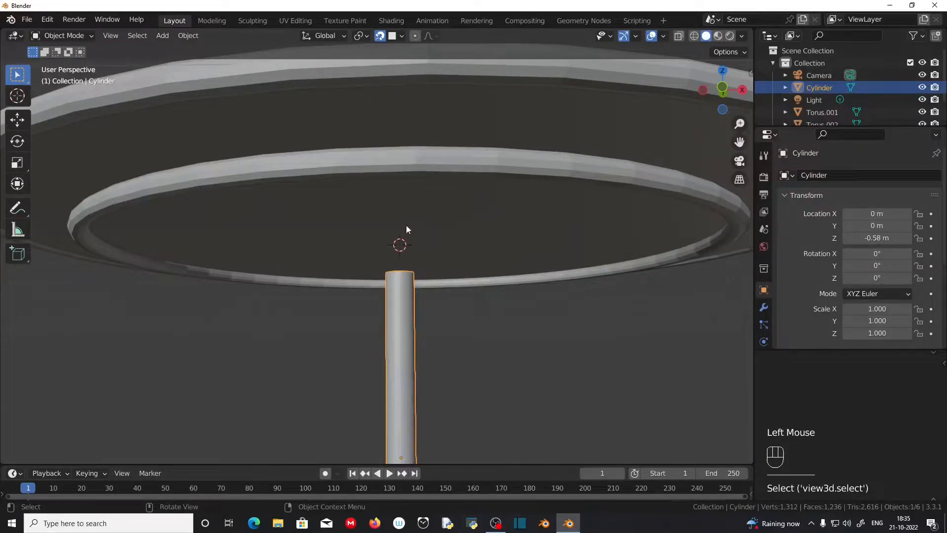
key(g)
key(z)
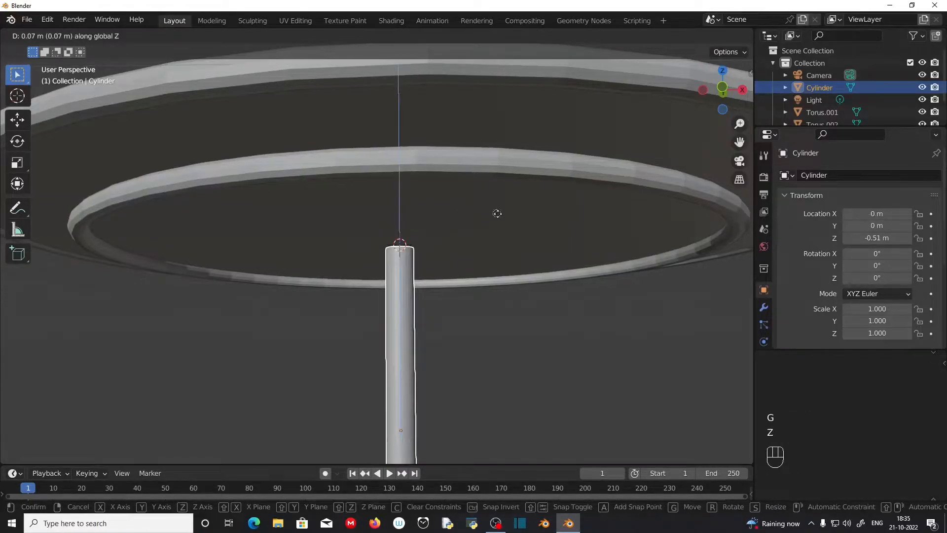
click(527, 228)
- Examine in wireframe from the front how the cylinder's top end meets the disc and the smaller torus
mouse_move(450, 226)
middle_down()
mouse_move(421, 238)
mouse_move(418, 213)
mouse_move(463, 180)
mouse_move(462, 231)
middle_up()
scroll(418, 213, up, 2)
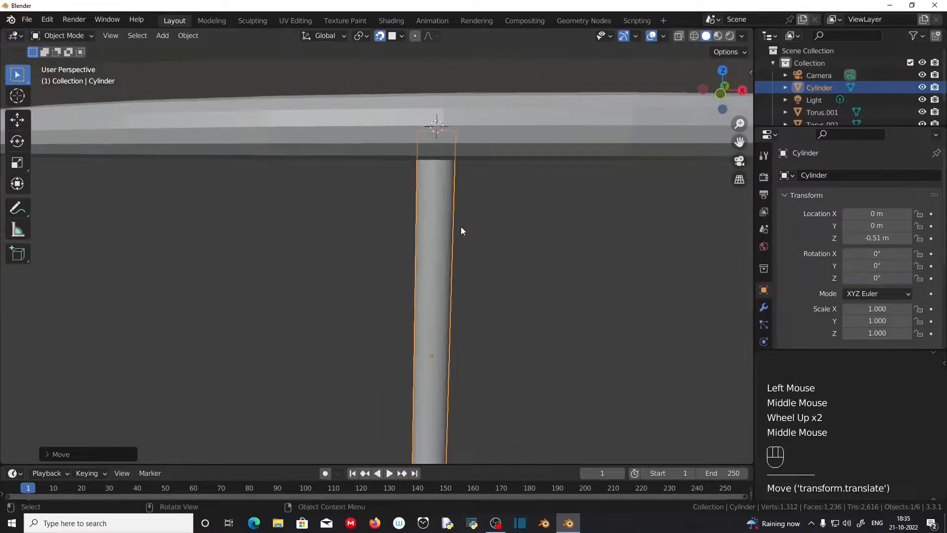
key(KP_1)
click(694, 36)
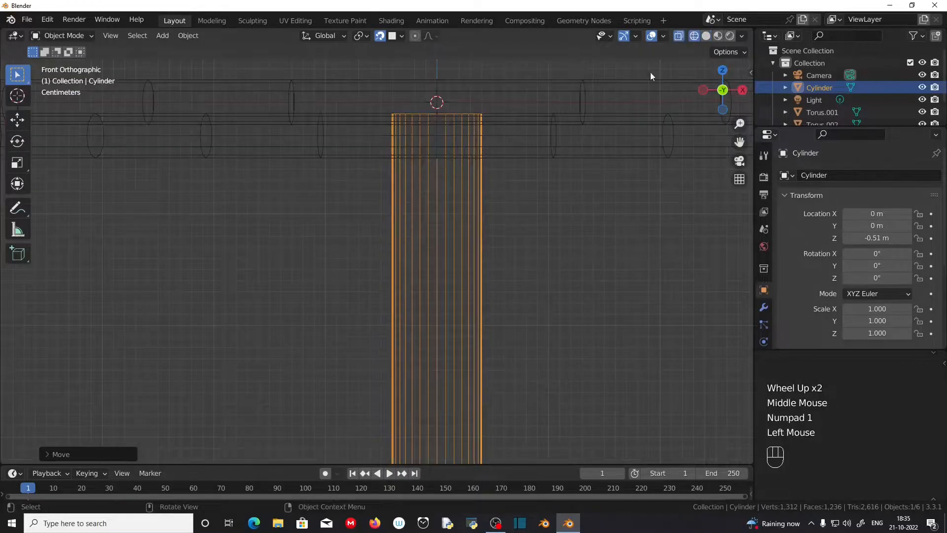
scroll(574, 130, up, 2)
scroll(545, 140, down, 1)
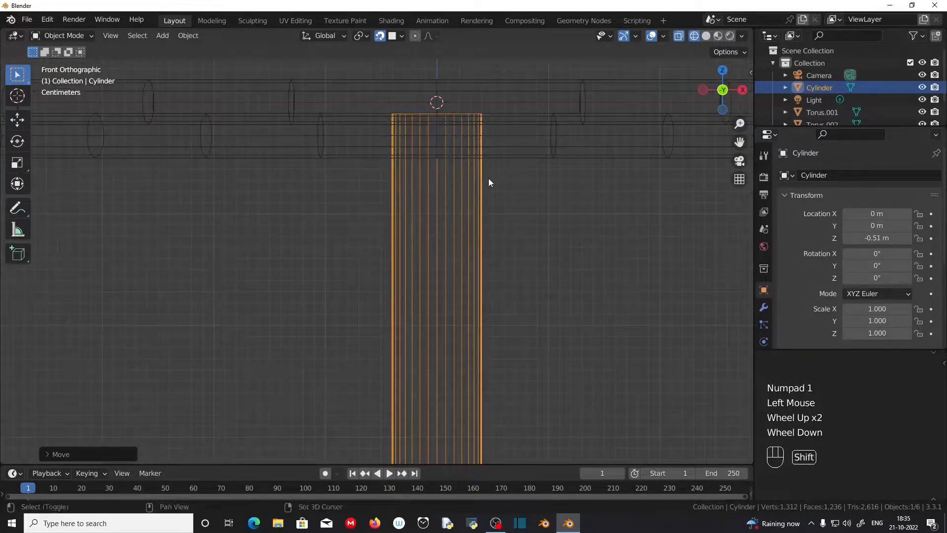
shift+middle_drag(489, 179, 525, 243)
scroll(387, 107, up, 2)
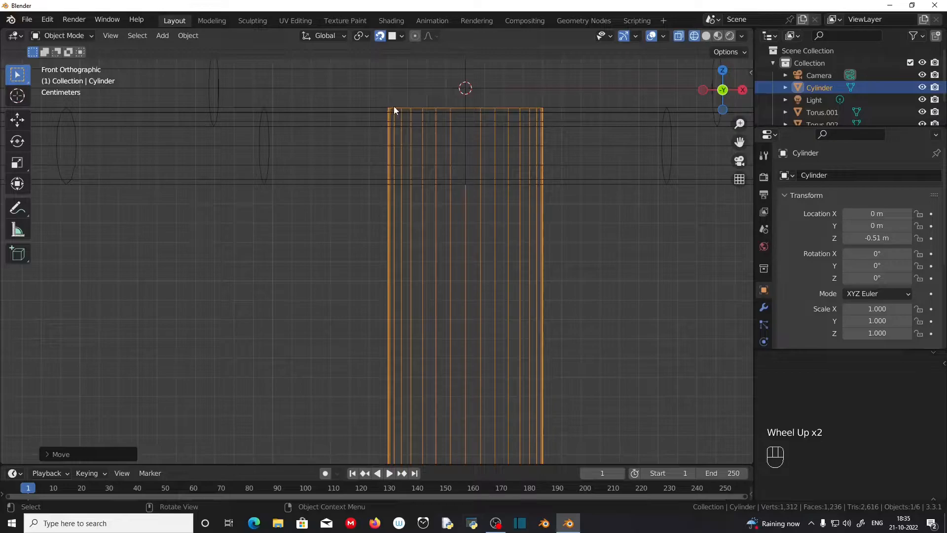
- Restore solid shading and check the cylinder under the disc from below and above
click(706, 35)
scroll(463, 261, down, 3)
mouse_move(463, 262)
middle_down()
mouse_move(448, 322)
mouse_move(399, 265)
mouse_move(428, 159)
mouse_move(424, 168)
middle_up()
scroll(447, 322, down, 4)
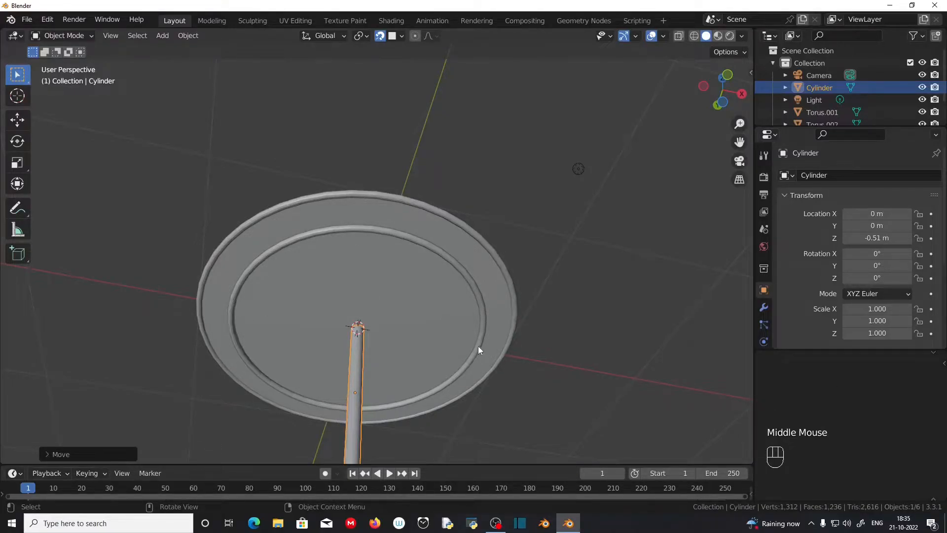
middle_drag(497, 293, 473, 346)
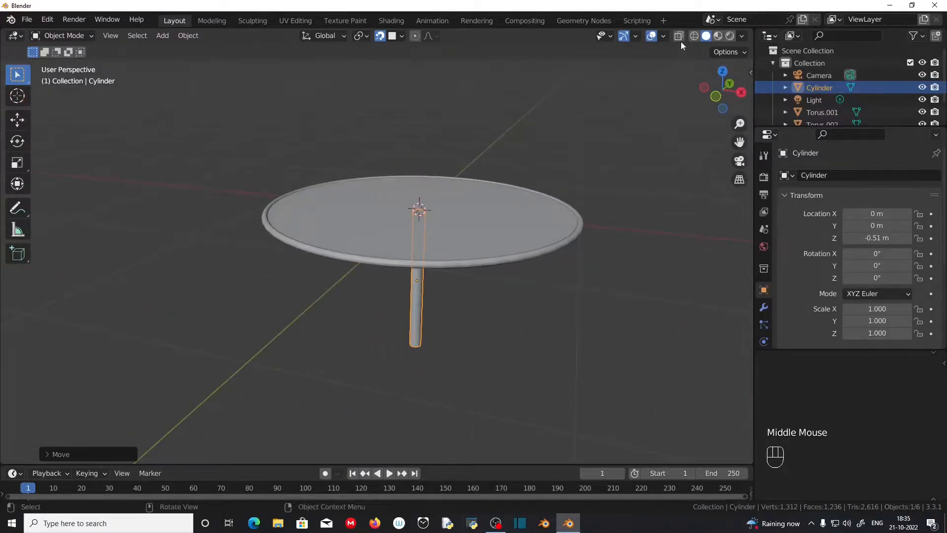
- Display the model in wireframe from the top, select the cylinder and set snapping to Increment
key(KP_7)
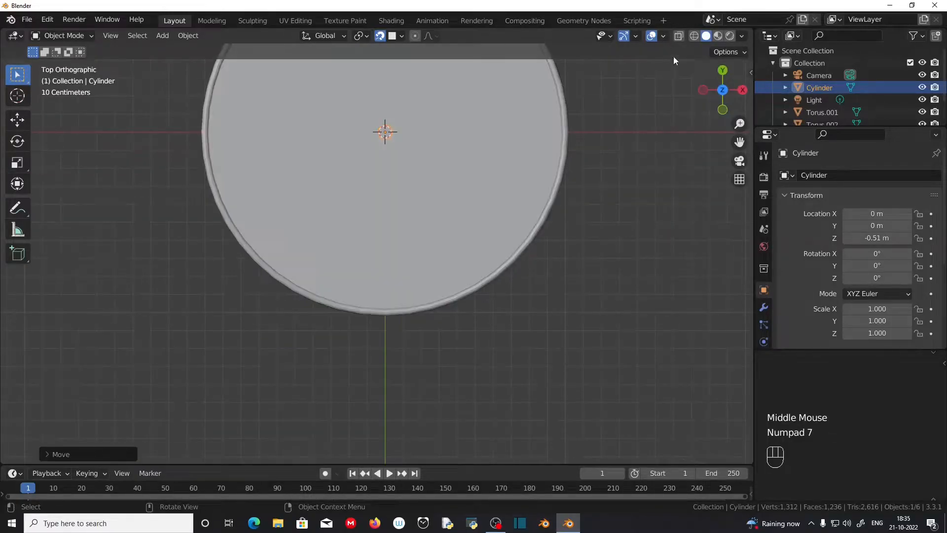
click(695, 35)
scroll(454, 265, up, 2)
shift+middle_drag(455, 215, 376, 197)
click(371, 193)
scroll(378, 238, down, 2)
shift+middle_drag(432, 257, 444, 316)
click(400, 36)
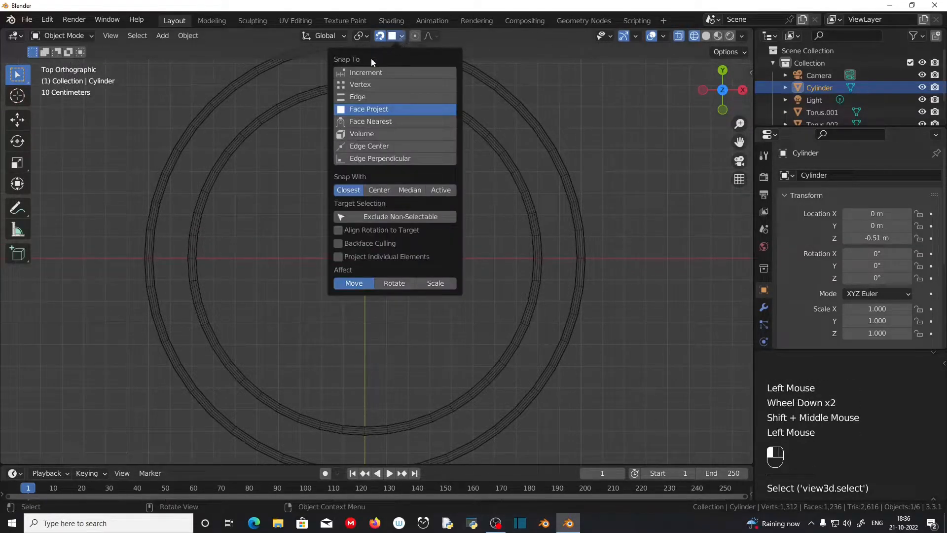
click(365, 72)
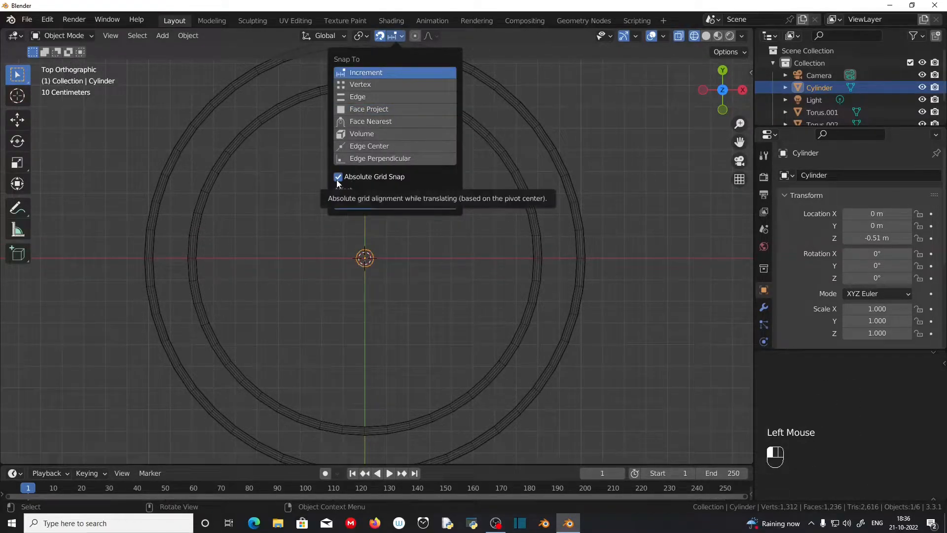
- Move the cylinder along the X axis onto the smaller torus, to X 0.8 m
scroll(345, 256, up, 1)
key(g)
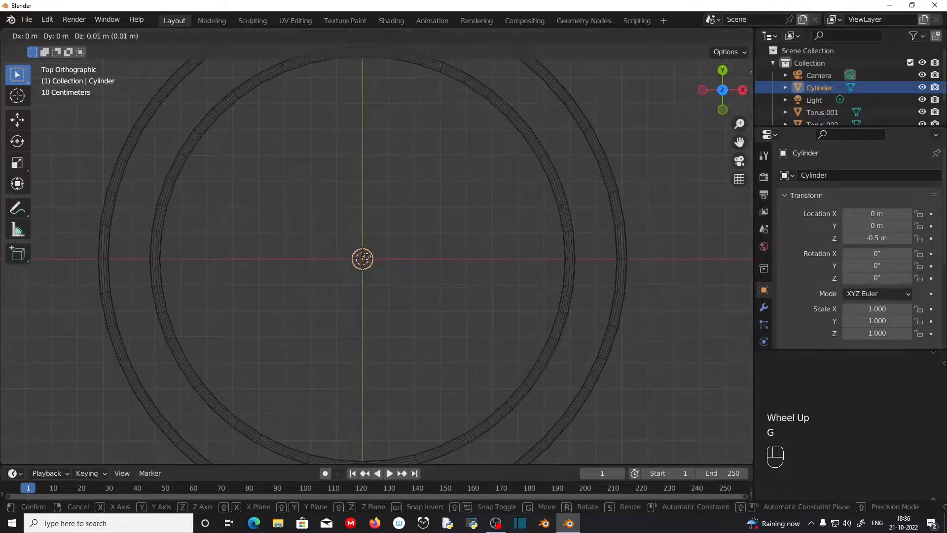
key(x)
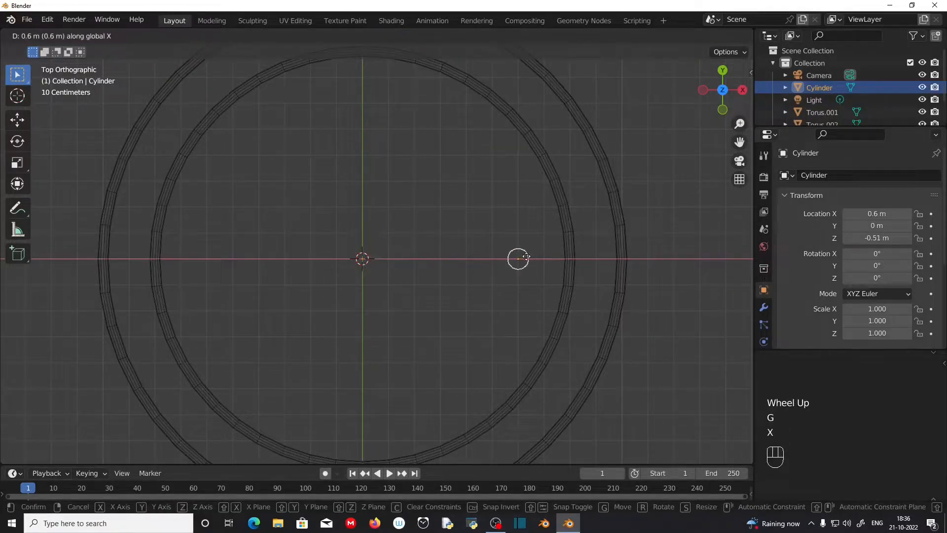
click(572, 257)
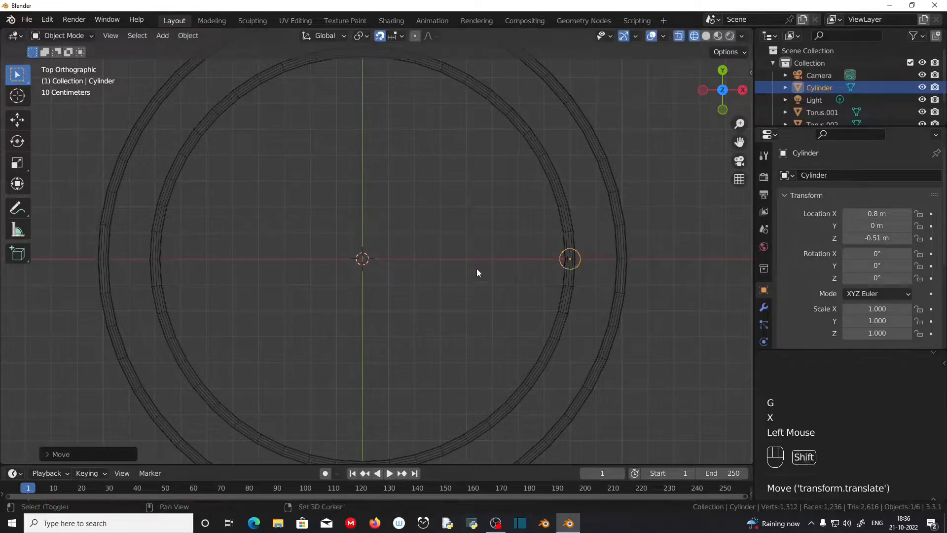
- Duplicate the cylinder three times around the smaller torus, placing copies at X -0.8 m, Y -0.8 m and Y 0.8 m, all at Z -0.5 m
key(shift+d)
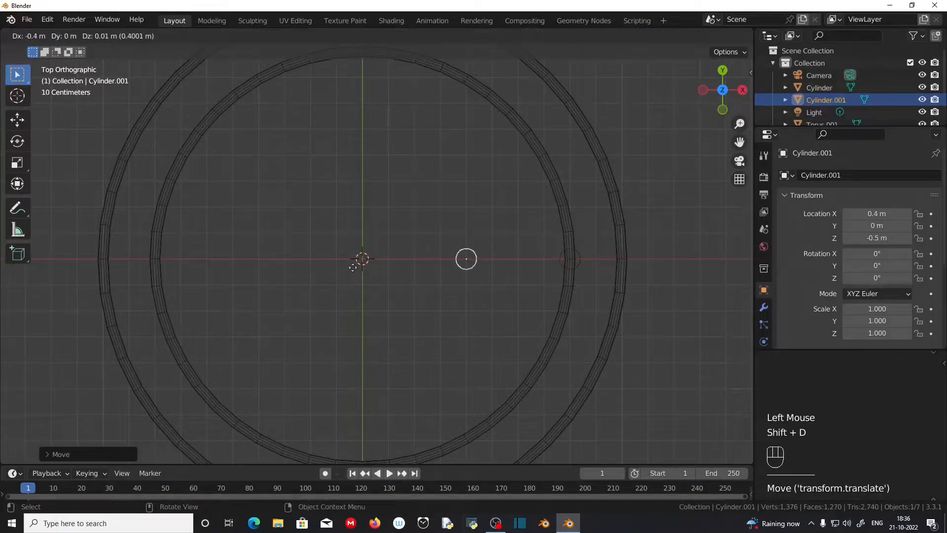
click(67, 268)
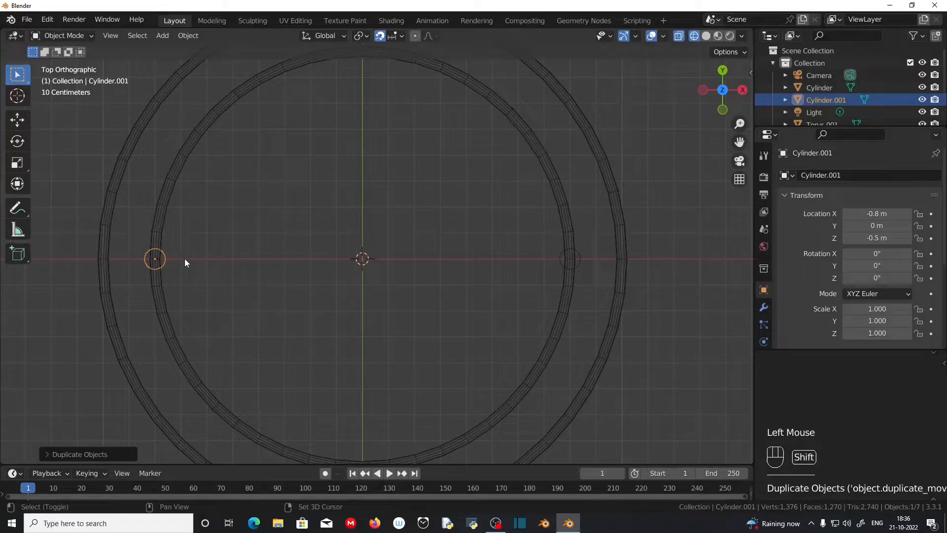
key(shift+d)
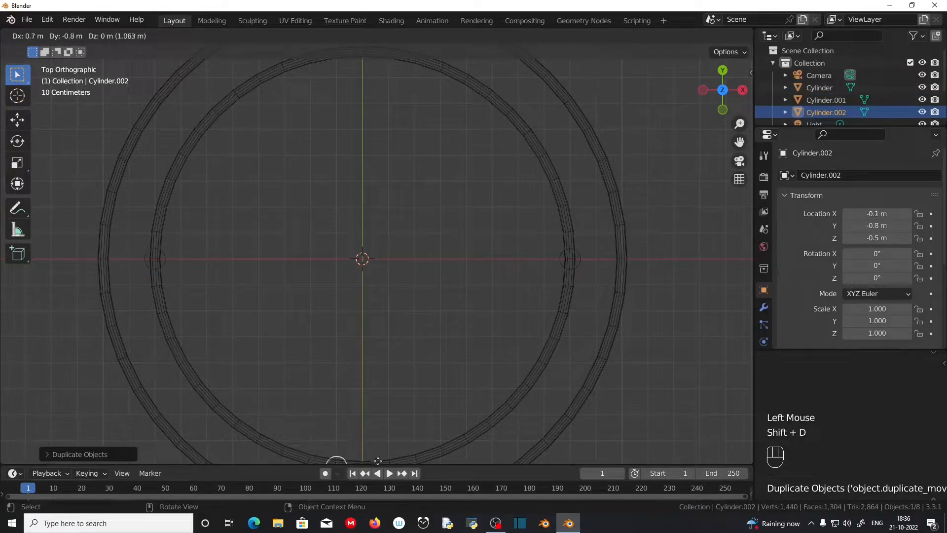
click(385, 46)
mouse_move(435, 298)
shift+middle_down()
mouse_move(446, 197)
mouse_move(451, 304)
shift+middle_up()
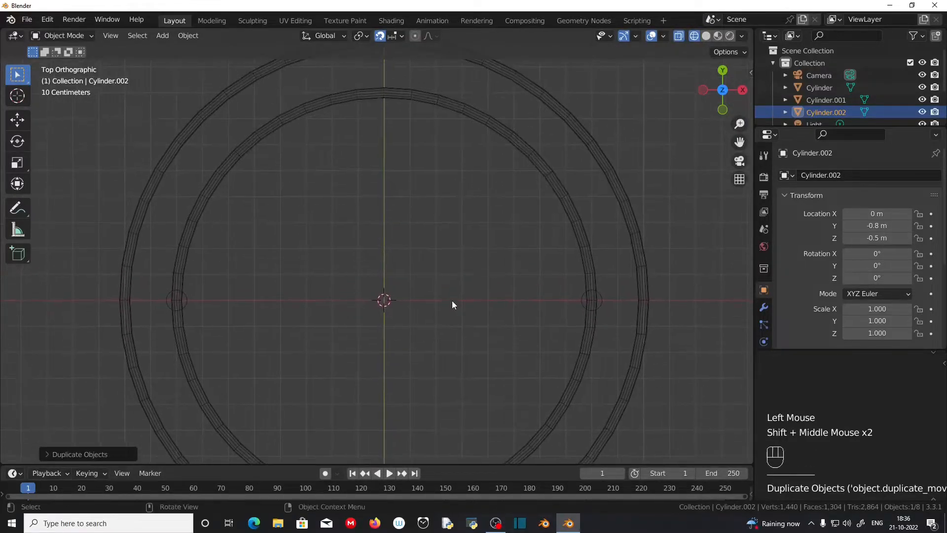
click(187, 299)
key(shift+d)
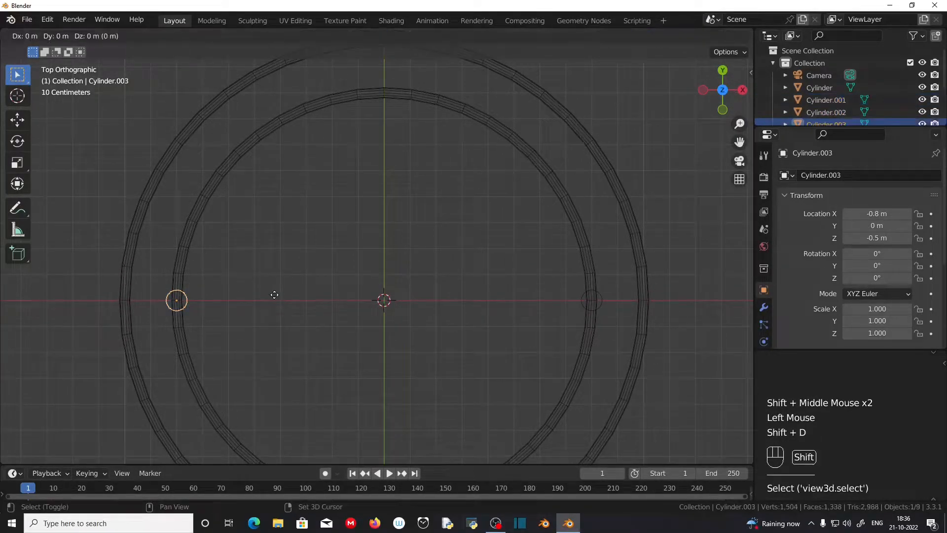
click(473, 86)
- Restore solid shading and check from the side how the four cylinders stand under the smaller torus
scroll(365, 260, down, 2)
middle_drag(365, 260, 395, 194)
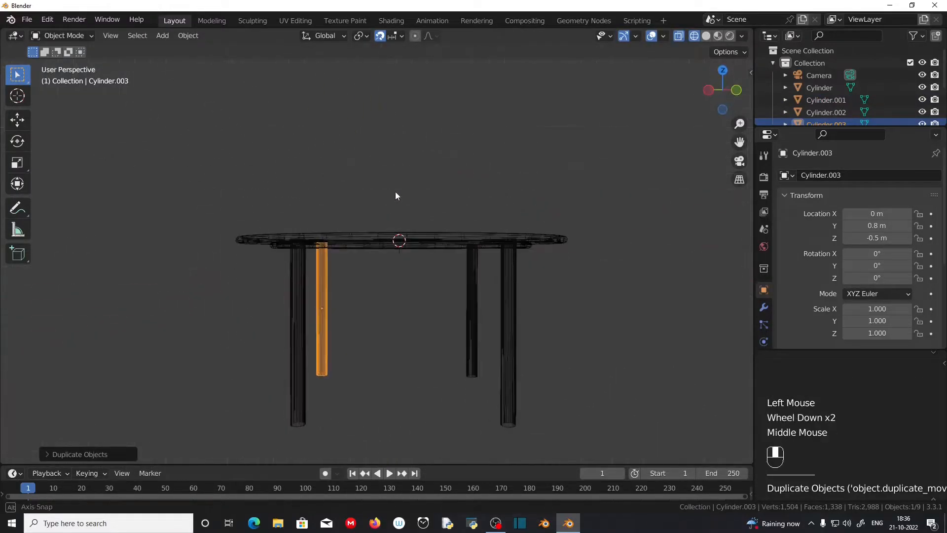
click(705, 36)
scroll(415, 325, up, 1)
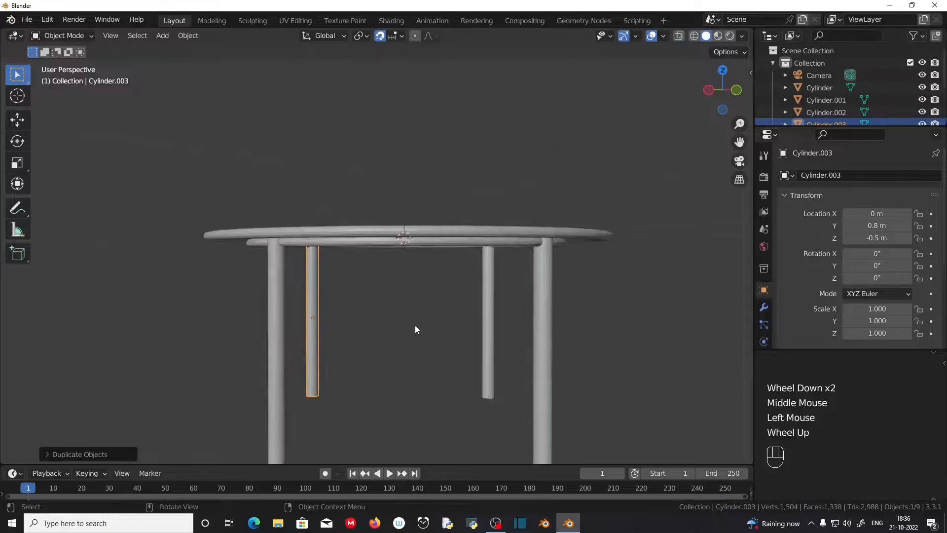
middle_drag(415, 324, 355, 340)
middle_drag(311, 313, 276, 354)
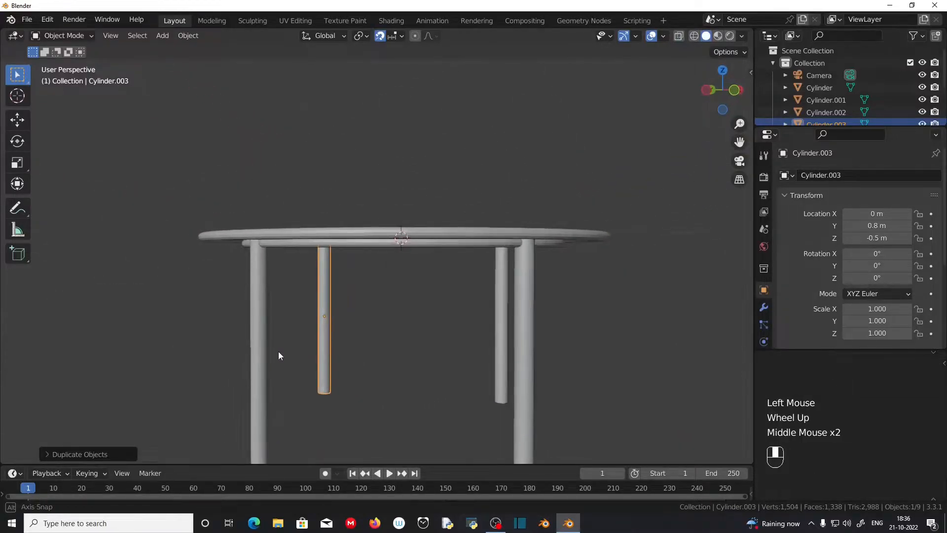
- Duplicate the smaller torus straight down along the Z axis to Z -0.9 m, near the lower ends of the legs
click(324, 241)
middle_drag(323, 242, 373, 314)
key(KP_1)
scroll(422, 196, up, 2)
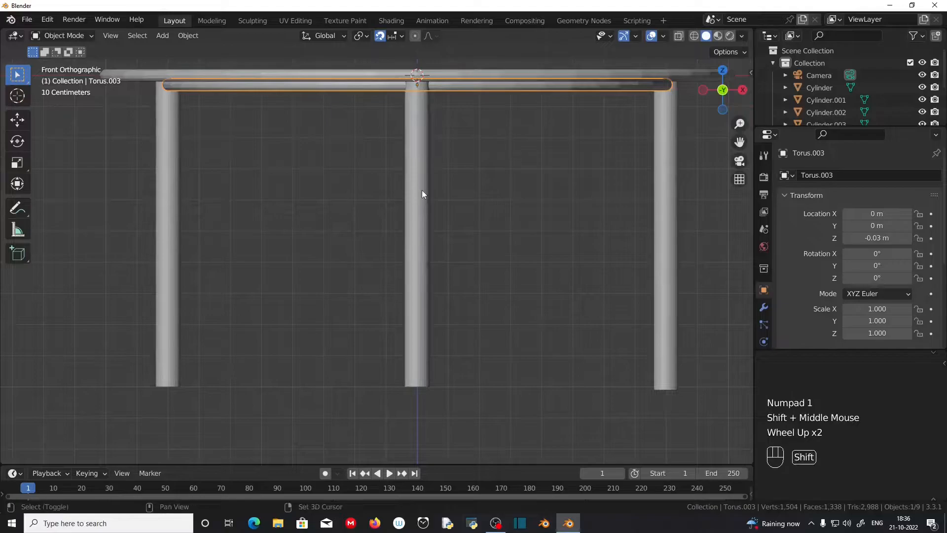
key(shift+d)
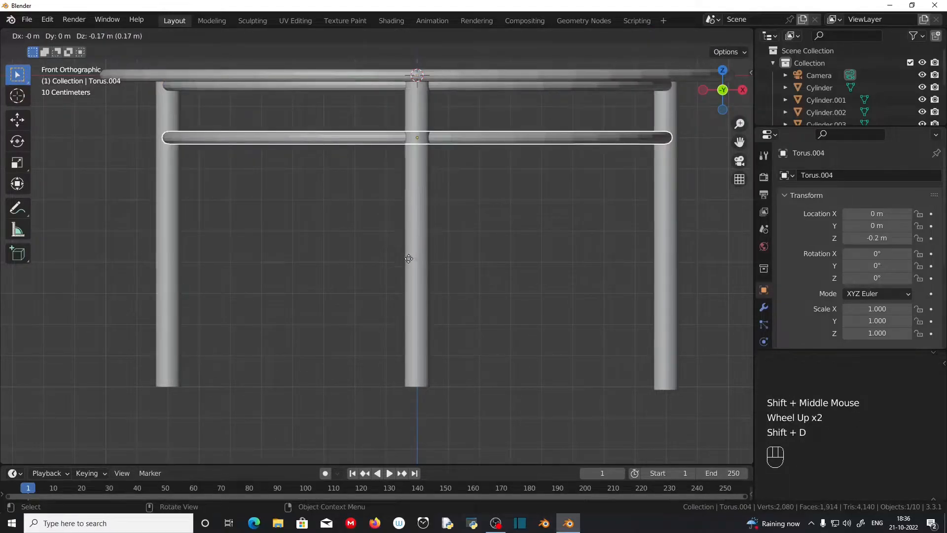
key(z)
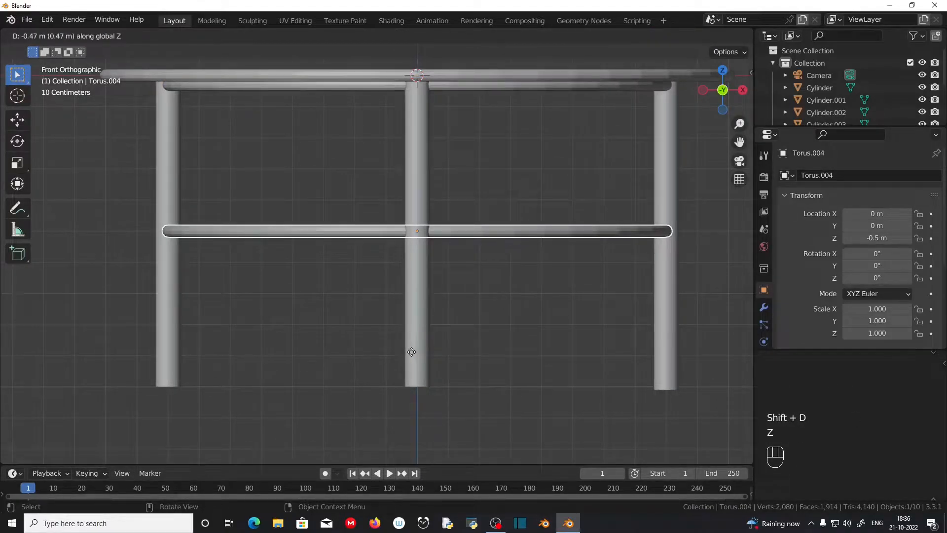
click(401, 461)
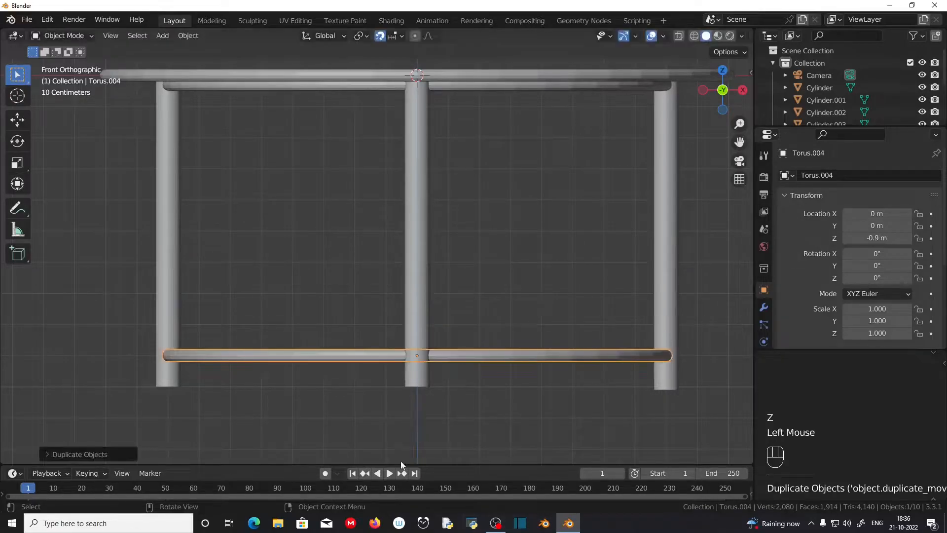
- Examine the table from above, below and the side to check how the lower ring meets the four legs
scroll(475, 391, down, 1)
mouse_move(475, 391)
middle_down()
mouse_move(307, 401)
mouse_move(338, 375)
mouse_move(435, 368)
mouse_move(480, 384)
middle_up()
scroll(292, 402, down, 2)
scroll(480, 385, down, 1)
scroll(480, 385, up, 5)
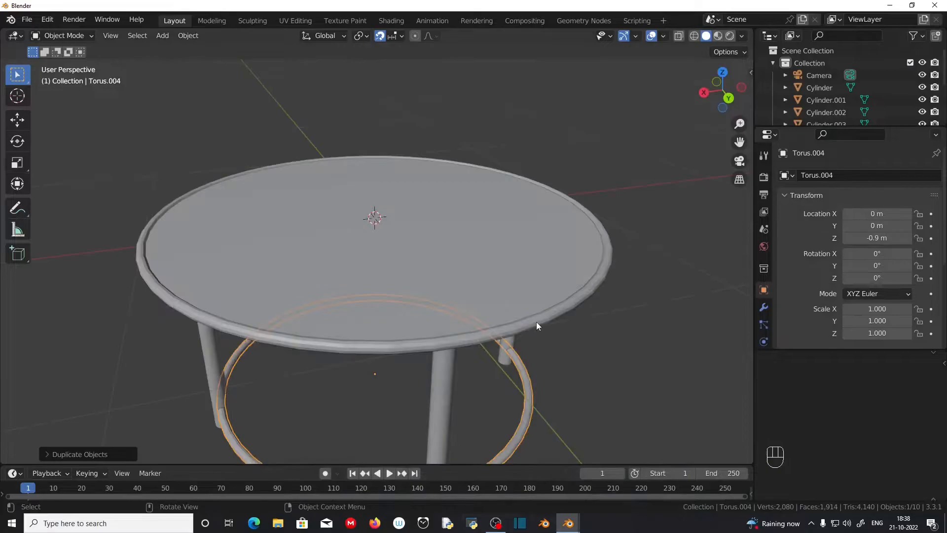
middle_drag(510, 312, 518, 279)
scroll(518, 276, up, 2)
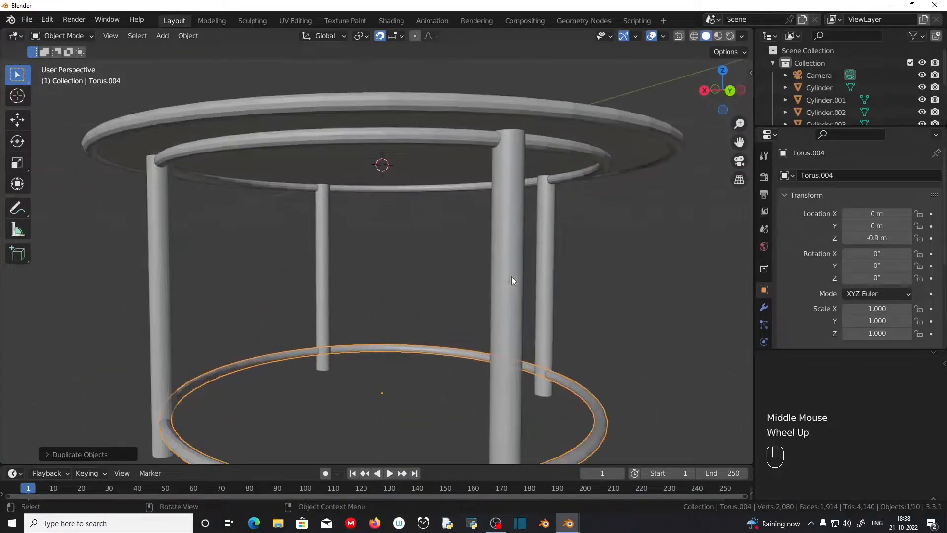
middle_drag(493, 227, 442, 276)
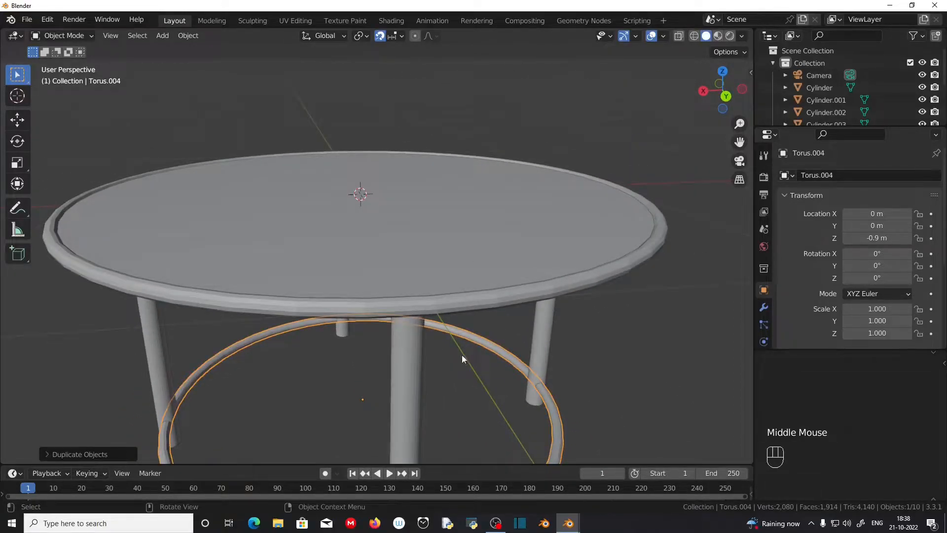
middle_drag(412, 380, 511, 339)
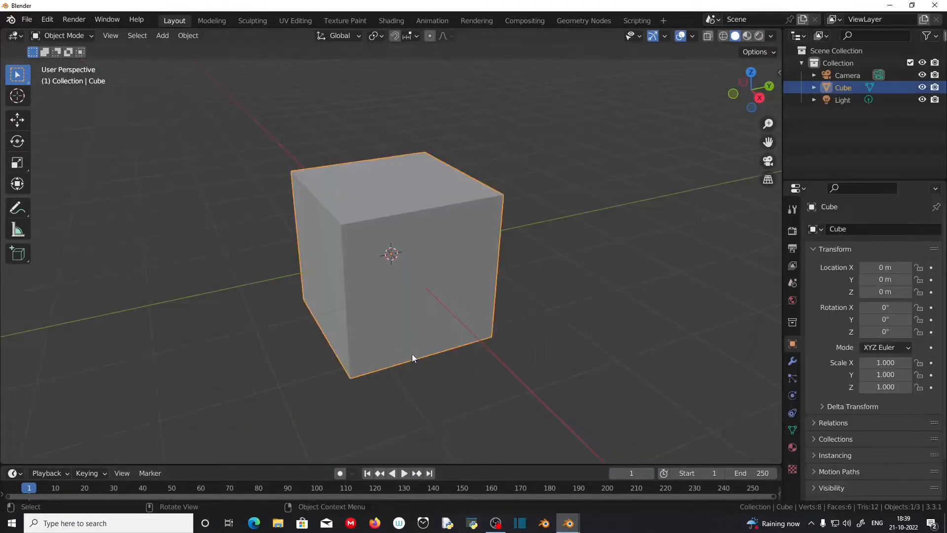
- Switch to edge selection on the default cube in Edit Mode and examine its edges from several sides
middle_drag(412, 354, 465, 345)
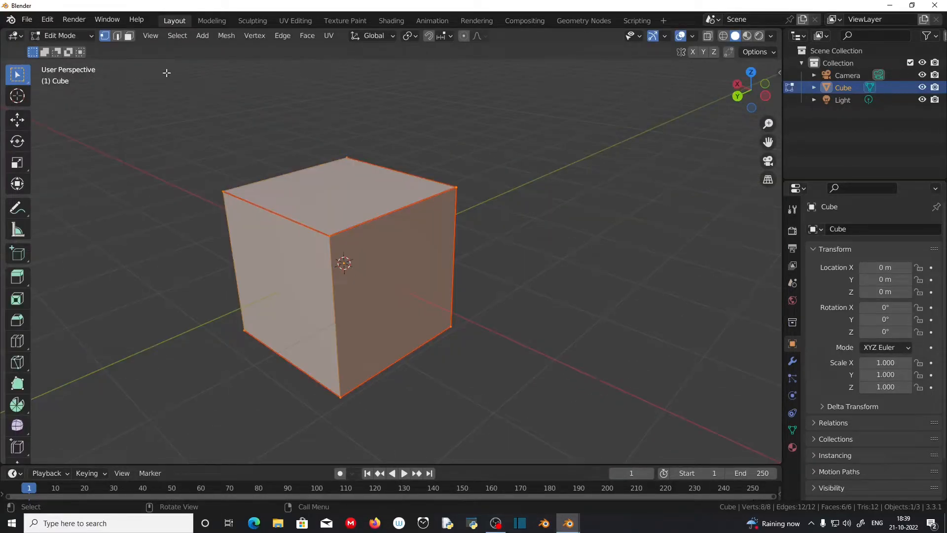
click(117, 36)
middle_drag(463, 264, 381, 242)
click(606, 243)
middle_drag(513, 261, 410, 270)
scroll(389, 266, up, 2)
shift+middle_drag(414, 278, 537, 321)
- Compare the cube's flattened UV layout in the UV Editing workspace with its edges and faces in the 3D view
middle_drag(626, 330, 318, 177)
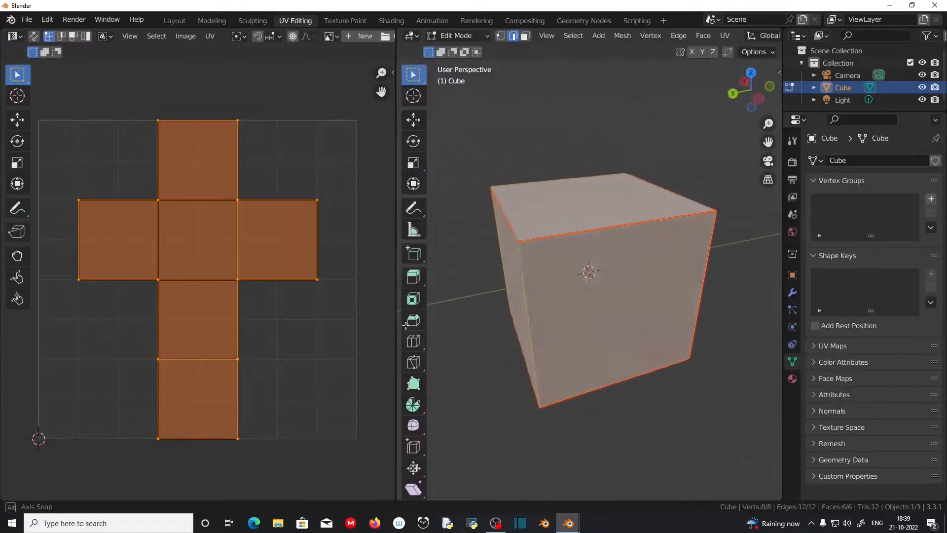
middle_drag(646, 227, 725, 231)
middle_drag(578, 326, 607, 325)
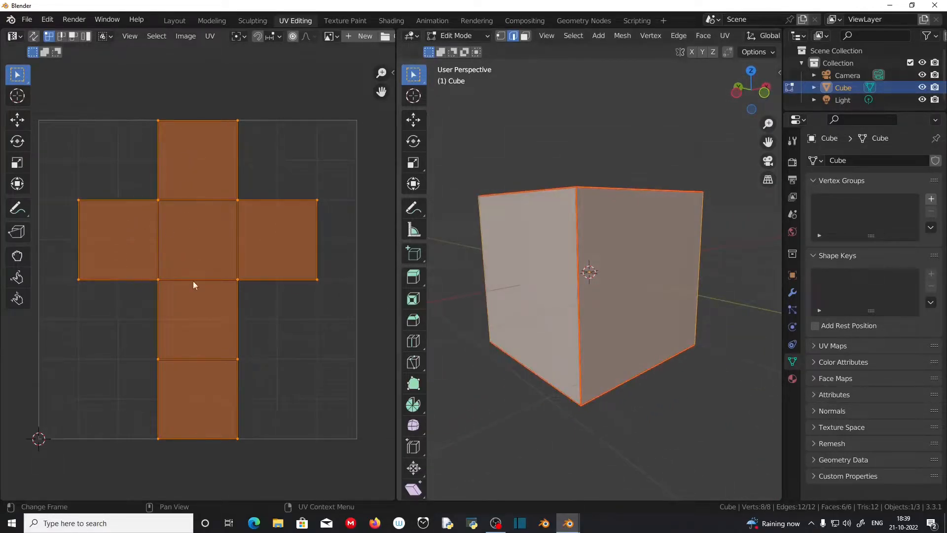
middle_drag(444, 217, 483, 200)
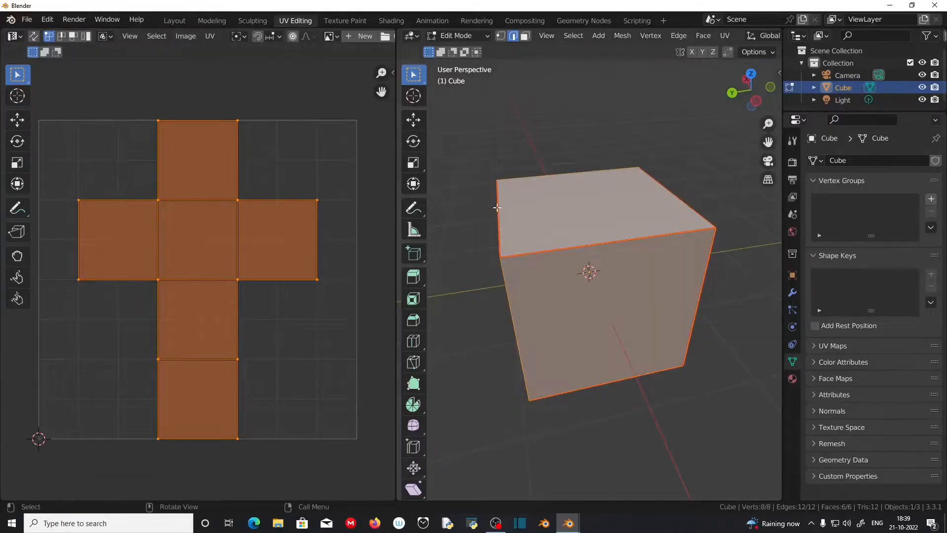
middle_drag(500, 257, 714, 219)
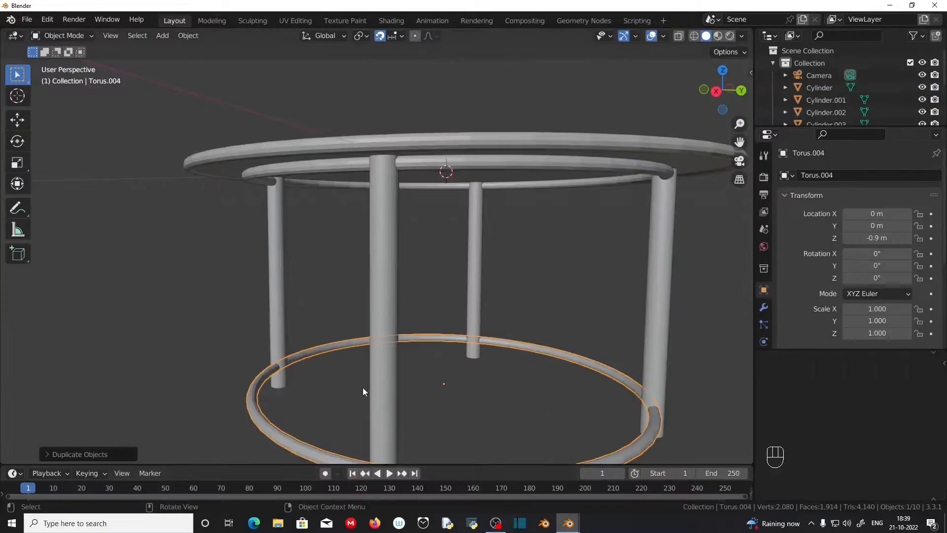
- Select the table leg at X 0.8 m and open it in the UV Editing workspace
shift+scroll(425, 392, up, 2)
shift+middle_drag(470, 395, 414, 334)
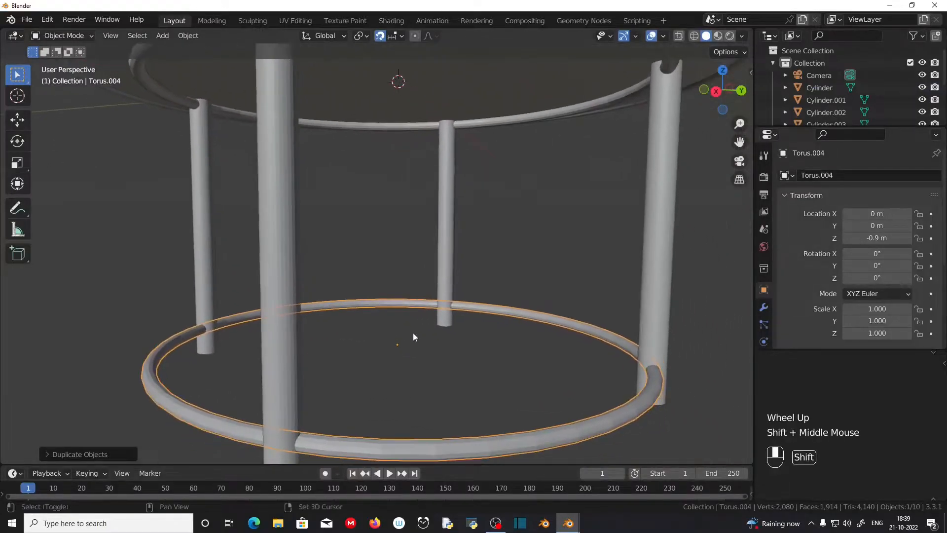
scroll(319, 294, down, 2)
middle_drag(269, 172, 405, 209)
scroll(386, 280, up, 1)
middle_drag(386, 280, 365, 288)
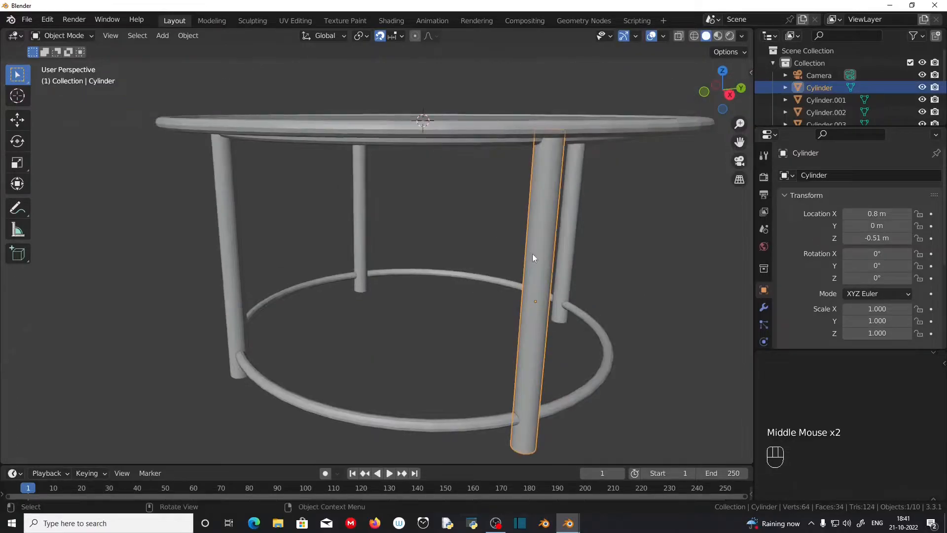
click(533, 255)
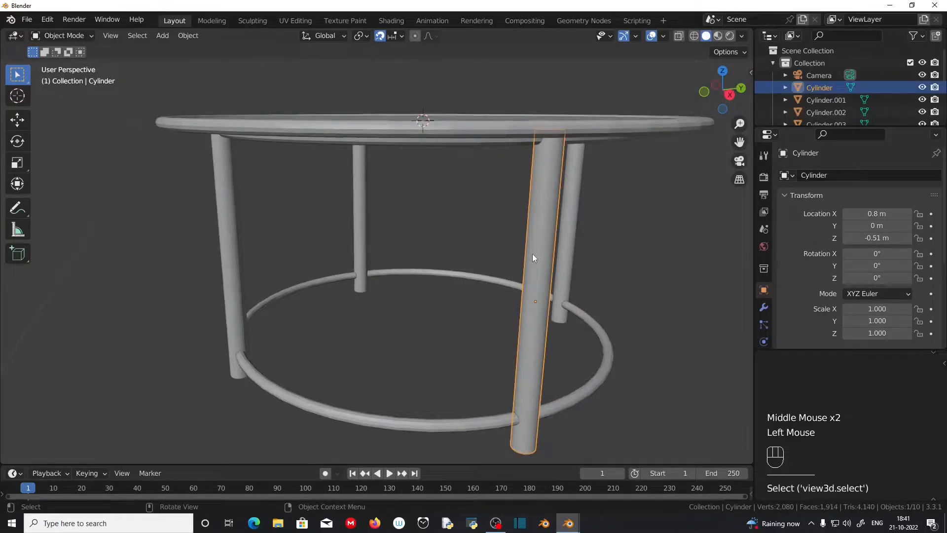
click(289, 20)
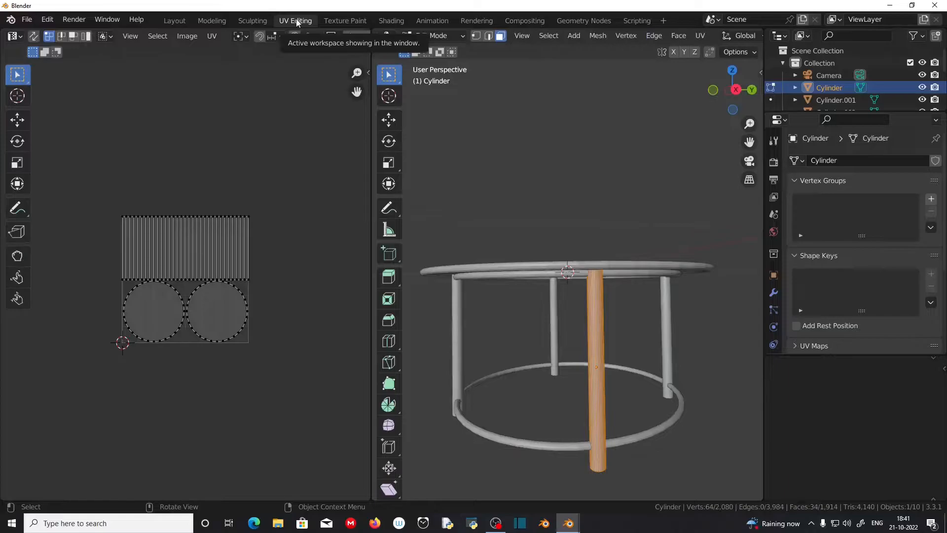
- Select the leg's whole mesh and isolate the leg in local view
scroll(541, 354, down, 2)
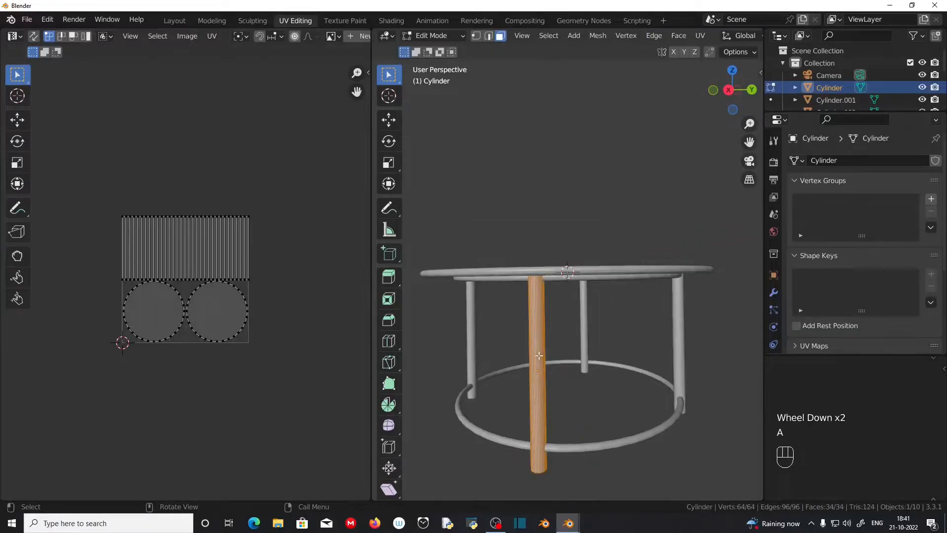
key(a)
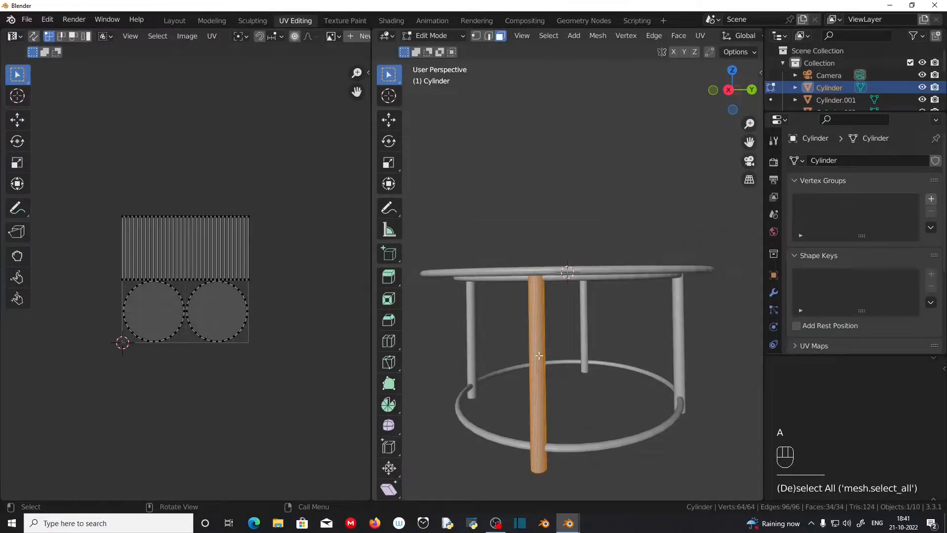
key(KP_Divide)
- Select the leg's upper and lower end cap faces together in face selection mode
scroll(639, 212, up, 1)
shift+middle_drag(638, 211, 577, 324)
scroll(578, 329, up, 3)
middle_drag(577, 359, 576, 217)
scroll(577, 217, down, 1)
middle_drag(579, 323, 575, 281)
click(500, 36)
middle_drag(656, 173, 658, 251)
click(546, 90)
shift+middle_drag(602, 309, 590, 148)
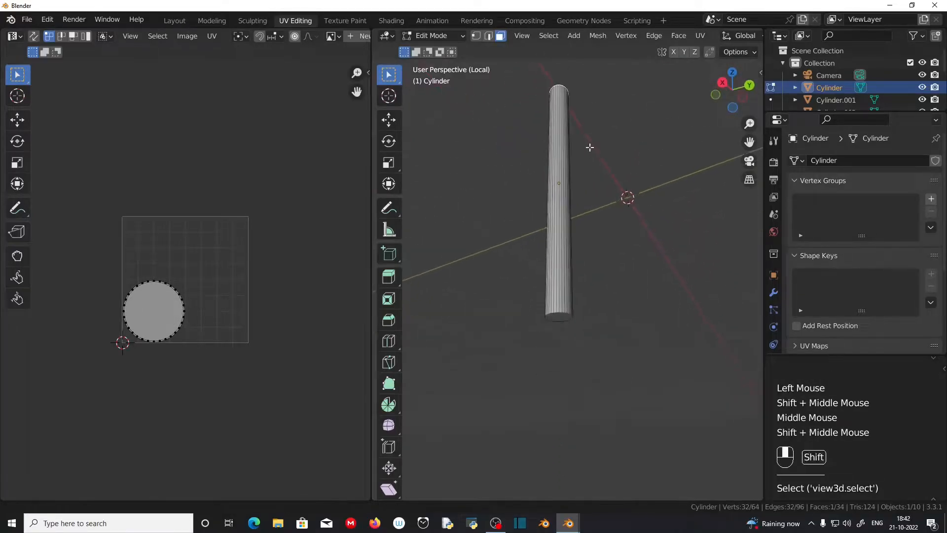
shift+click(559, 317)
middle_drag(558, 317, 607, 390)
scroll(617, 423, down, 2)
middle_drag(607, 390, 594, 328)
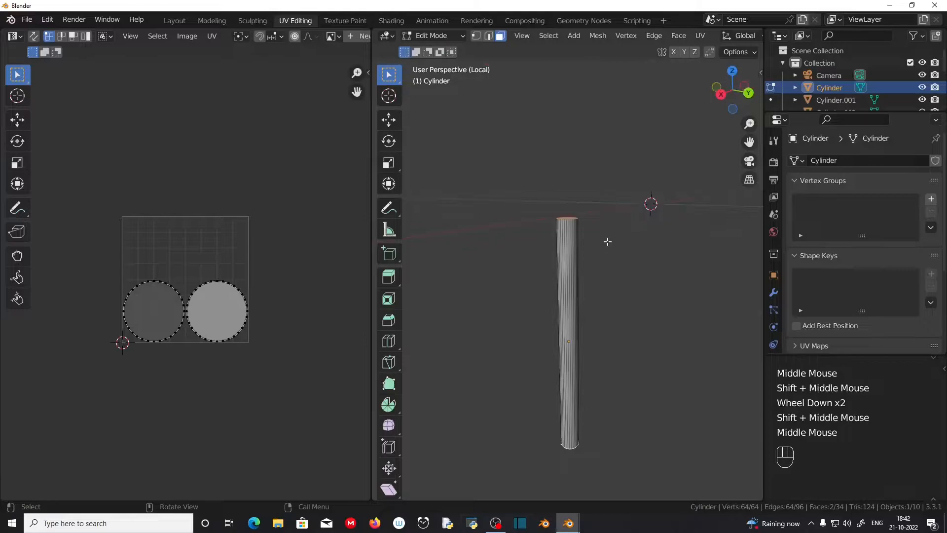
- Switch to edge selection and mark the rim edges of both end caps as seams
click(489, 36)
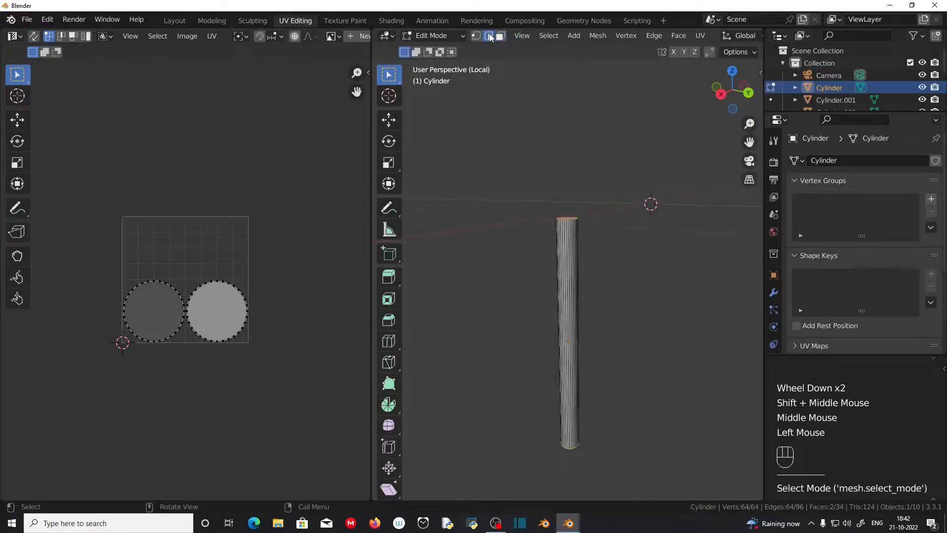
right_click(496, 182)
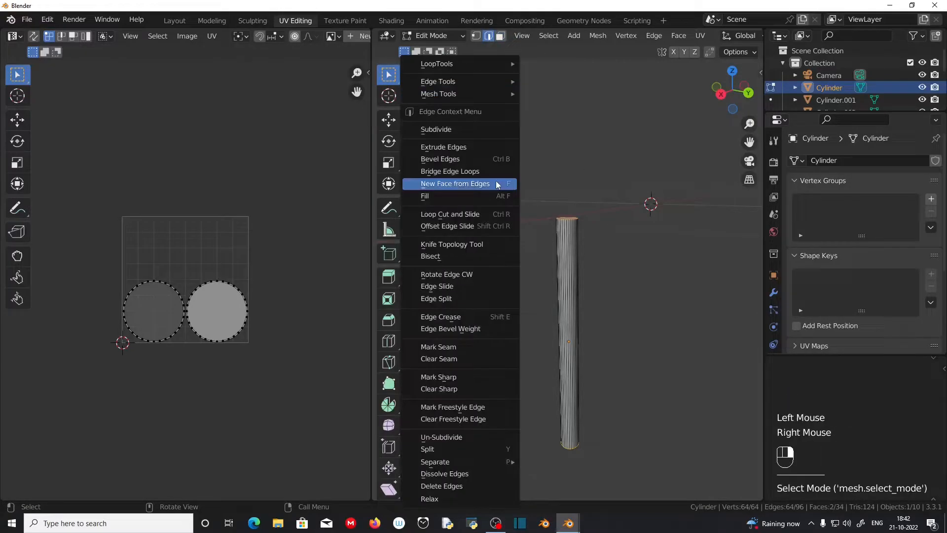
click(467, 347)
scroll(584, 313, up, 3)
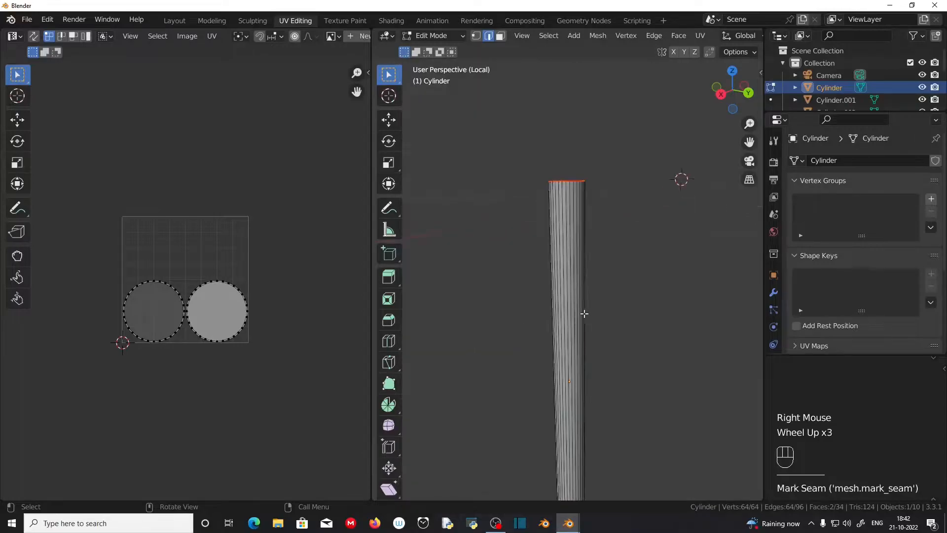
middle_drag(584, 313, 599, 258)
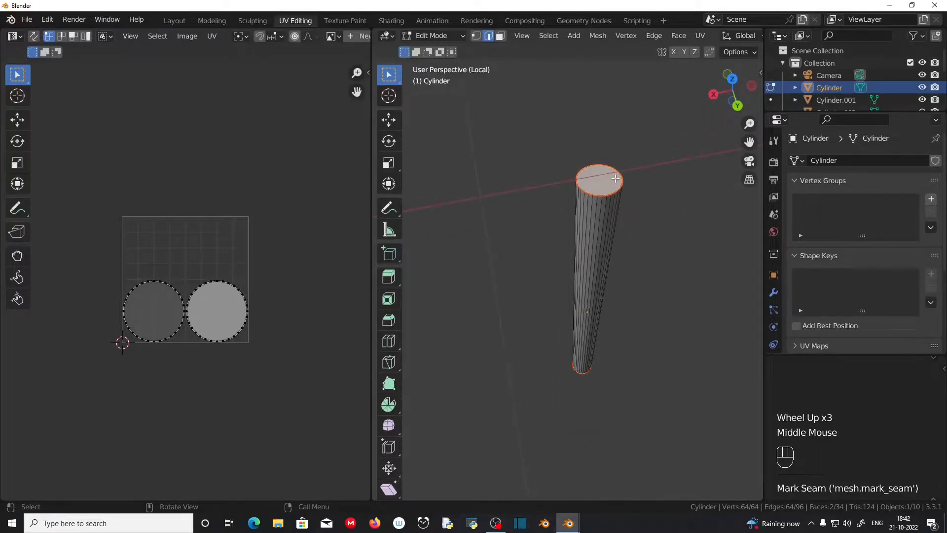
- Clear the selection and mark a single lengthwise edge along the leg's side as a seam
scroll(608, 266, up, 1)
click(522, 317)
middle_drag(602, 317, 630, 271)
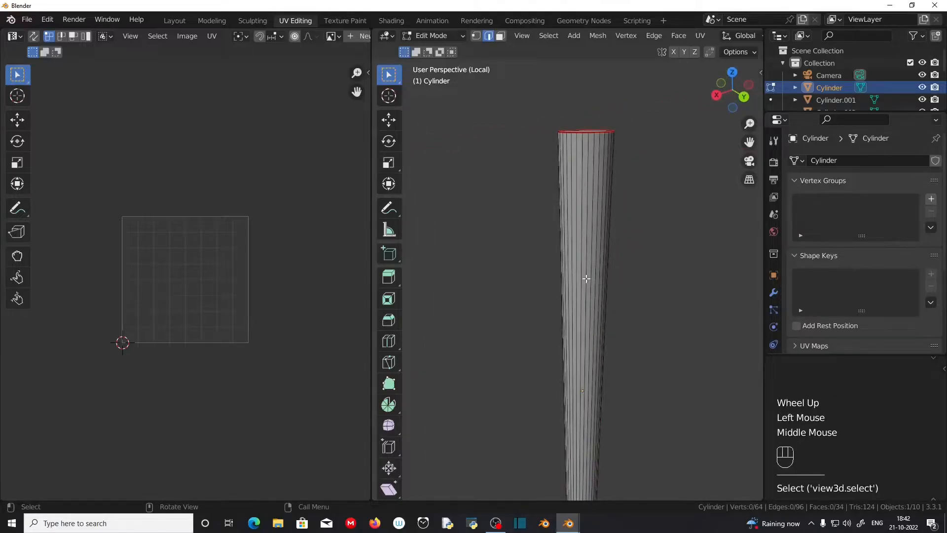
click(586, 279)
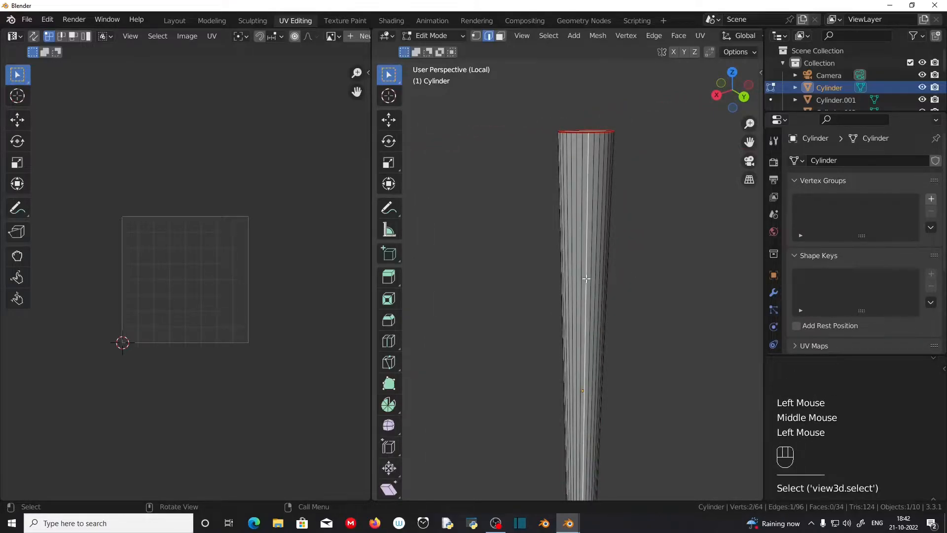
right_click(427, 285)
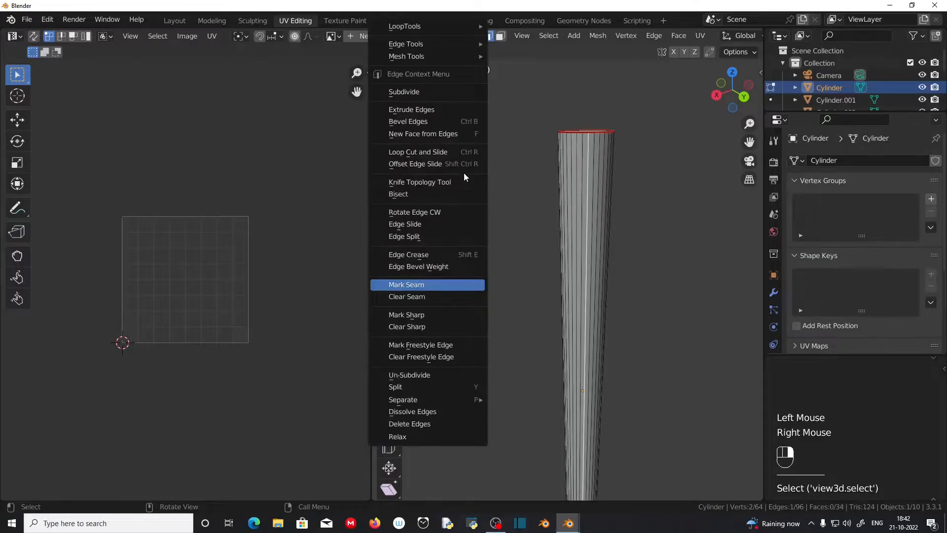
click(434, 284)
- Select the leg's whole mesh, unwrap it along the marked seams and inspect the resulting UV islands
scroll(552, 277, down, 2)
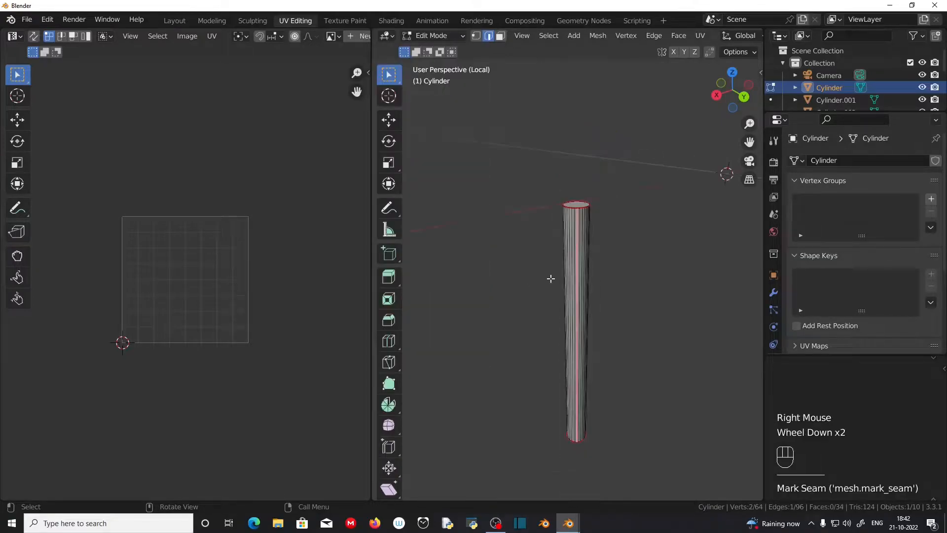
shift+middle_drag(531, 302, 554, 266)
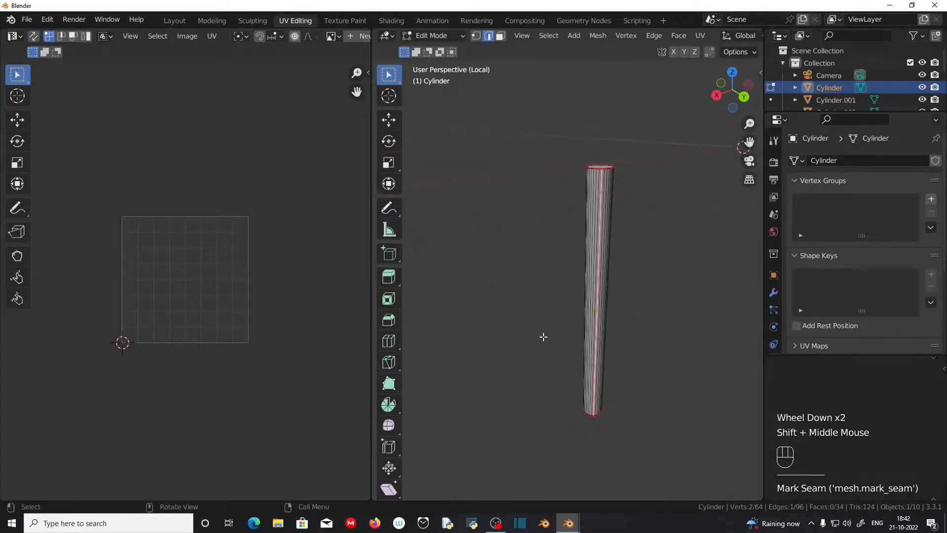
key(a)
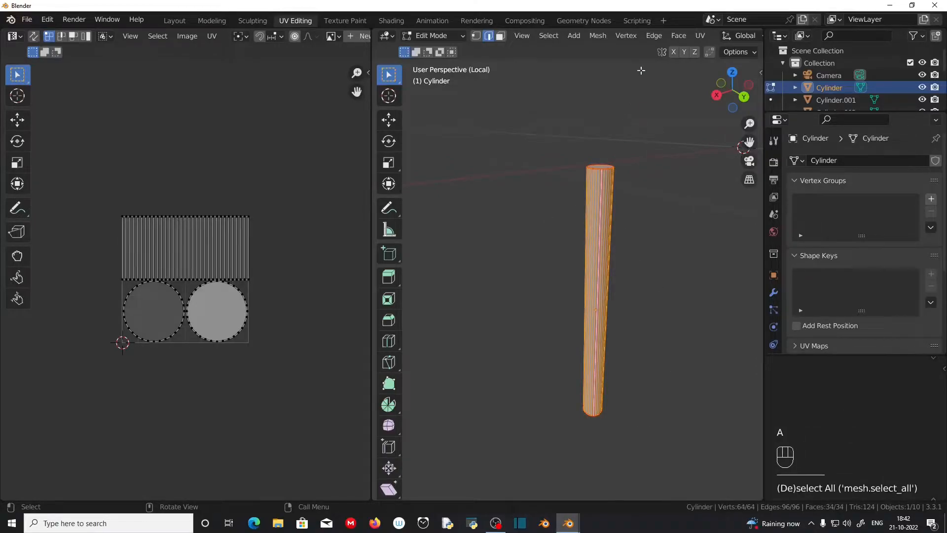
click(700, 35)
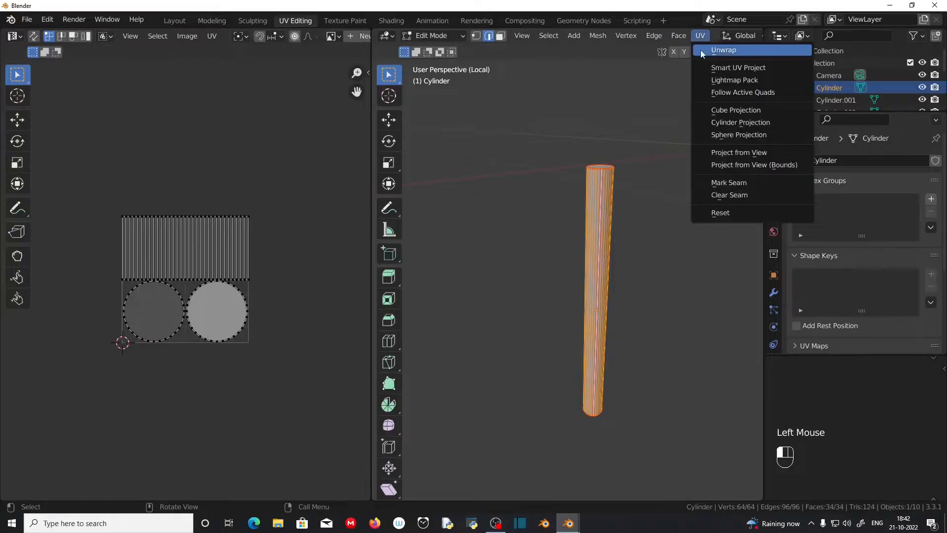
click(701, 49)
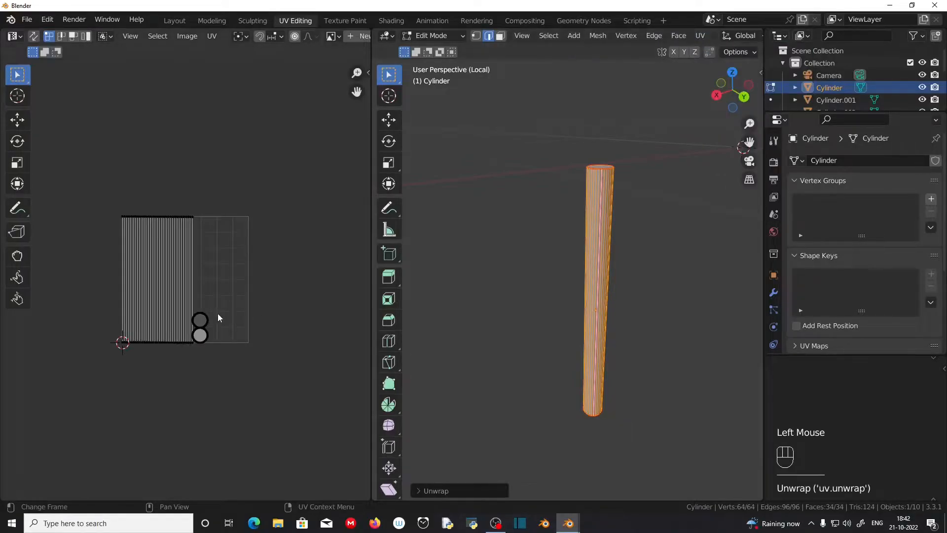
scroll(218, 312, up, 3)
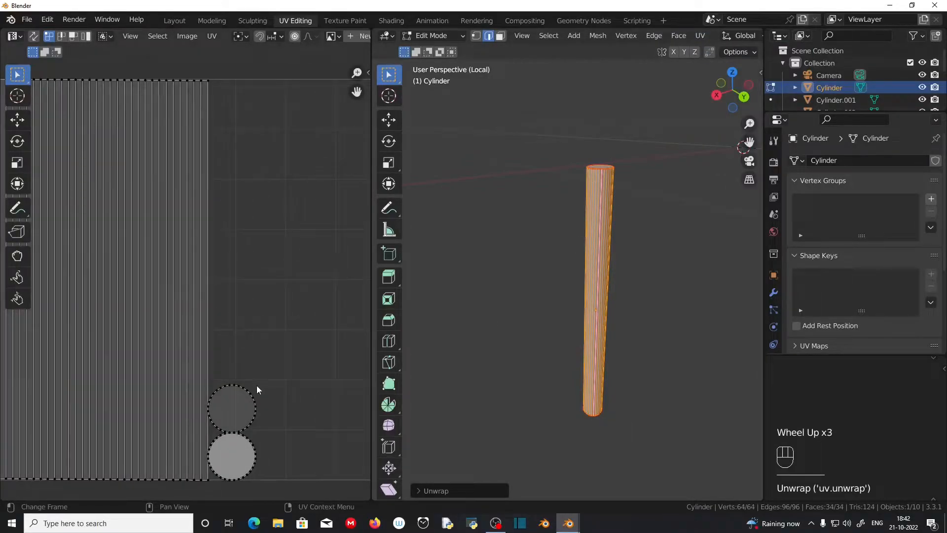
scroll(217, 295, down, 1)
scroll(217, 381, up, 1)
scroll(217, 382, down, 1)
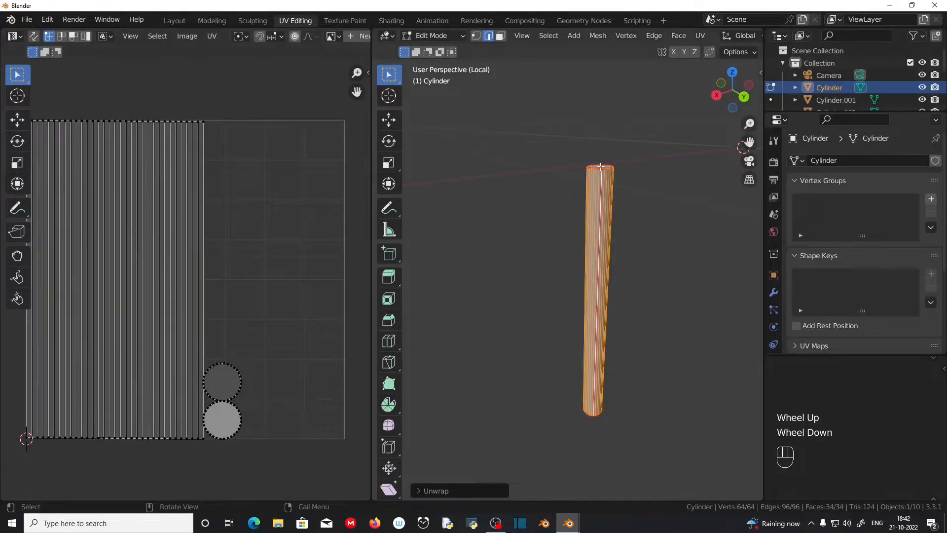
- Check the unwrapped leg from several angles and leave local view to show the whole table
middle_drag(537, 436, 600, 302)
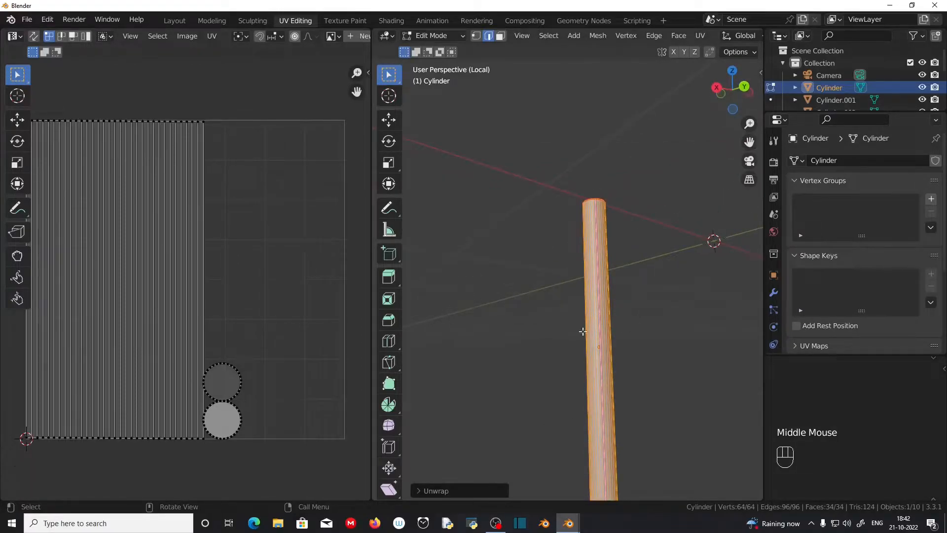
middle_drag(674, 367, 636, 412)
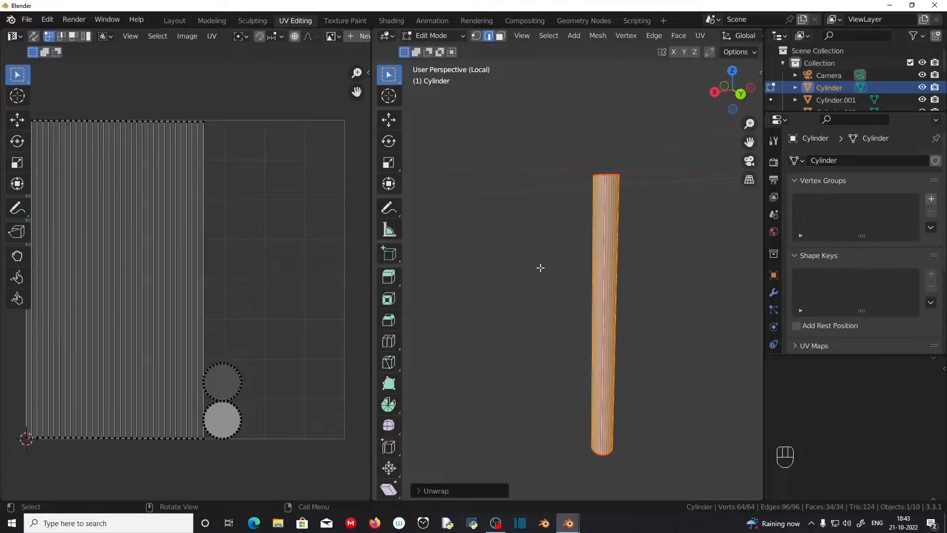
key(KP_Divide)
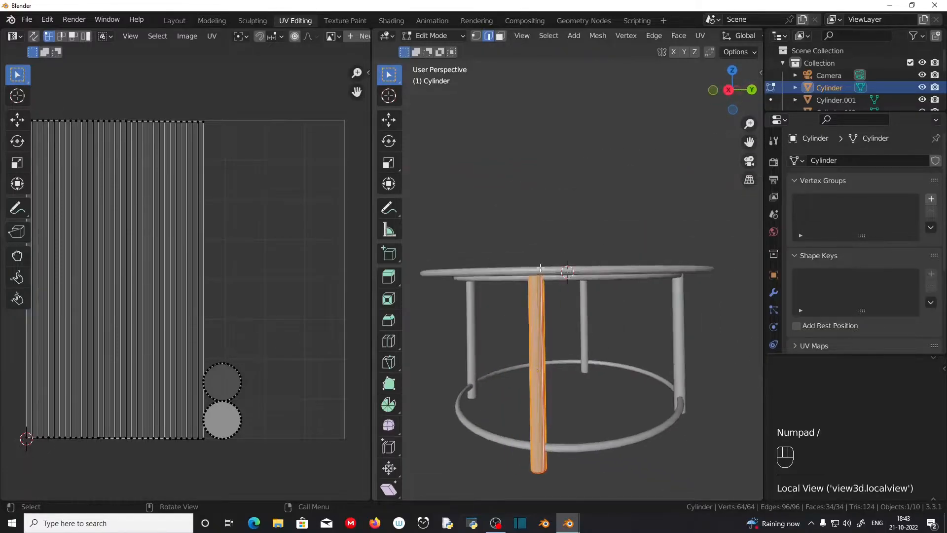
scroll(668, 353, down, 2)
middle_drag(668, 353, 539, 306)
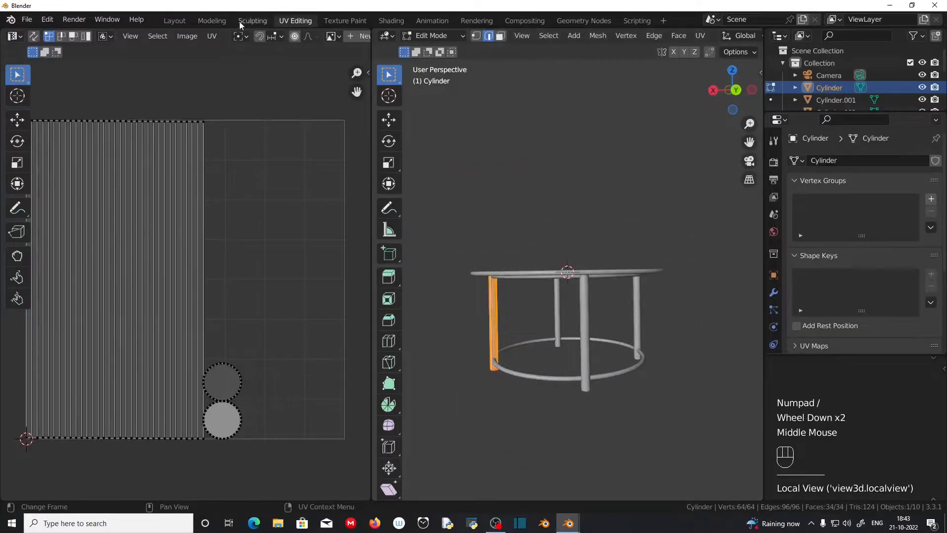
- Select the leg Cylinder.003 in object mode and isolate it for UV editing with its whole mesh selected
click(172, 21)
middle_drag(366, 302, 411, 339)
click(436, 273)
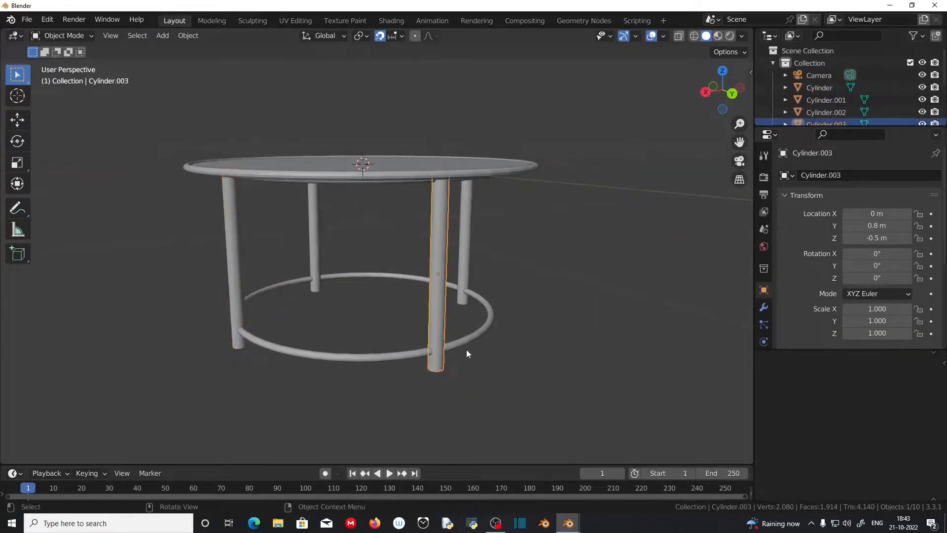
click(285, 22)
scroll(603, 321, up, 4)
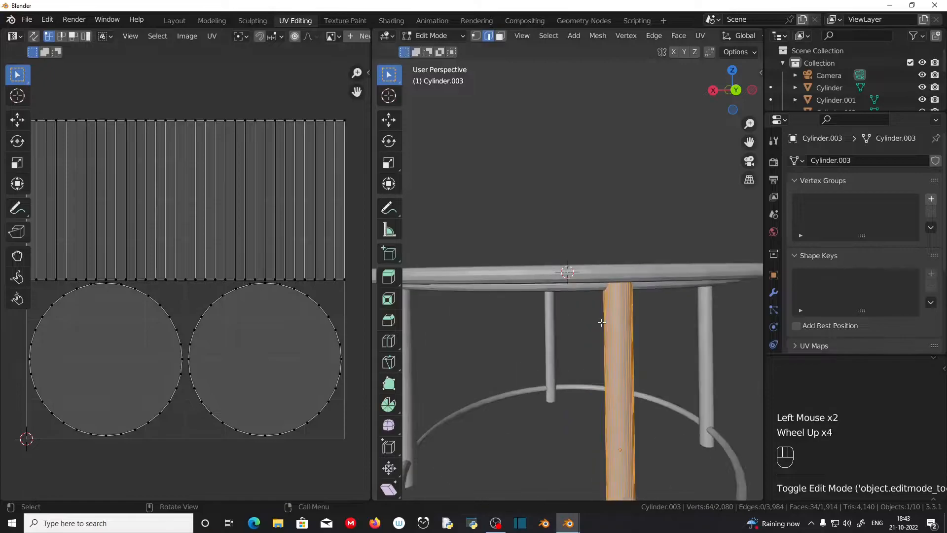
key(a)
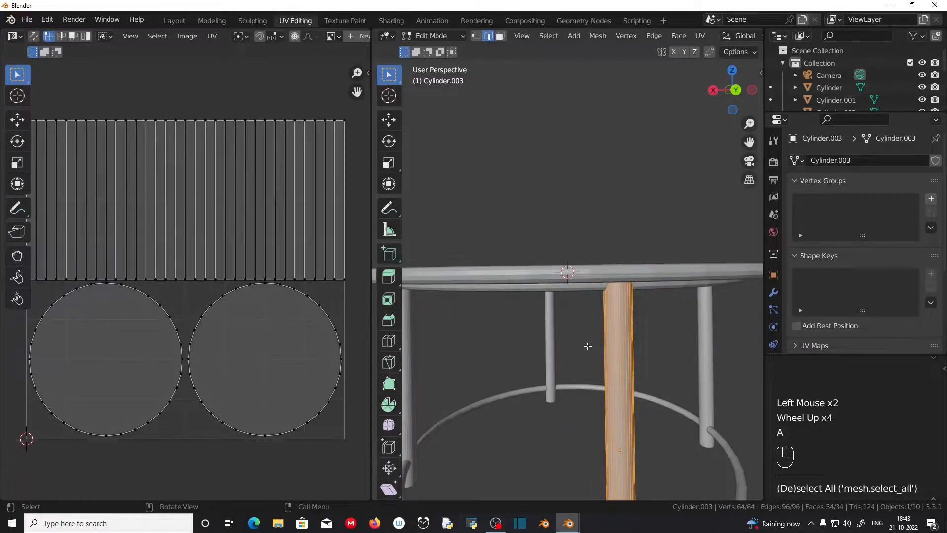
key(KP_Divide)
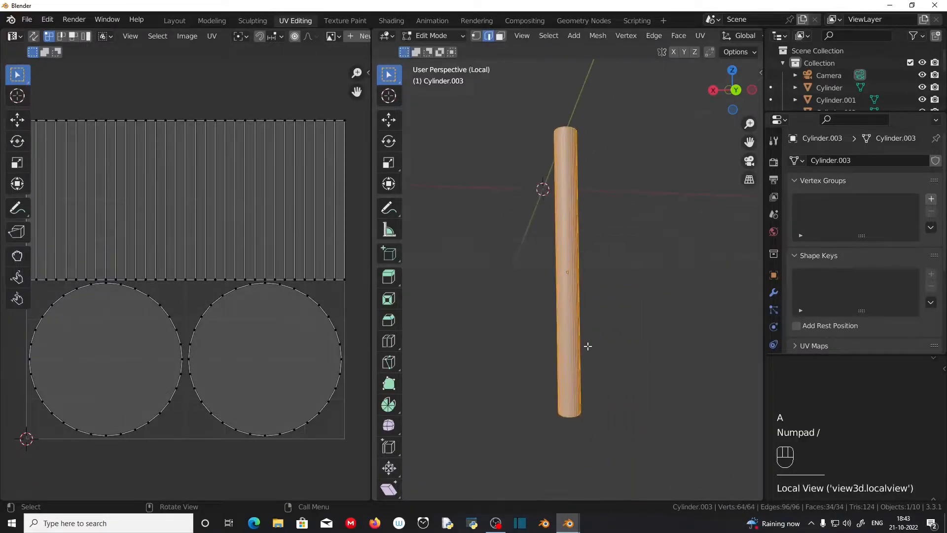
- Select the upper and lower end cap faces of Cylinder.003 together in face selection mode
middle_drag(587, 346, 592, 198)
click(500, 36)
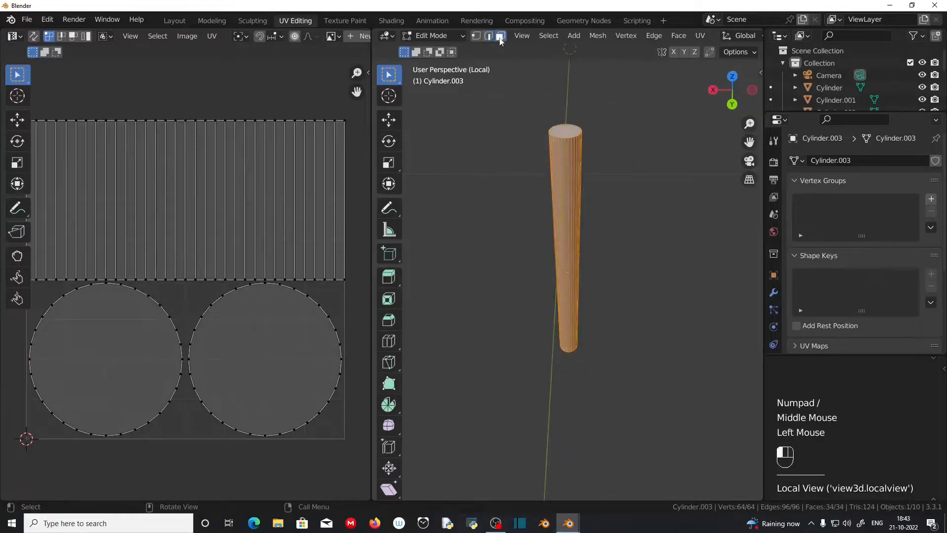
click(567, 132)
middle_drag(587, 259, 587, 330)
shift+click(569, 387)
middle_drag(569, 387, 611, 332)
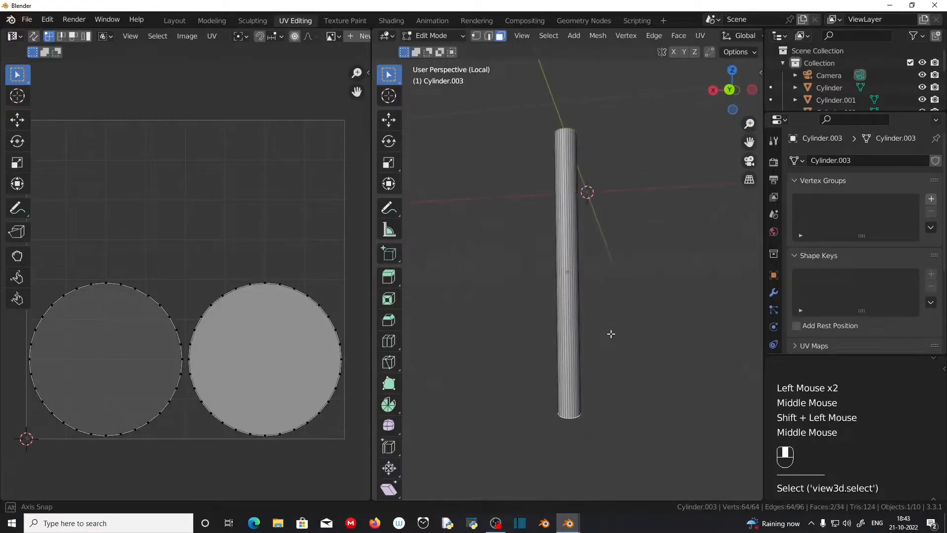
- Switch to edge selection and mark the rim edges of both Cylinder.003 end caps as seams
click(488, 36)
right_click(515, 253)
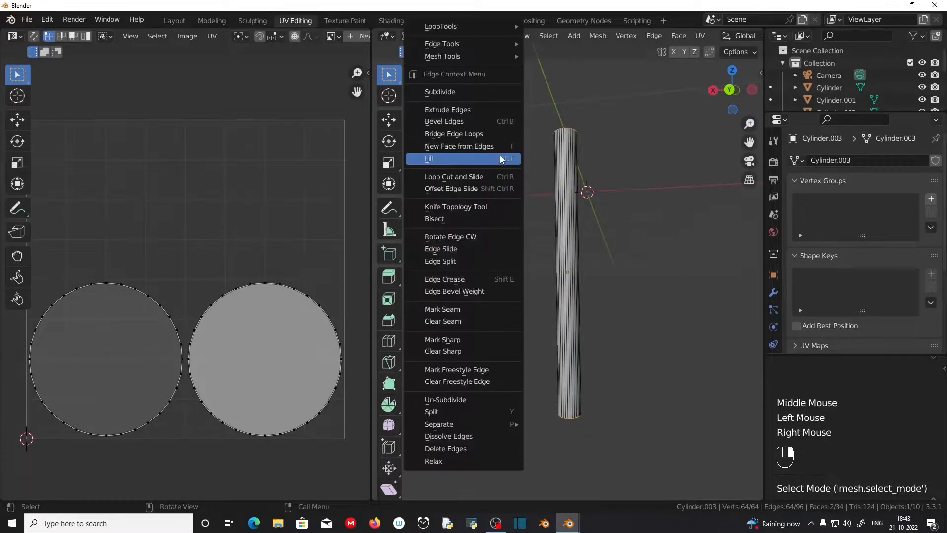
click(465, 310)
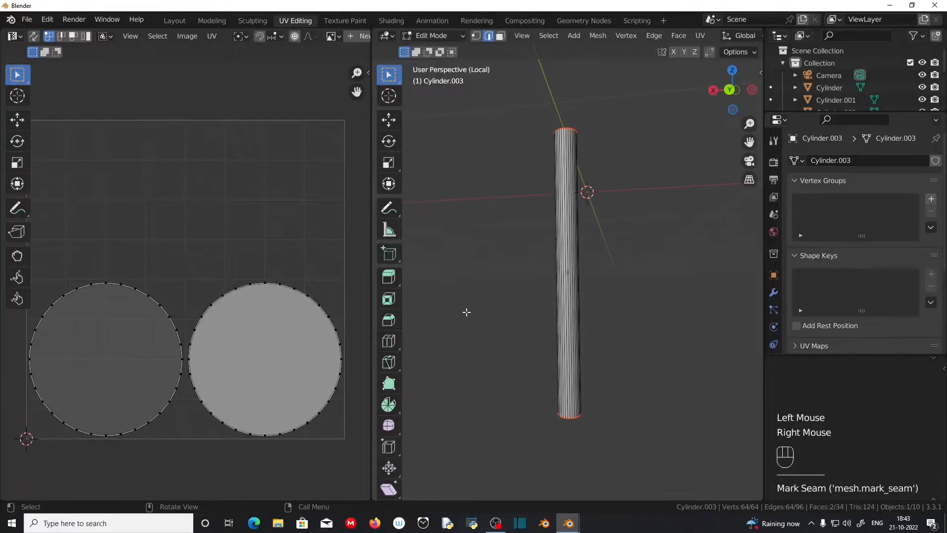
- Mark a single lengthwise edge along the side of Cylinder.003 as a seam
click(565, 232)
middle_drag(567, 236, 585, 281)
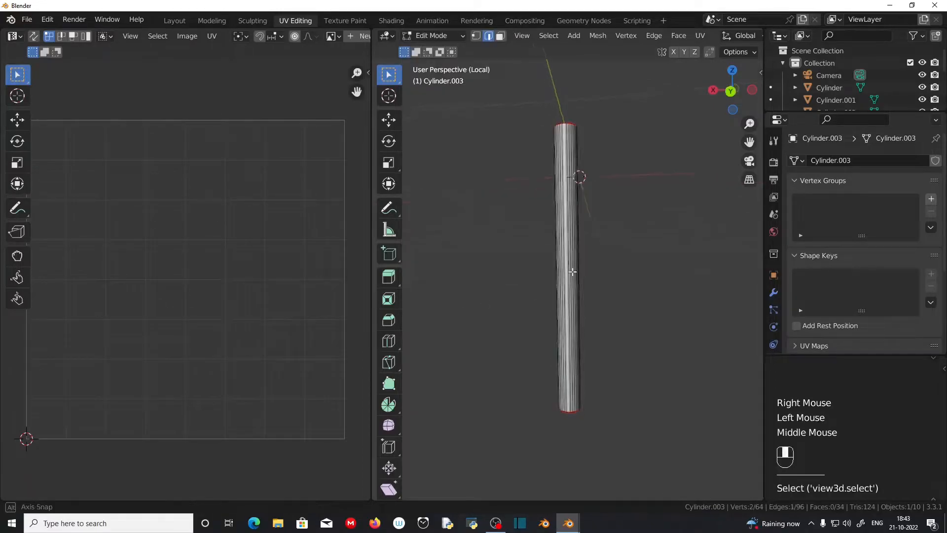
scroll(586, 282, up, 4)
right_click(494, 164)
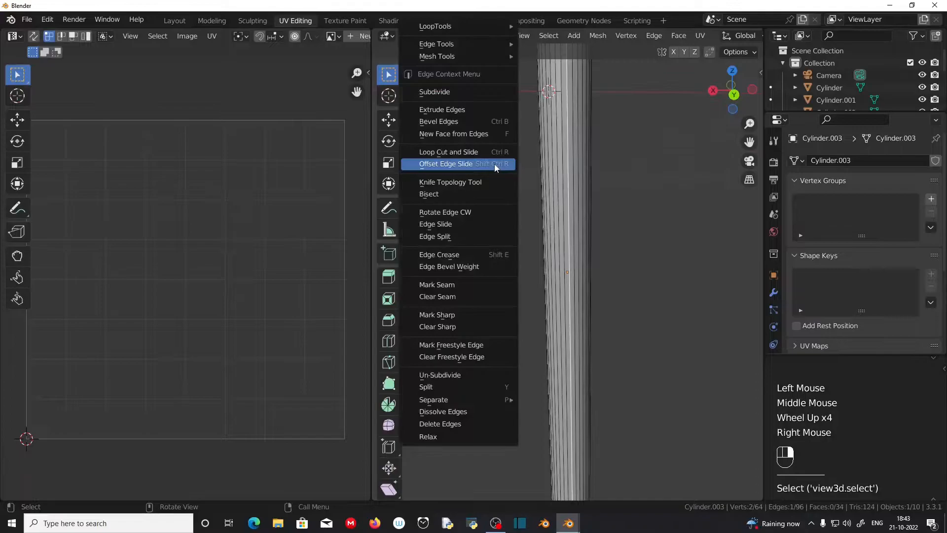
click(466, 283)
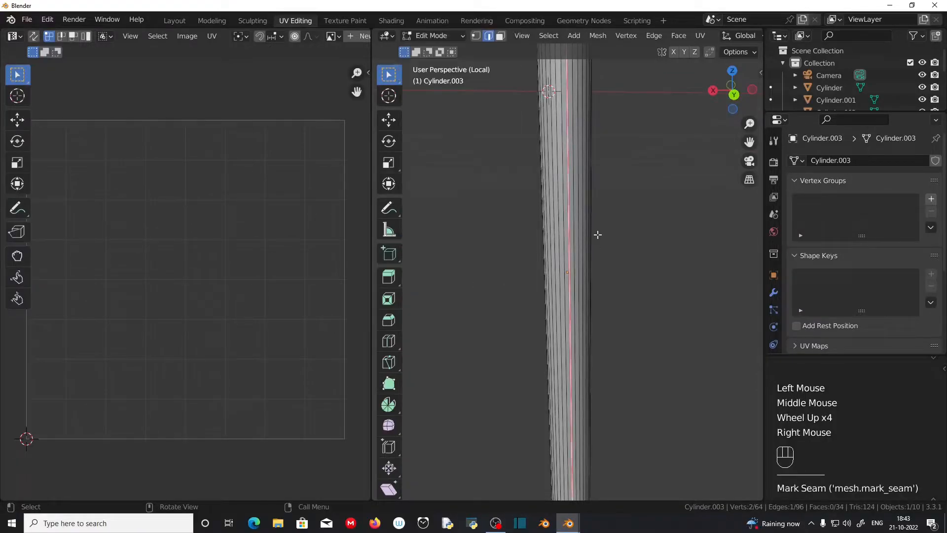
scroll(596, 234, down, 3)
middle_drag(534, 256, 528, 266)
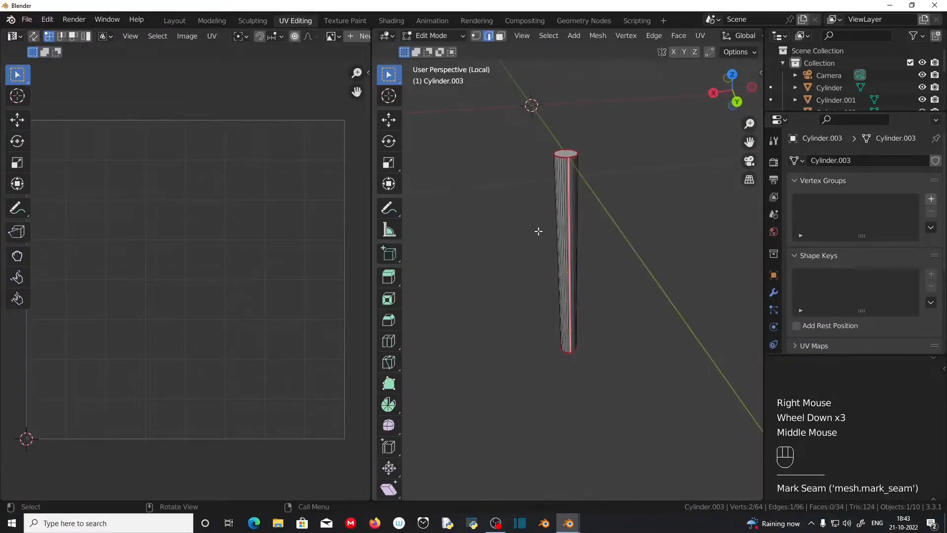
- Select the whole mesh of Cylinder.003 and unwrap it along the marked seams
key(a)
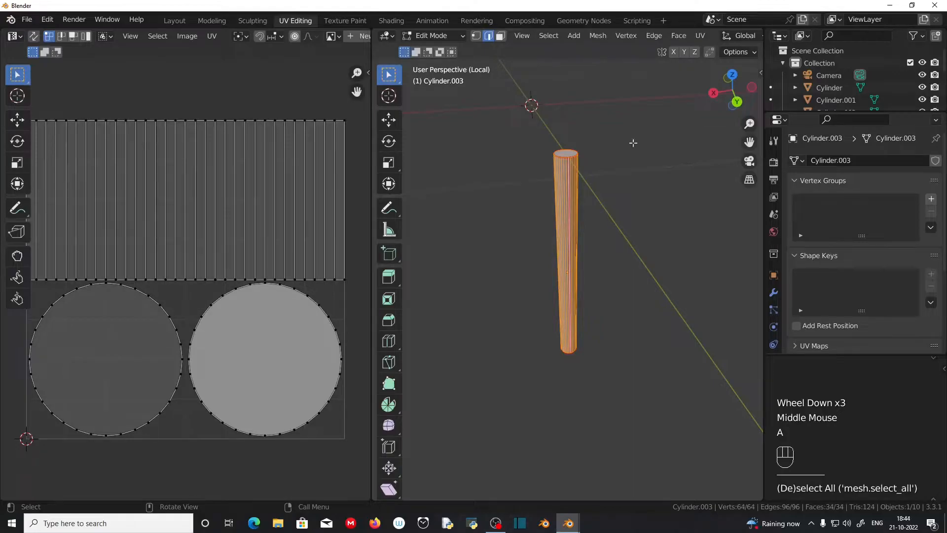
click(696, 35)
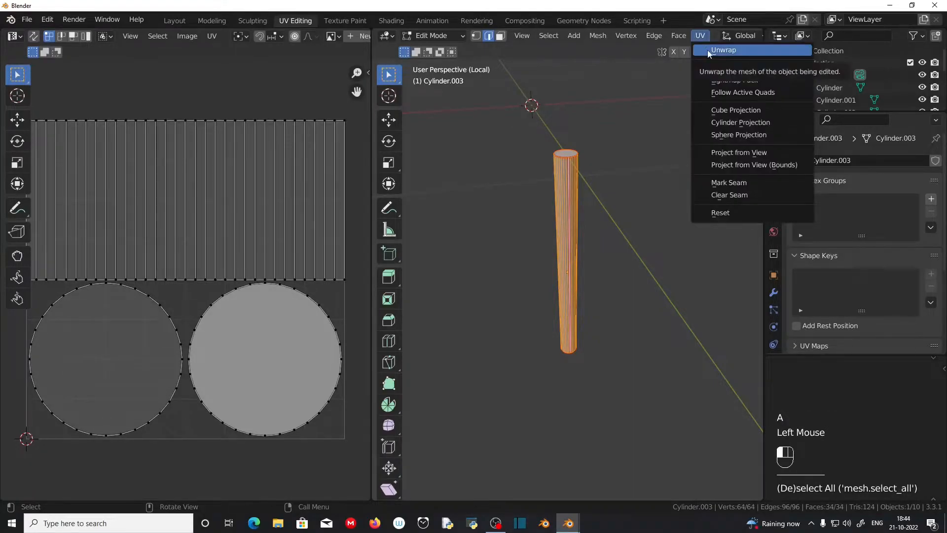
click(707, 49)
scroll(568, 246, up, 3)
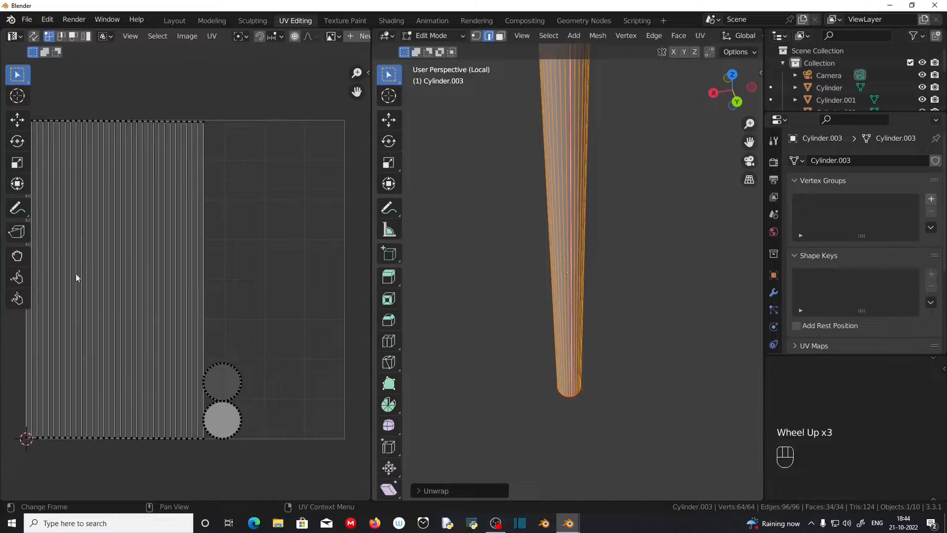
scroll(567, 247, down, 3)
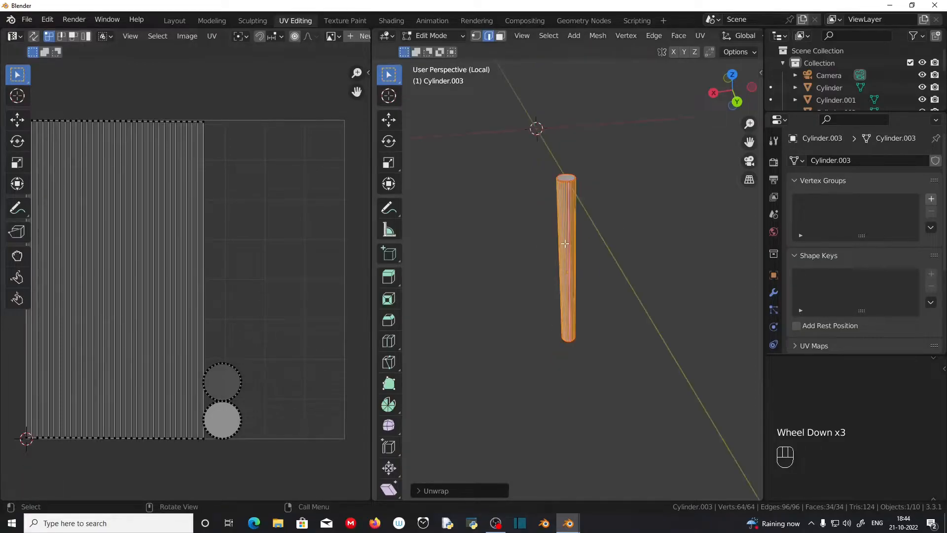
- Select the leg Cylinder.001 in object mode and open it for UV editing
click(162, 22)
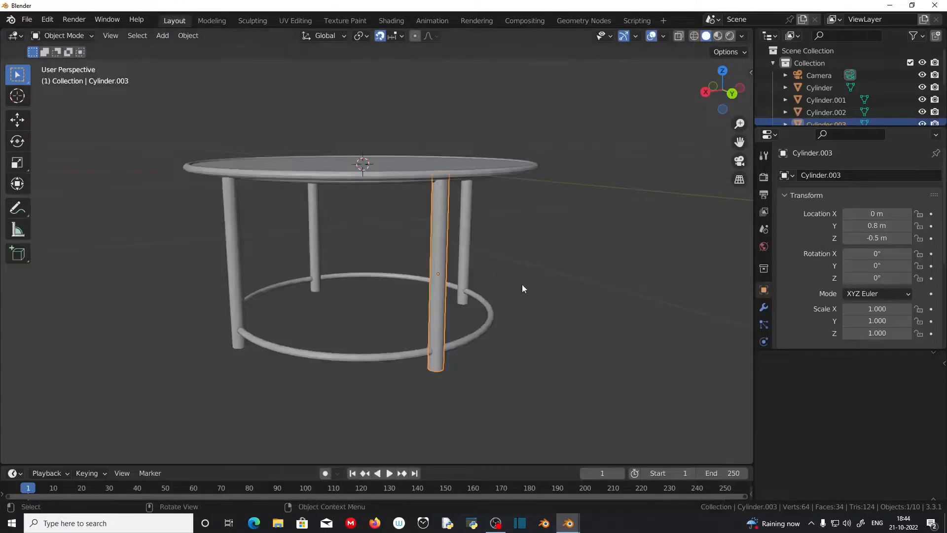
click(463, 250)
middle_drag(566, 306, 419, 192)
click(305, 23)
scroll(626, 293, up, 3)
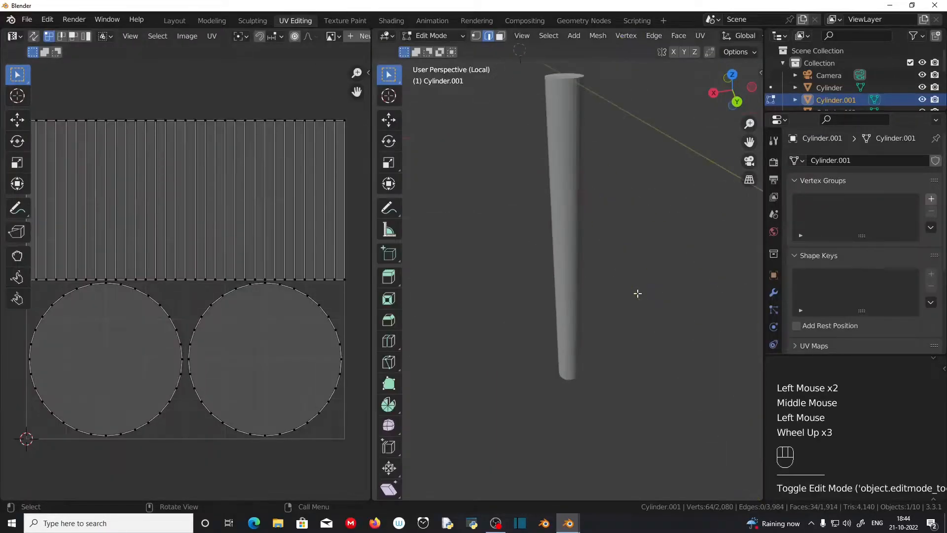
- Leave the old local view, select the whole mesh of Cylinder.001 and isolate that leg in its own local view
scroll(616, 296, down, 1)
click(570, 202)
double_click(578, 263)
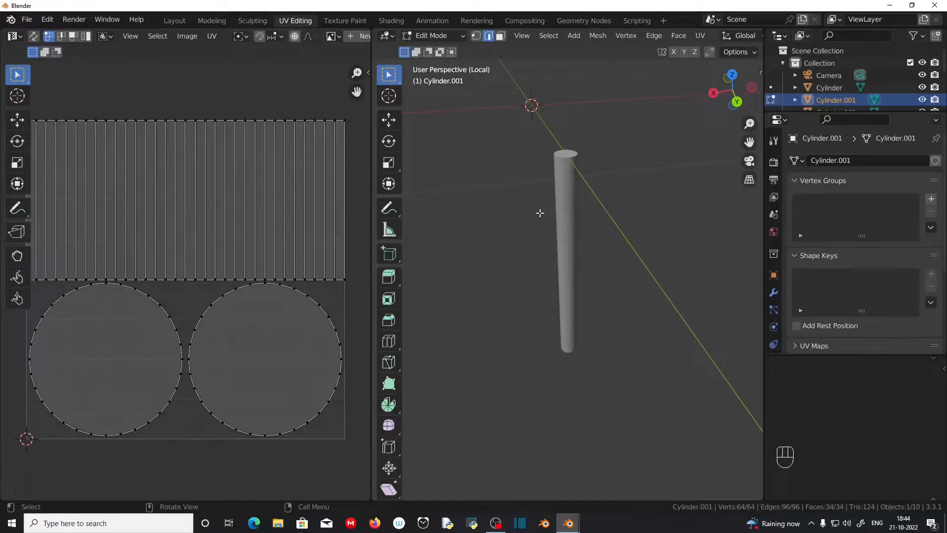
key(KP_Divide)
scroll(548, 255, down, 2)
middle_drag(548, 255, 525, 387)
scroll(523, 388, up, 2)
middle_drag(604, 433, 589, 416)
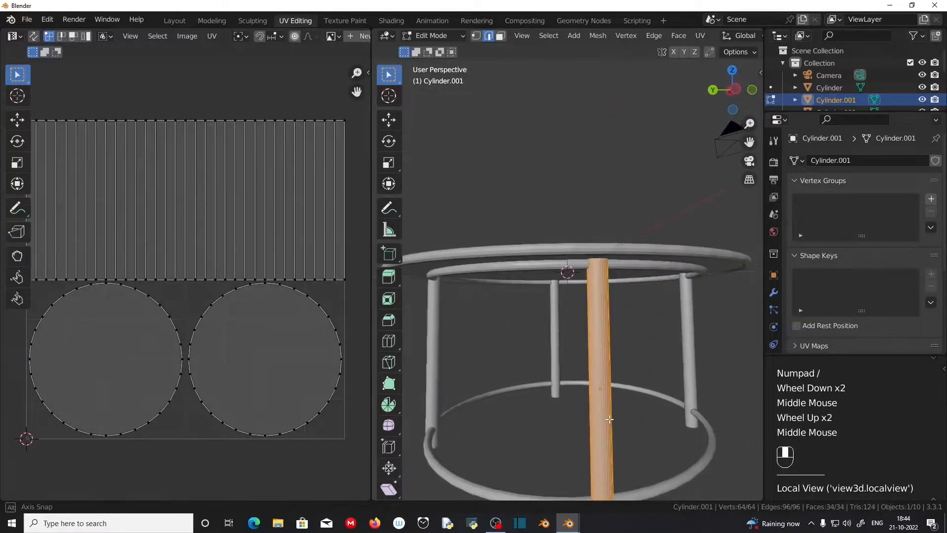
key(a)
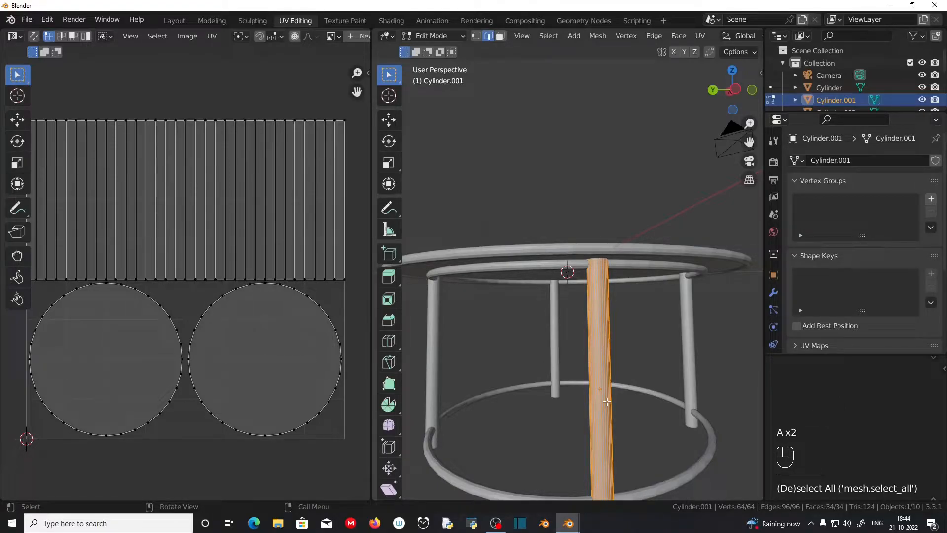
key(KP_Divide)
- Select the upper and lower end cap faces of Cylinder.001 together in face selection mode
middle_drag(655, 271, 573, 246)
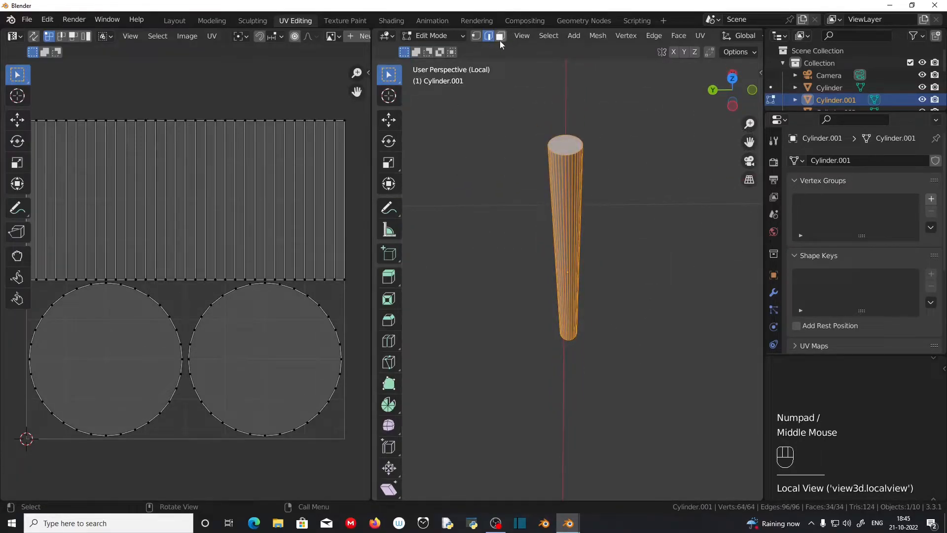
click(500, 36)
click(564, 139)
middle_drag(561, 349, 570, 210)
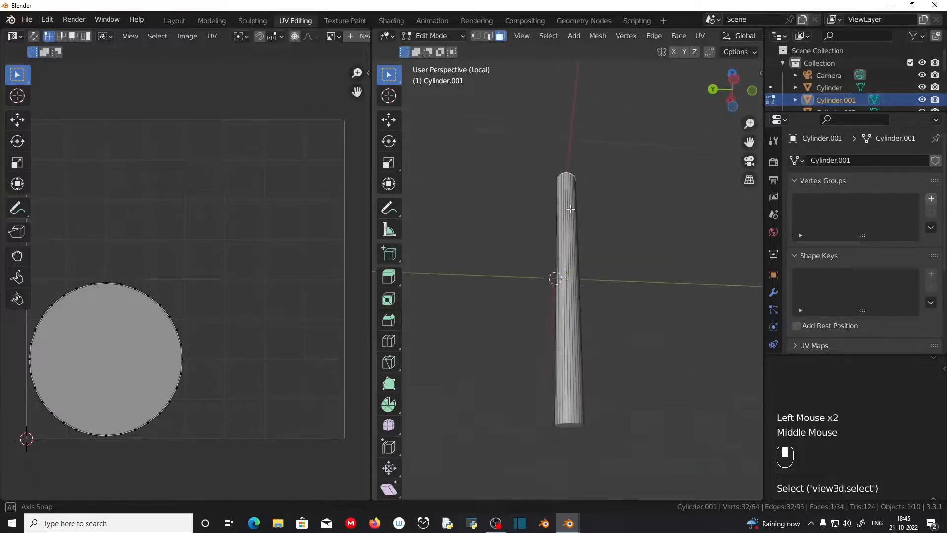
shift+click(574, 423)
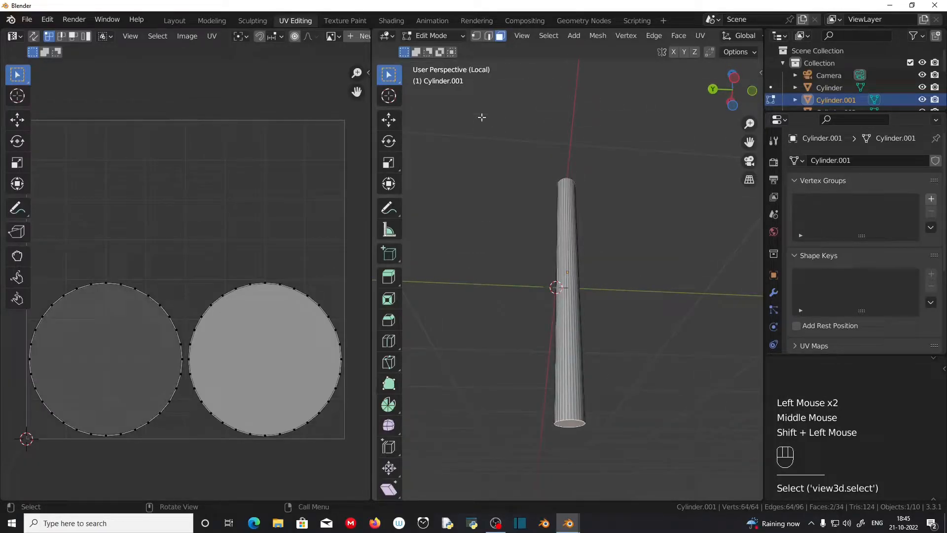
- Switch to edge selection and mark the rim edges of both Cylinder.001 end caps as seams
click(488, 36)
right_click(510, 178)
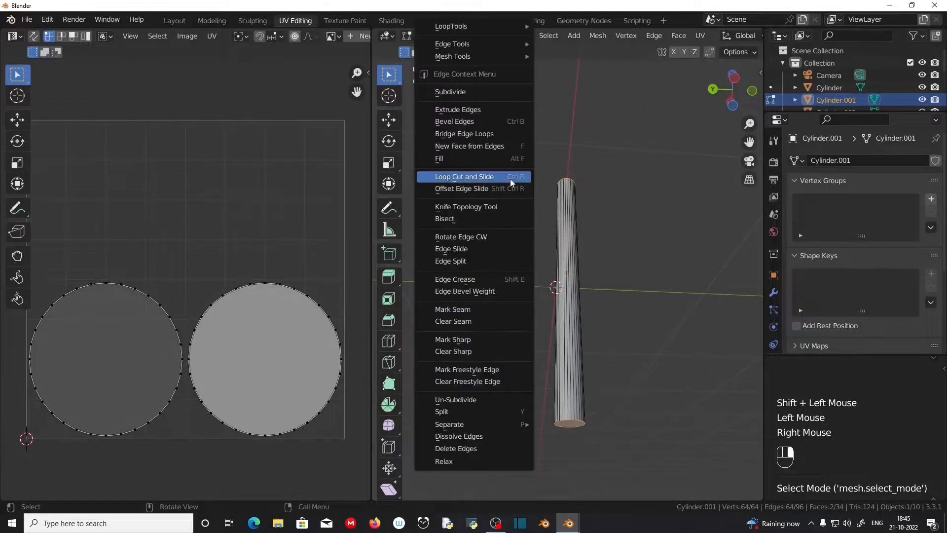
click(479, 309)
- Mark a single lengthwise edge along the side of Cylinder.001 as a seam
click(566, 279)
middle_drag(567, 280, 565, 322)
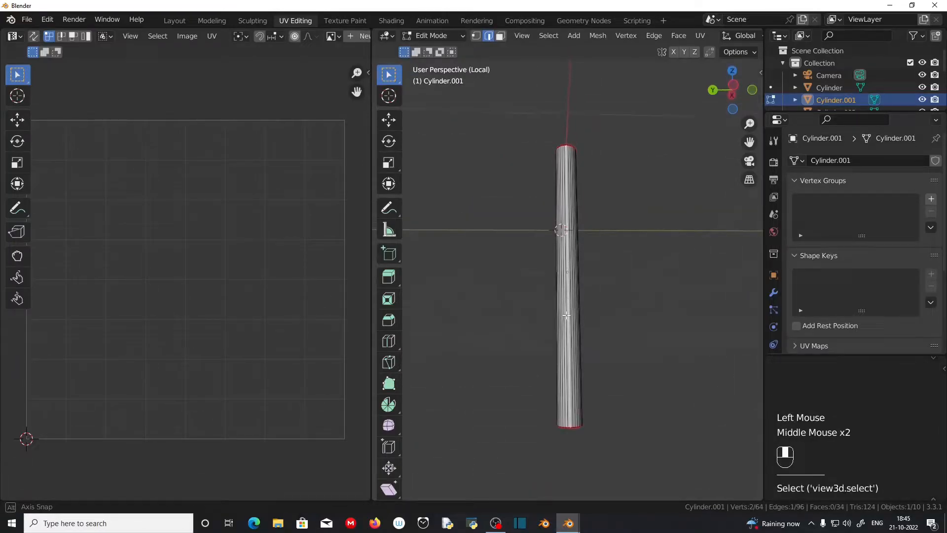
right_click(494, 219)
click(474, 280)
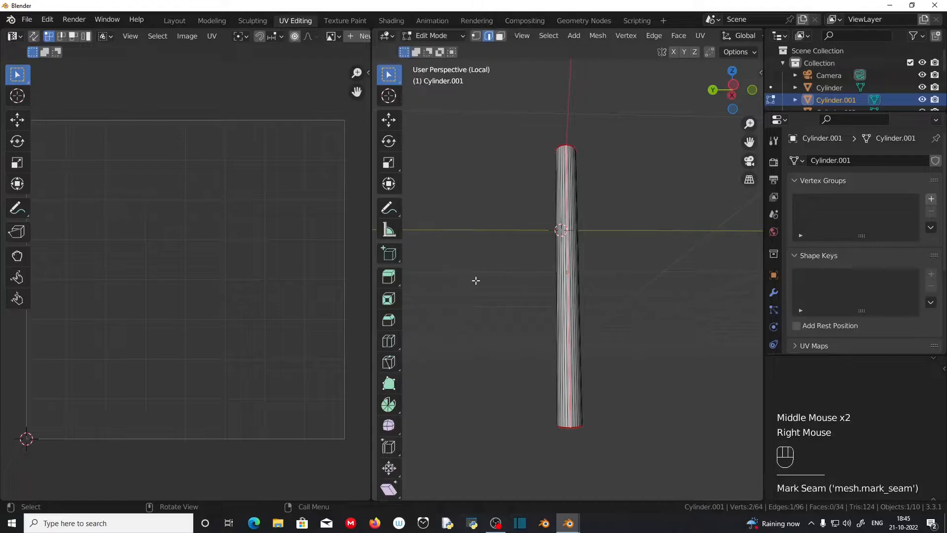
- Select the whole mesh of Cylinder.001 and unwrap it along the marked seams
middle_drag(522, 265, 550, 281)
scroll(550, 281, down, 2)
key(a)
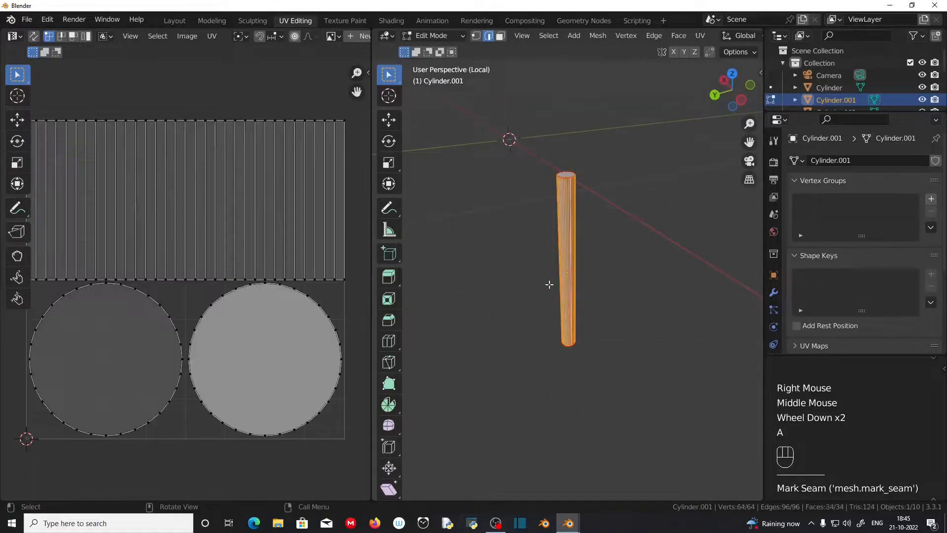
click(701, 39)
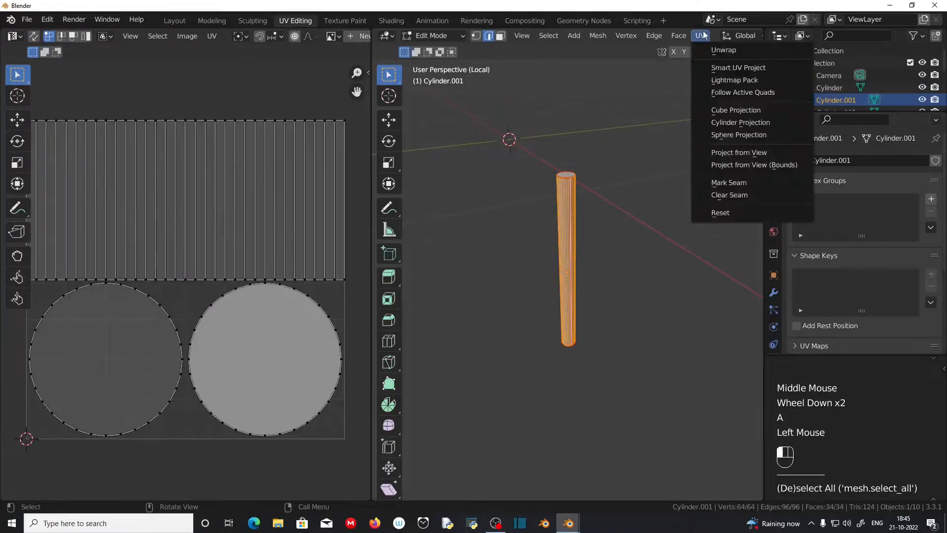
click(705, 49)
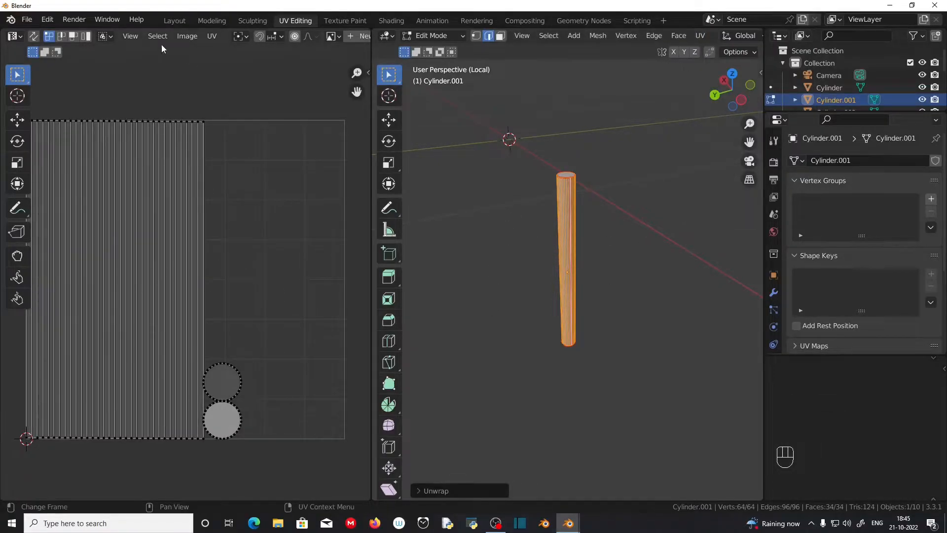
- Return to the full table in the Layout workspace and select the remaining leg, Cylinder.002
click(175, 20)
middle_drag(475, 353, 484, 254)
click(481, 252)
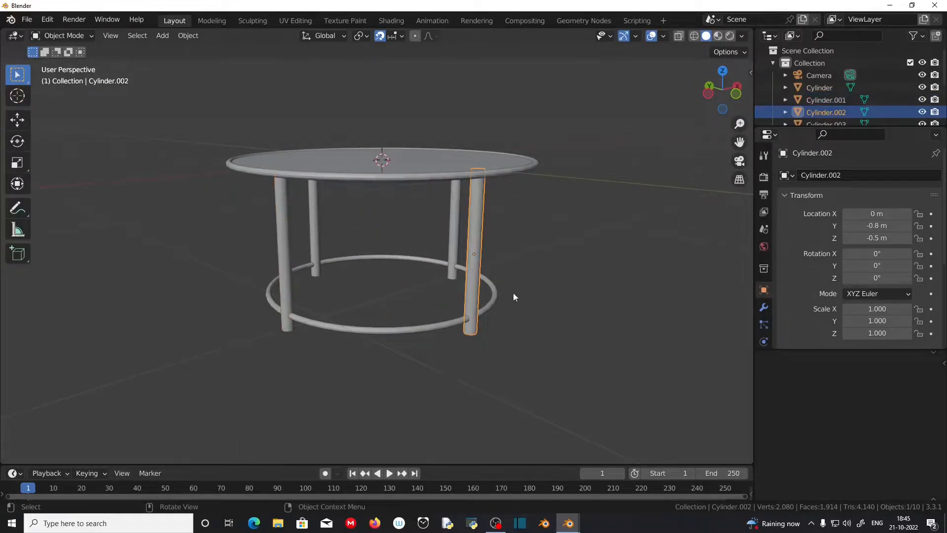
- Open Cylinder.002 in the UV Editing workspace and isolate it in local view with its whole mesh selected
click(298, 20)
scroll(583, 326, up, 1)
scroll(584, 327, up, 1)
scroll(584, 327, down, 1)
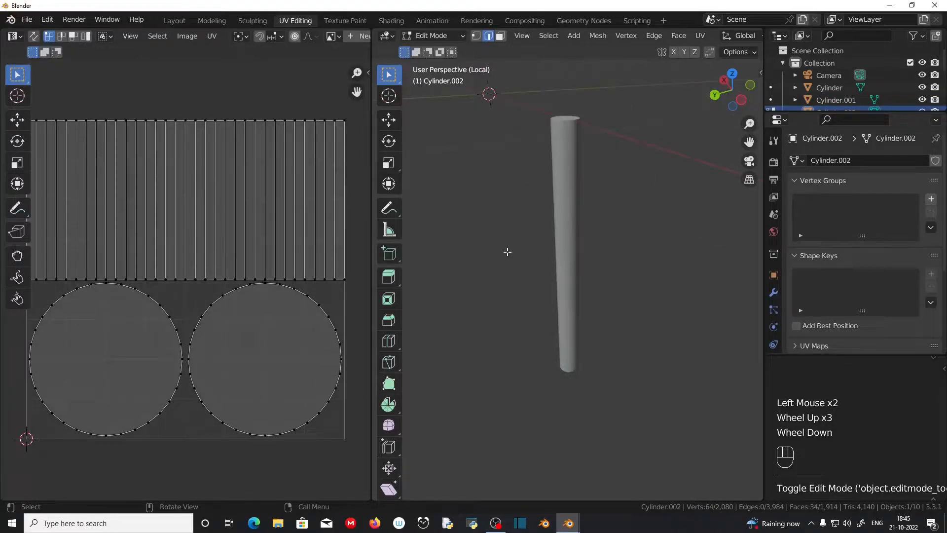
key(KP_Divide)
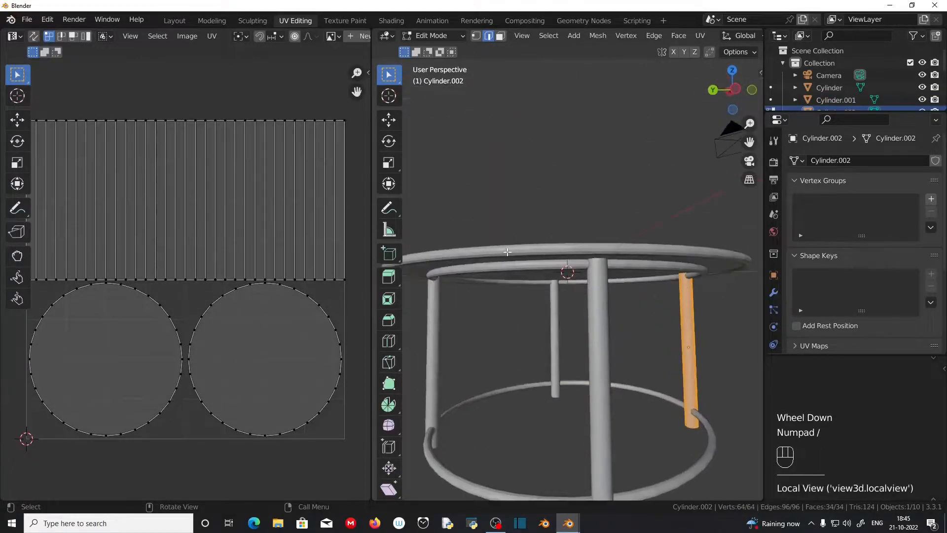
scroll(582, 332, down, 3)
middle_drag(582, 331, 620, 311)
scroll(510, 371, up, 2)
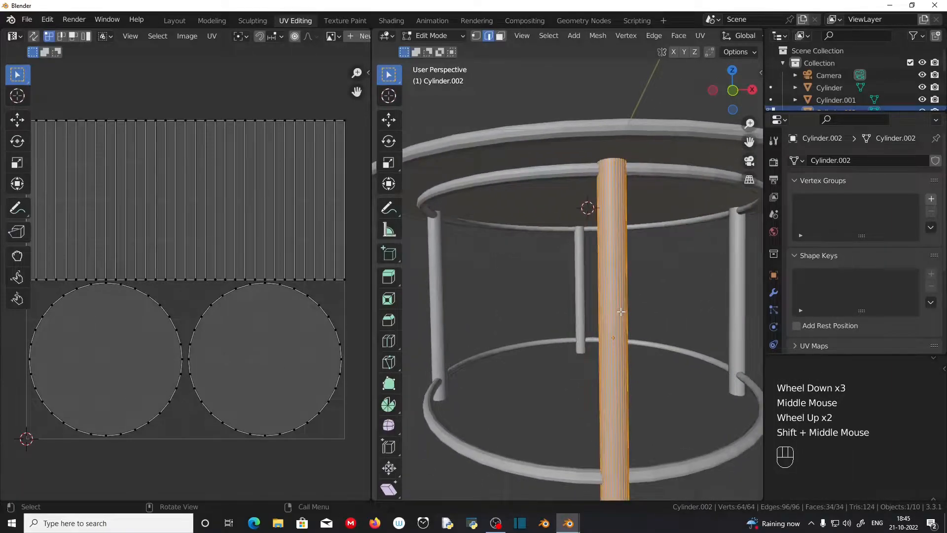
key(a)
key(KP_Divide)
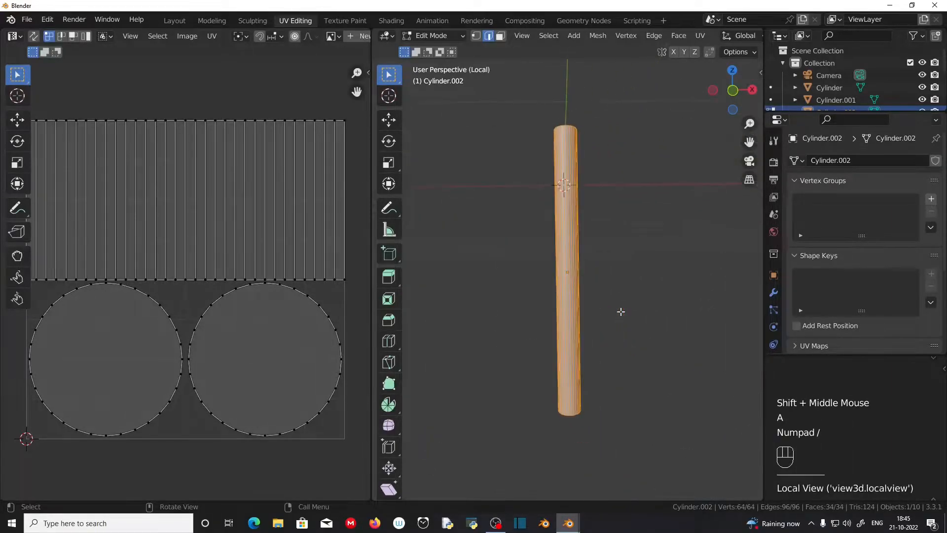
- Select both end cap faces of Cylinder.002, switch to edge selection and mark their rim edges as seams
middle_drag(453, 193, 532, 254)
click(501, 36)
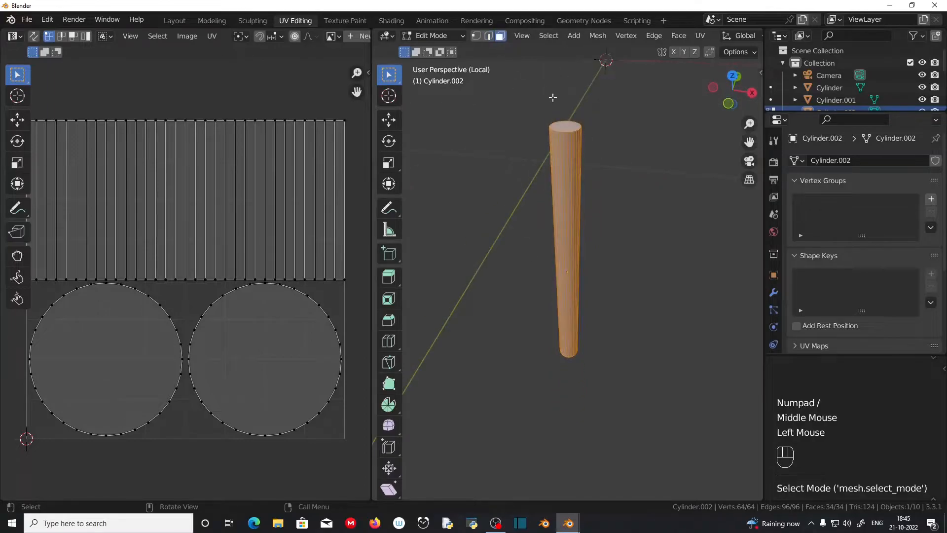
click(561, 128)
middle_drag(561, 129, 572, 375)
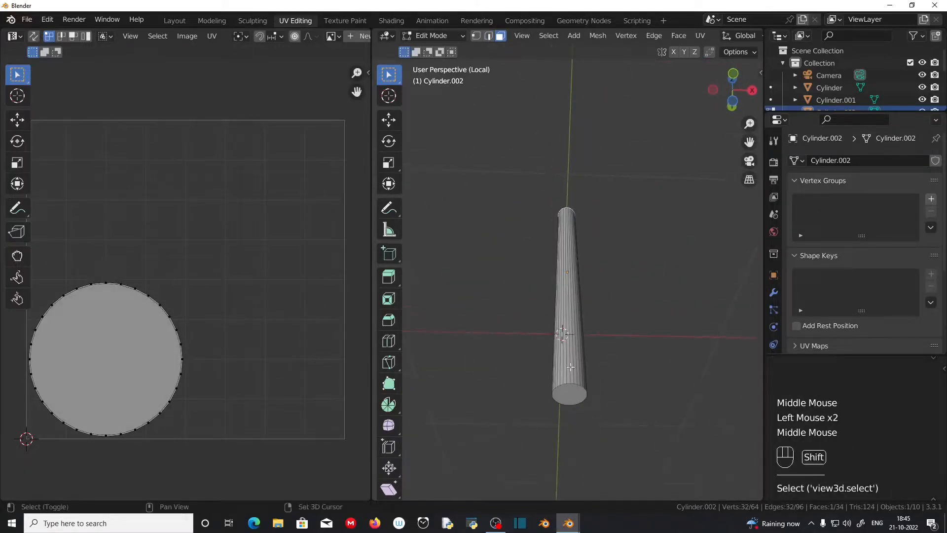
shift+click(568, 395)
mouse_move(602, 346)
middle_down()
mouse_move(590, 321)
mouse_move(584, 345)
middle_up()
right_click(513, 186)
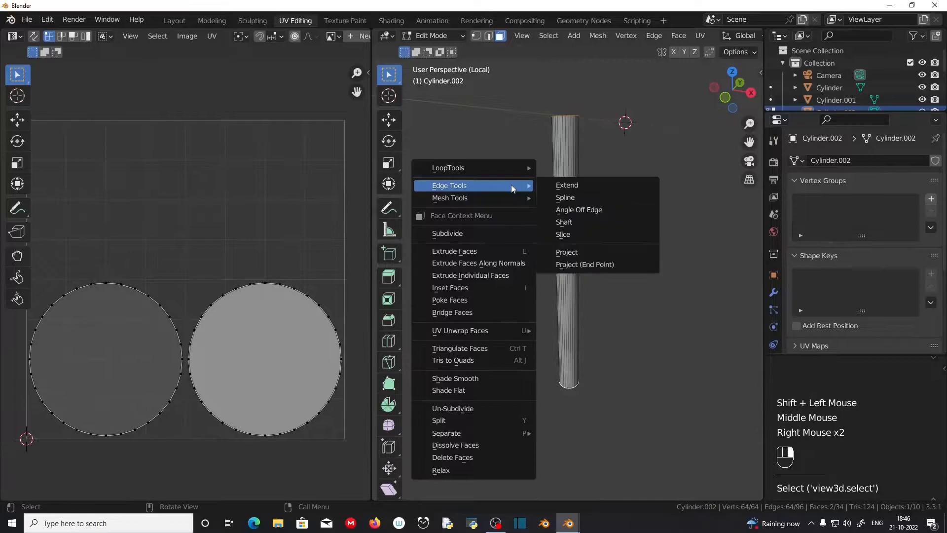
click(489, 38)
right_click(465, 142)
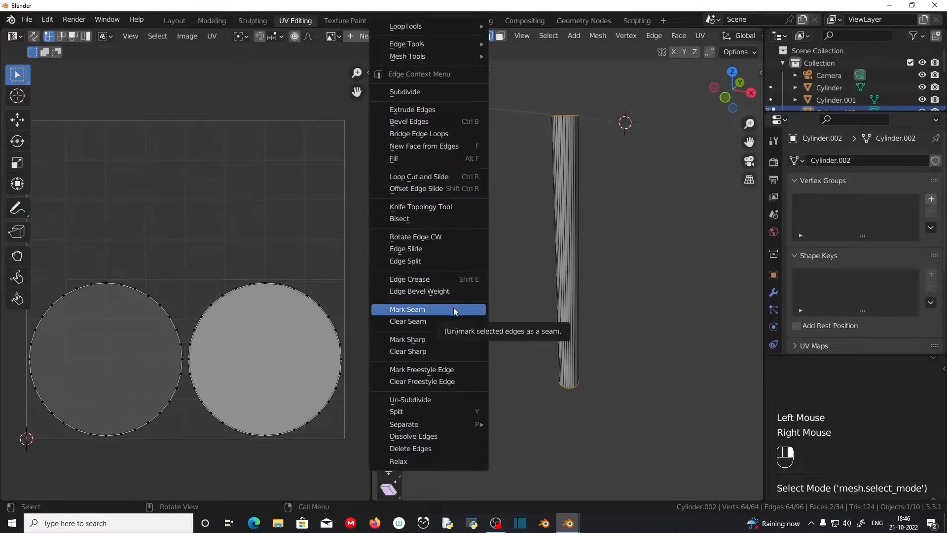
click(438, 309)
- Mark a single lengthwise edge along the side of Cylinder.002 as a seam
click(567, 255)
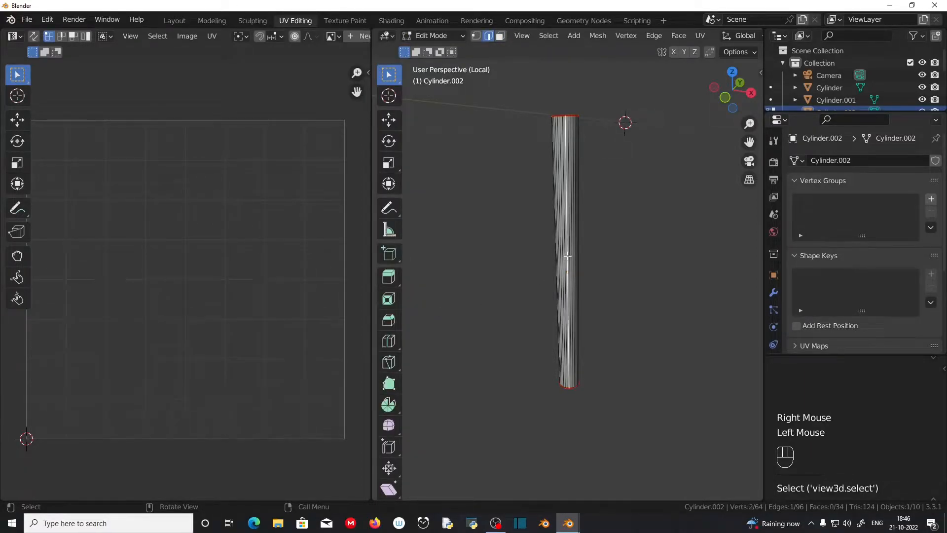
right_click(518, 191)
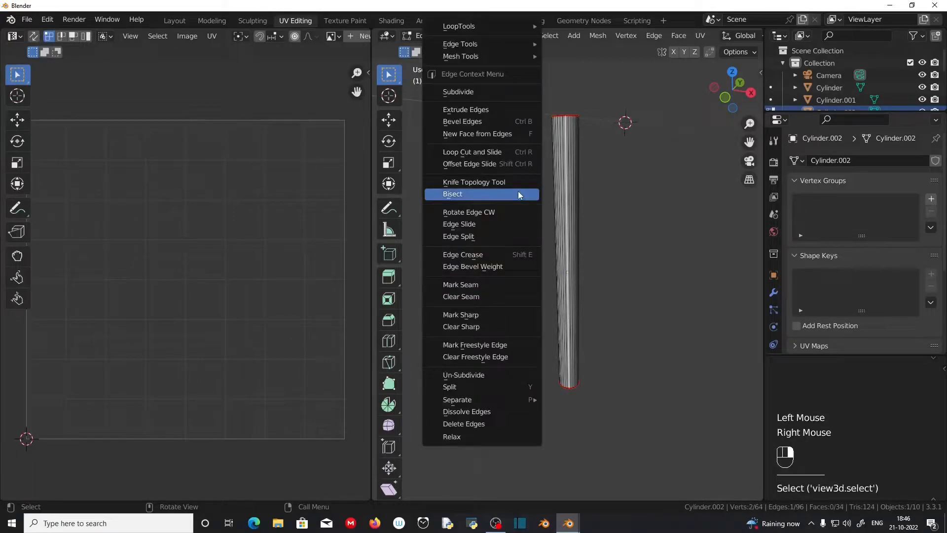
click(493, 286)
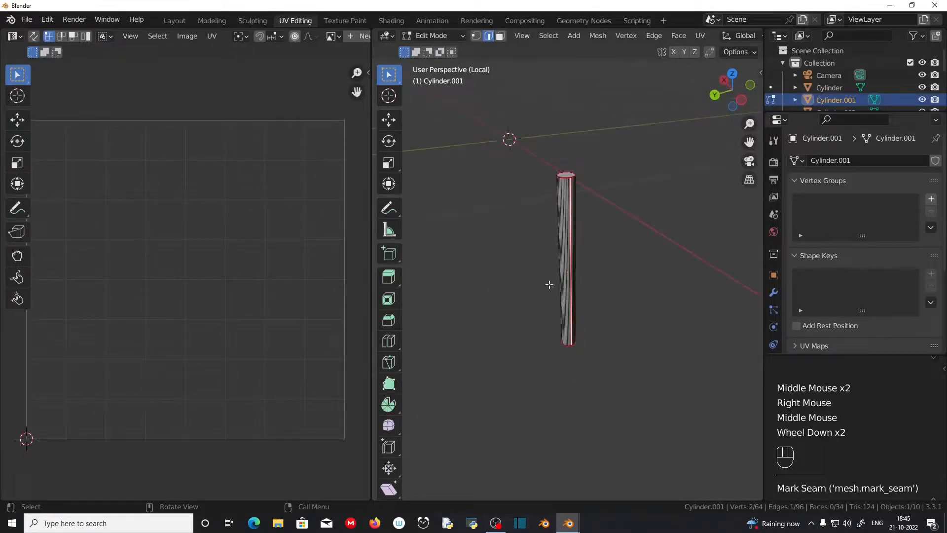
- Select the whole leg mesh and unwrap it along the marked seams
key(a)
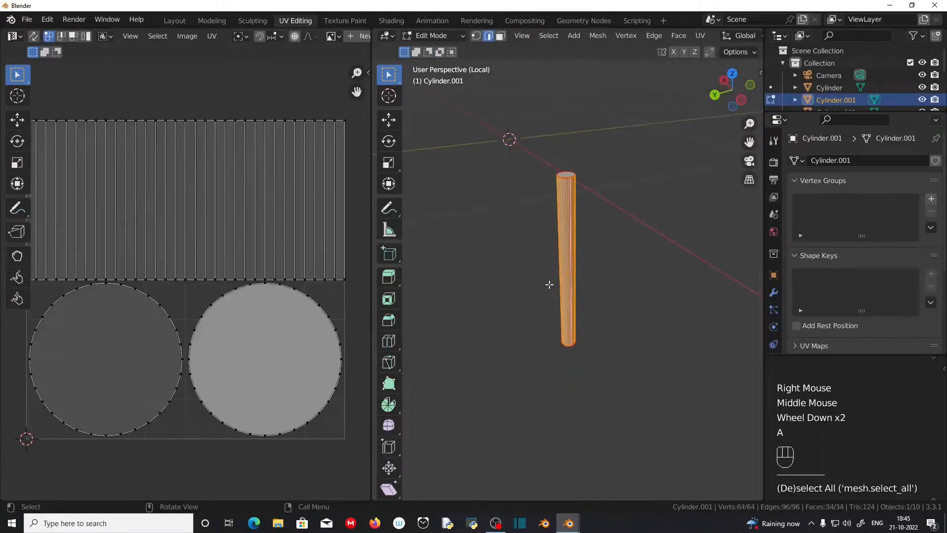
click(703, 35)
click(710, 51)
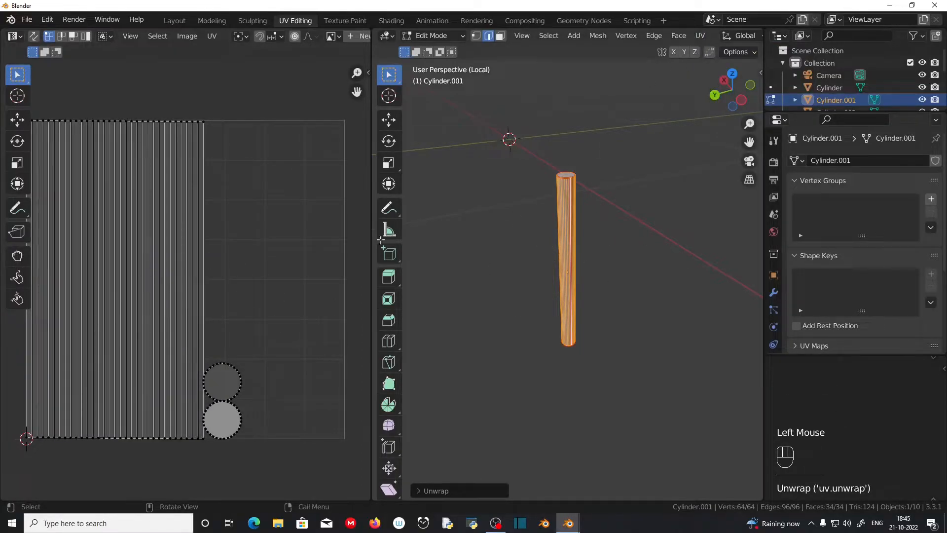
- Return to the full table in the Layout workspace and select the lower ring, Torus.004
click(174, 21)
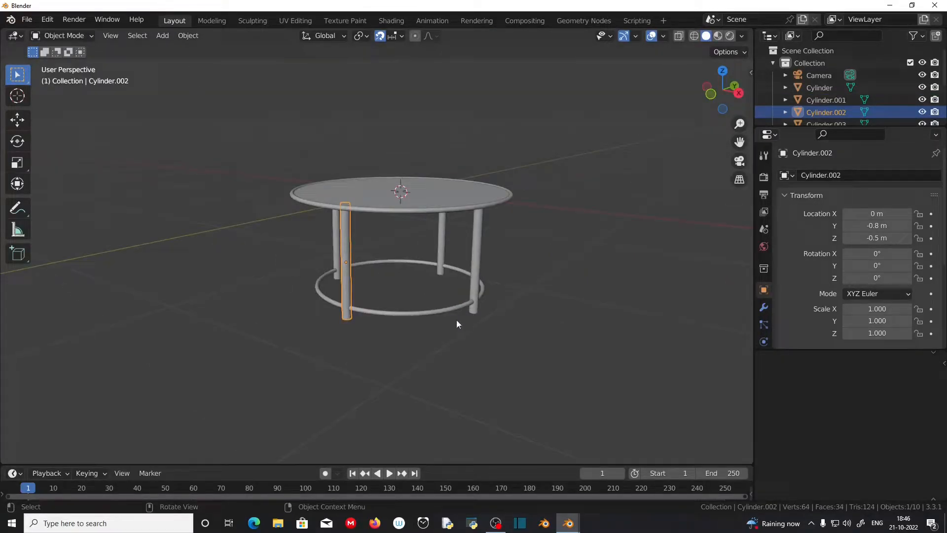
middle_drag(457, 320, 511, 291)
scroll(354, 320, up, 4)
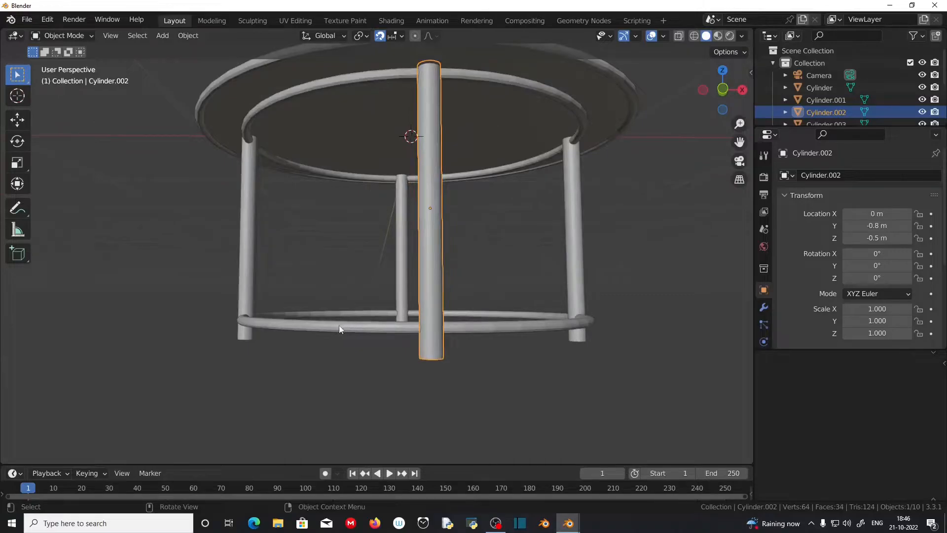
click(339, 324)
click(252, 58)
click(247, 67)
click(315, 327)
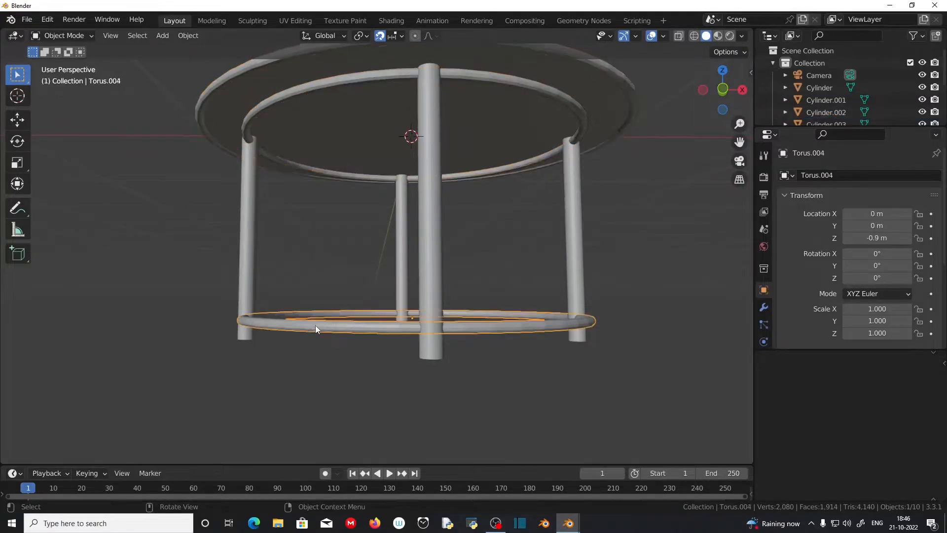
- Open Torus.004 in the UV Editing workspace and isolate it in local view with its whole mesh selected
click(286, 21)
scroll(609, 318, up, 3)
middle_drag(611, 338, 592, 235)
scroll(578, 315, down, 2)
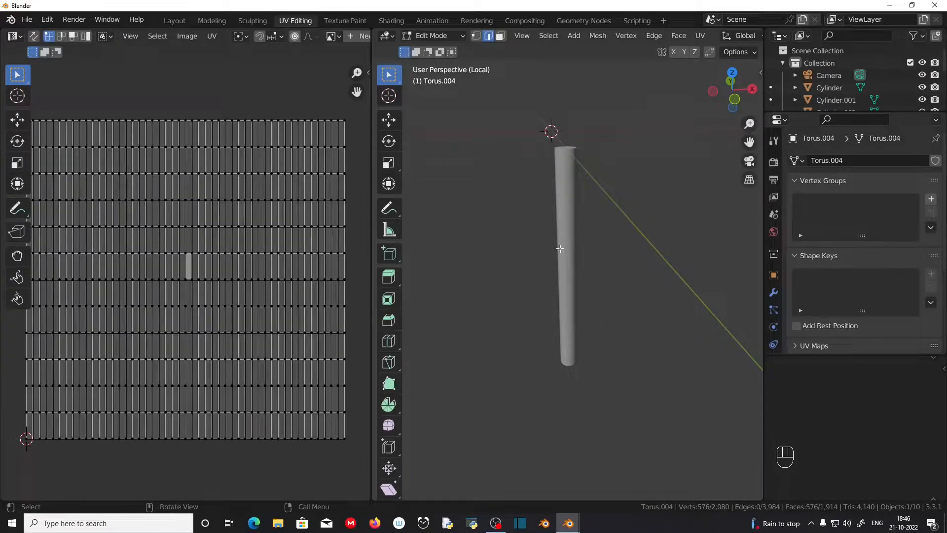
key(KP_Divide)
scroll(560, 248, down, 4)
middle_drag(559, 262, 561, 307)
scroll(562, 310, up, 1)
scroll(562, 309, up, 1)
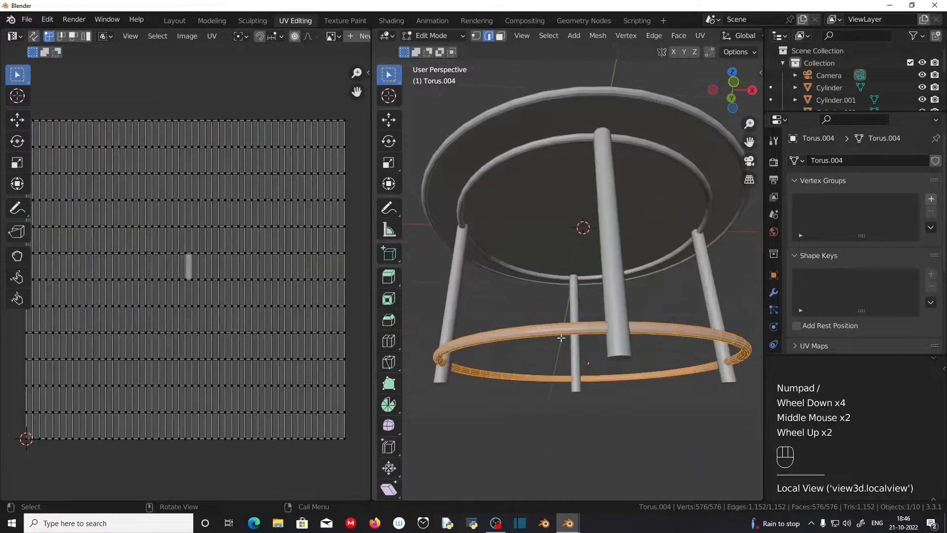
key(a)
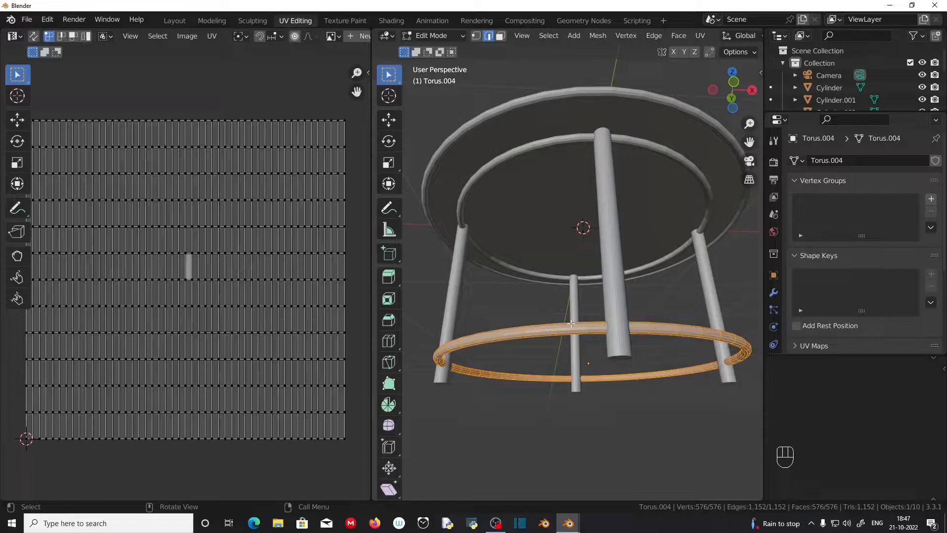
key(KP_Divide)
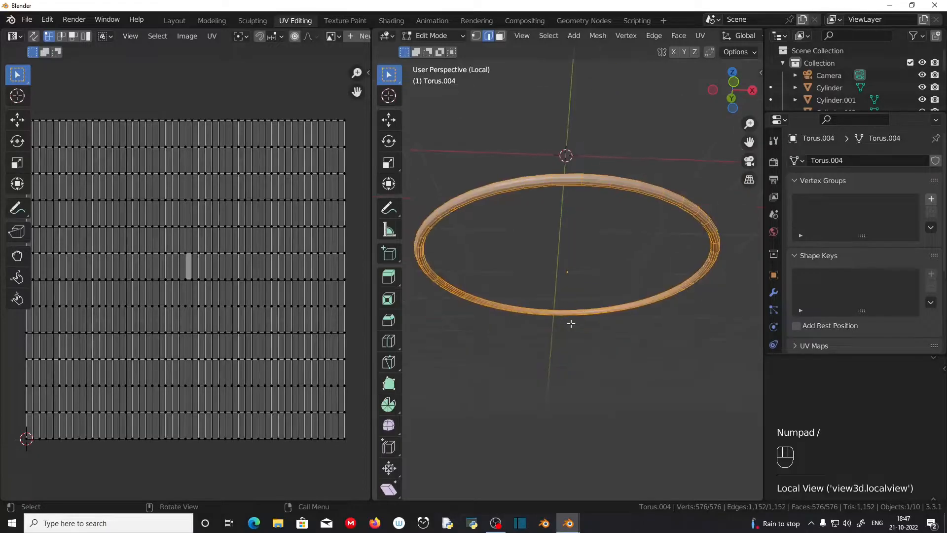
- Select the edge loop running around the inner side of Torus.004 and mark it as a seam
middle_drag(602, 185, 575, 277)
scroll(575, 277, up, 2)
shift+middle_drag(480, 294, 527, 272)
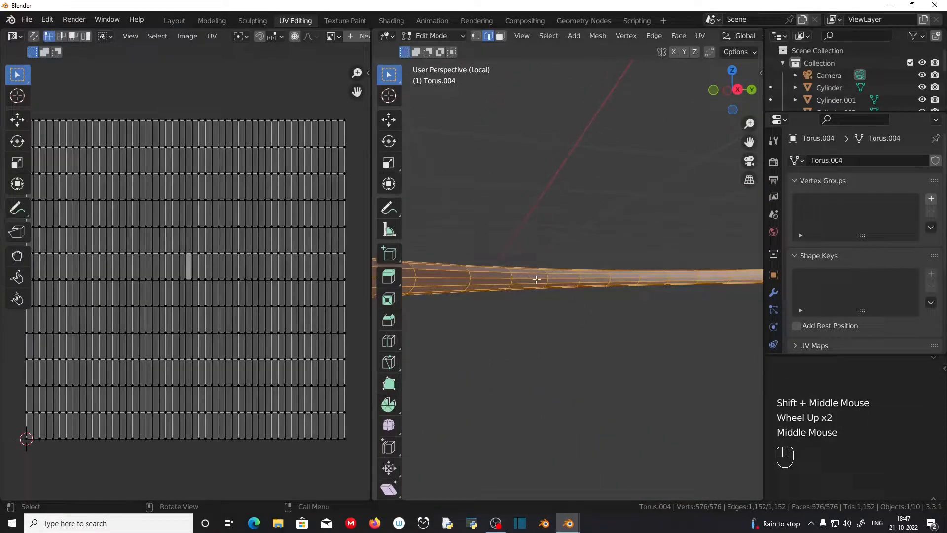
click(487, 40)
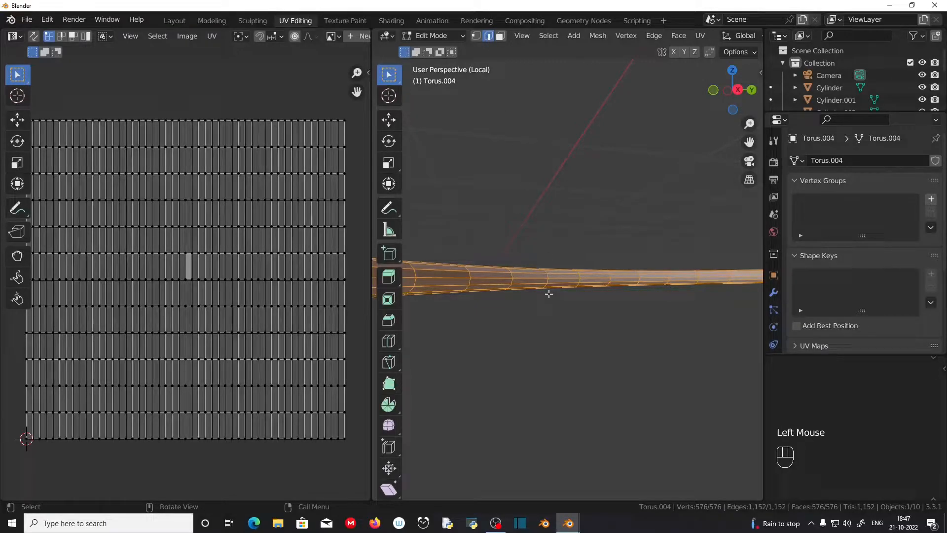
alt+click(490, 277)
scroll(503, 327, down, 2)
middle_drag(503, 326, 594, 313)
right_click(512, 188)
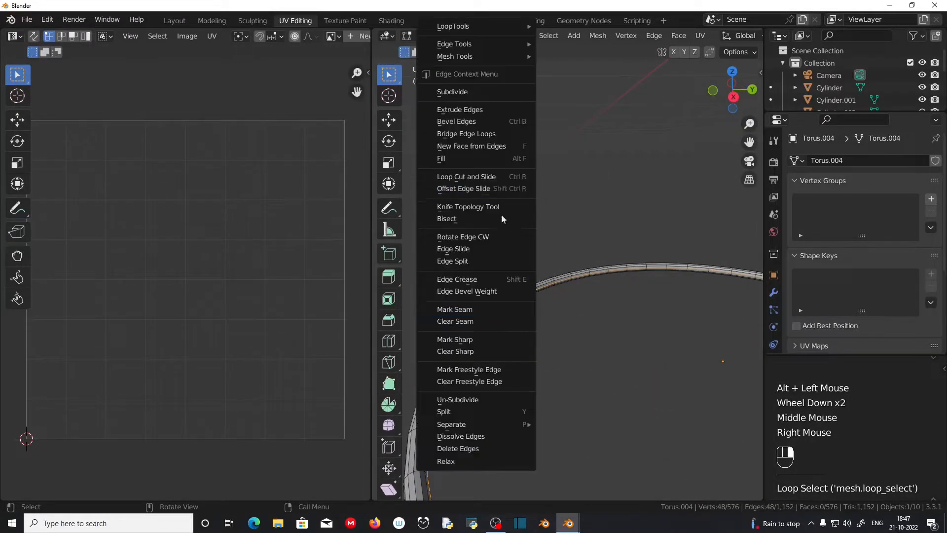
click(479, 309)
- Mark the cross-section edge loop of Torus.004 on the negative Y side of the ring as a seam
scroll(593, 322, down, 3)
mouse_move(593, 322)
shift+middle_down()
mouse_move(620, 326)
mouse_move(594, 319)
shift+middle_up()
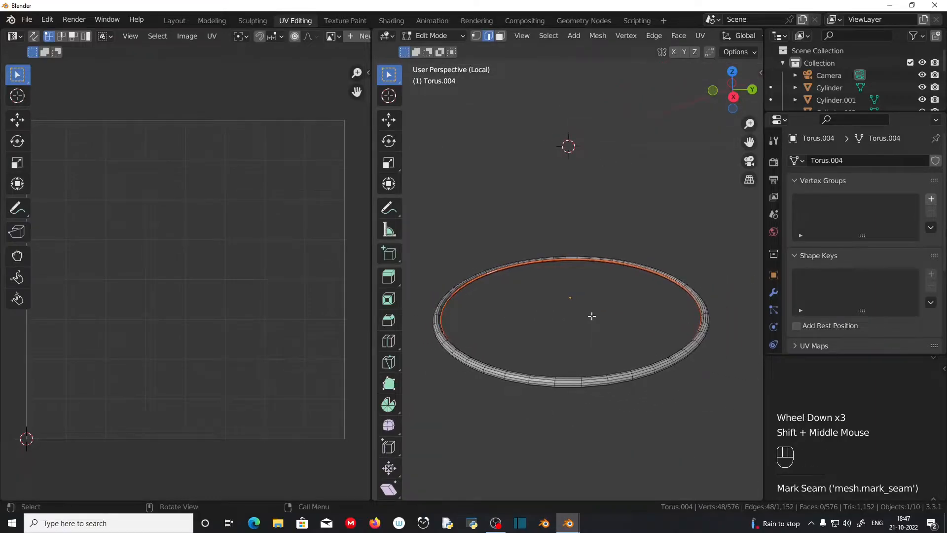
key(KP_7)
scroll(587, 317, up, 2)
shift+middle_drag(587, 317, 558, 292)
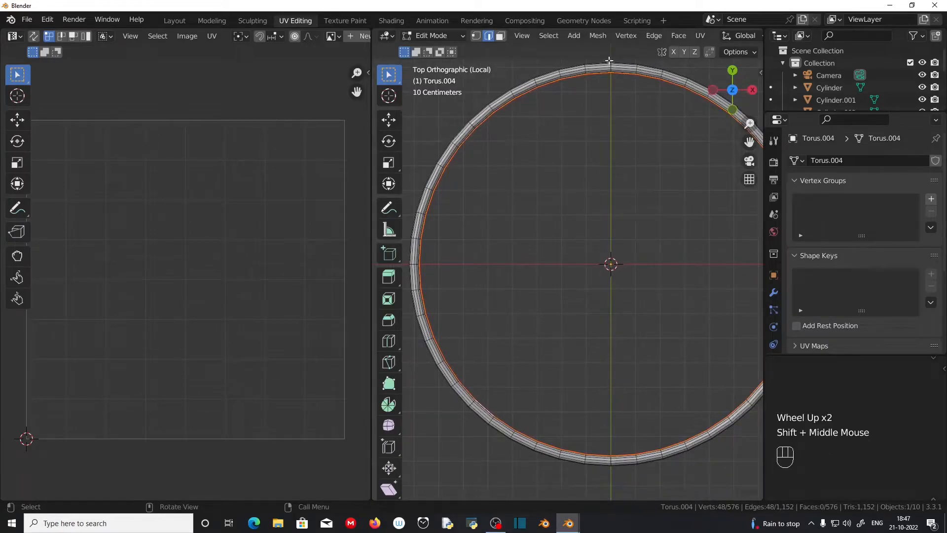
scroll(602, 412, down, 6)
shift+middle_drag(602, 412, 552, 306)
scroll(592, 253, up, 3)
scroll(552, 307, up, 2)
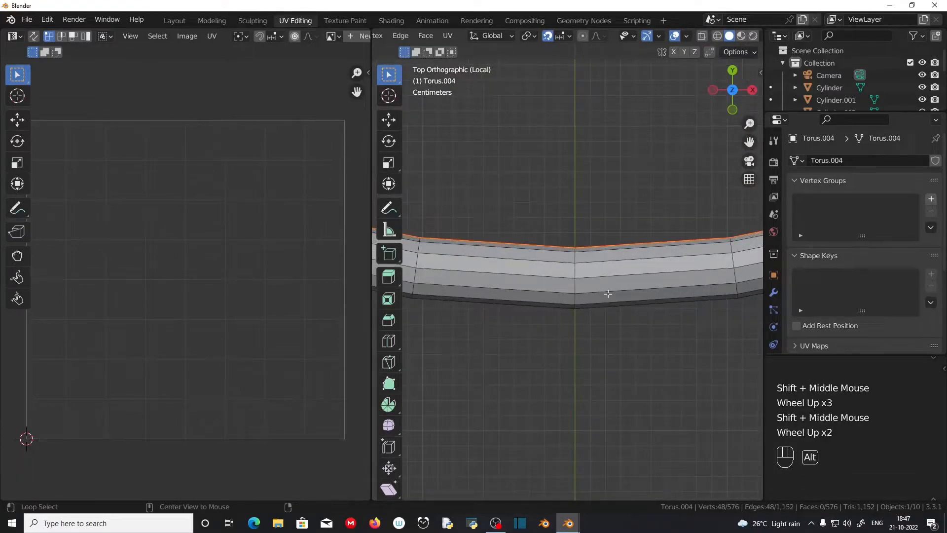
alt+click(577, 286)
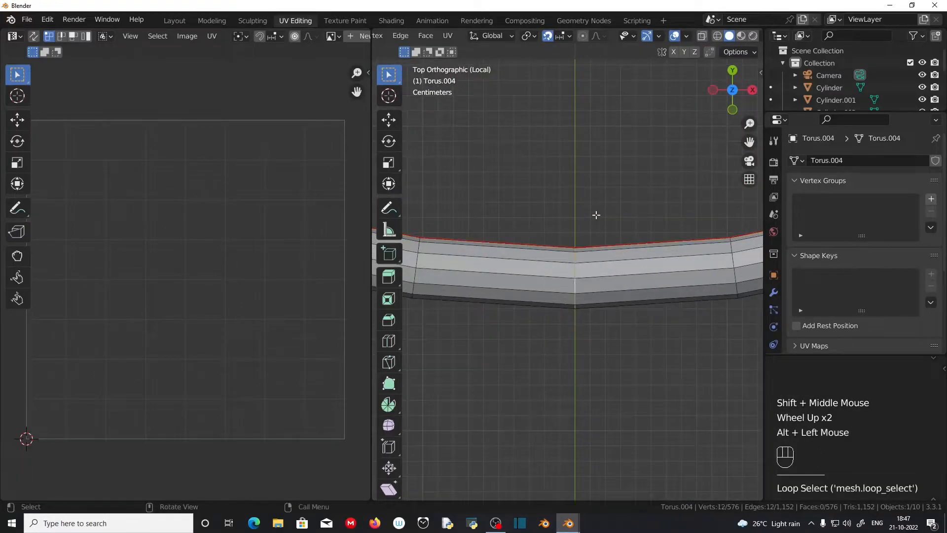
scroll(596, 215, down, 2)
middle_drag(577, 312, 581, 244)
right_click(565, 171)
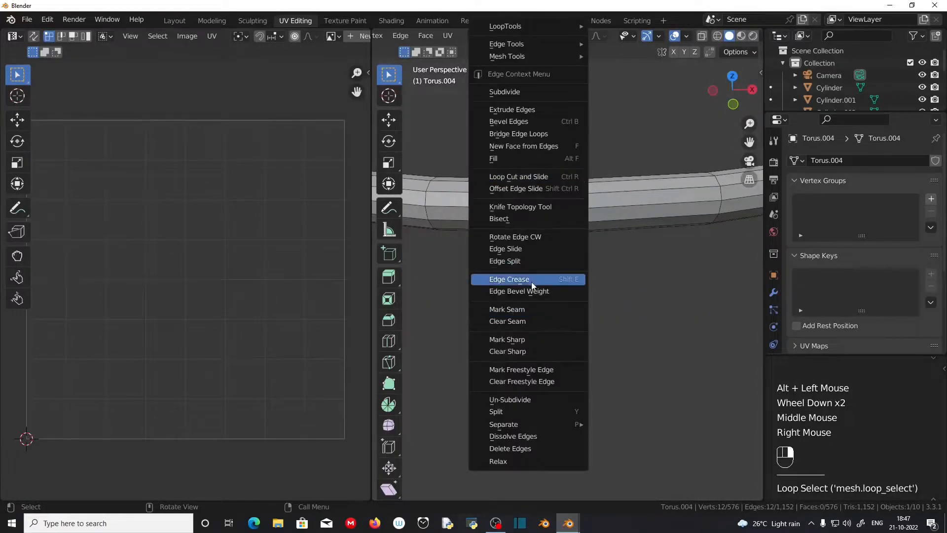
click(528, 312)
- Mark the opposite cross-section edge loop of Torus.004, on the positive Y side, as a seam
scroll(542, 289, down, 4)
shift+middle_drag(549, 277, 577, 393)
scroll(577, 393, up, 5)
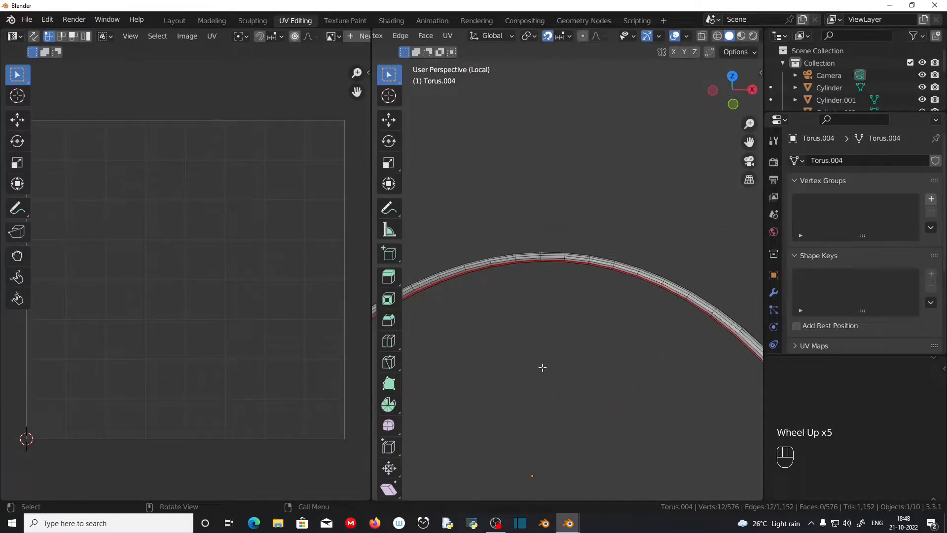
key(KP_7)
scroll(555, 345, down, 5)
shift+middle_drag(553, 345, 696, 414)
scroll(554, 427, up, 5)
scroll(614, 391, up, 2)
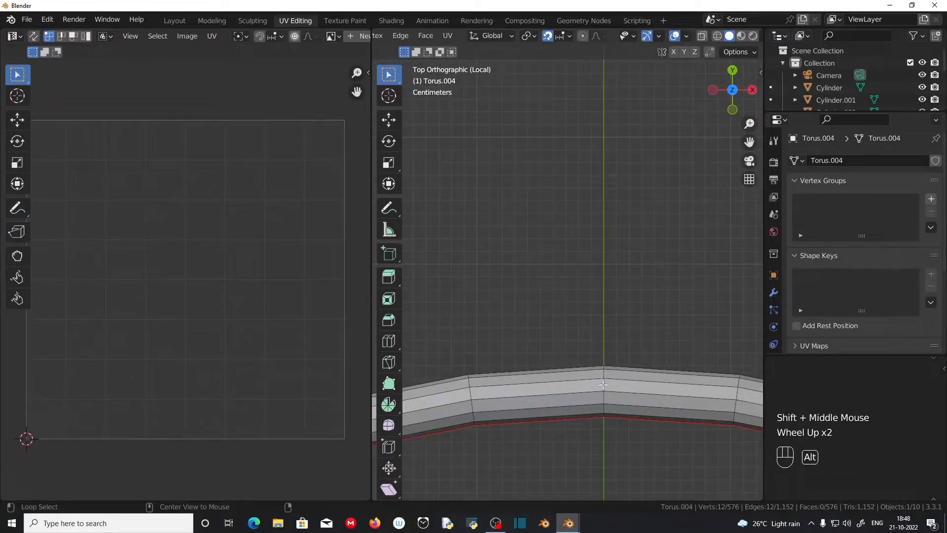
alt+click(603, 385)
middle_drag(606, 443, 606, 413)
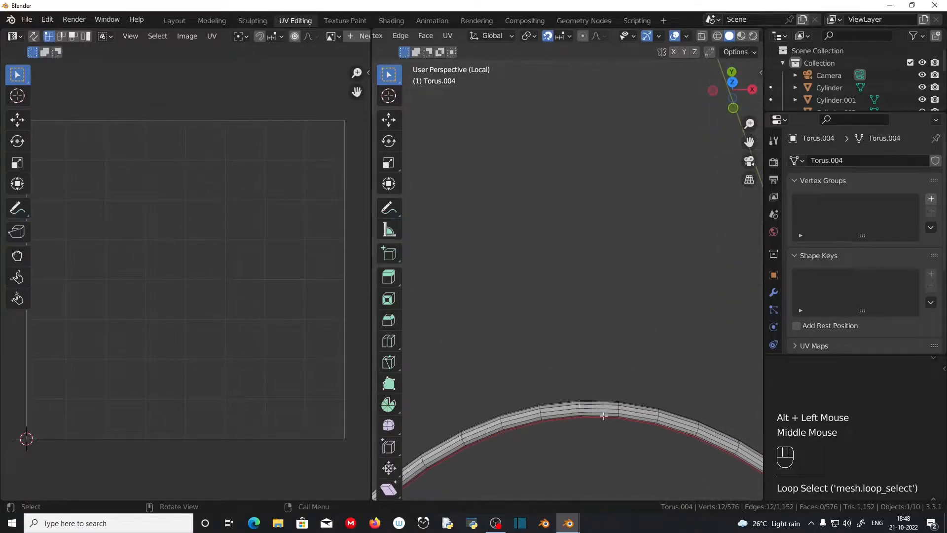
right_click(562, 226)
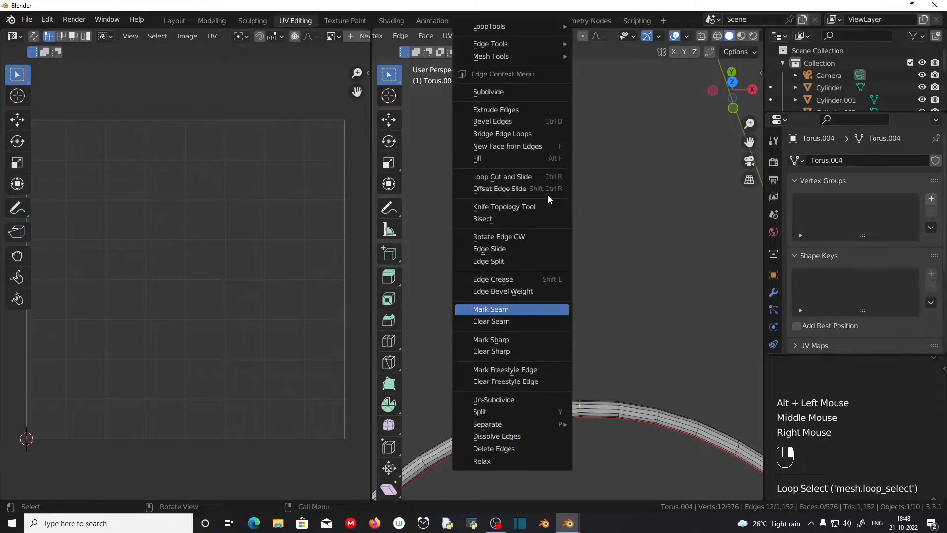
click(513, 310)
- Select the whole mesh of Torus.004 and unwrap it along its marked seams
scroll(564, 443, down, 5)
shift+middle_drag(570, 457, 564, 253)
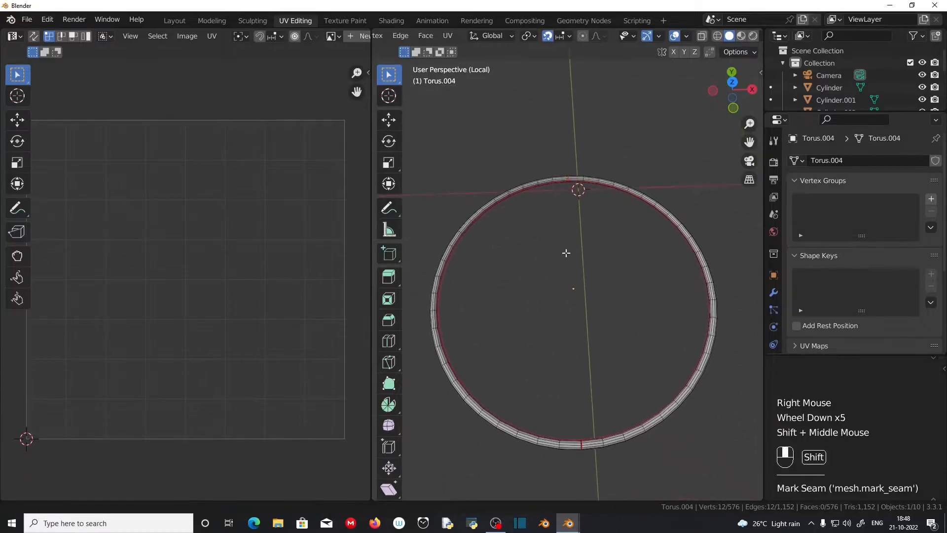
key(a)
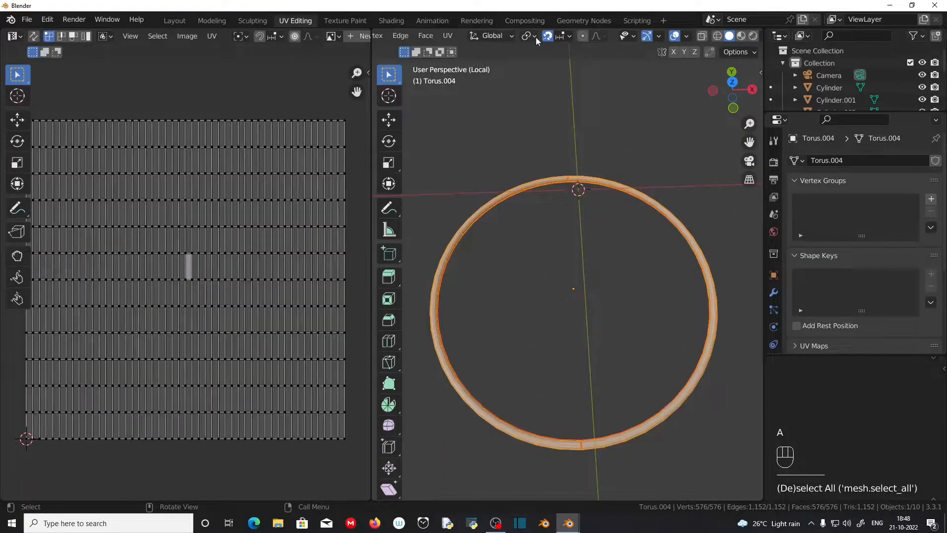
scroll(536, 37, up, 7)
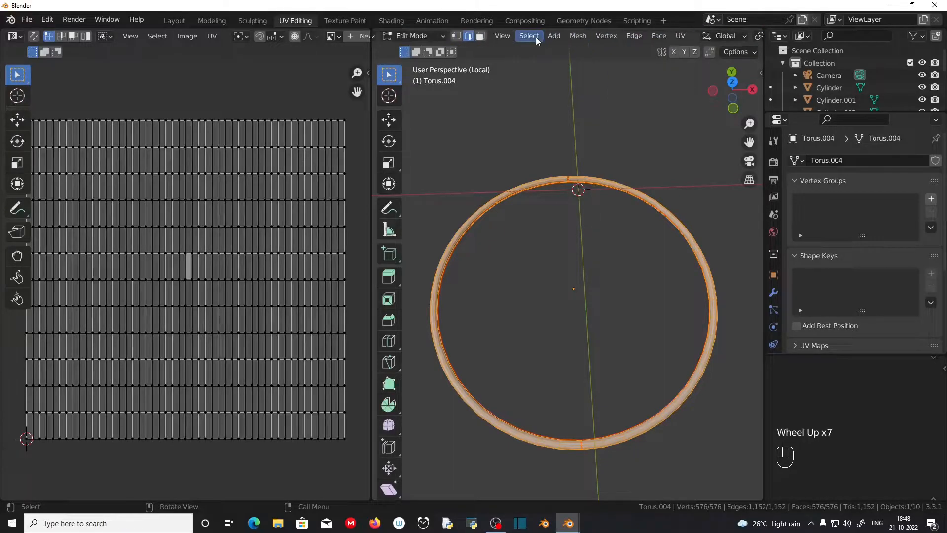
scroll(536, 37, down, 4)
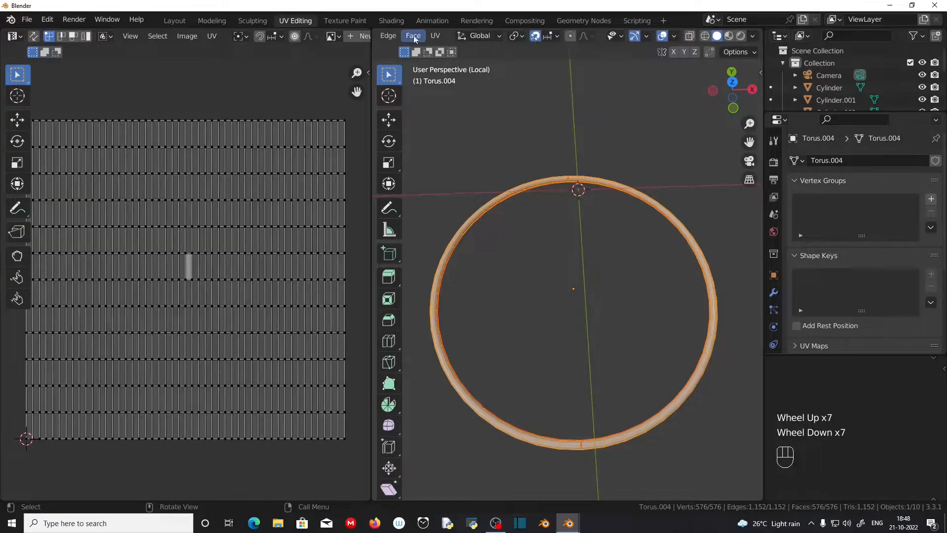
scroll(597, 37, up, 8)
scroll(597, 37, up, 4)
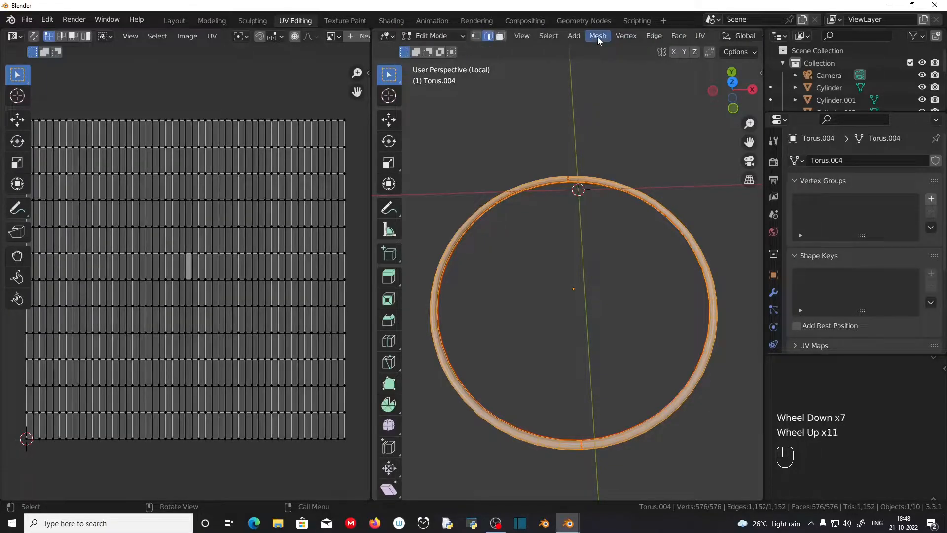
click(700, 36)
click(723, 51)
scroll(46, 356, up, 1)
shift+middle_drag(47, 356, 241, 350)
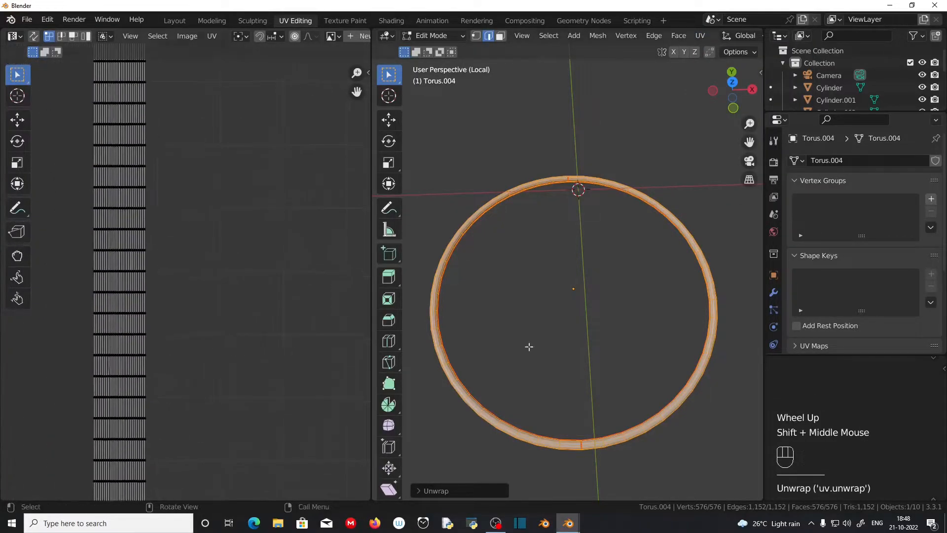
scroll(623, 368, down, 2)
middle_drag(624, 368, 593, 317)
scroll(563, 328, up, 1)
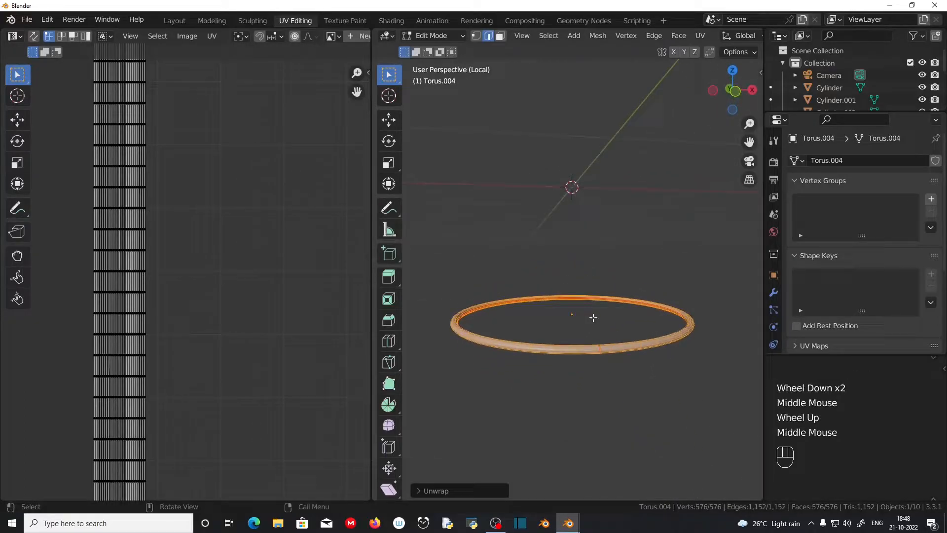
- Leave local view, select Torus.003 beneath the tabletop, and isolate it in the UV Editing workspace with its whole mesh selected
key(KP_Divide)
middle_drag(676, 244, 605, 315)
click(174, 21)
middle_drag(379, 209, 256, 98)
click(271, 111)
click(296, 20)
middle_drag(542, 315, 538, 299)
key(a)
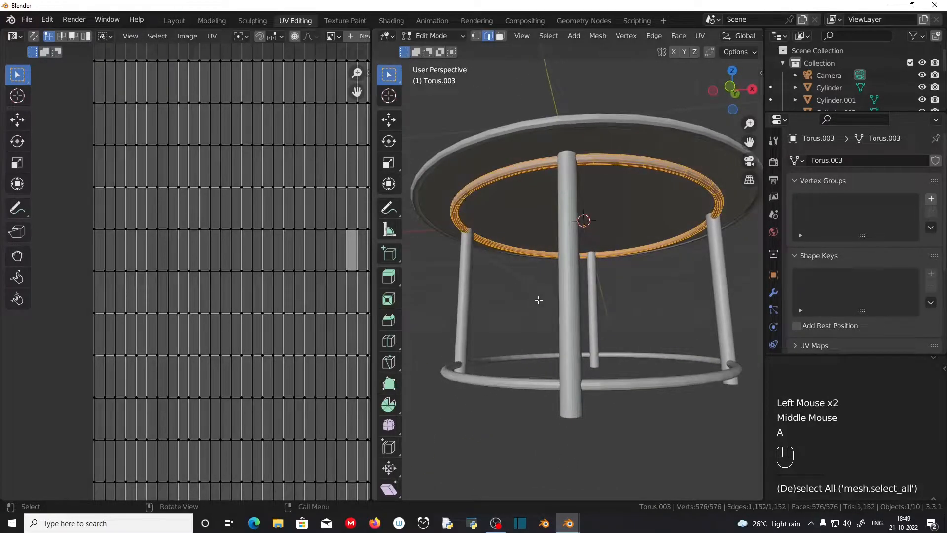
key(KP_Divide)
- Select the edge loop running around the inner side of Torus.003 and mark it as a seam
scroll(538, 299, up, 2)
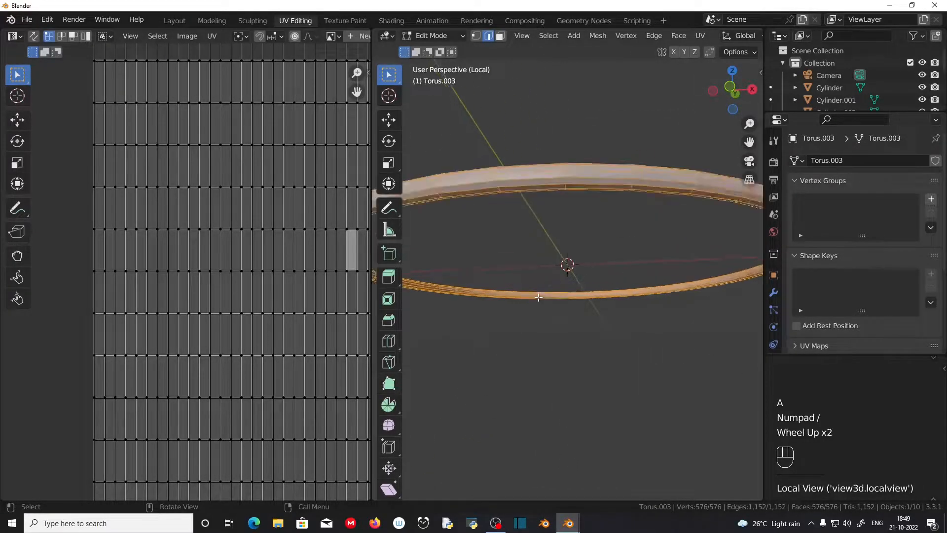
shift+middle_drag(505, 323, 569, 310)
scroll(638, 353, up, 3)
scroll(533, 311, up, 2)
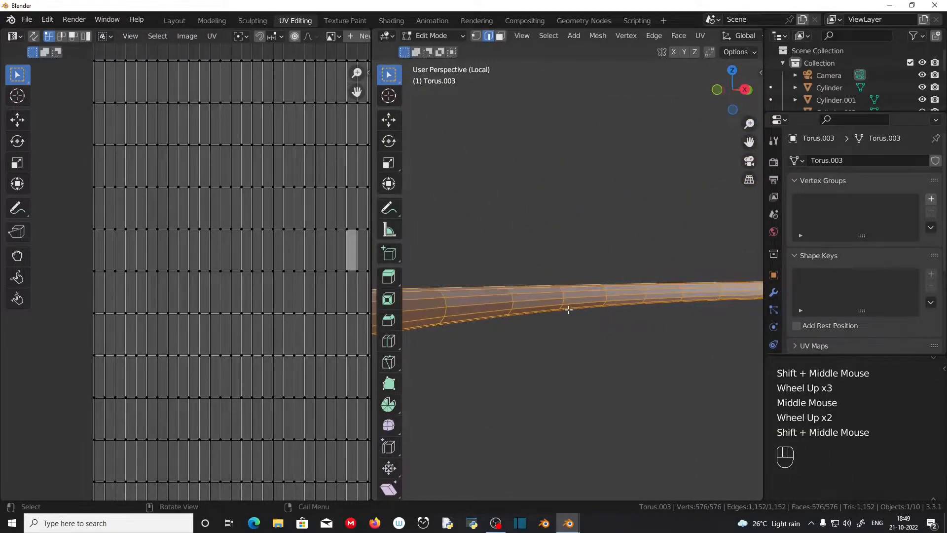
alt+click(541, 298)
scroll(564, 371, down, 5)
middle_drag(565, 365, 581, 383)
right_click(608, 251)
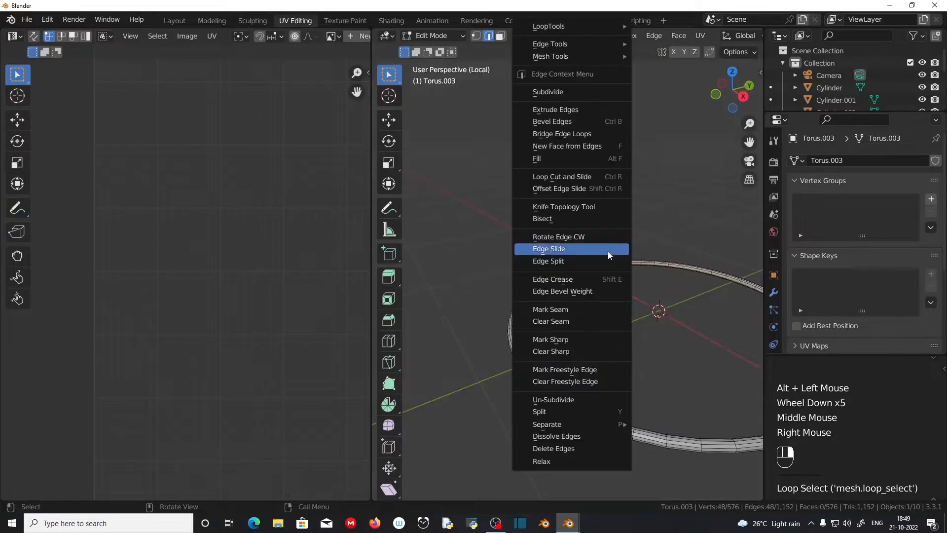
click(569, 309)
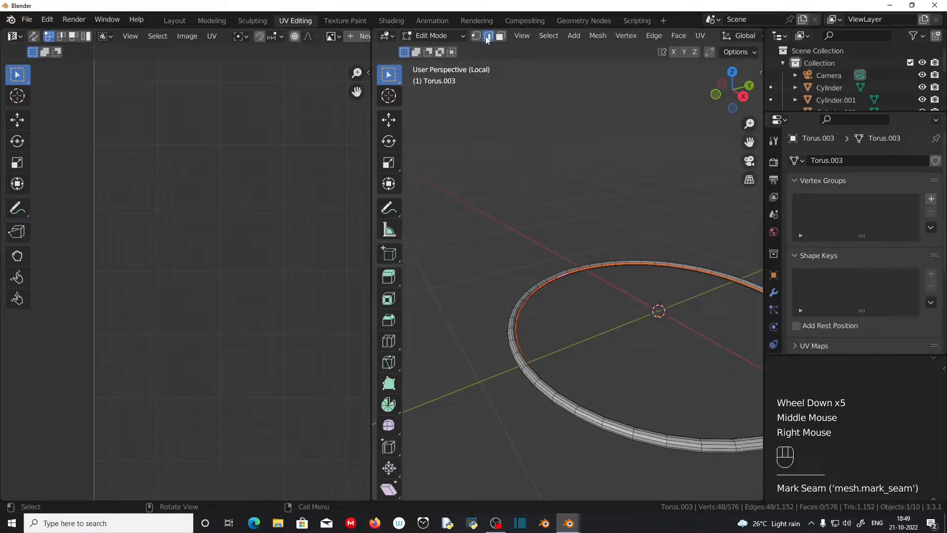
- From the top view, mark the cross-section edge loop of Torus.003 on the negative Y side as a seam
scroll(628, 326, up, 1)
key(KP_7)
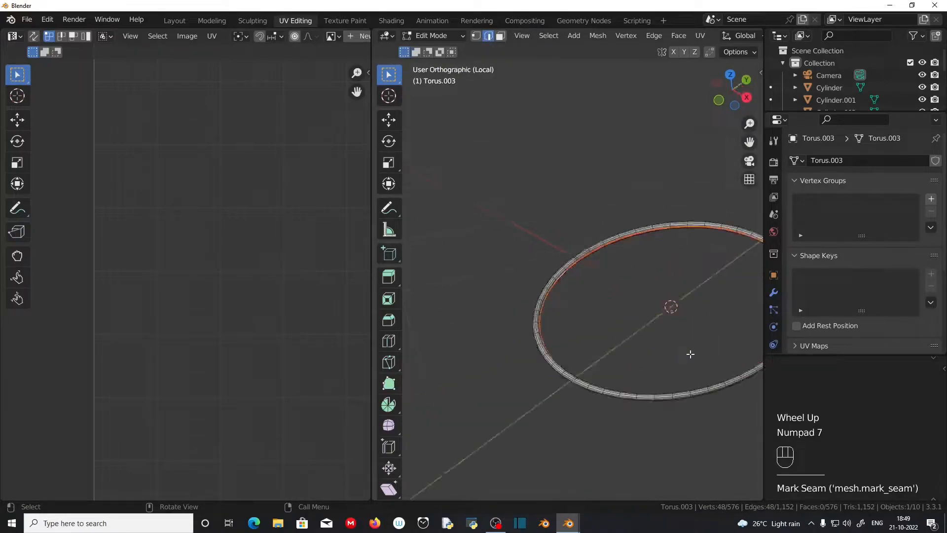
shift+middle_drag(689, 353, 602, 304)
scroll(581, 291, up, 2)
shift+middle_drag(594, 474, 597, 370)
scroll(597, 370, up, 2)
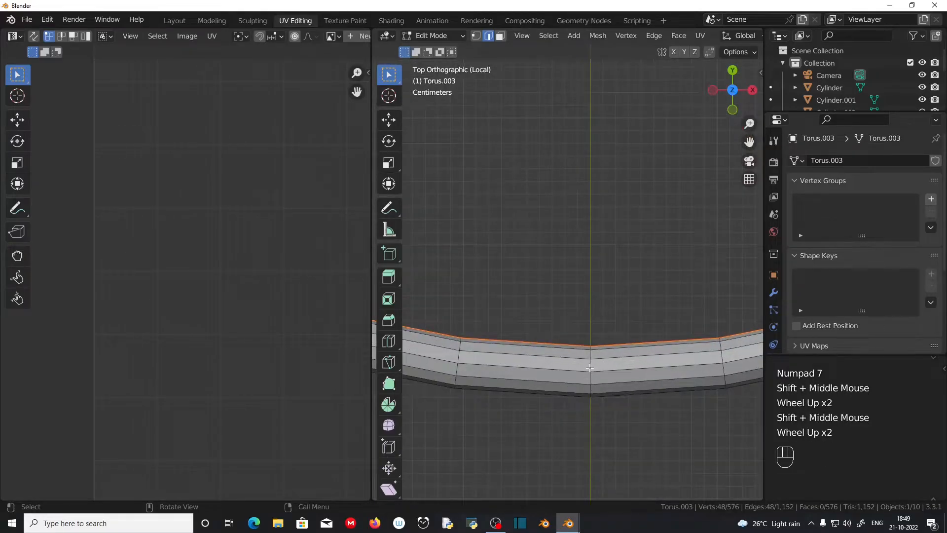
alt+click(590, 378)
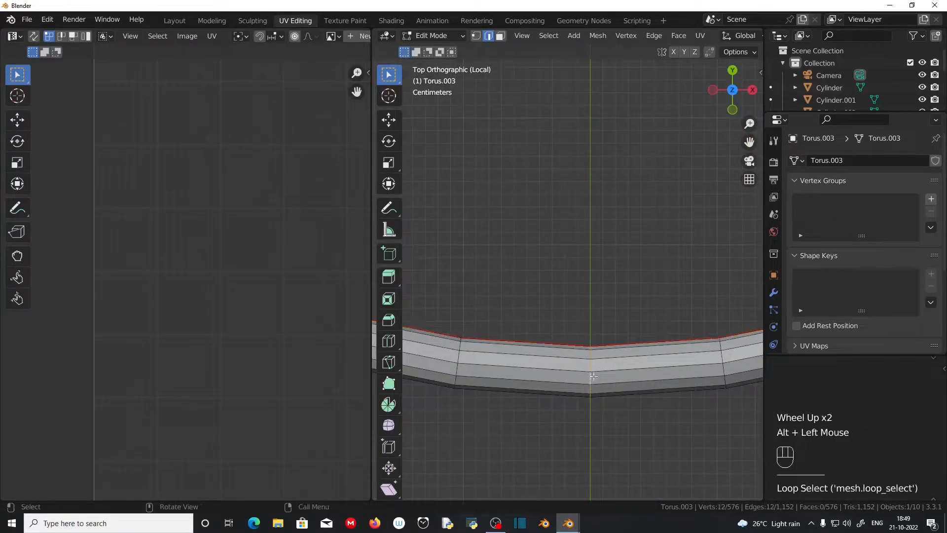
right_click(555, 177)
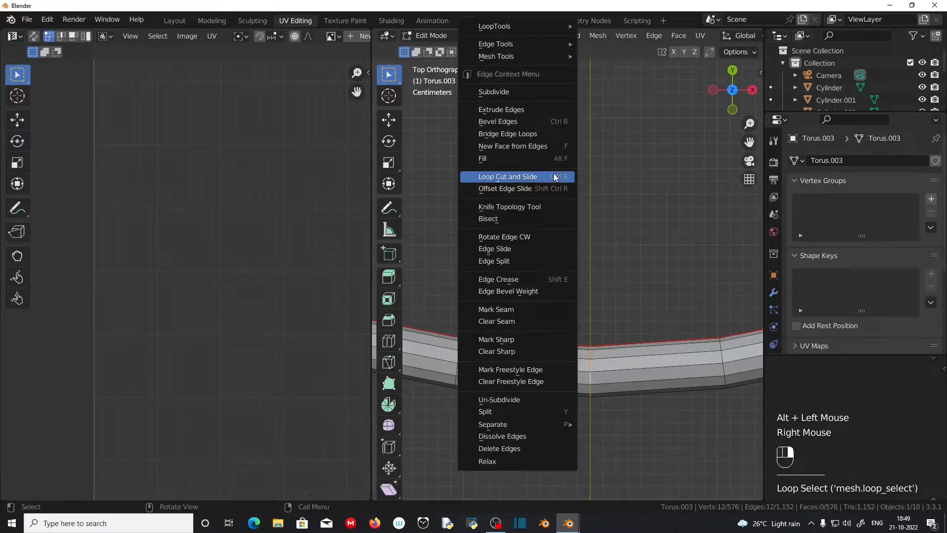
click(531, 309)
- Mark the opposite cross-section edge loop of Torus.003, on the positive Y side, as a seam
scroll(591, 246, down, 3)
shift+middle_drag(610, 232, 611, 344)
scroll(611, 343, down, 2)
scroll(583, 359, up, 5)
shift+middle_drag(586, 377, 573, 362)
scroll(573, 362, up, 1)
scroll(566, 324, up, 1)
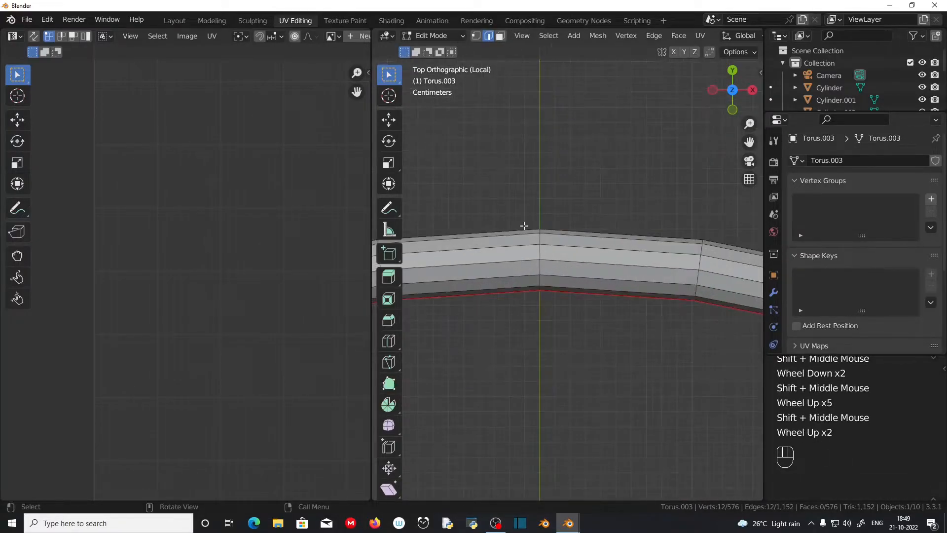
alt+click(538, 252)
middle_drag(541, 330, 544, 280)
right_click(522, 209)
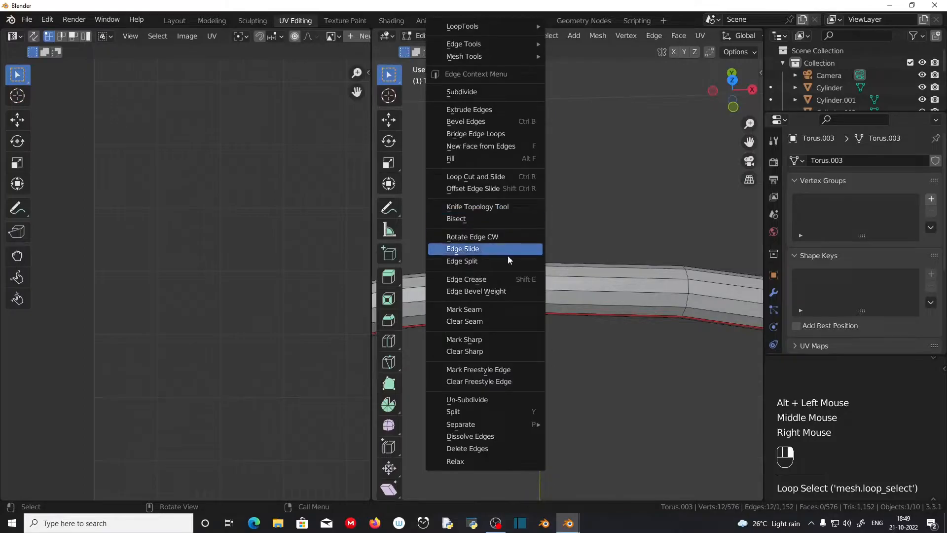
click(489, 308)
- Select the whole mesh of Torus.003 and unwrap it along its marked seams
scroll(535, 379, down, 6)
middle_drag(535, 312, 537, 285)
scroll(537, 286, up, 2)
key(a)
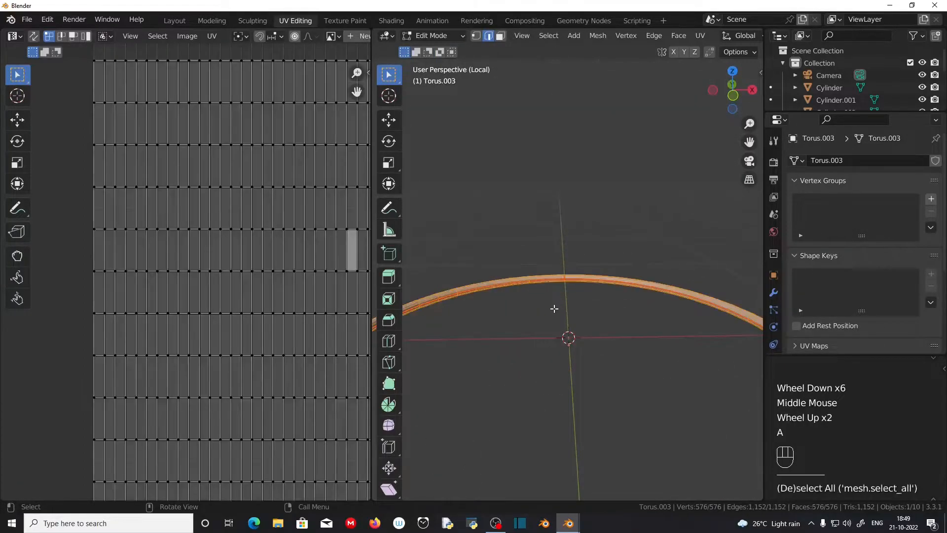
drag(693, 36, 705, 50)
scroll(514, 363, down, 2)
middle_drag(513, 364, 554, 292)
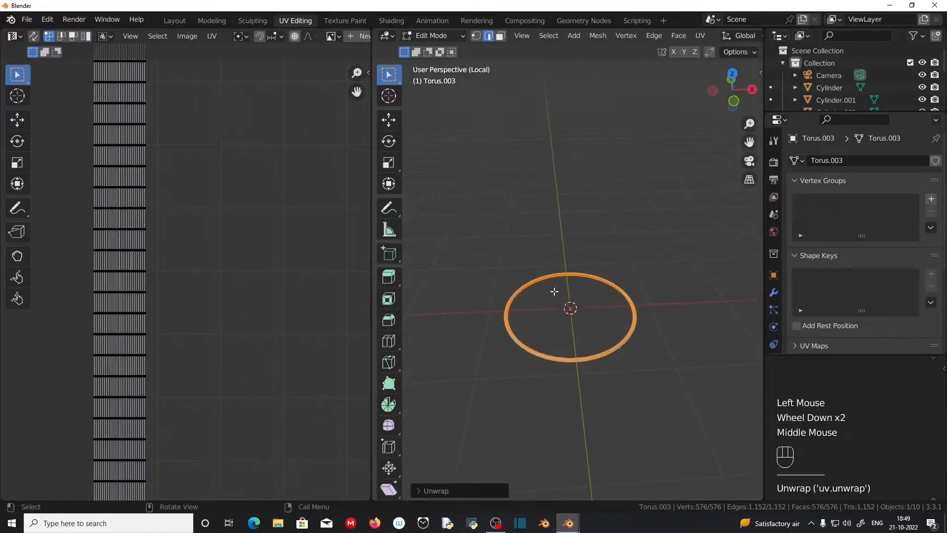
- Leave local view, select the tabletop rim Torus.001, and isolate it in the UV Editing workspace with its whole mesh selected
key(KP_Divide)
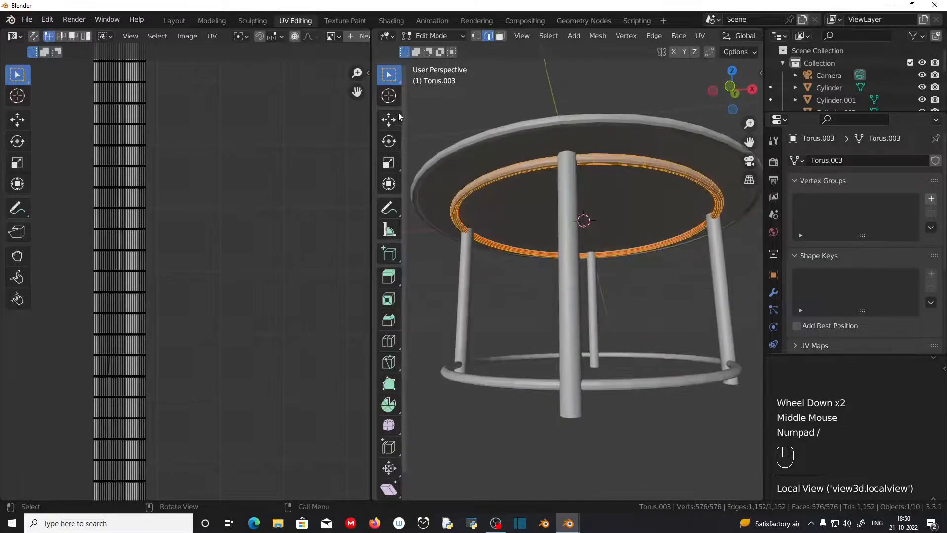
click(175, 20)
middle_drag(383, 196, 236, 189)
click(236, 188)
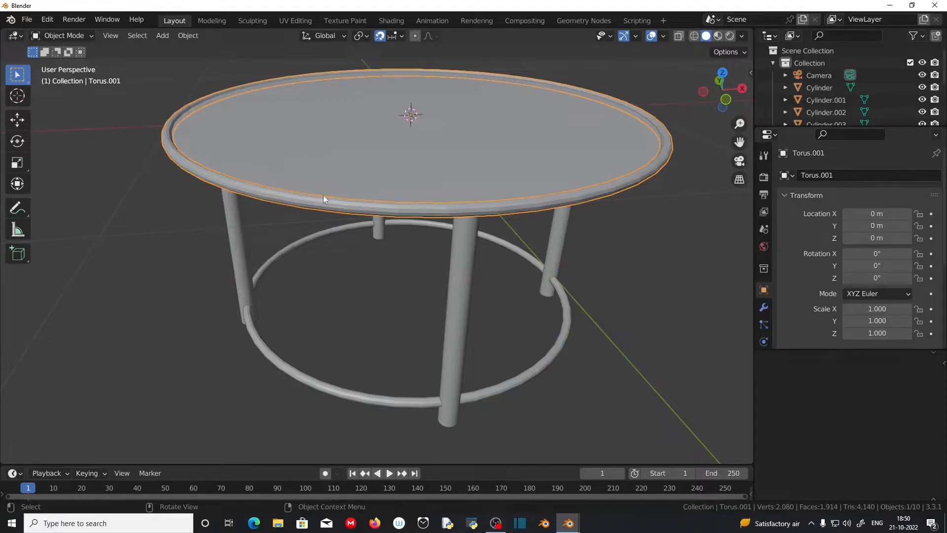
click(292, 21)
middle_drag(514, 246, 534, 281)
key(a)
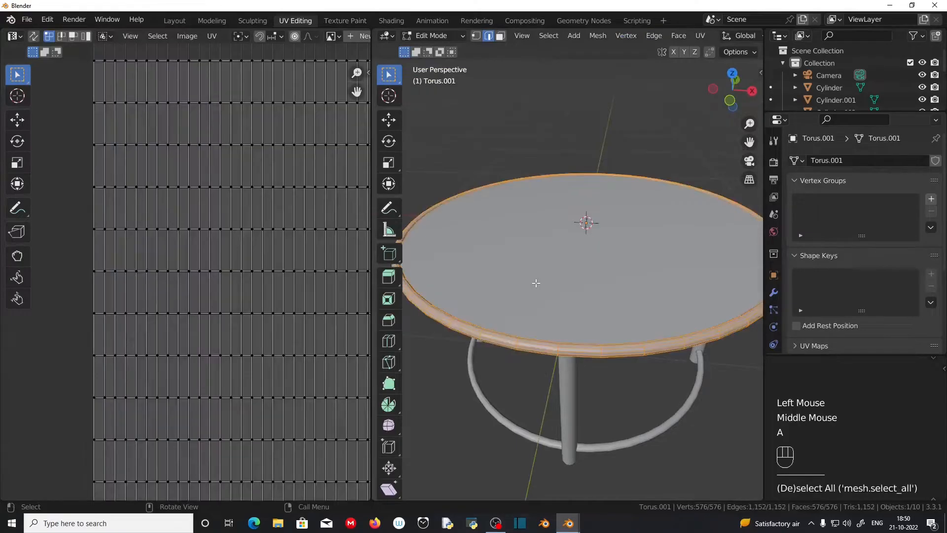
key(KP_Divide)
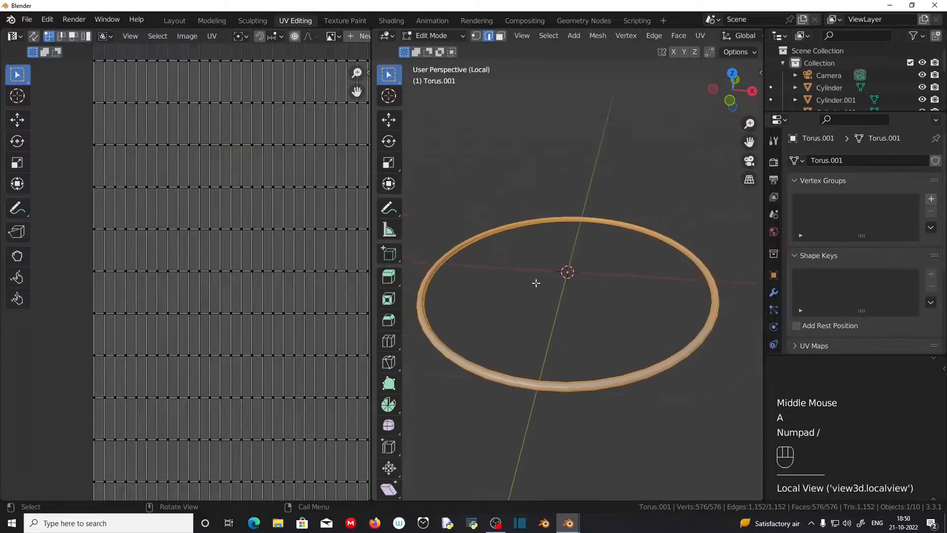
- Select the edge loop running around the inner side of Torus.001 and mark it as a seam
scroll(541, 278, up, 3)
middle_drag(541, 278, 535, 324)
scroll(687, 328, up, 2)
middle_drag(689, 358, 602, 313)
scroll(598, 326, up, 3)
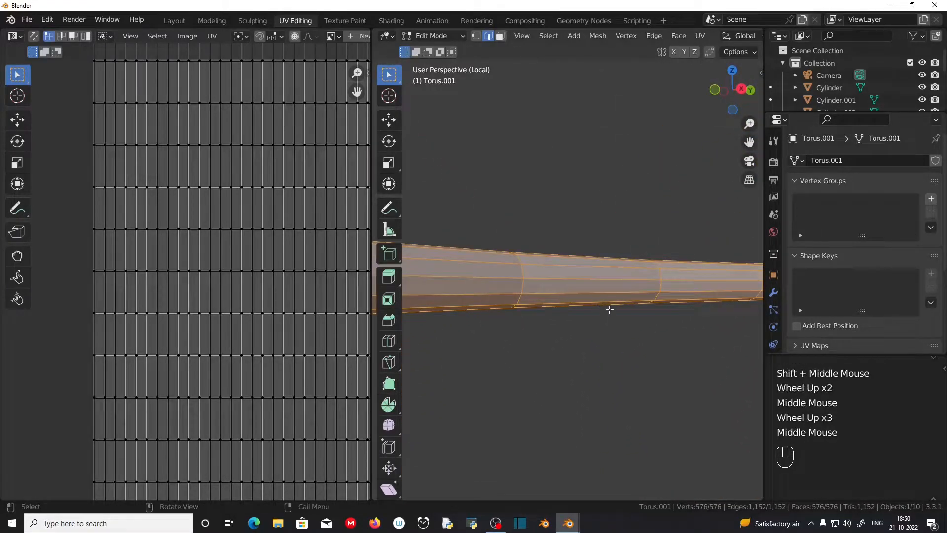
alt+click(600, 281)
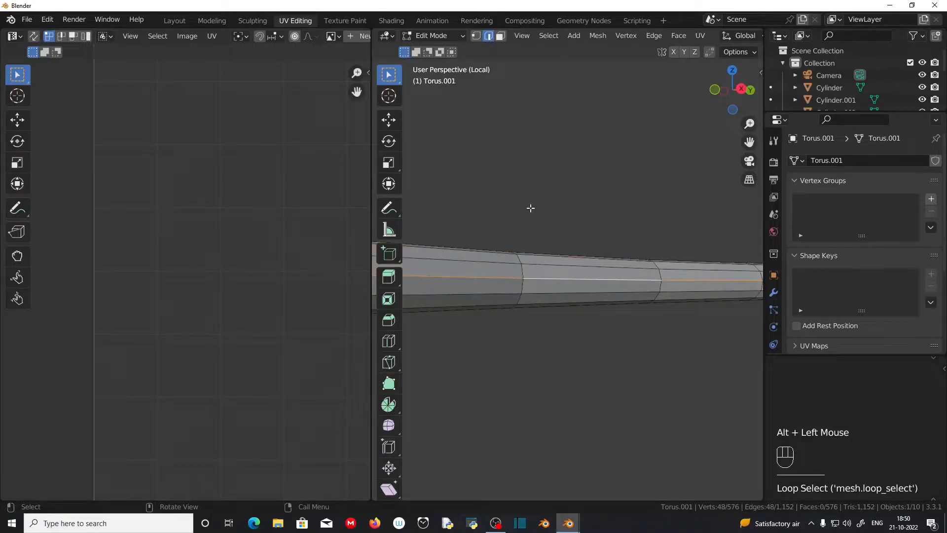
scroll(533, 339, down, 4)
middle_drag(533, 338, 539, 366)
right_click(539, 366)
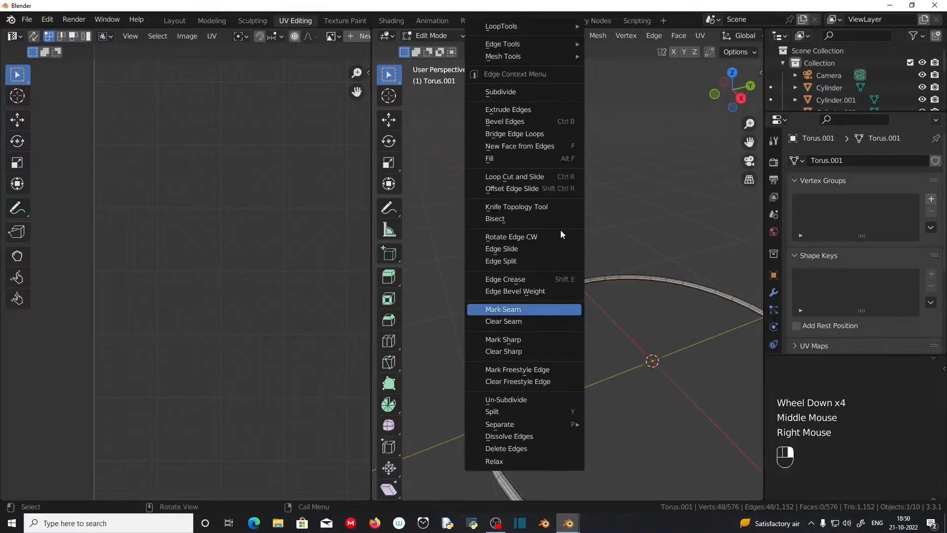
click(519, 311)
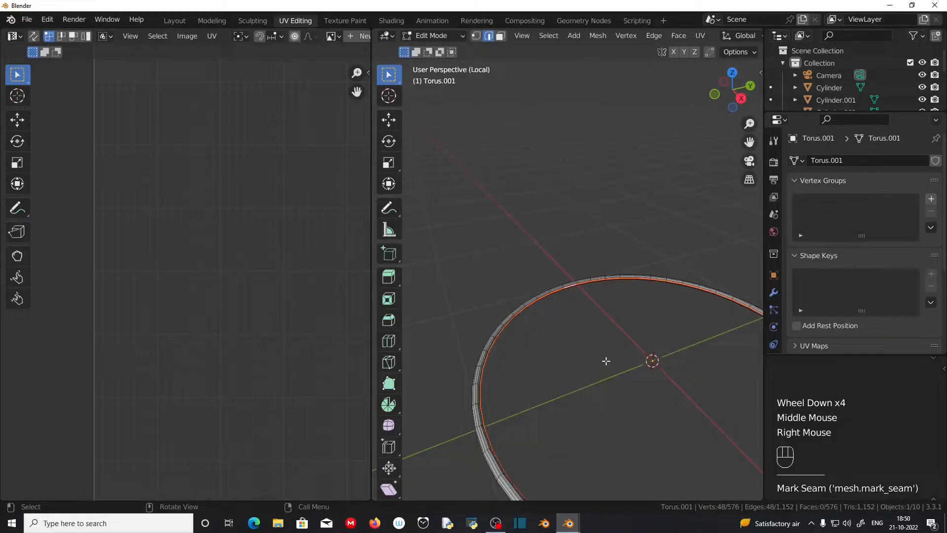
- From the top view, mark the cross-section edge loop of Torus.001 on the negative Y side as a seam
key(KP_7)
shift+middle_drag(615, 351, 460, 276)
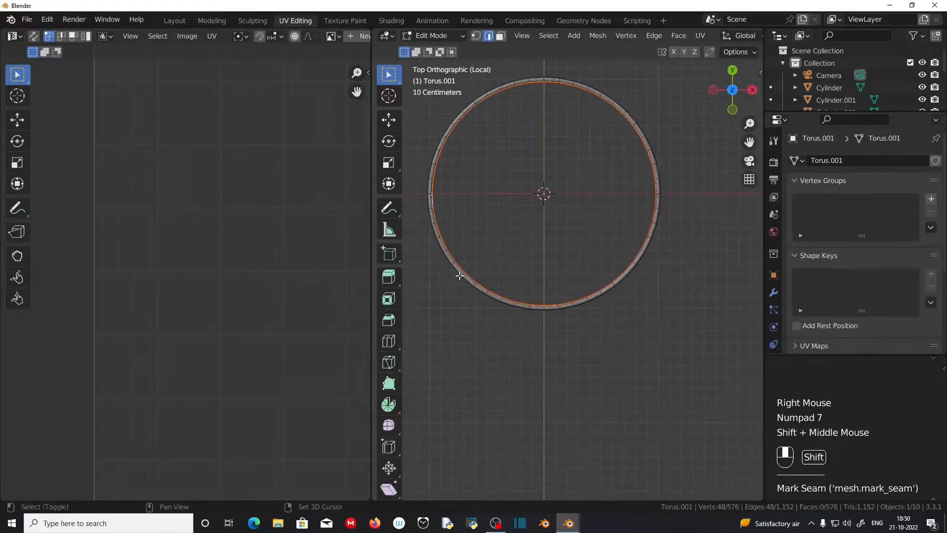
scroll(518, 312, up, 3)
shift+middle_drag(518, 312, 593, 375)
scroll(607, 323, up, 2)
scroll(593, 374, up, 3)
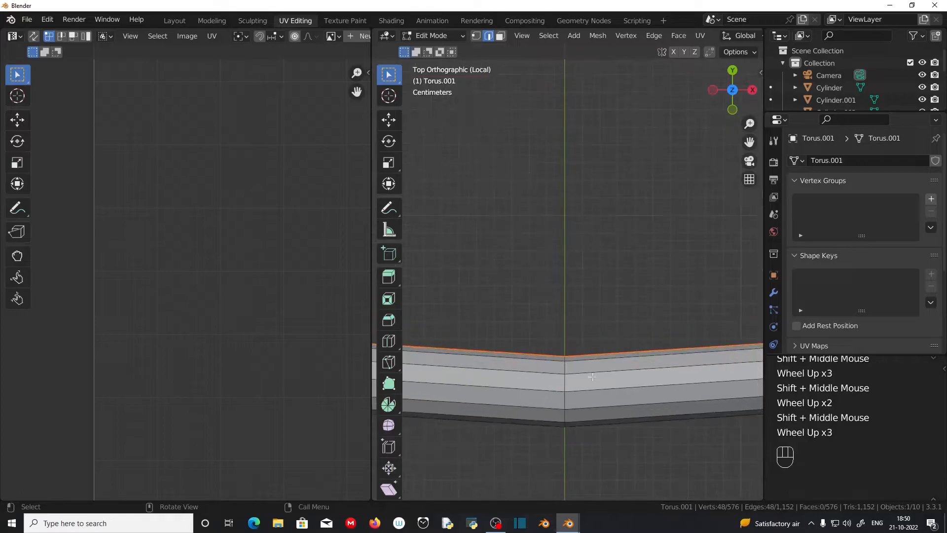
alt+click(564, 382)
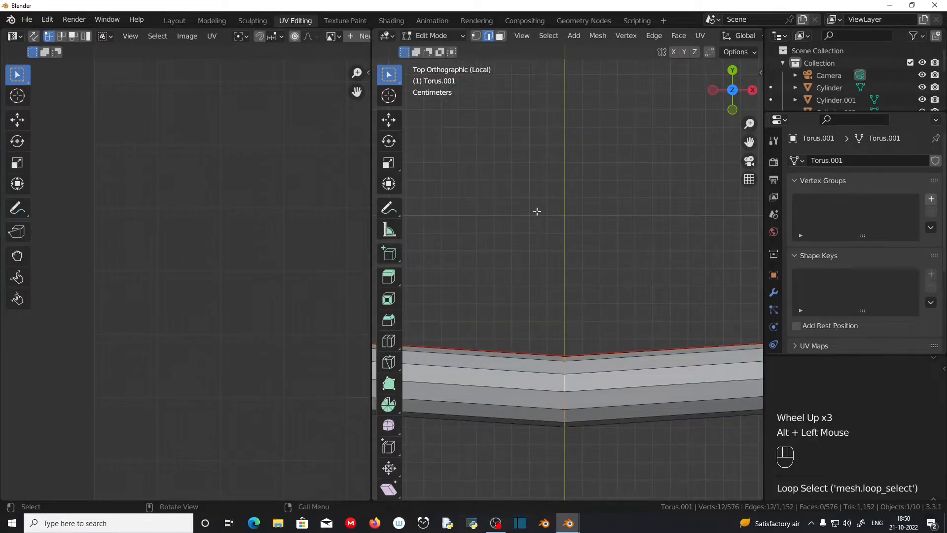
right_click(523, 173)
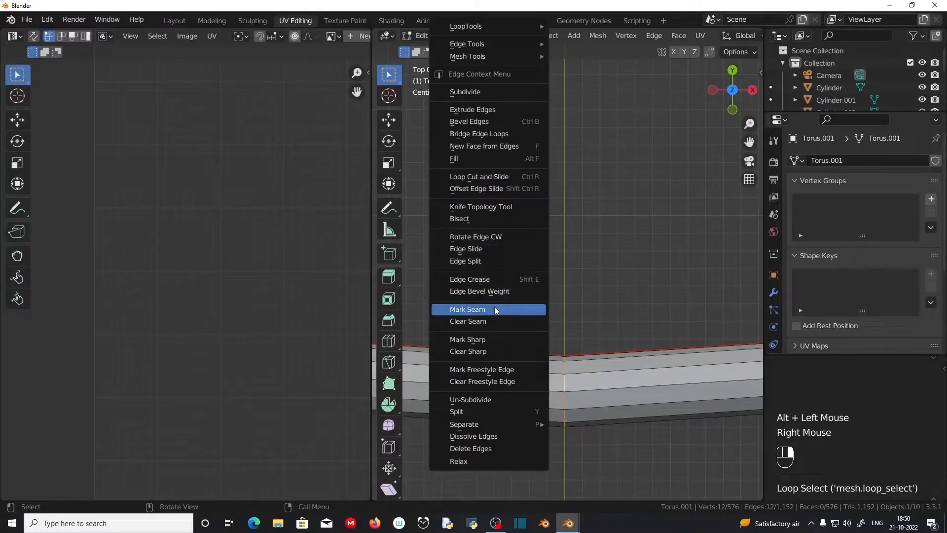
click(538, 309)
- Mark the cross-section edge loop of Torus.001 on the positive Y side as a seam
scroll(522, 300, down, 2)
shift+middle_drag(550, 281, 565, 63)
scroll(566, 233, down, 3)
mouse_move(567, 233)
shift+middle_down()
mouse_move(575, 215)
mouse_move(579, 228)
shift+middle_up()
scroll(575, 216, up, 6)
scroll(579, 228, up, 2)
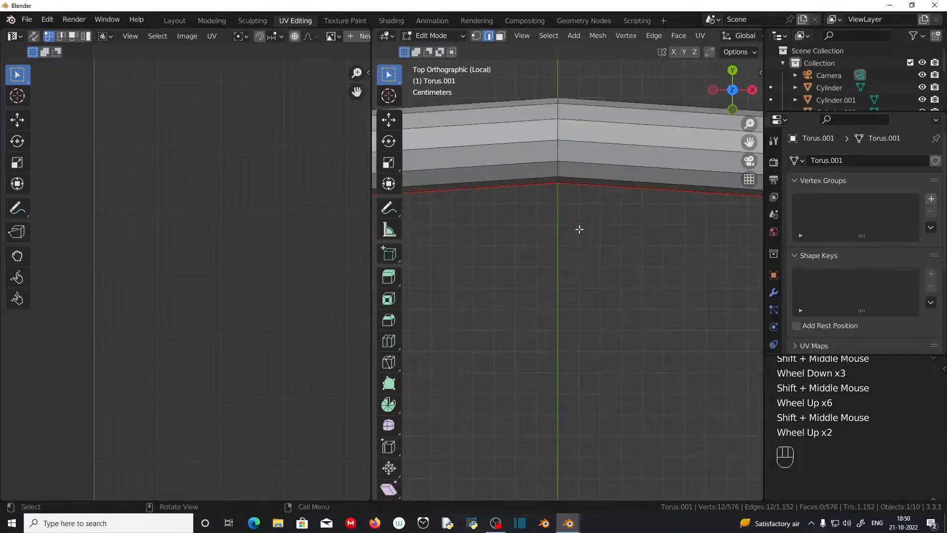
alt+click(558, 129)
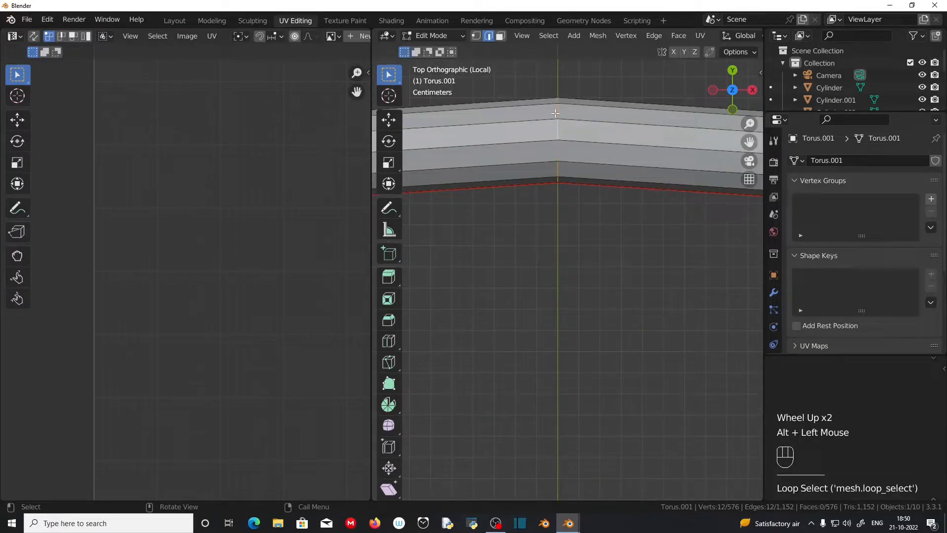
right_click(555, 114)
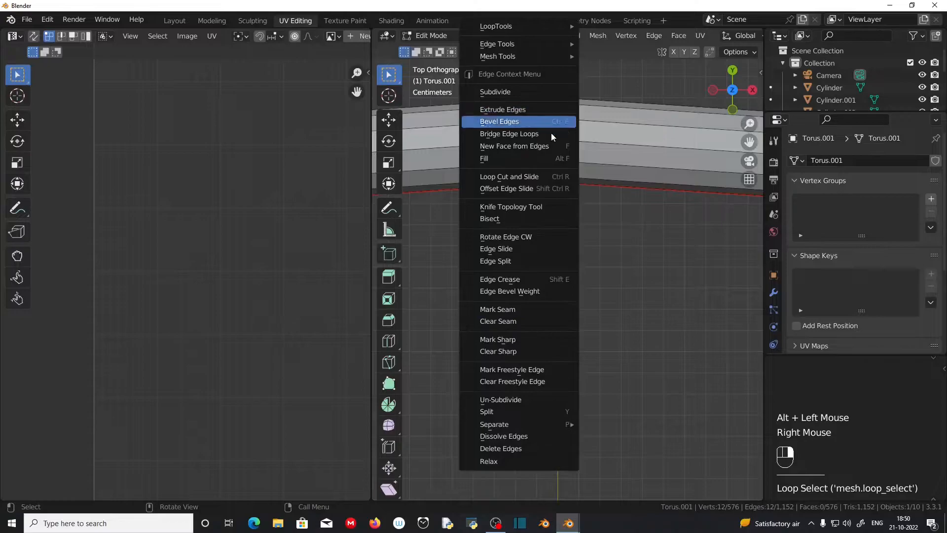
click(526, 307)
- Select the whole mesh of Torus.001 and unwrap it along its marked seams
scroll(528, 273, down, 7)
shift+middle_drag(529, 273, 551, 245)
scroll(552, 246, up, 3)
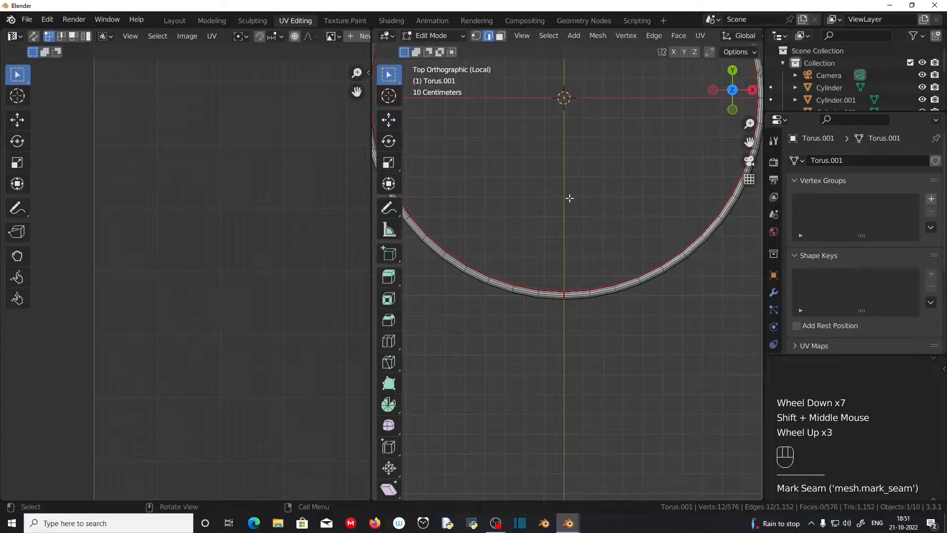
key(a)
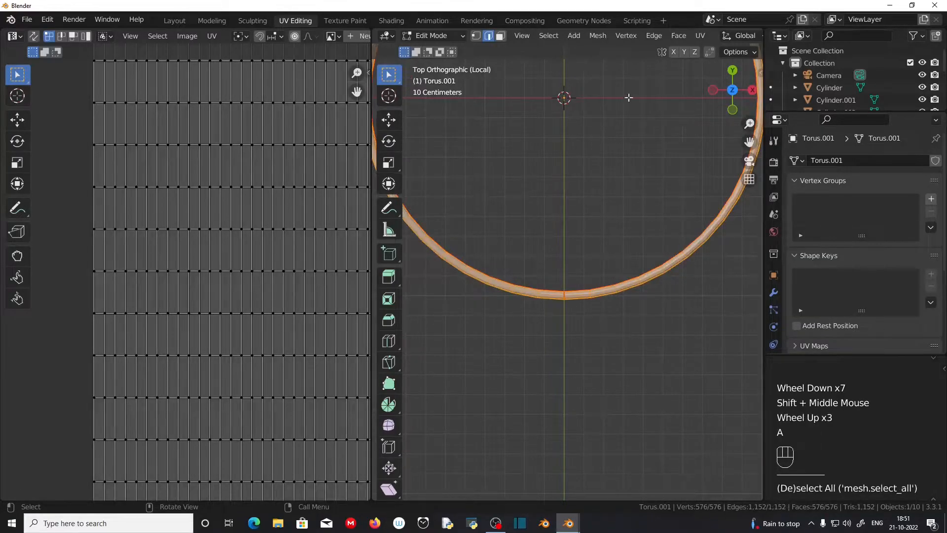
click(699, 35)
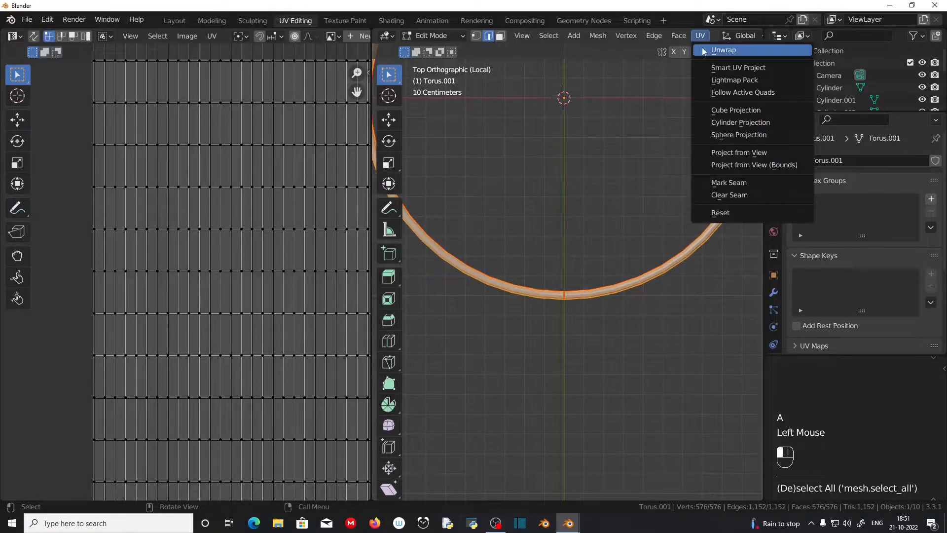
click(703, 50)
- Return to the Layout workspace, deselect everything, and examine the complete table's top, legs and lower ring from several angles
scroll(558, 235, down, 3)
scroll(584, 264, up, 2)
middle_drag(558, 235, 285, 105)
scroll(587, 257, up, 2)
click(174, 20)
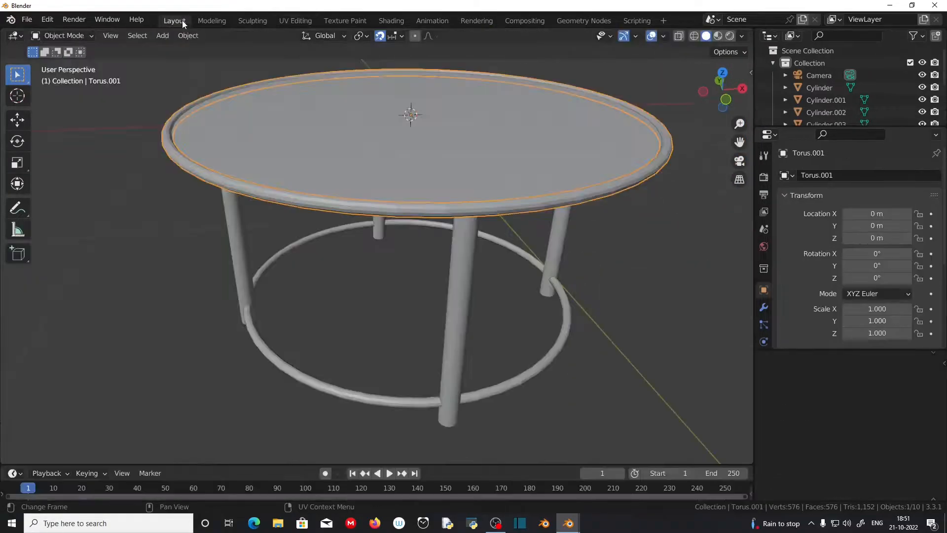
scroll(459, 342, down, 3)
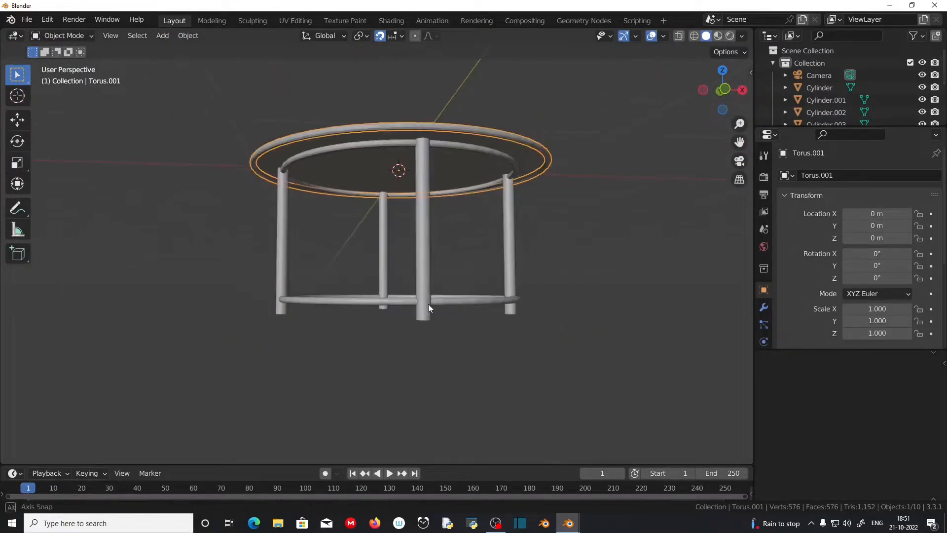
middle_drag(428, 304, 460, 345)
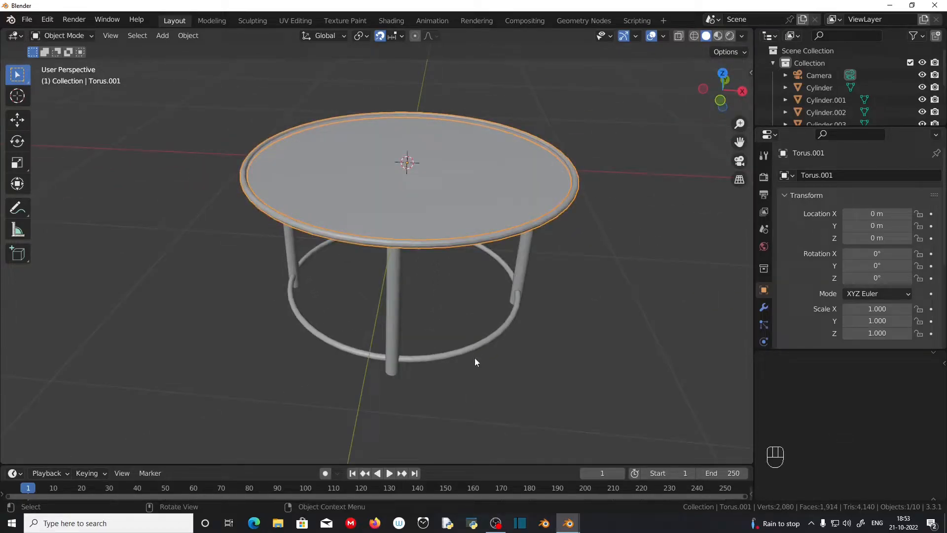
middle_drag(395, 283, 434, 320)
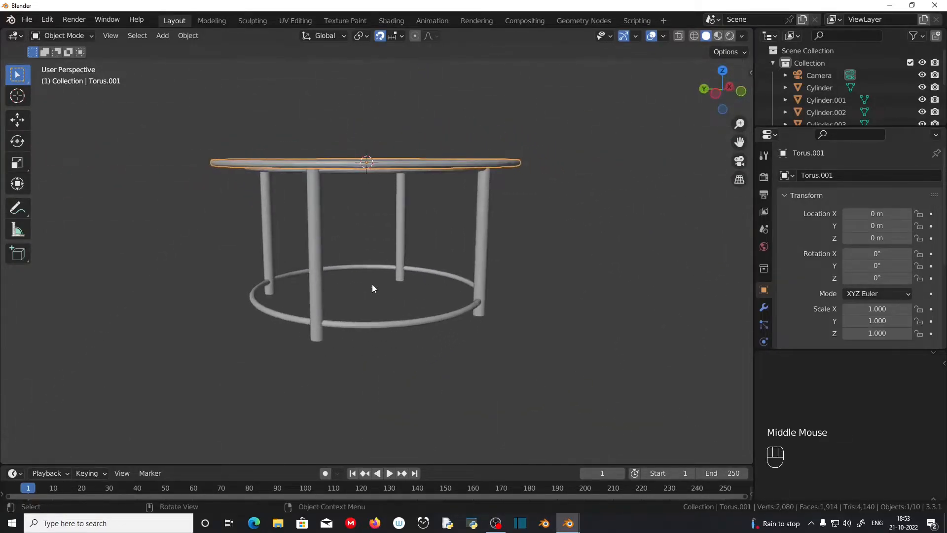
middle_drag(375, 286, 306, 265)
scroll(305, 266, up, 2)
middle_drag(419, 281, 441, 274)
click(395, 314)
mouse_move(394, 313)
middle_down()
mouse_move(471, 330)
mouse_move(410, 318)
middle_up()
middle_drag(312, 321, 402, 338)
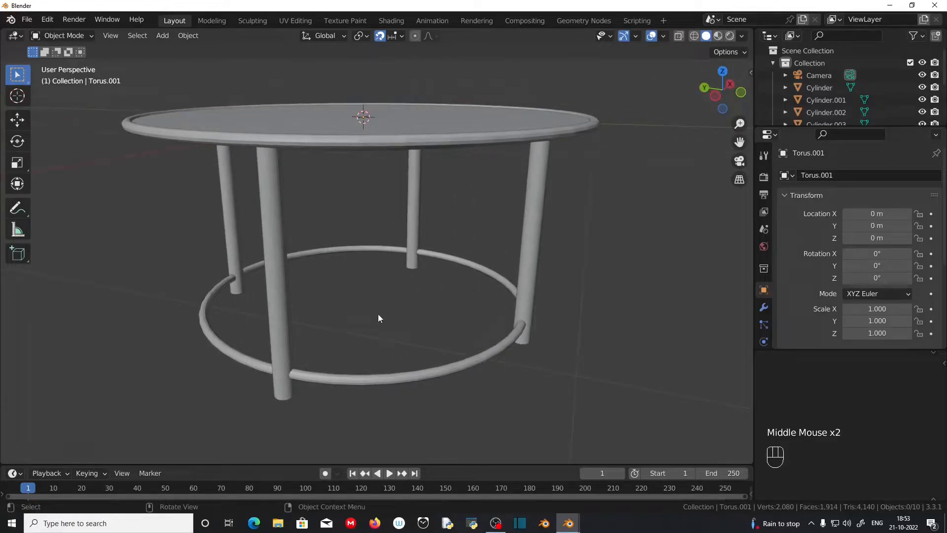
- Switch to Firefox, search Google for textures.com and open the site's texture library
click(375, 522)
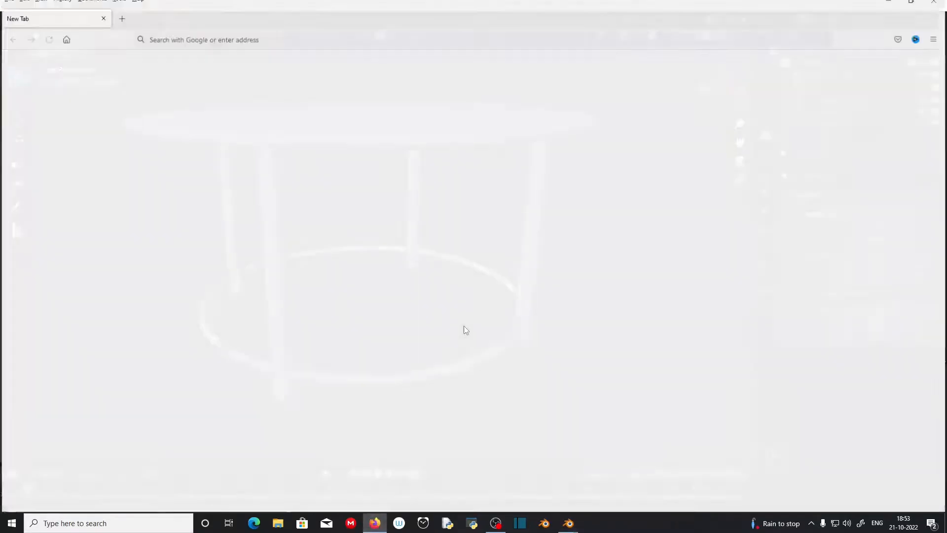
click(430, 251)
text(te)
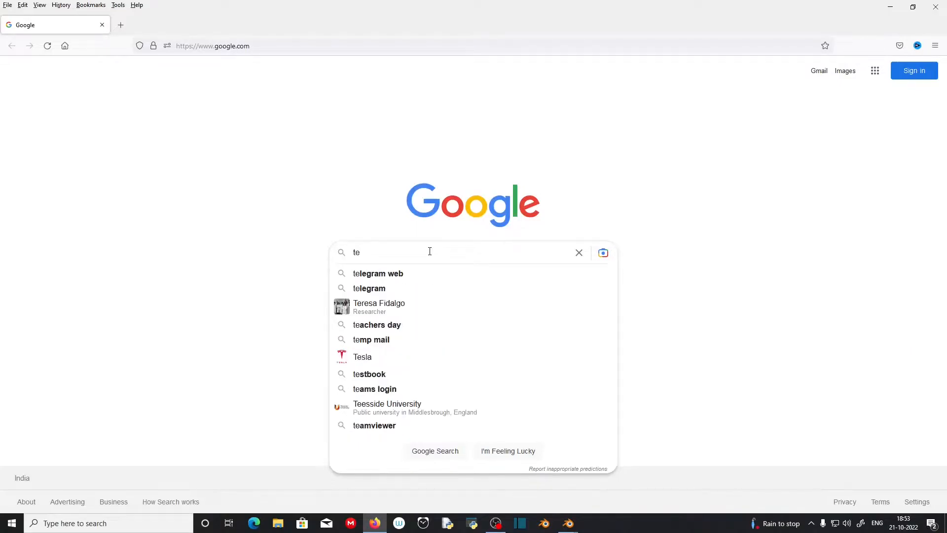
text(xtures.com)
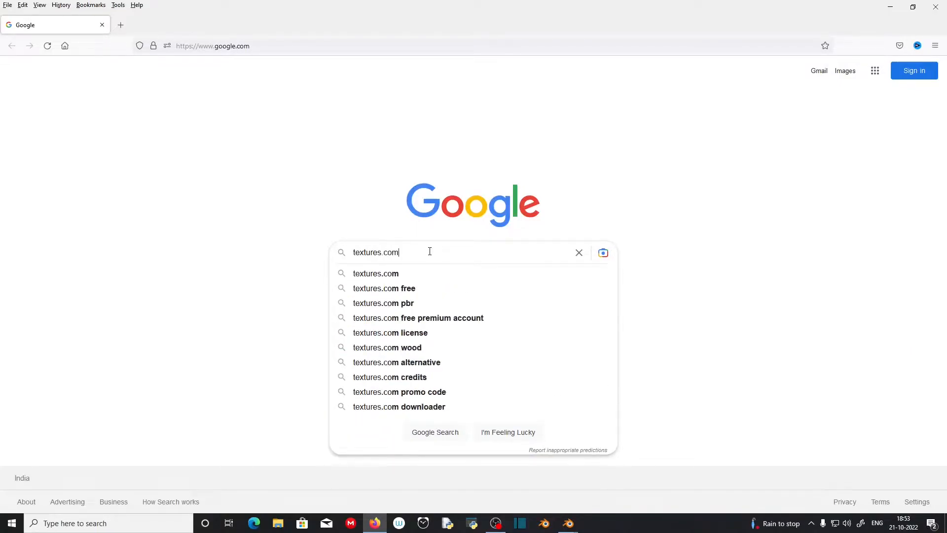
key(Return)
click(143, 171)
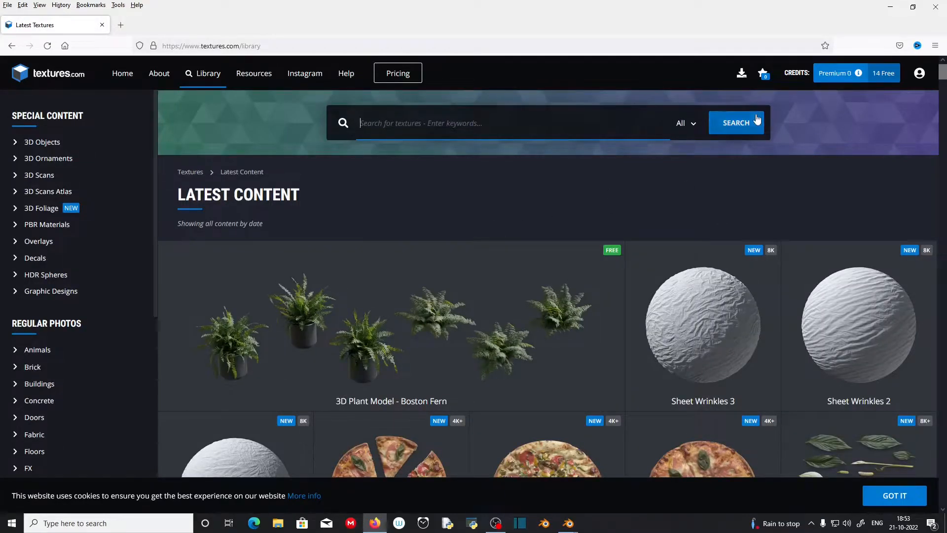
- Search the texture library for wood
click(470, 121)
click(470, 121)
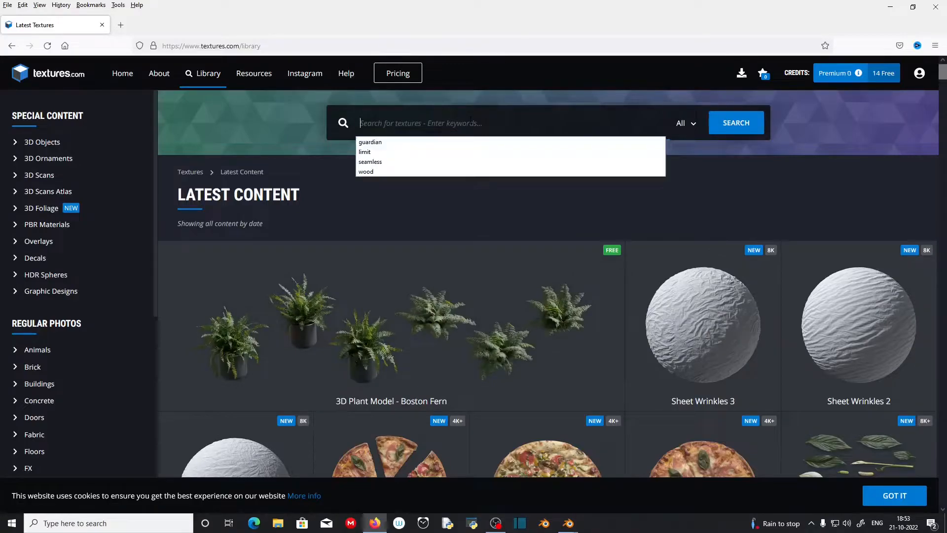
text(wood)
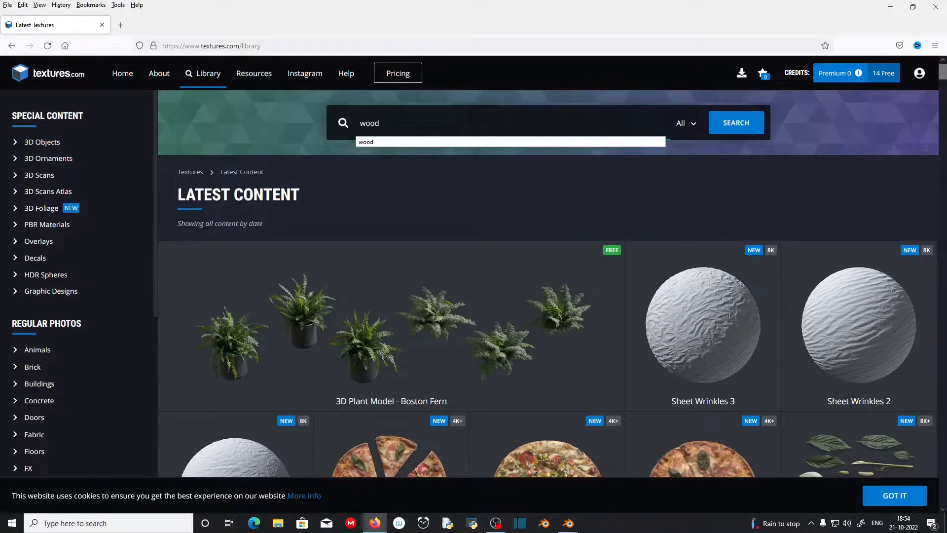
key(Return)
- Browse the wood results and open the light seamless plank texture WoodLogs0054
scroll(512, 311, down, 5)
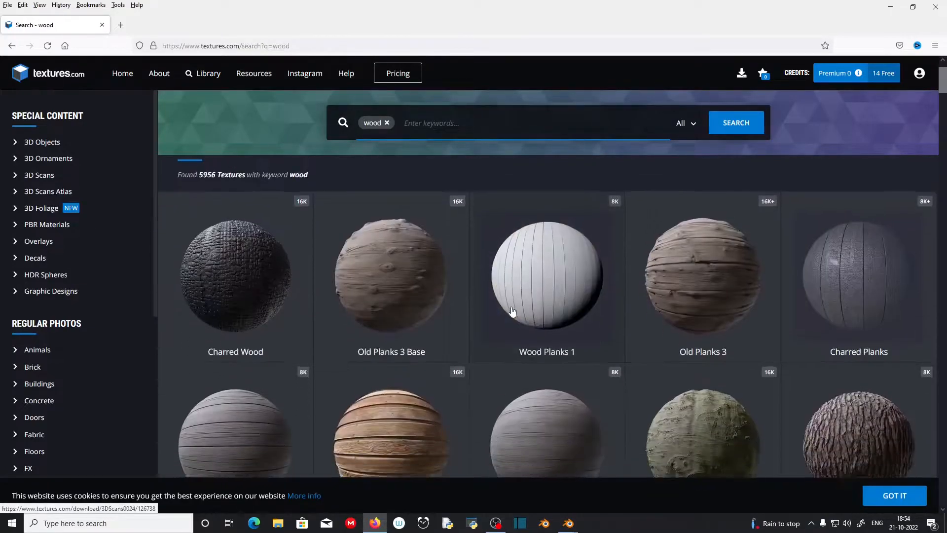
scroll(512, 311, down, 3)
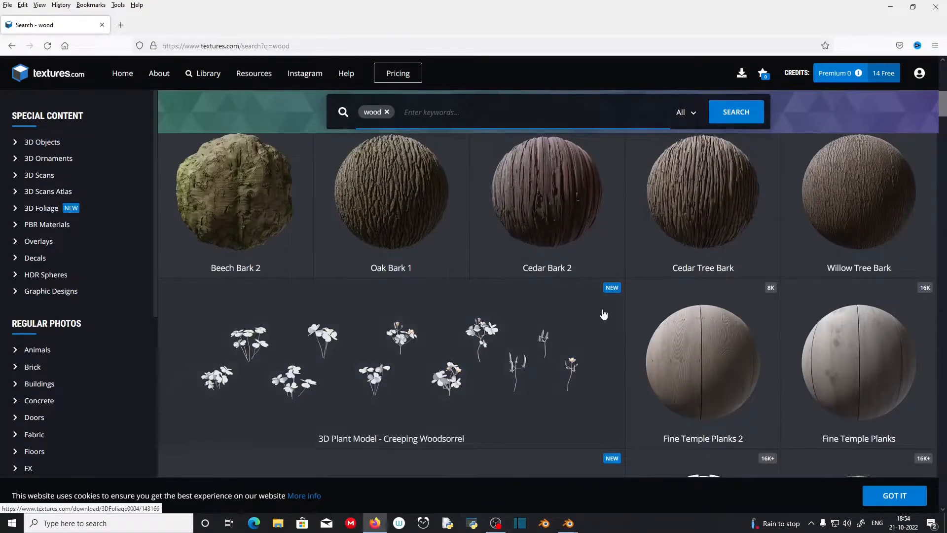
scroll(606, 315, down, 15)
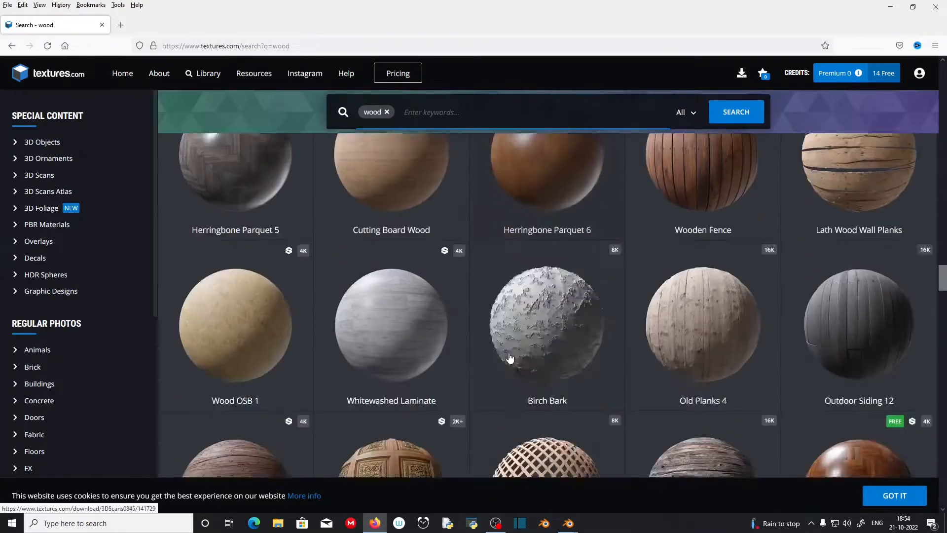
scroll(509, 358, down, 20)
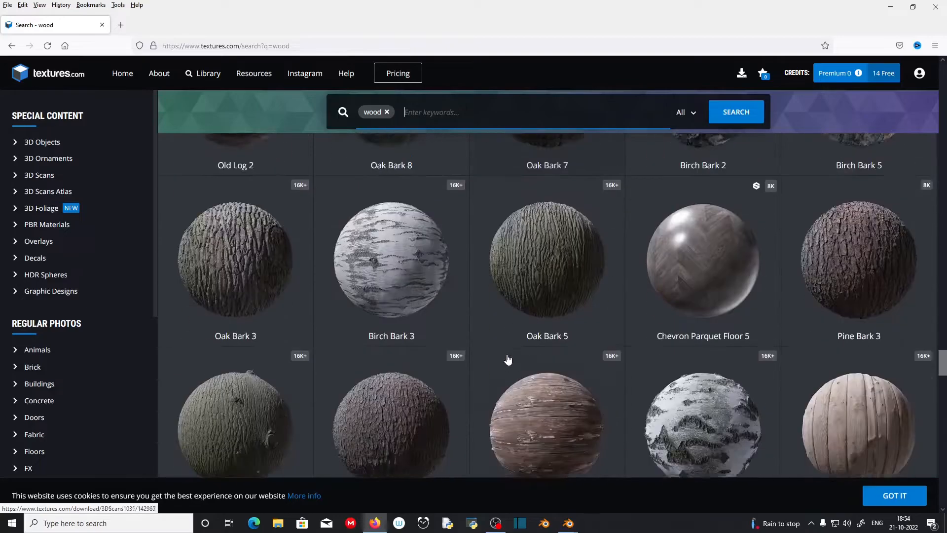
scroll(508, 360, down, 8)
scroll(568, 276, up, 1)
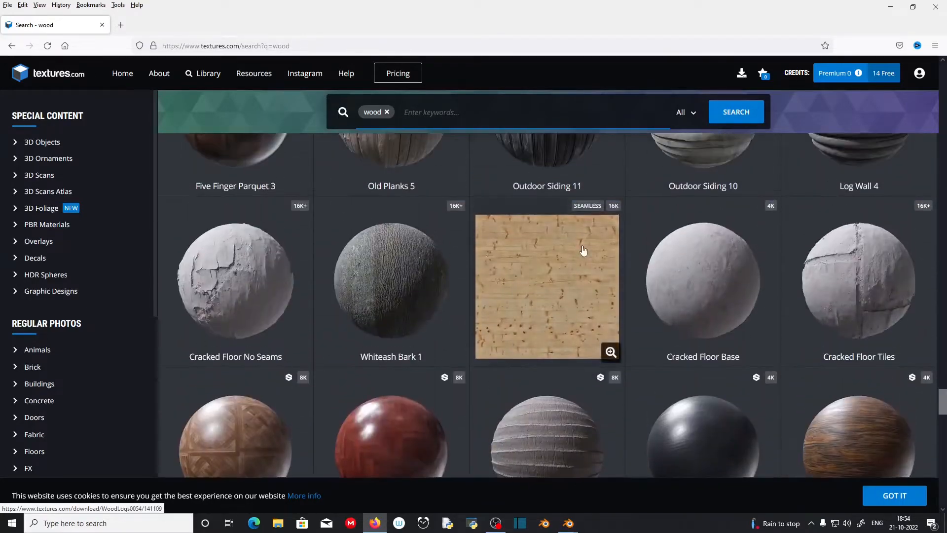
click(551, 274)
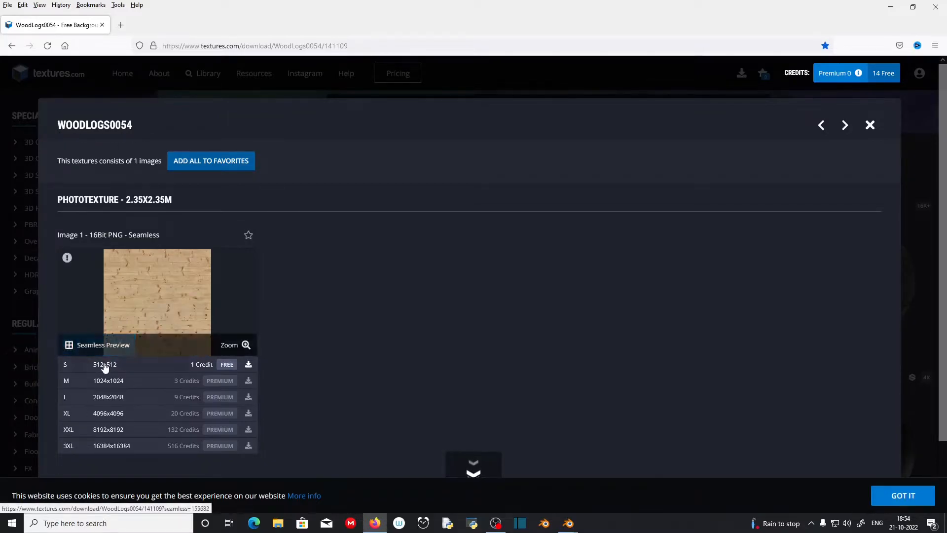
- Download the free 512x512 WoodLogs0054 image into the Desktop folder Youtube video 6 and close its details
click(248, 364)
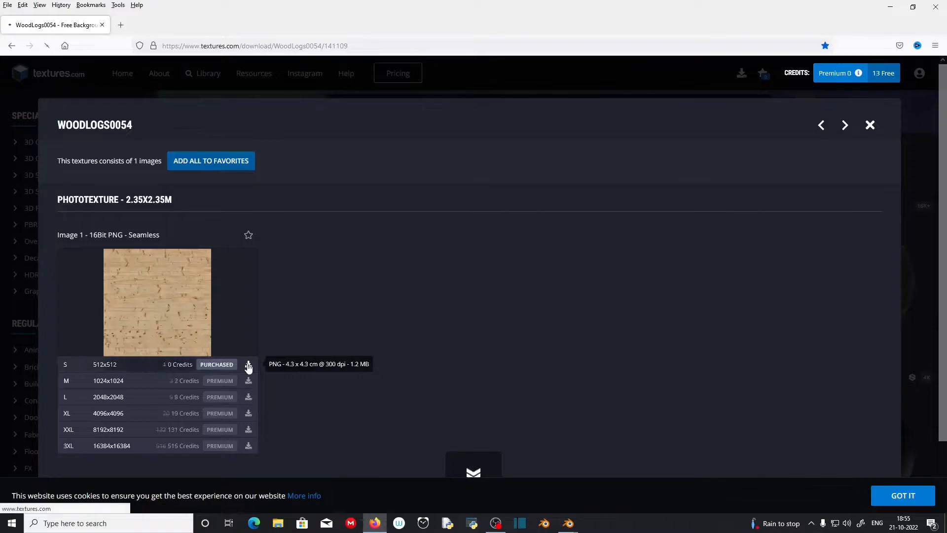
click(64, 120)
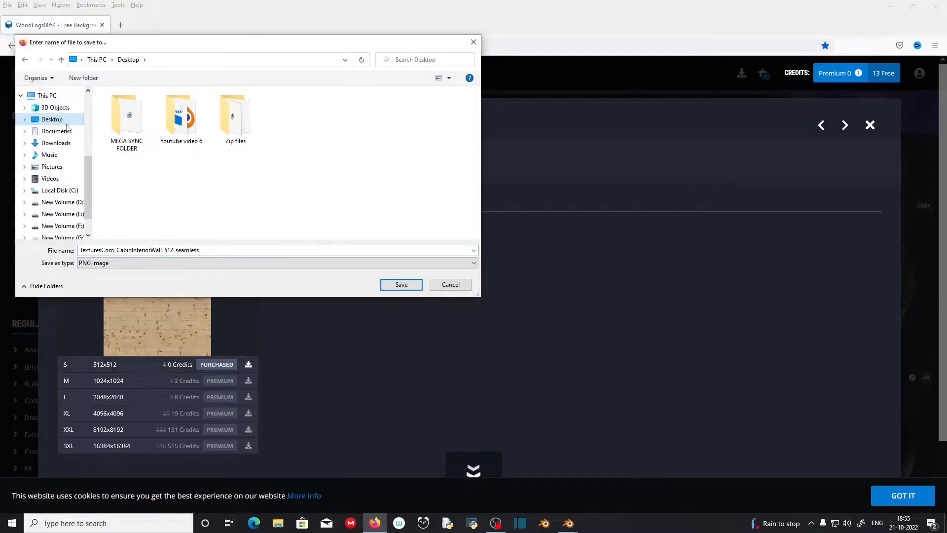
double_click(192, 136)
click(402, 285)
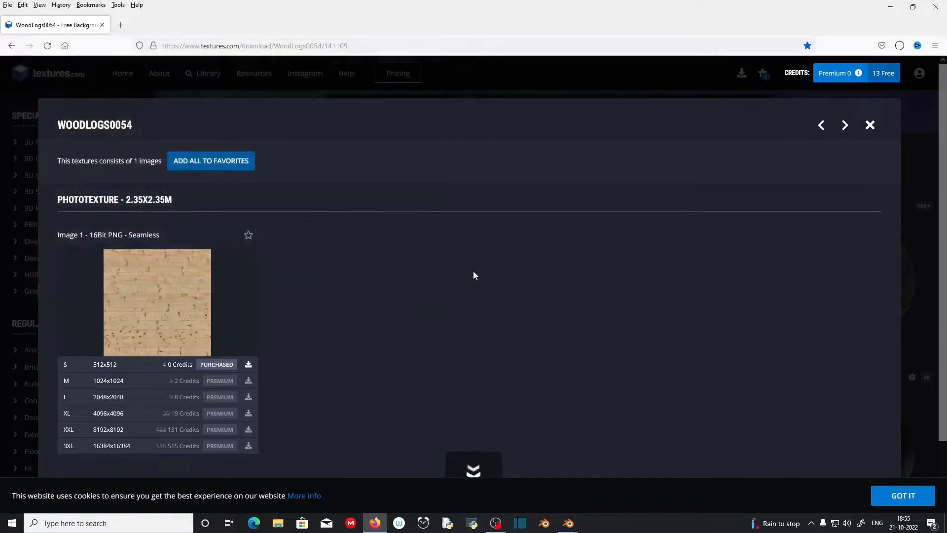
click(869, 125)
- Find the PlywoodNew0078 texture and save the free 1600x1600 version of Image 1 in the Youtube video 6 folder
scroll(582, 266, down, 10)
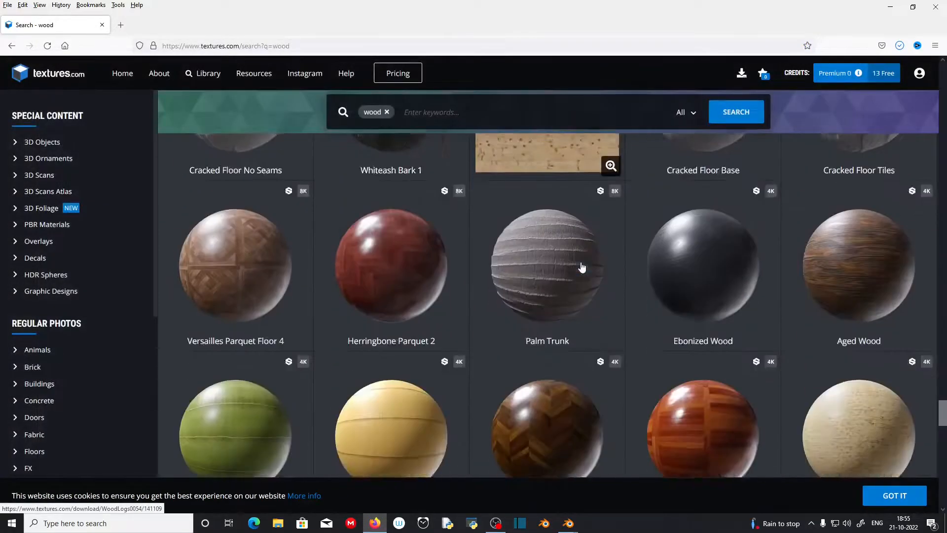
scroll(582, 267, down, 15)
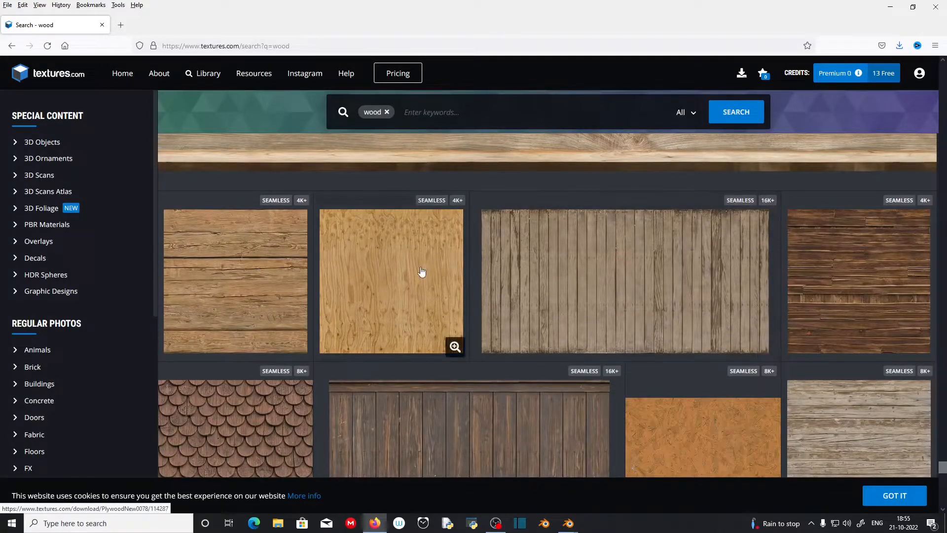
click(411, 272)
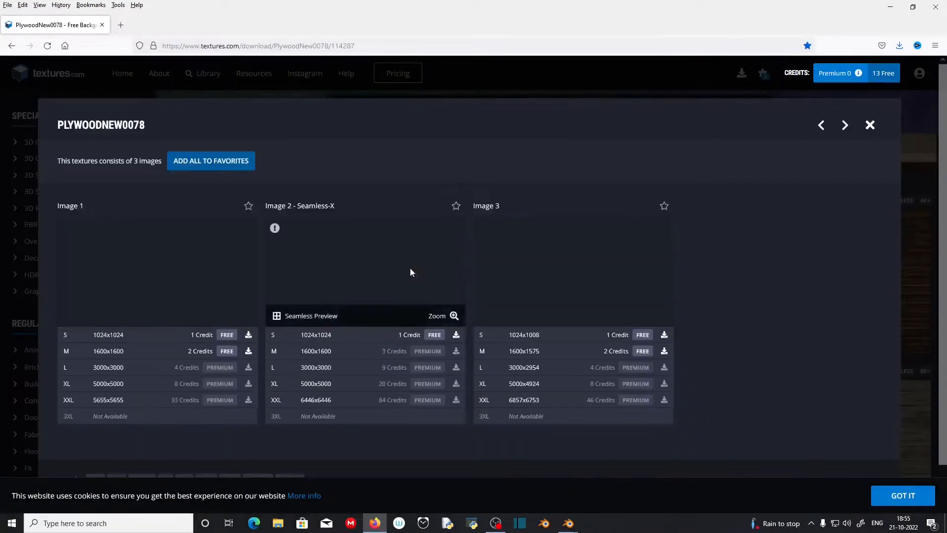
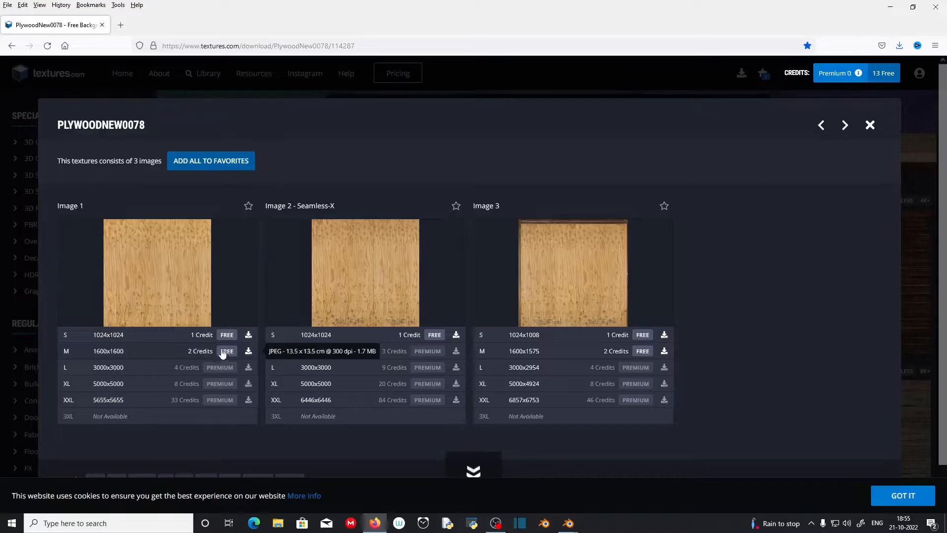
click(248, 352)
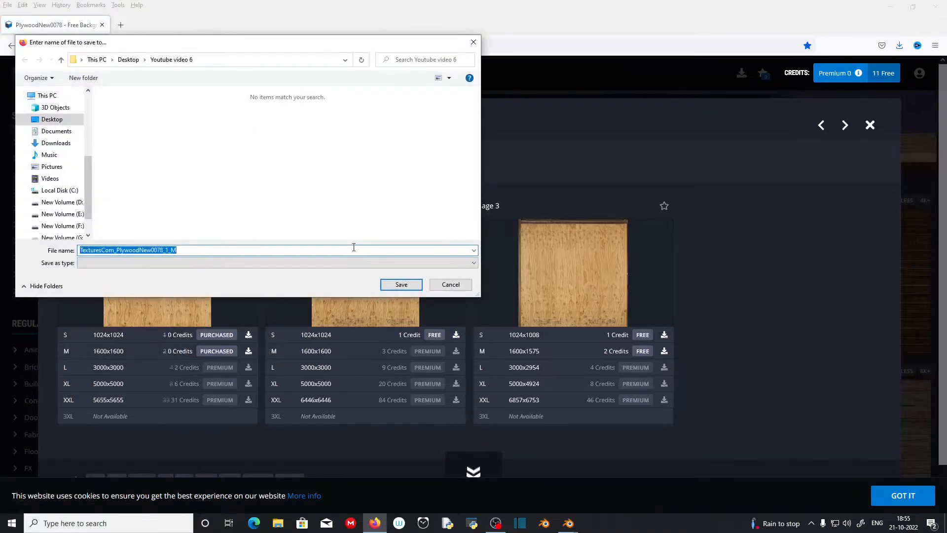
click(401, 285)
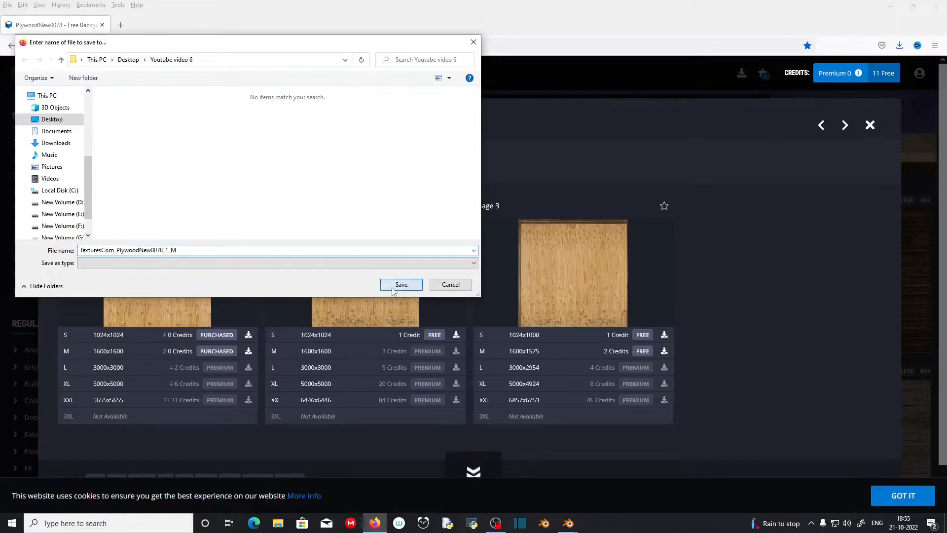
click(870, 125)
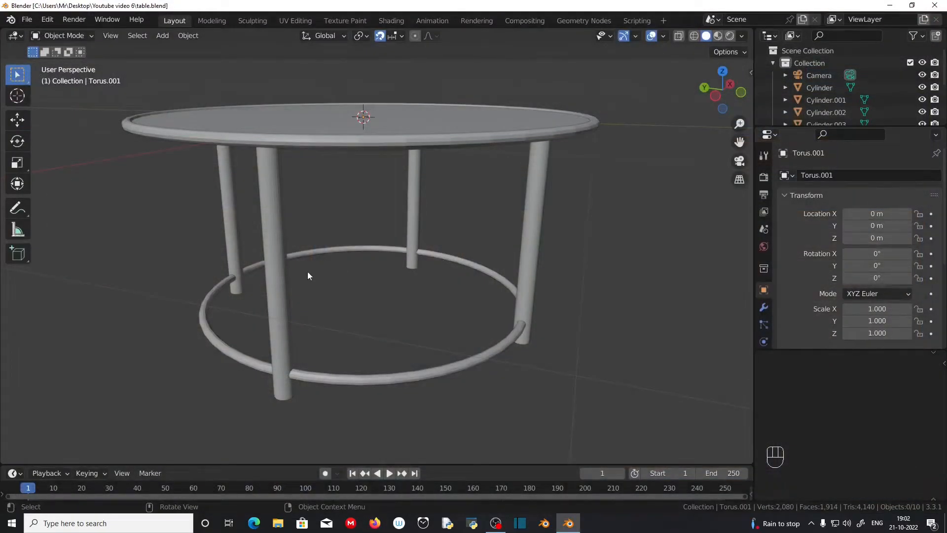
- Back in Blender, examine the round table's top, legs and rings from above, the side and below
middle_drag(308, 276, 325, 237)
scroll(388, 303, down, 2)
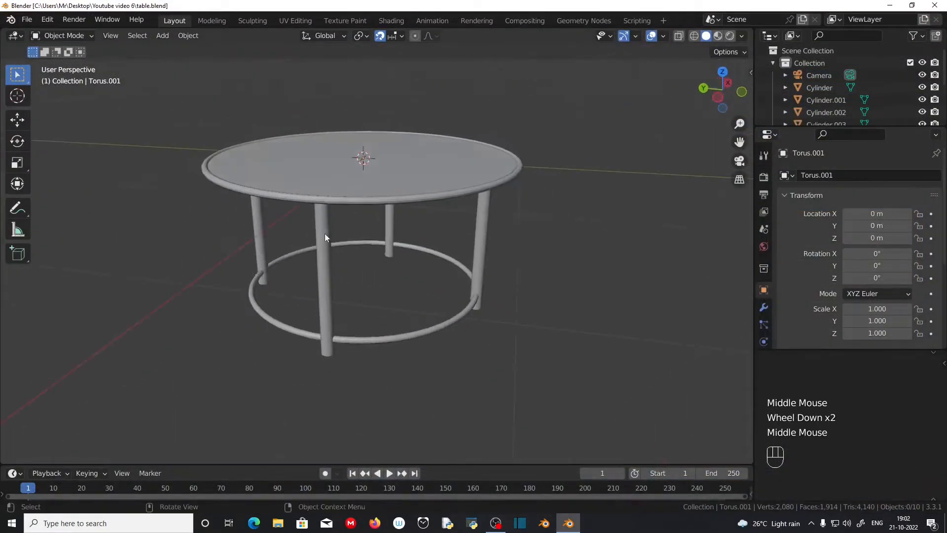
scroll(344, 301, down, 1)
middle_drag(345, 301, 407, 286)
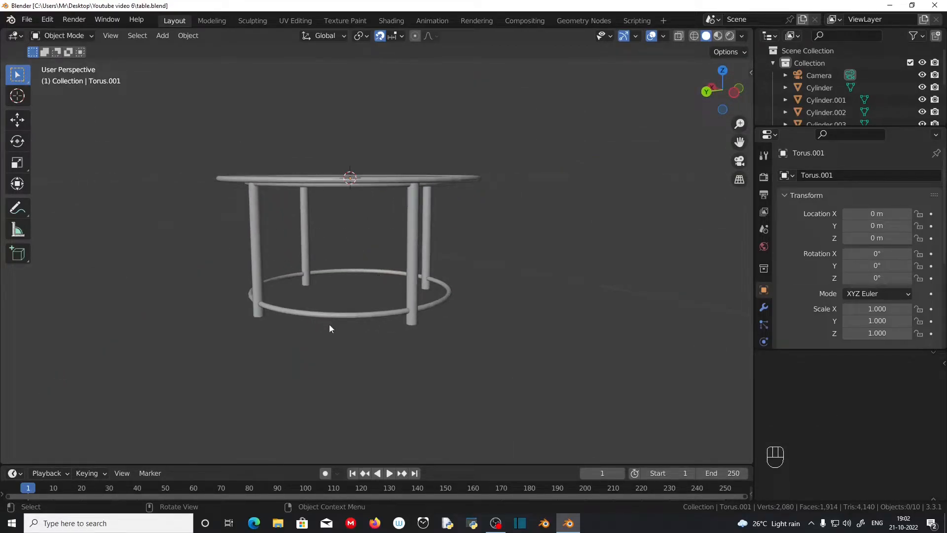
middle_drag(329, 325, 327, 313)
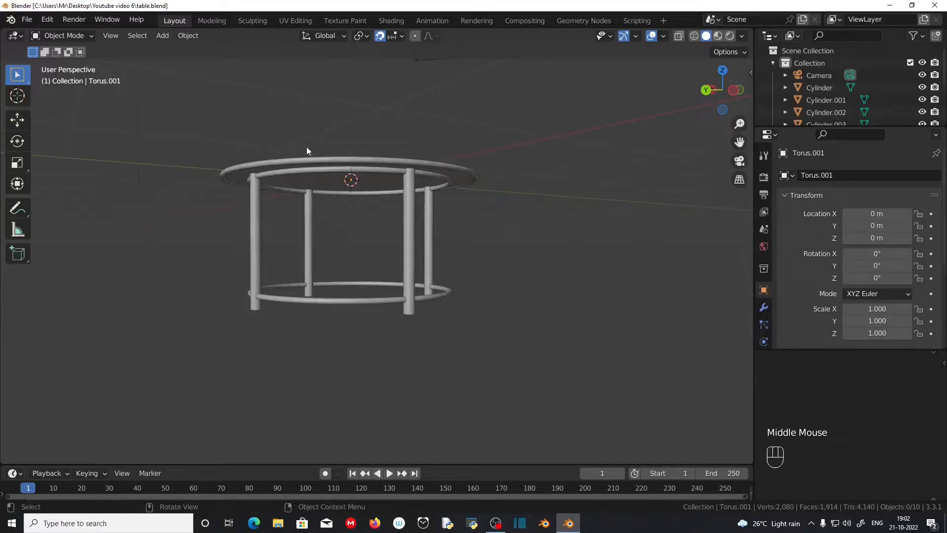
scroll(356, 337, up, 2)
middle_drag(356, 338, 391, 348)
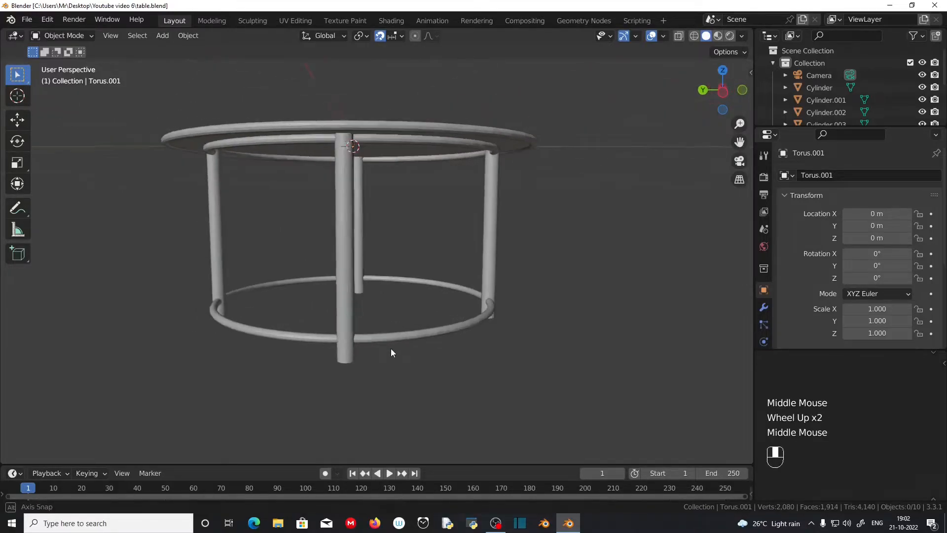
- Select the front table leg Cylinder.001 and show it in the Shading workspace
click(347, 254)
middle_drag(346, 254, 416, 292)
click(417, 292)
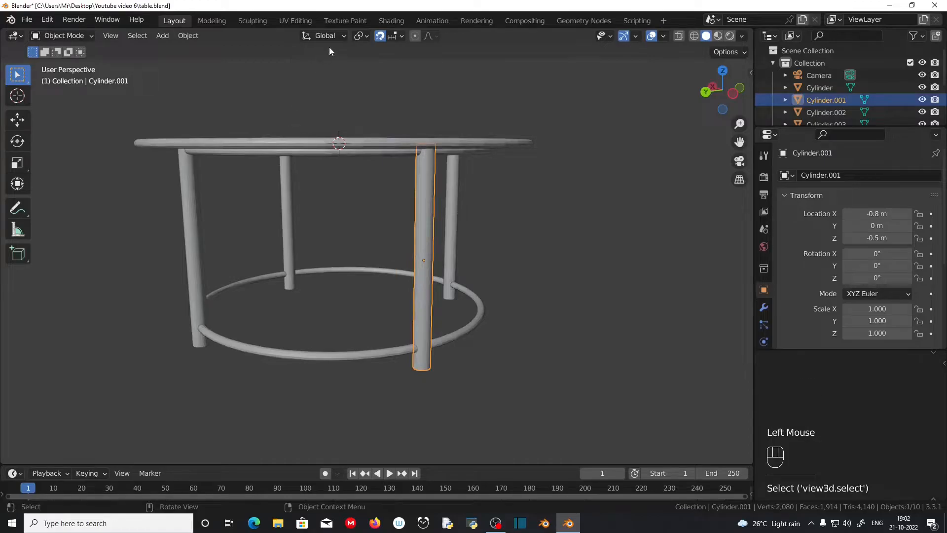
click(395, 20)
scroll(523, 279, up, 2)
mouse_move(523, 279)
middle_down()
mouse_move(546, 237)
mouse_move(469, 179)
middle_up()
scroll(528, 251, up, 2)
scroll(446, 212, up, 3)
scroll(446, 212, down, 1)
middle_drag(446, 212, 501, 215)
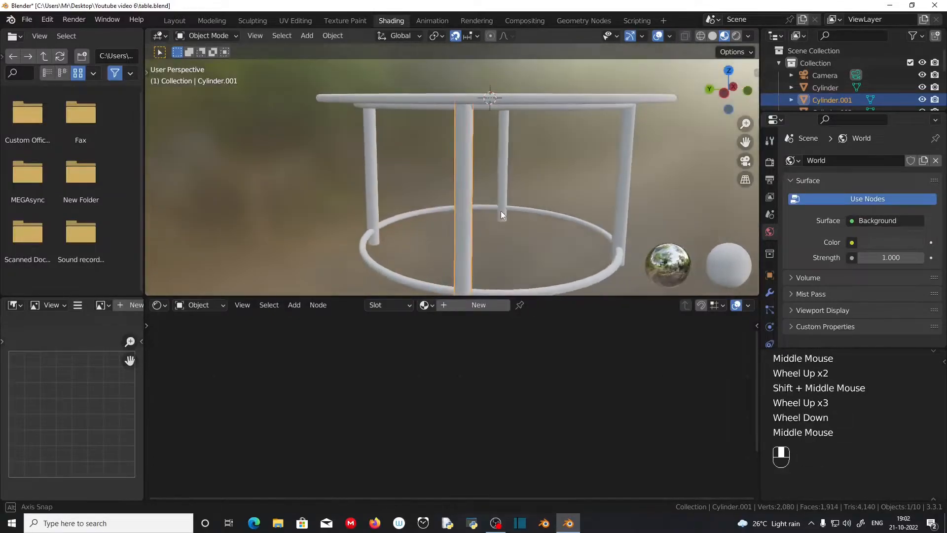
- Create a new material for the selected table leg and enlarge the node editor area
click(487, 307)
middle_drag(527, 415, 591, 459)
scroll(580, 447, up, 5)
drag(515, 299, 515, 257)
click(351, 365)
shift+middle_drag(352, 371, 294, 349)
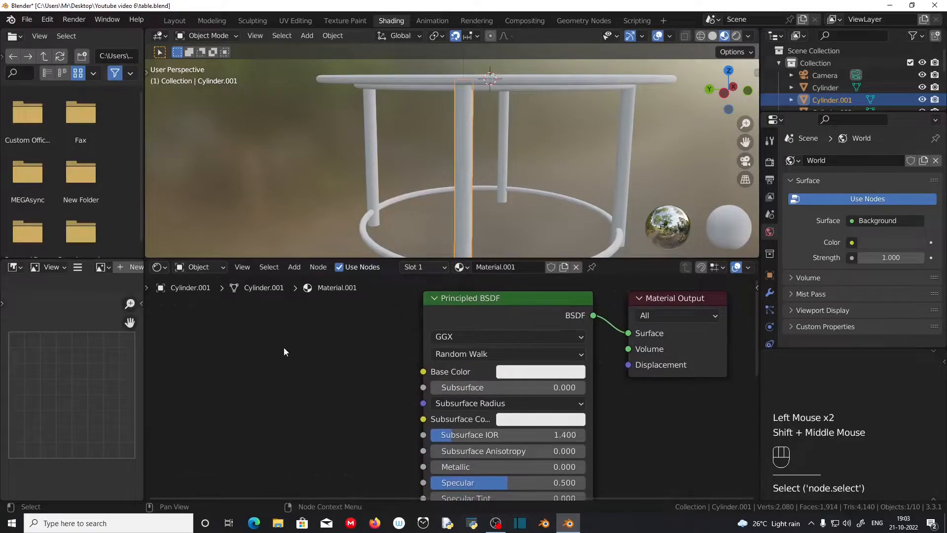
- Add an Image Texture node beside the Principled BSDF and connect its Color output to Base Color
key(shift+a)
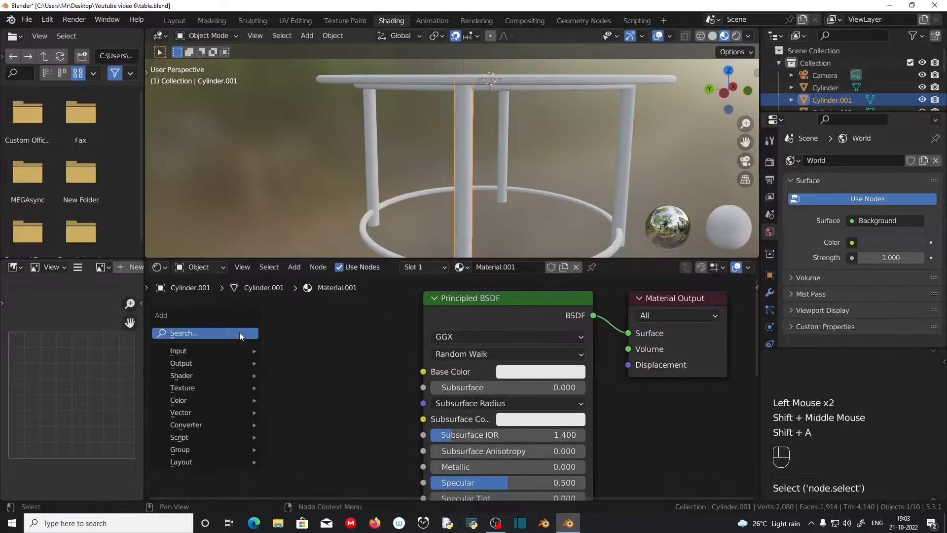
mouse_move(229, 388)
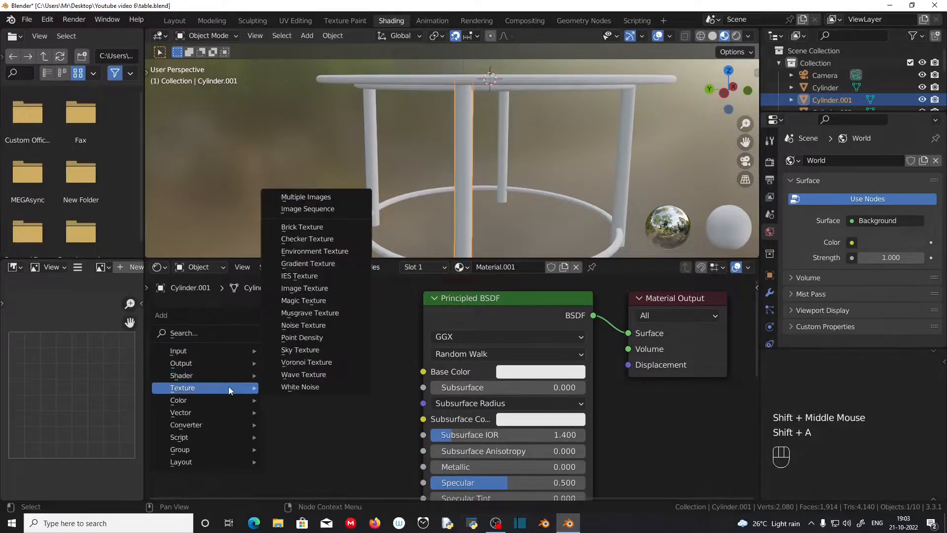
click(323, 292)
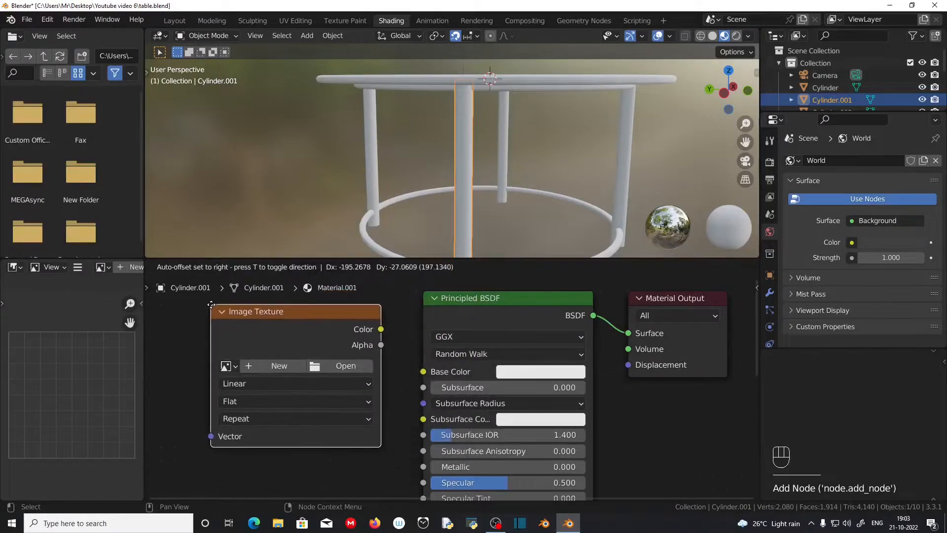
click(212, 306)
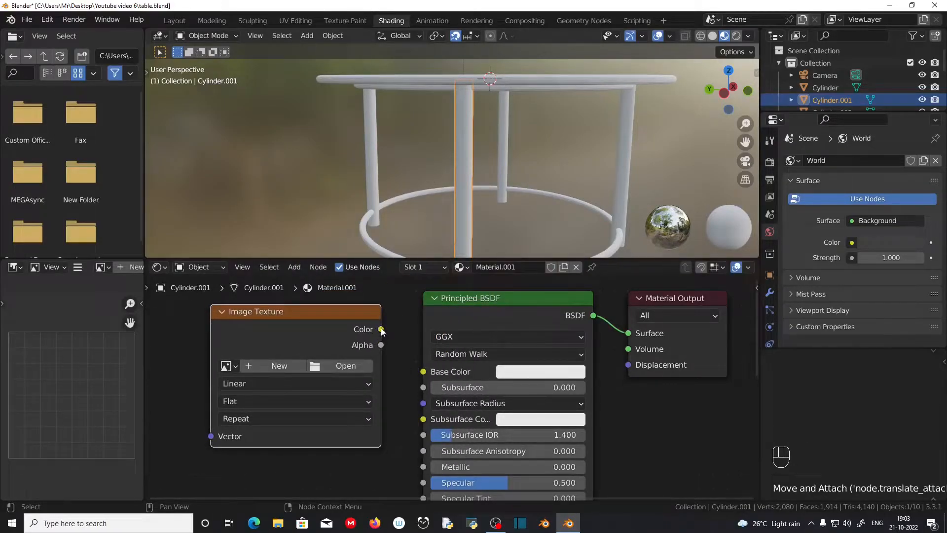
drag(381, 329, 423, 371)
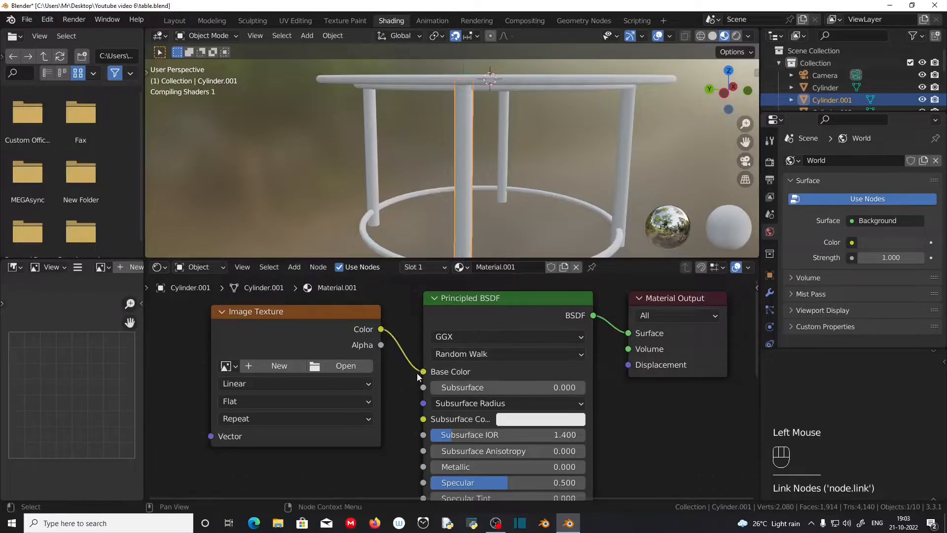
scroll(367, 408, down, 2)
shift+middle_drag(374, 404, 457, 407)
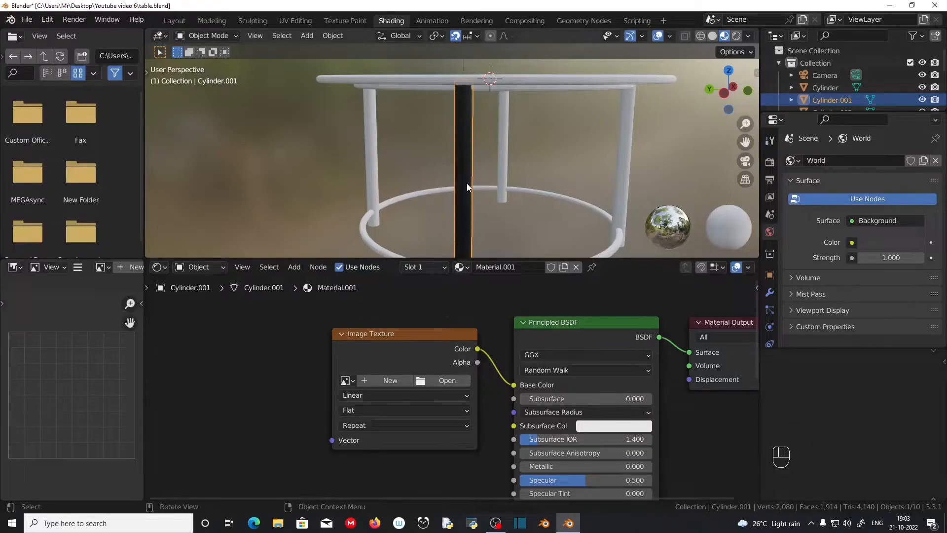
- Add a Texture Coordinate node to the leg material, placed before the Image Texture node
scroll(241, 373, down, 1)
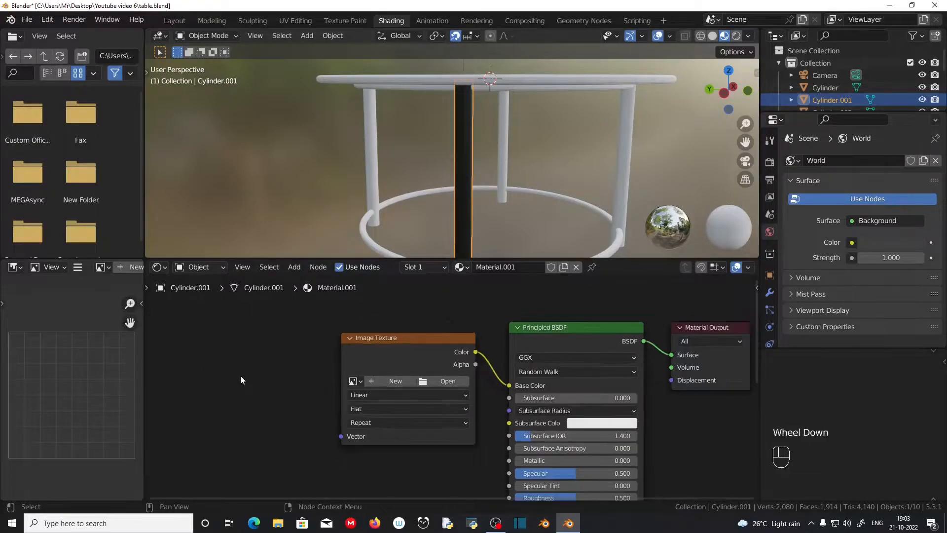
shift+middle_drag(232, 375, 336, 366)
scroll(336, 368, up, 1)
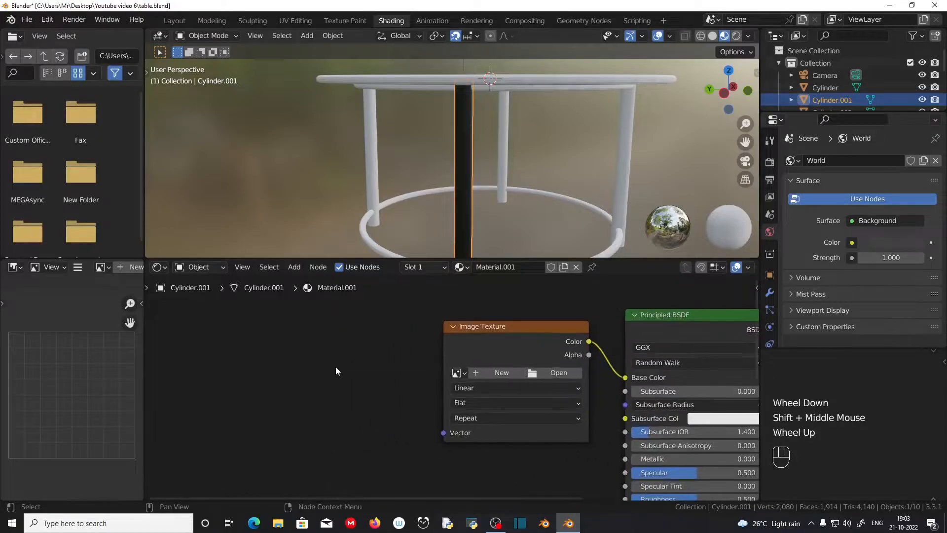
key(shift)
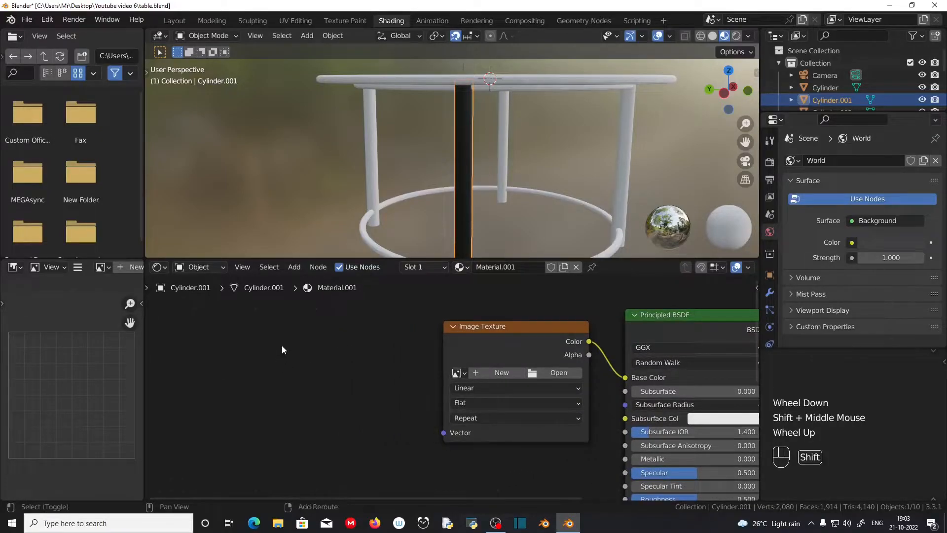
key(shift+a)
mouse_move(220, 286)
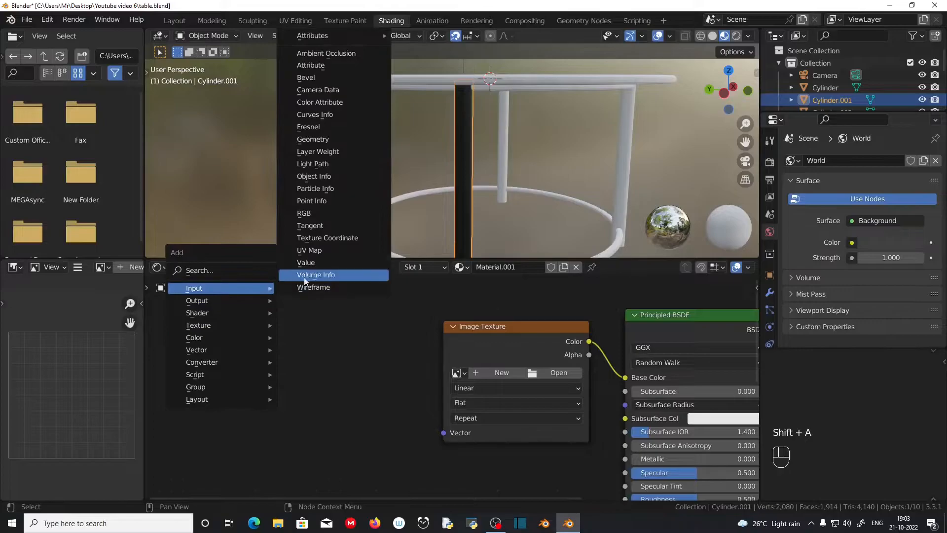
click(338, 271)
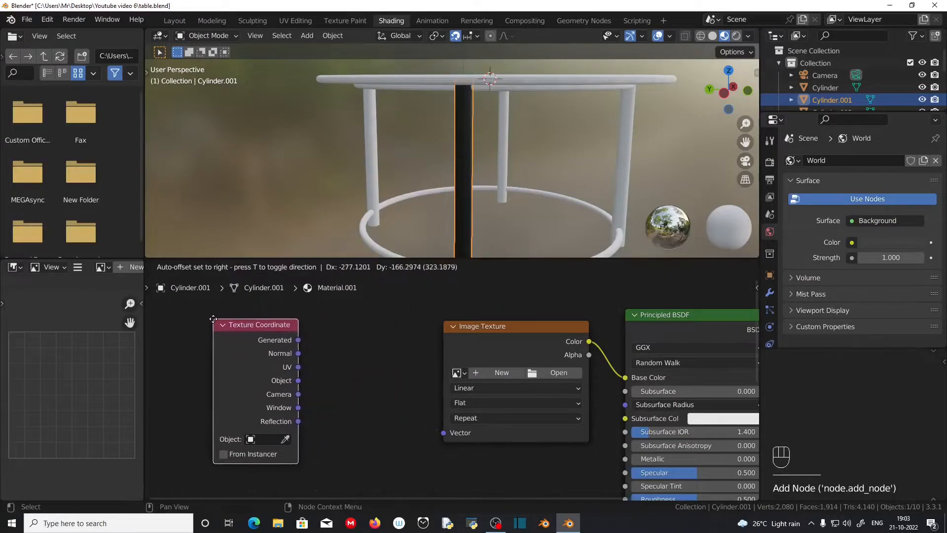
click(214, 319)
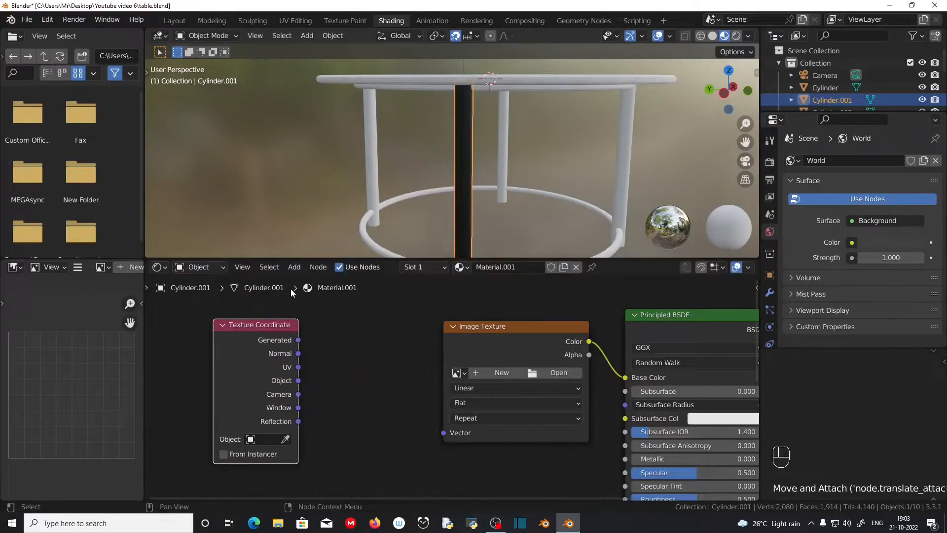
- Add a Mapping node between them, linking UV to its Vector input and its Vector output to the Image Texture's Vector
key(shift+a)
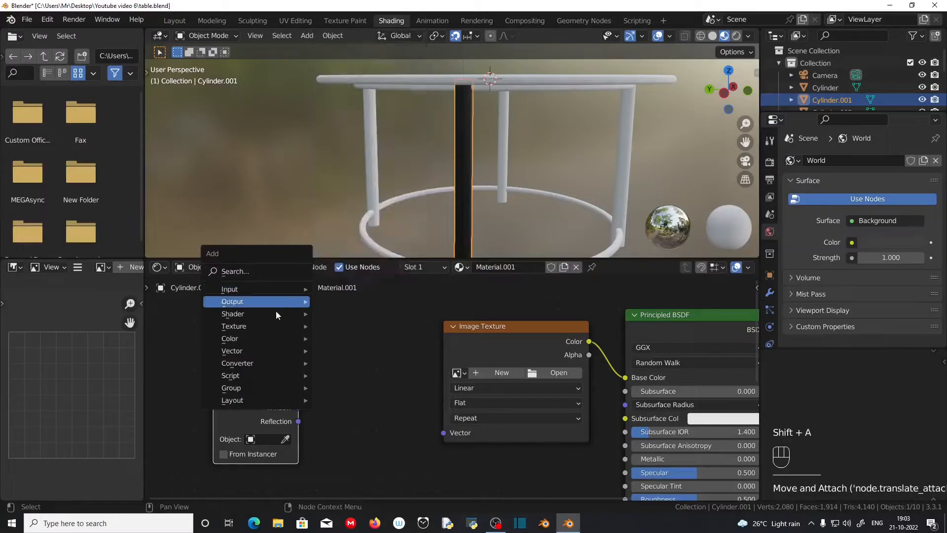
mouse_move(271, 352)
click(366, 374)
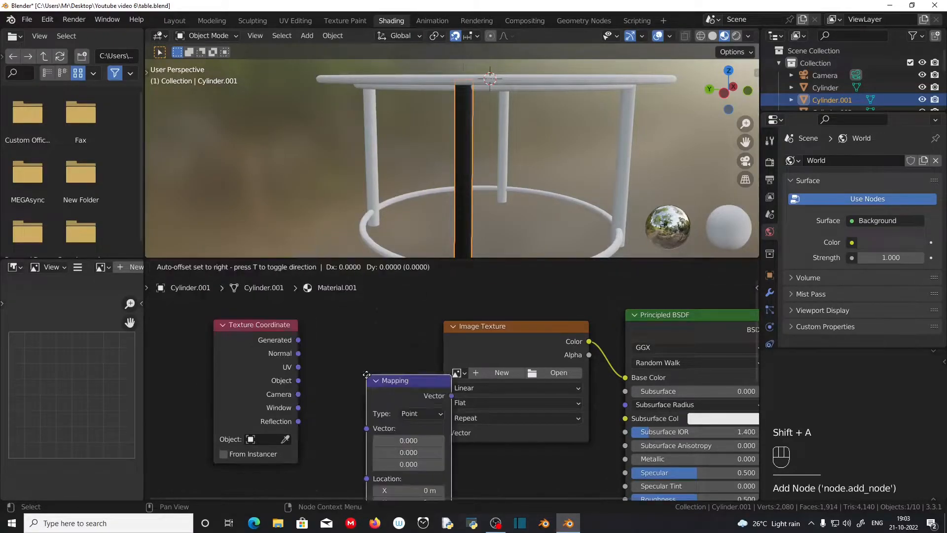
click(325, 306)
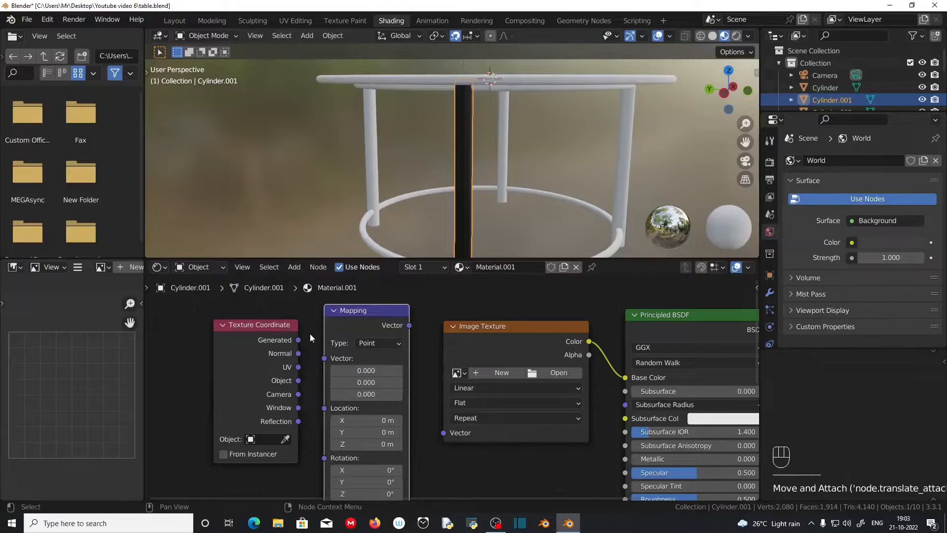
drag(299, 367, 324, 358)
drag(411, 325, 443, 432)
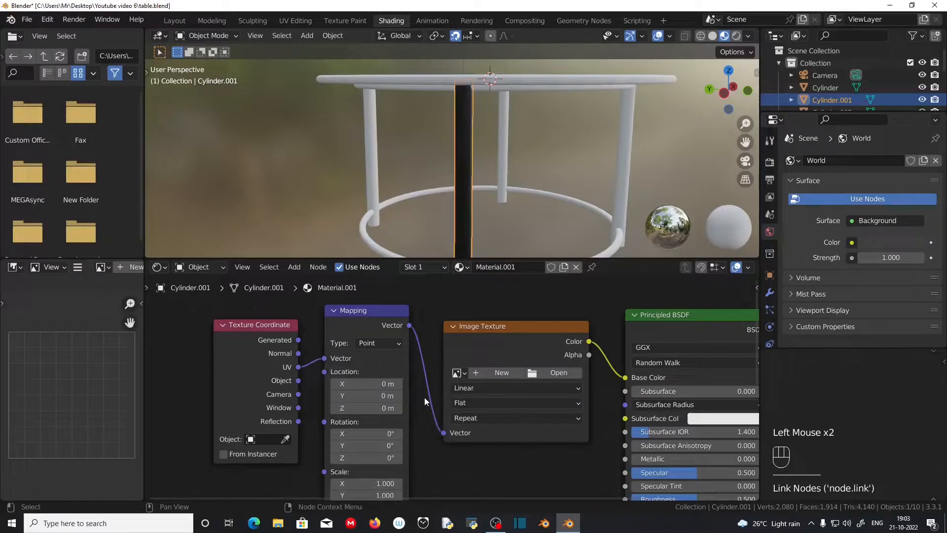
- Load TexturesCom_CabinInteriorWall_512_seamless.png from the Youtube video 6 folder on the Desktop into the Image Texture node
scroll(424, 401, up, 1)
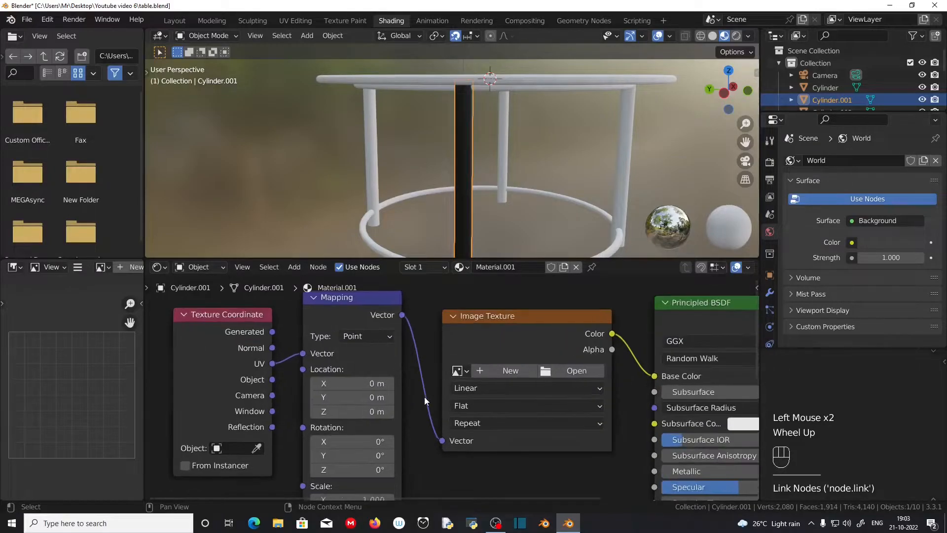
click(557, 371)
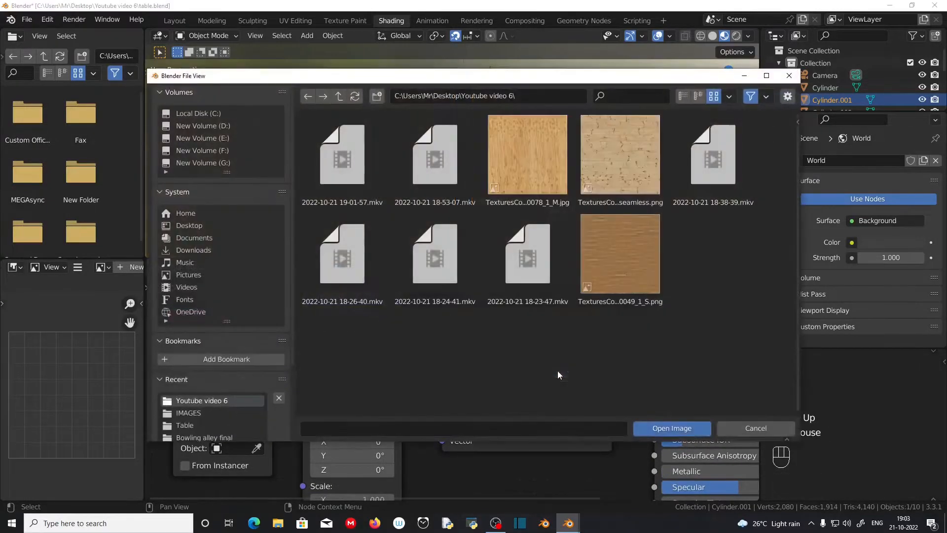
click(239, 226)
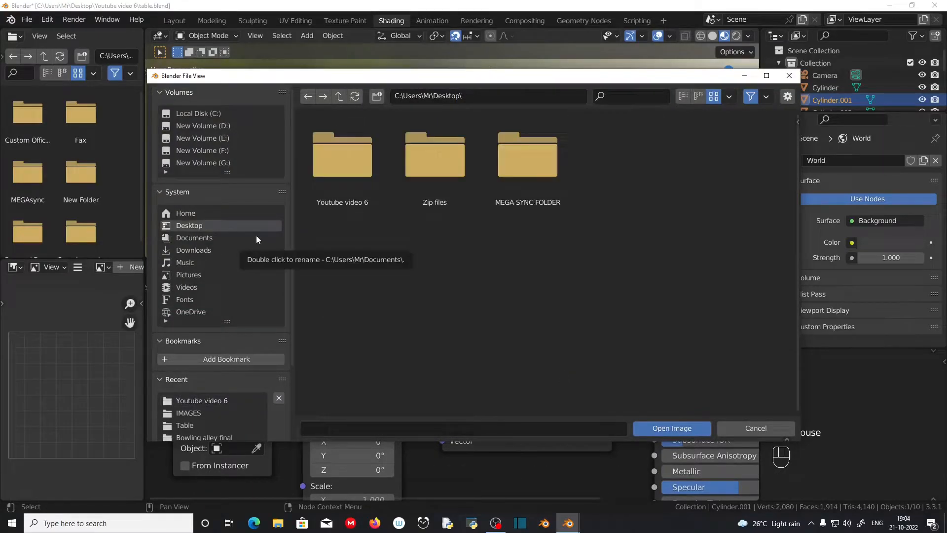
click(343, 163)
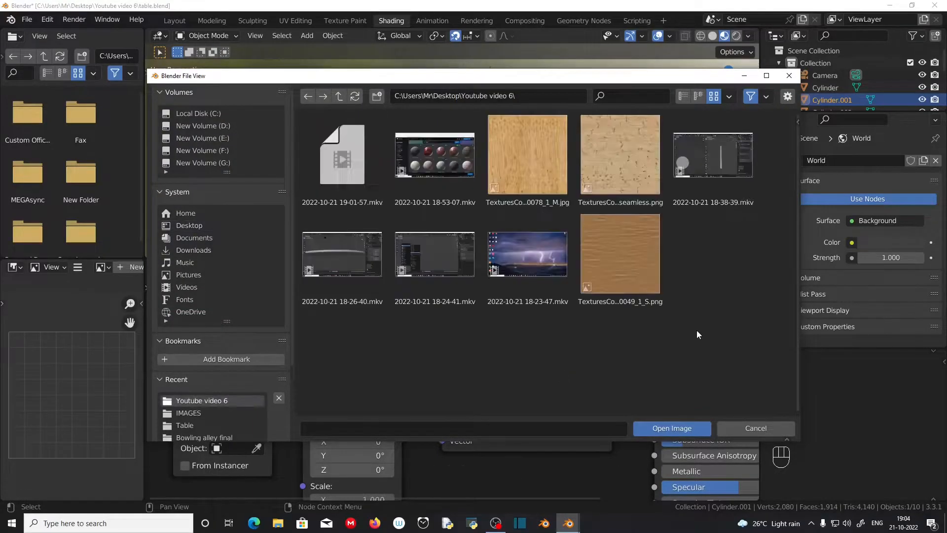
click(633, 154)
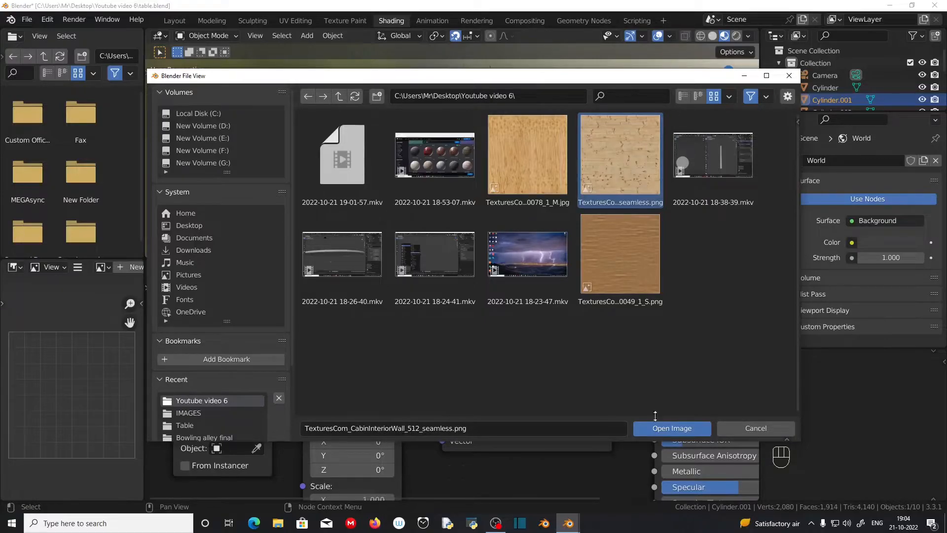
click(656, 428)
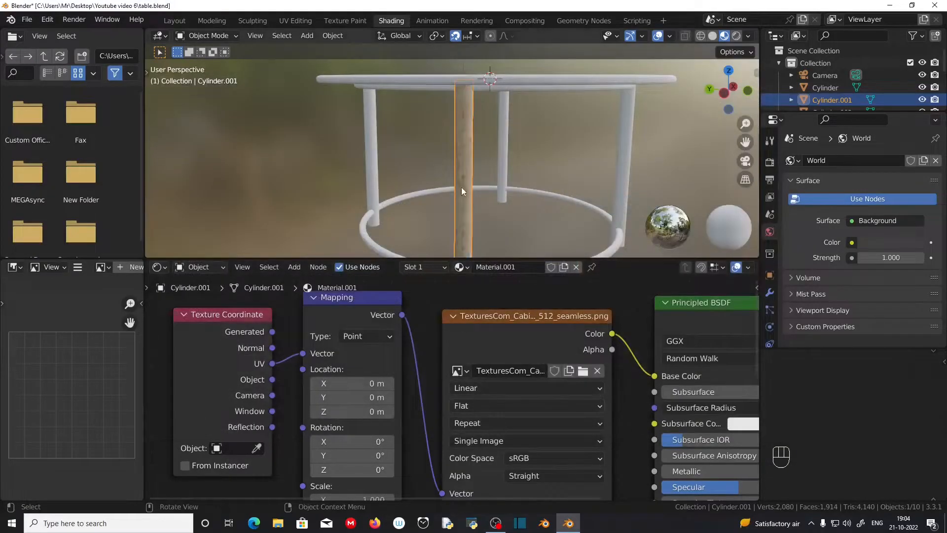
- Examine the wood texture on the front leg up close and from different angles
scroll(460, 187, up, 4)
middle_drag(541, 223, 524, 105)
scroll(517, 216, down, 2)
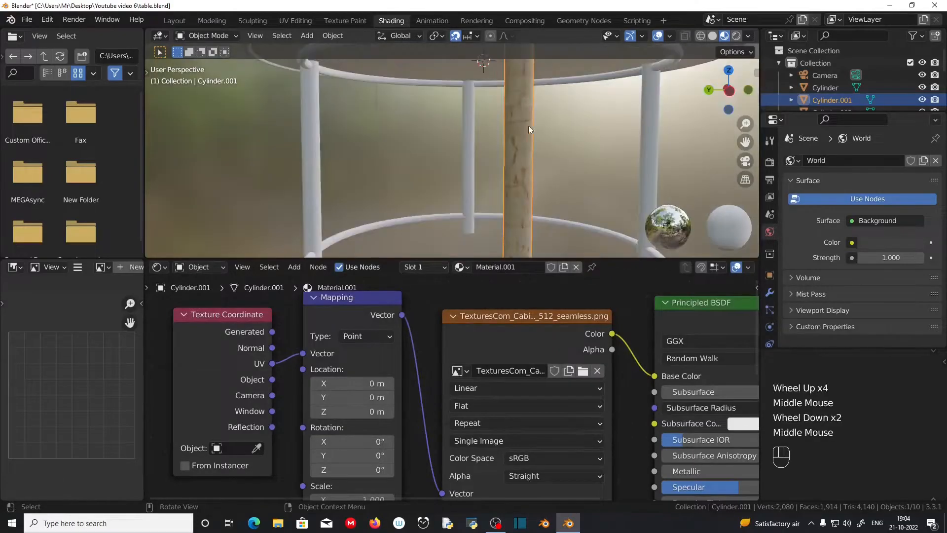
scroll(517, 200, down, 1)
mouse_move(516, 199)
middle_down()
mouse_move(511, 174)
mouse_move(497, 179)
mouse_move(510, 197)
middle_up()
scroll(510, 196, up, 1)
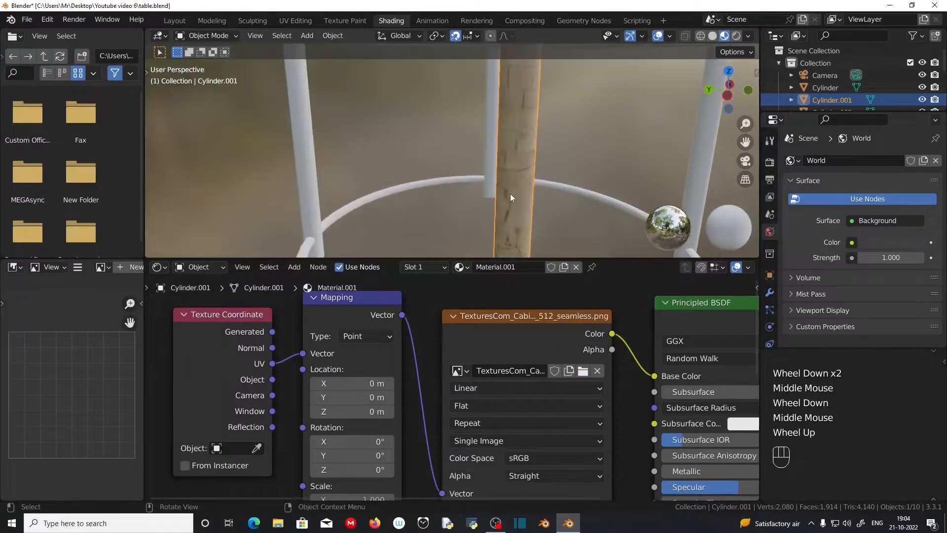
scroll(519, 231, down, 2)
- Show the leg's UV layout in the UV Editing workspace and leave local view in the 3D viewport
click(174, 21)
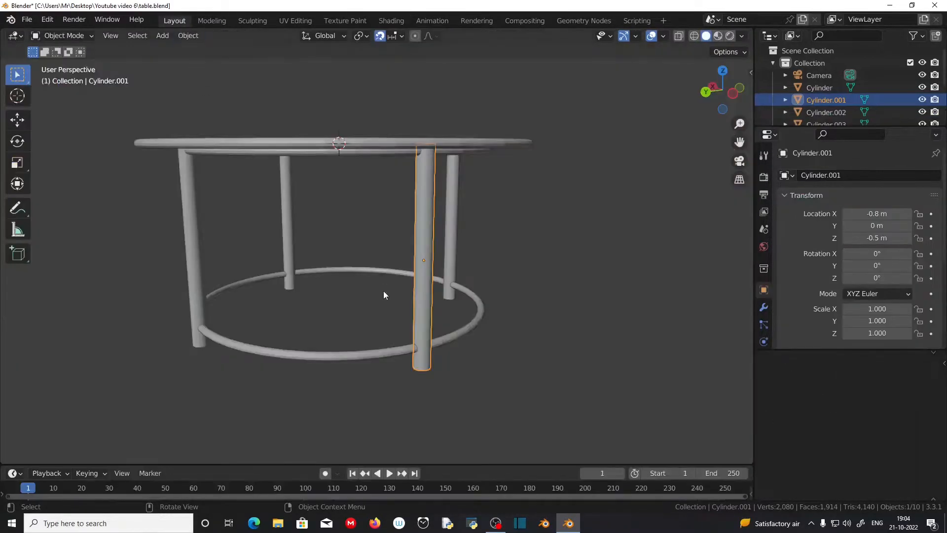
click(295, 20)
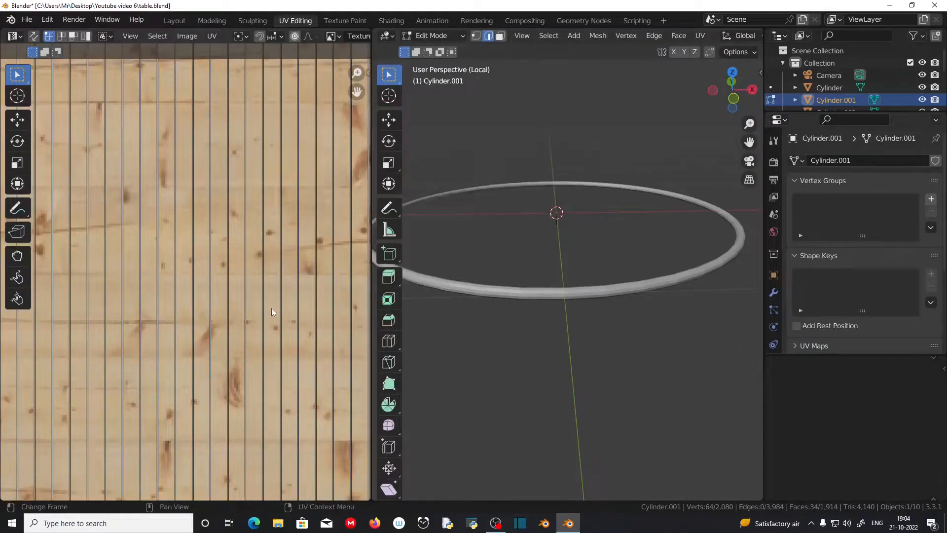
scroll(280, 309, down, 5)
middle_drag(279, 330, 269, 314)
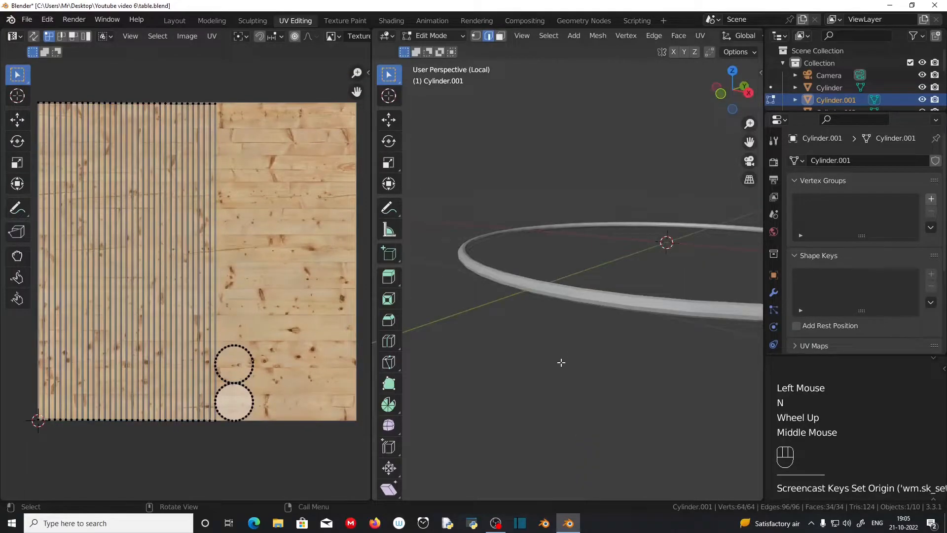
scroll(561, 362, down, 2)
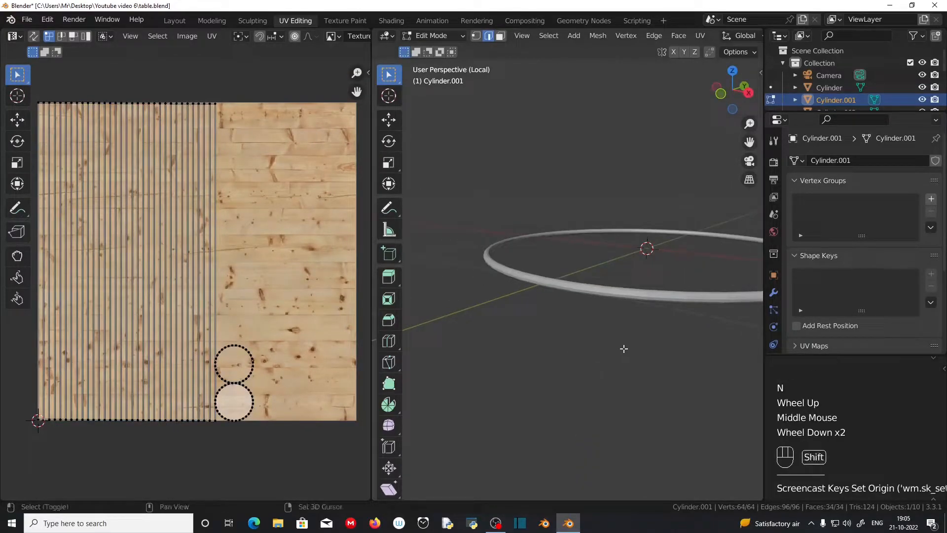
shift+middle_drag(624, 348, 557, 332)
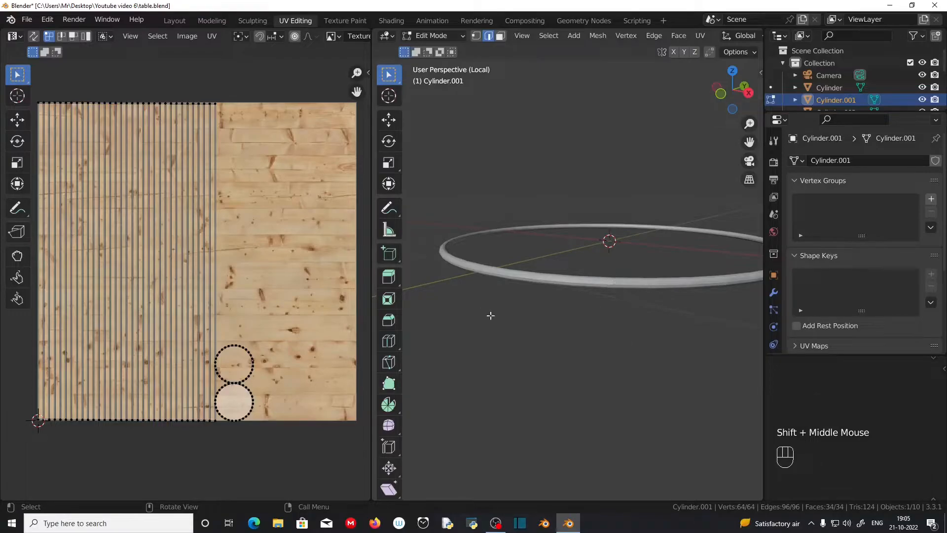
key(KP_Divide)
- Frame the leg closely in the 3D viewport and display it with Material Preview shading
middle_drag(501, 409, 562, 390)
scroll(642, 363, up, 2)
scroll(547, 349, up, 1)
scroll(671, 35, down, 3)
scroll(663, 34, down, 5)
scroll(636, 35, up, 2)
scroll(611, 36, down, 3)
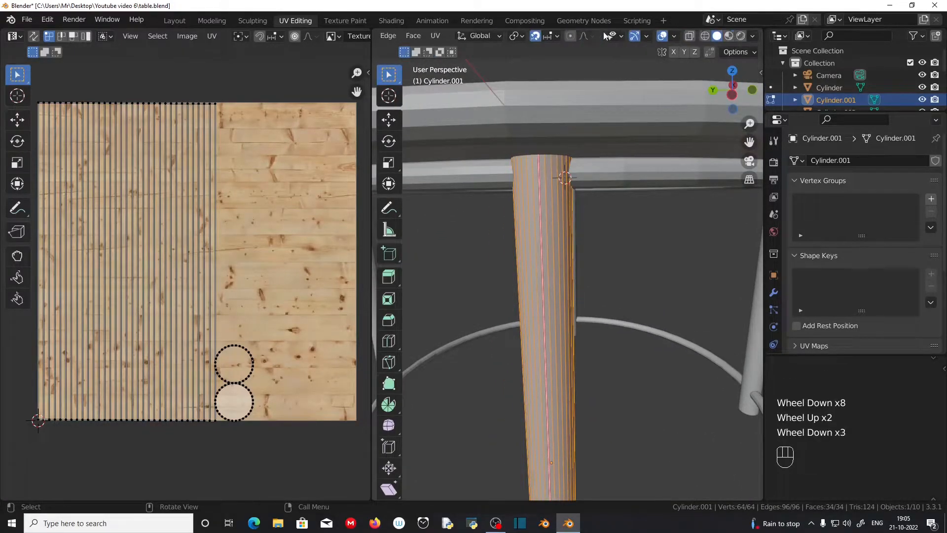
click(729, 37)
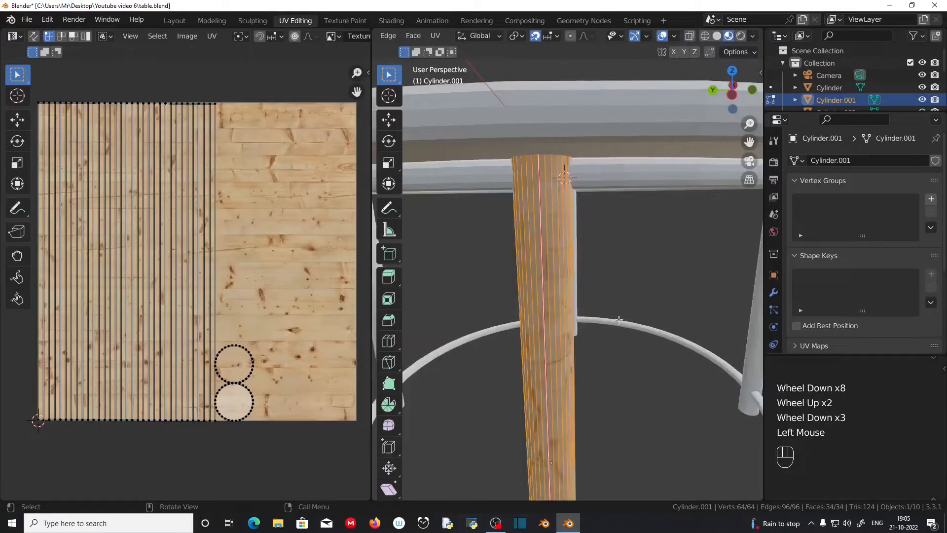
middle_drag(592, 325, 522, 268)
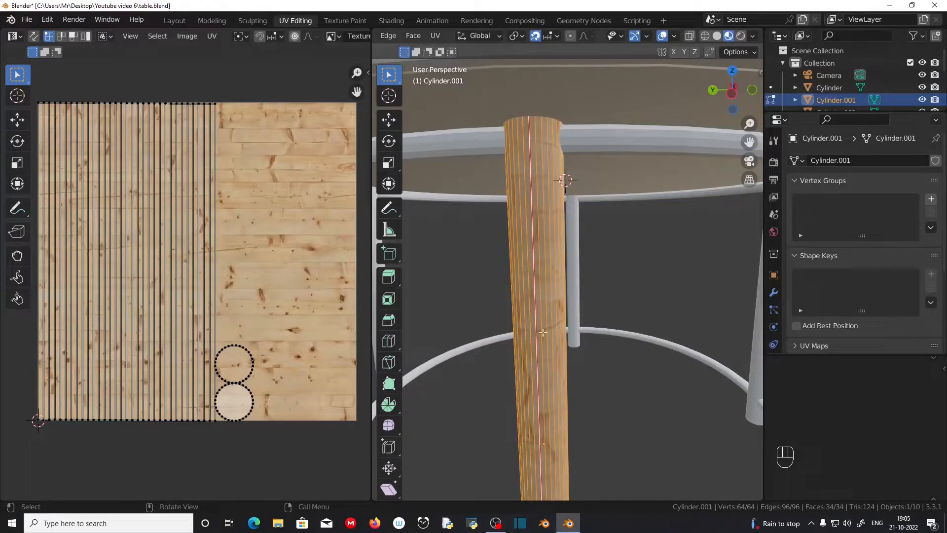
scroll(543, 307, up, 1)
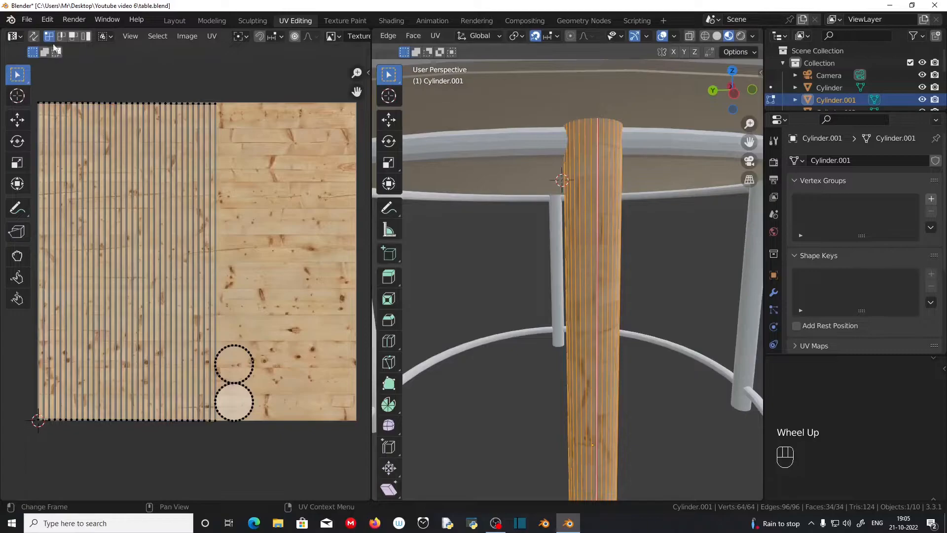
- Switch UV selection to island mode and select the leg's circular end-cap islands one after the other
click(84, 37)
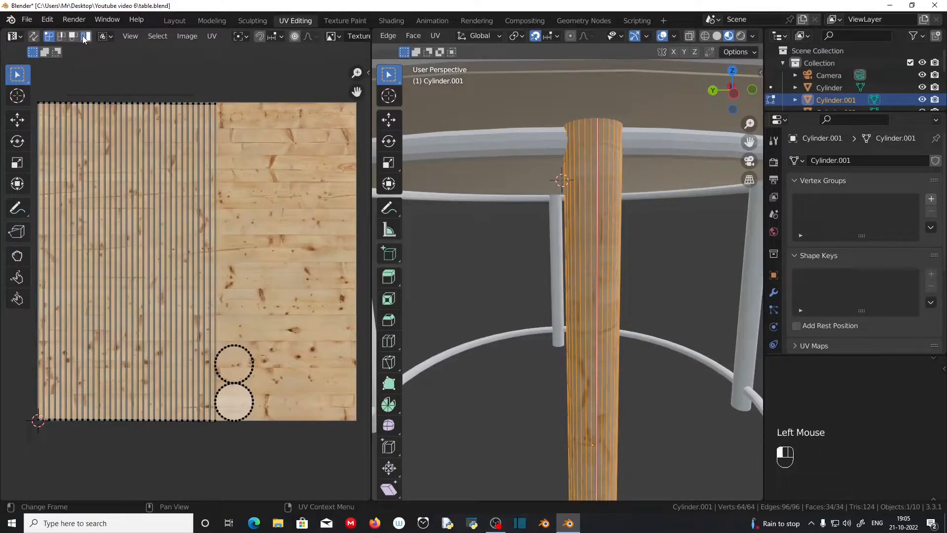
click(237, 365)
click(235, 365)
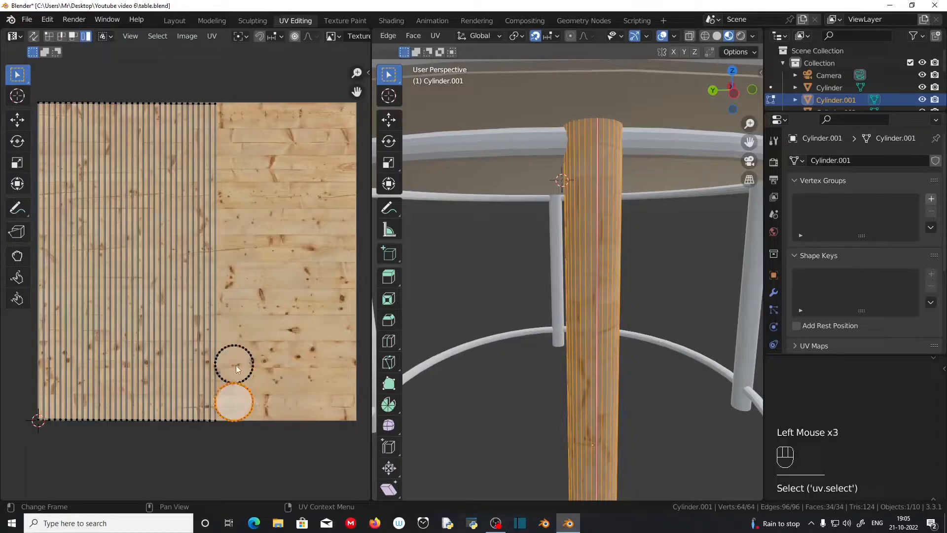
click(236, 365)
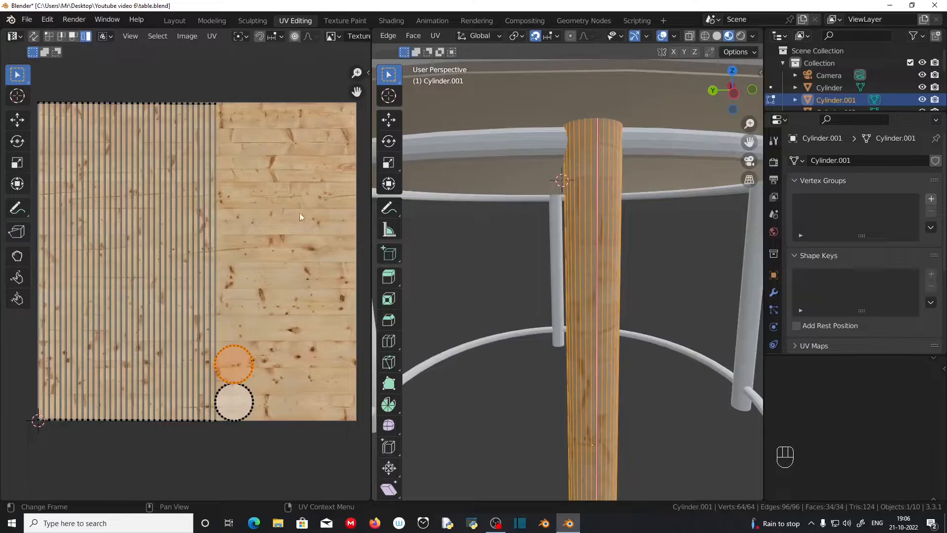
- Select the first leg's side UV island, rotate it 90 degrees and move it over the upper part of the wood texture
click(106, 308)
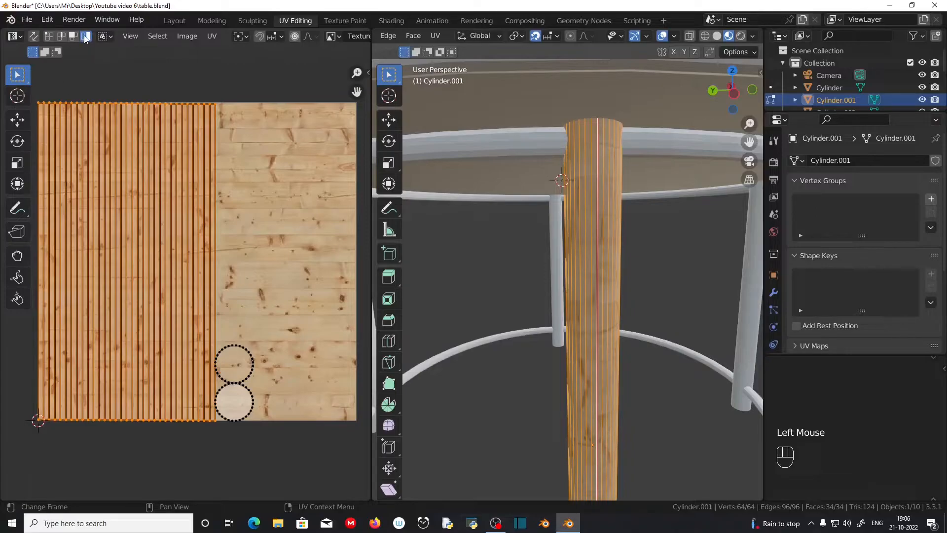
click(138, 242)
key(r)
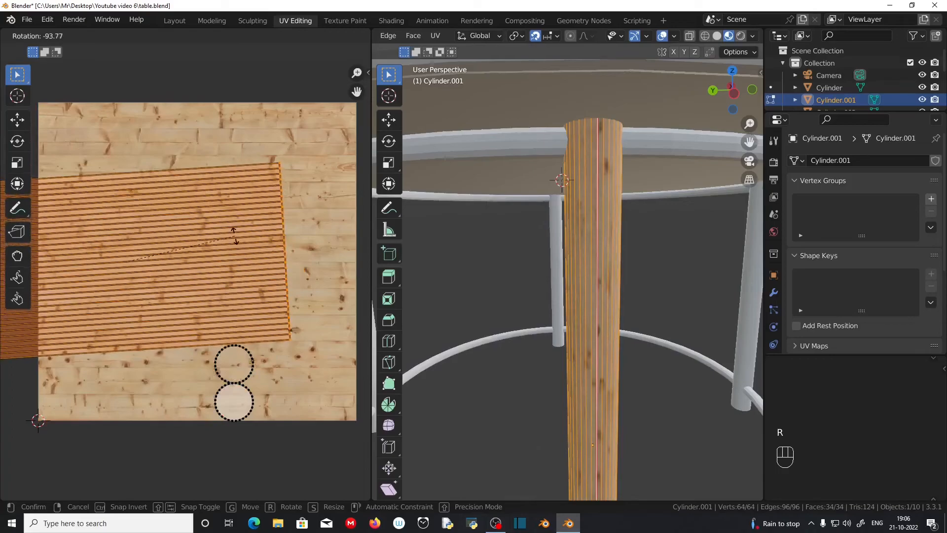
text(90)
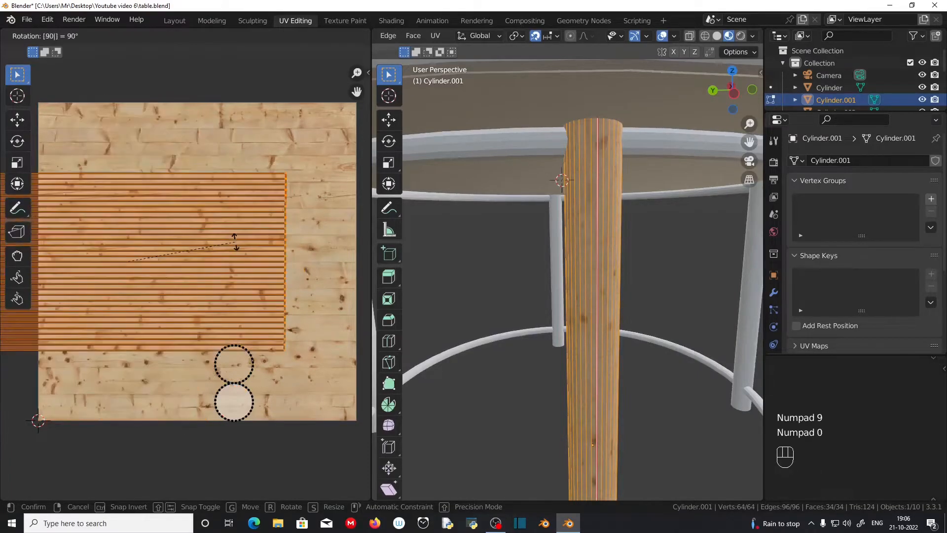
key(KP_Enter)
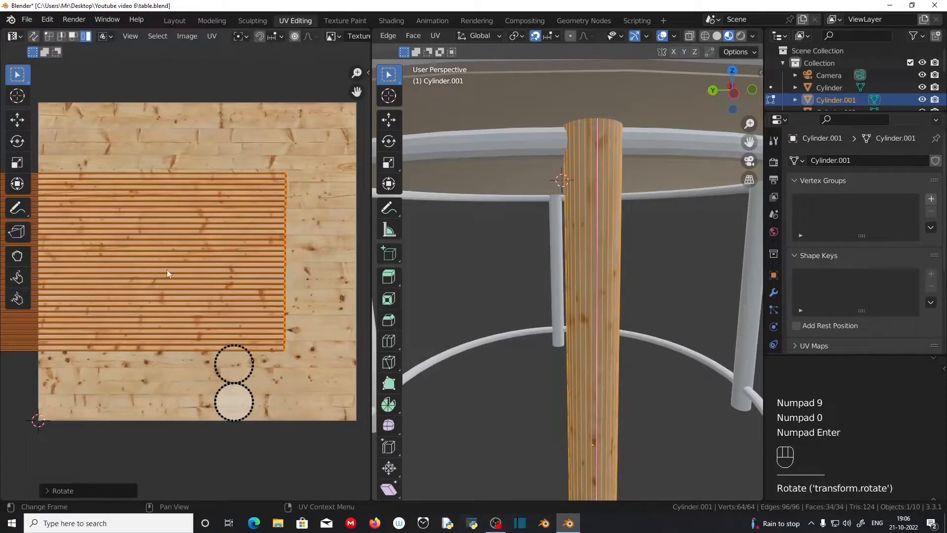
key(g)
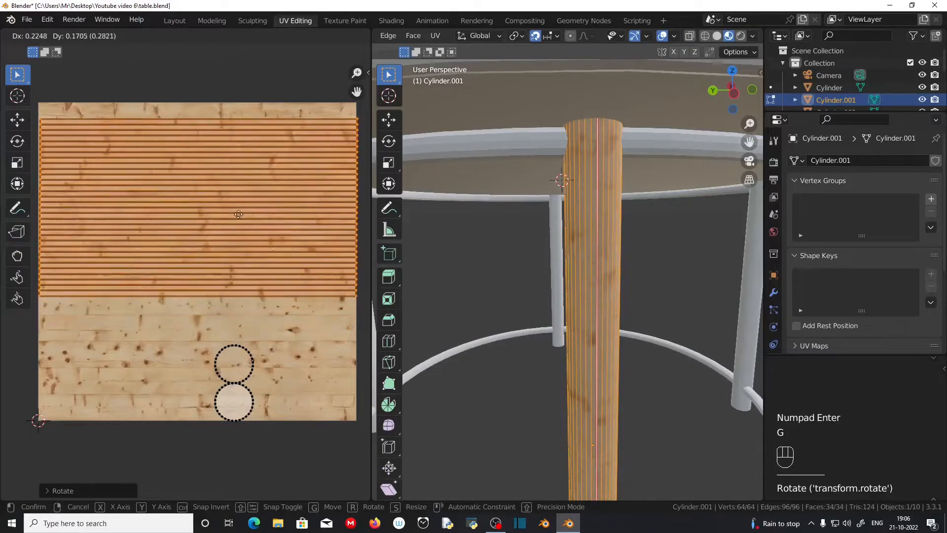
click(239, 201)
- Examine how the rotated side island fits the wood texture, including with the UV editor maximized
scroll(233, 258, up, 3)
shift+middle_drag(233, 259, 231, 315)
scroll(230, 373, down, 4)
scroll(234, 363, up, 2)
shift+middle_drag(235, 363, 169, 360)
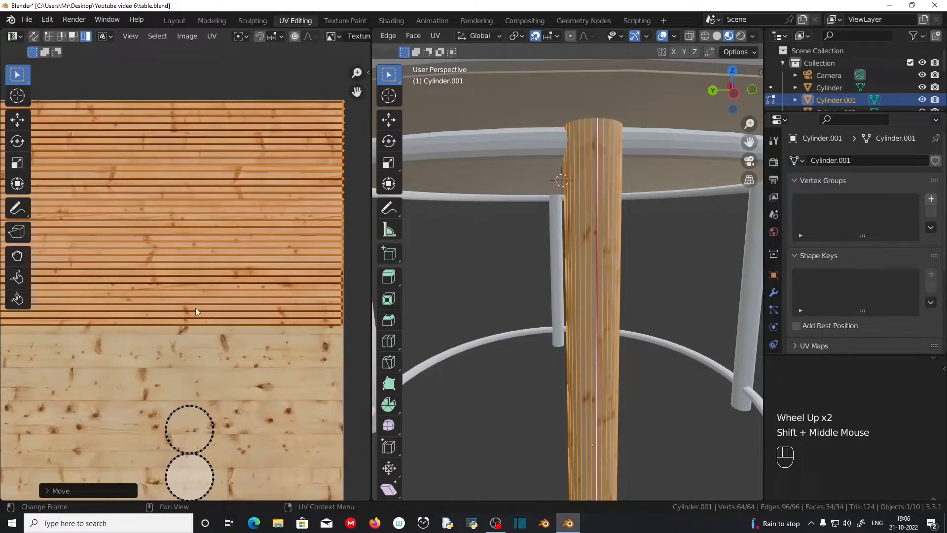
key(ctrl+space)
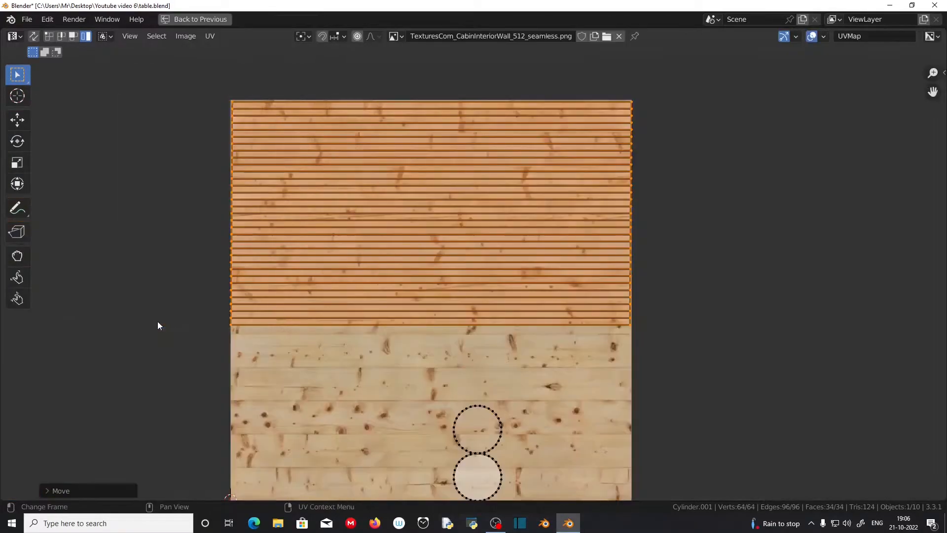
scroll(414, 323, down, 1)
scroll(410, 327, up, 3)
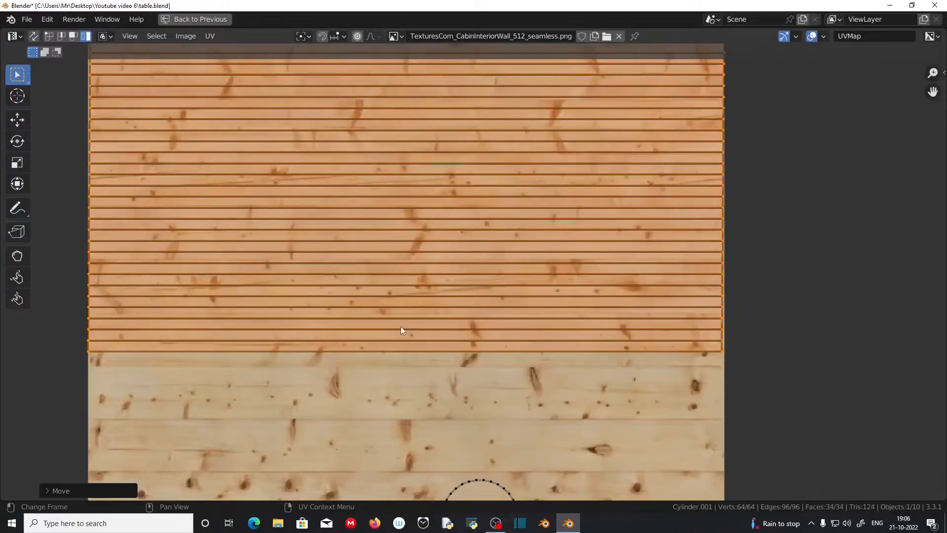
key(ctrl+space)
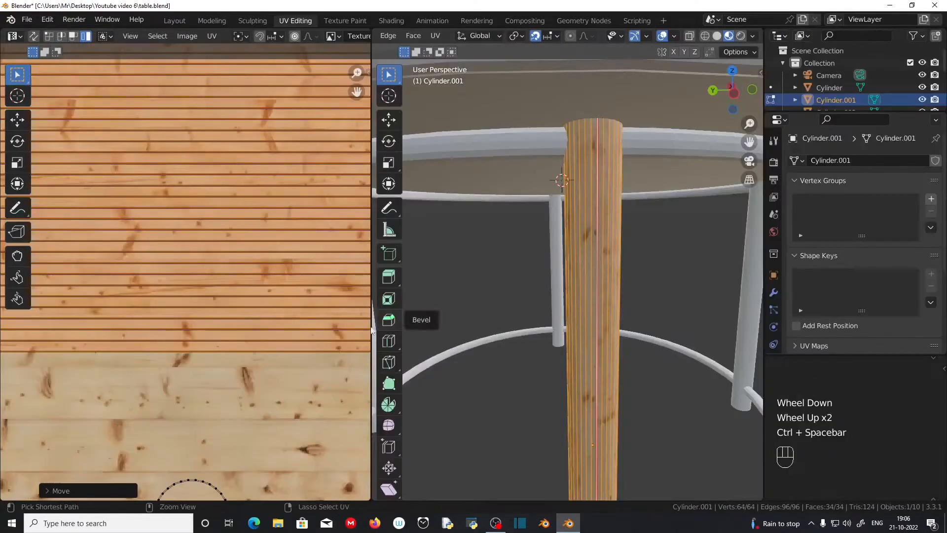
- Move both circular end-cap islands side by side onto the free wood area below the first leg's side island
scroll(205, 327, down, 3)
shift+middle_drag(188, 407, 241, 327)
click(241, 326)
key(g)
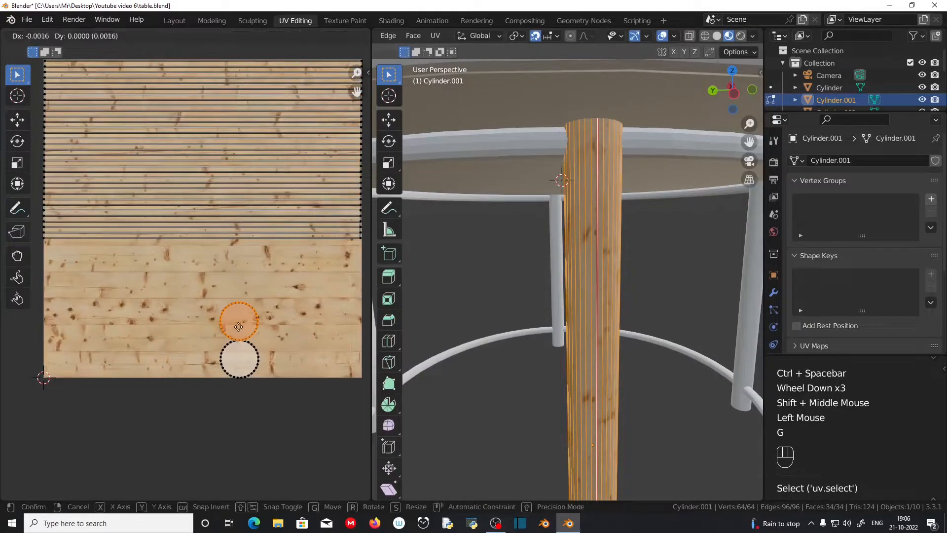
click(99, 315)
click(238, 370)
key(g)
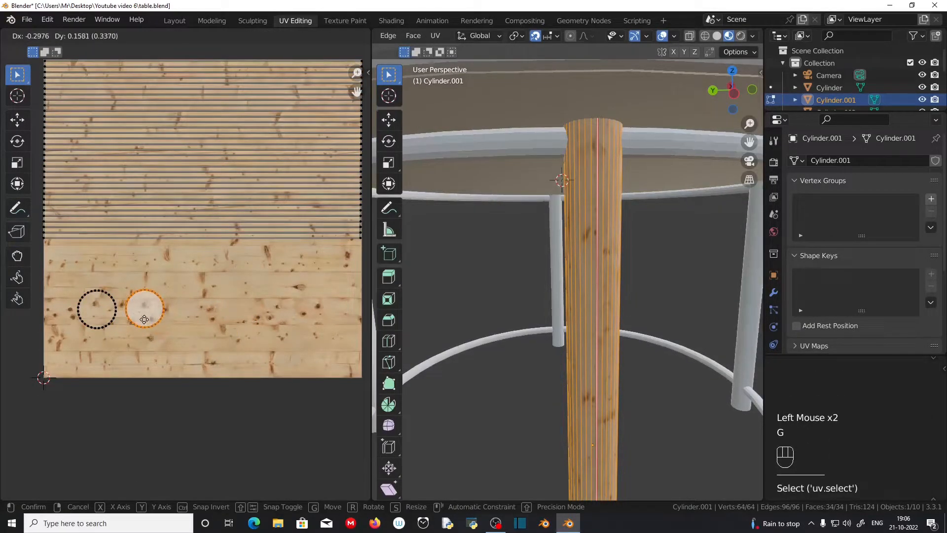
click(143, 319)
click(96, 314)
key(g)
click(96, 316)
- Deselect the leg's geometry, check its wood grain in the 3D viewport and return to the Layout workspace
click(332, 359)
click(430, 347)
middle_drag(430, 347, 592, 385)
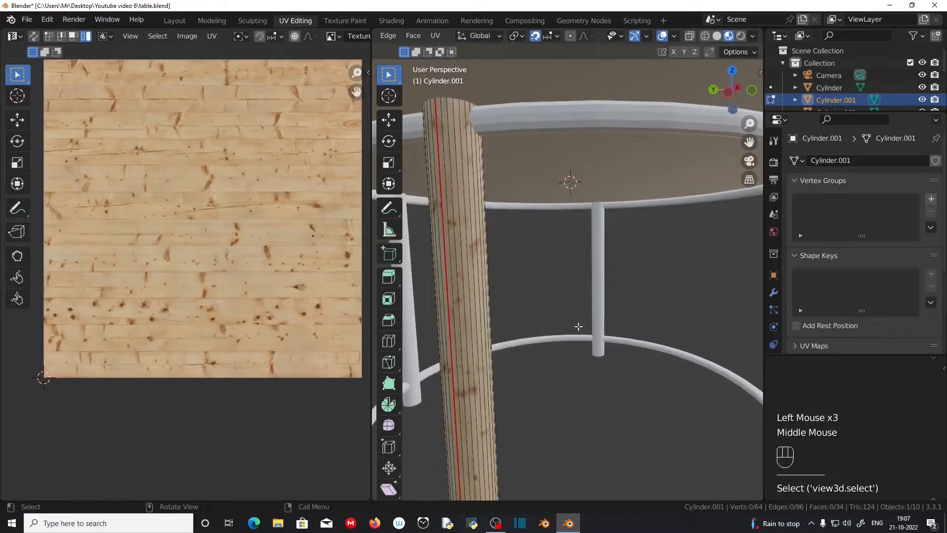
scroll(558, 284, down, 4)
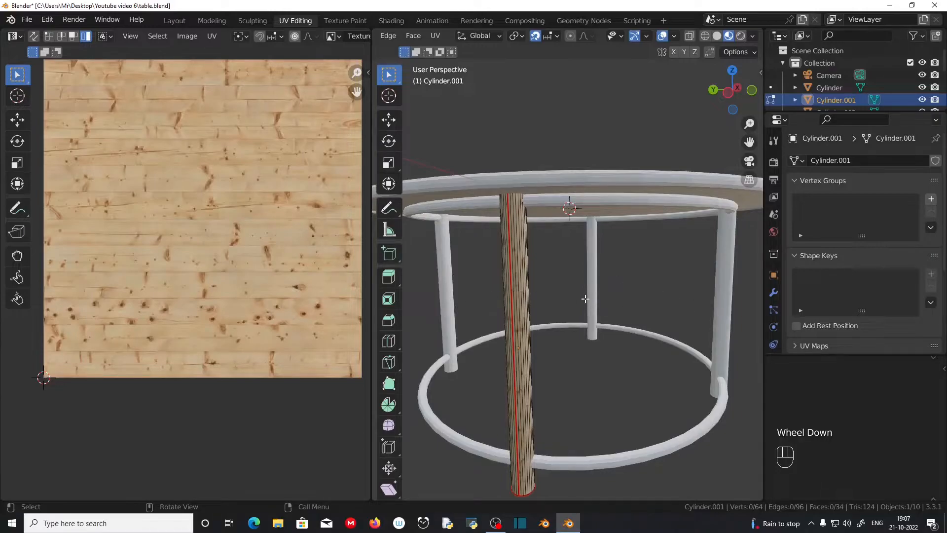
middle_drag(544, 222, 542, 247)
click(174, 20)
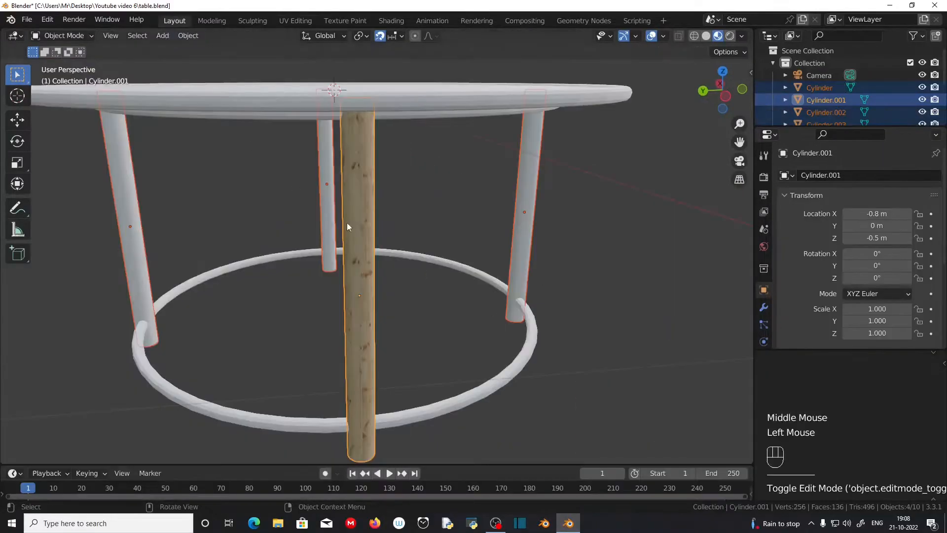
- Select the three untextured legs, adding the wood-textured leg last as the active object
middle_drag(594, 390, 312, 203)
scroll(312, 203, down, 1)
click(312, 203)
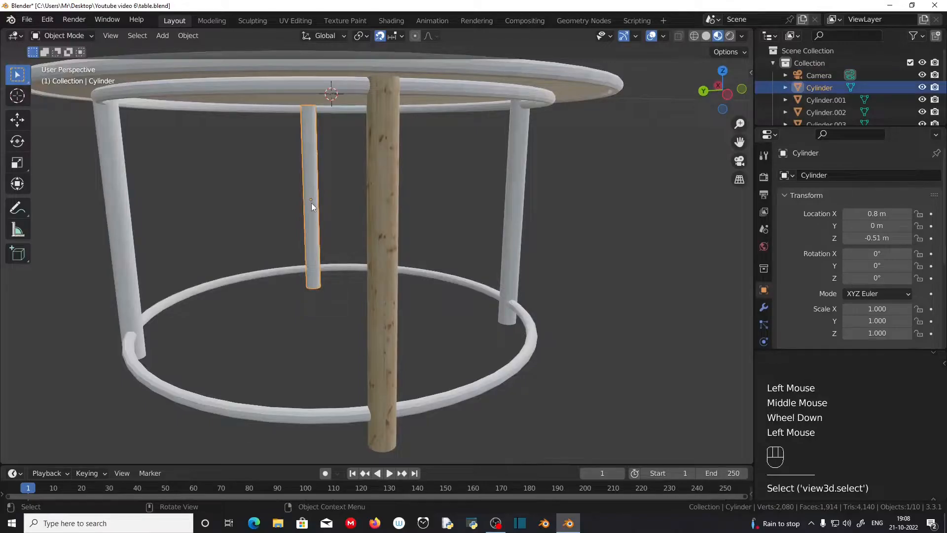
shift+click(115, 213)
shift+click(508, 218)
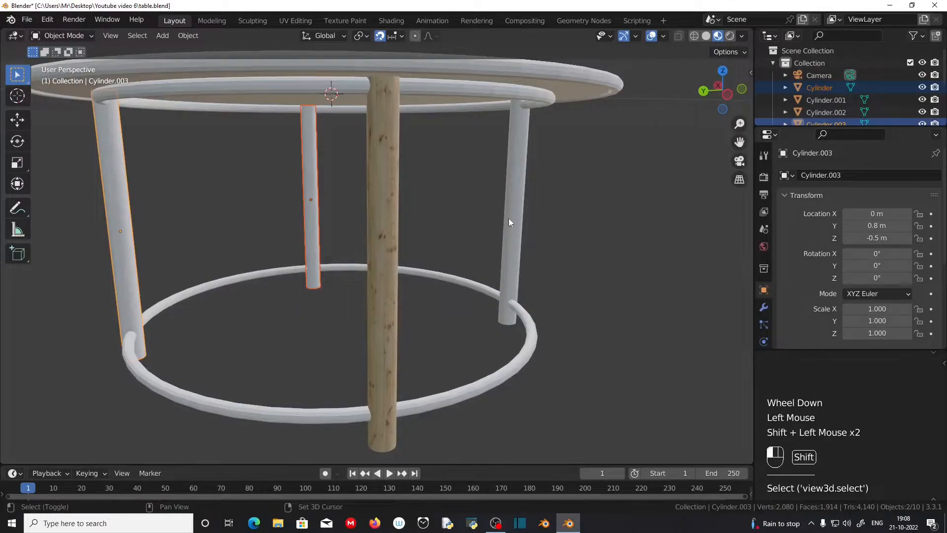
shift+click(390, 280)
middle_drag(408, 330, 282, 330)
scroll(221, 273, up, 1)
shift+middle_drag(193, 273, 289, 254)
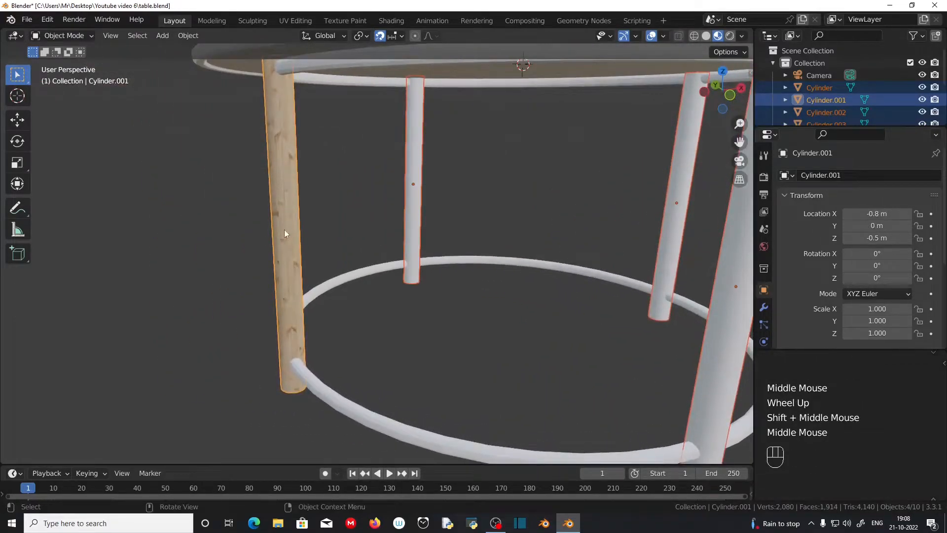
middle_drag(252, 279, 333, 230)
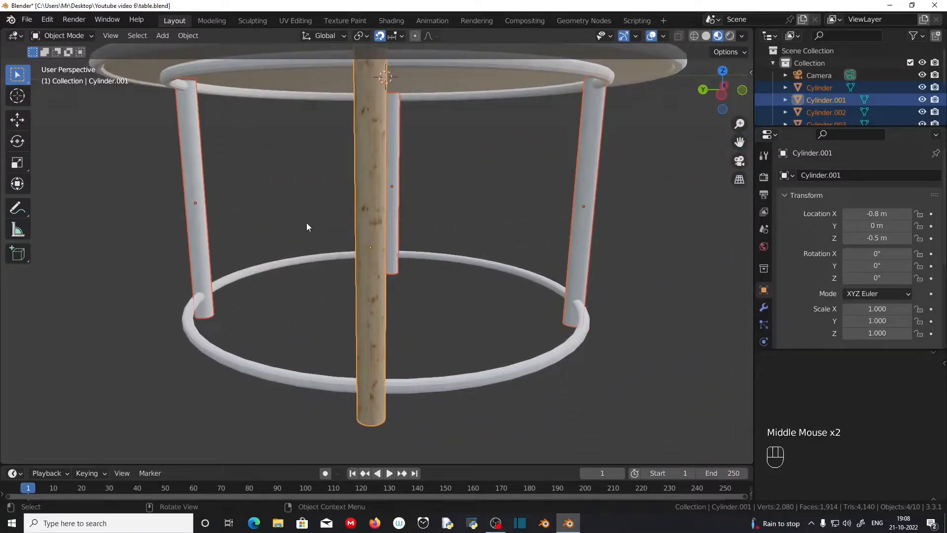
- Link the wood-textured leg's material to the other three legs using Link Materials
key(ctrl)
key(ctrl+l)
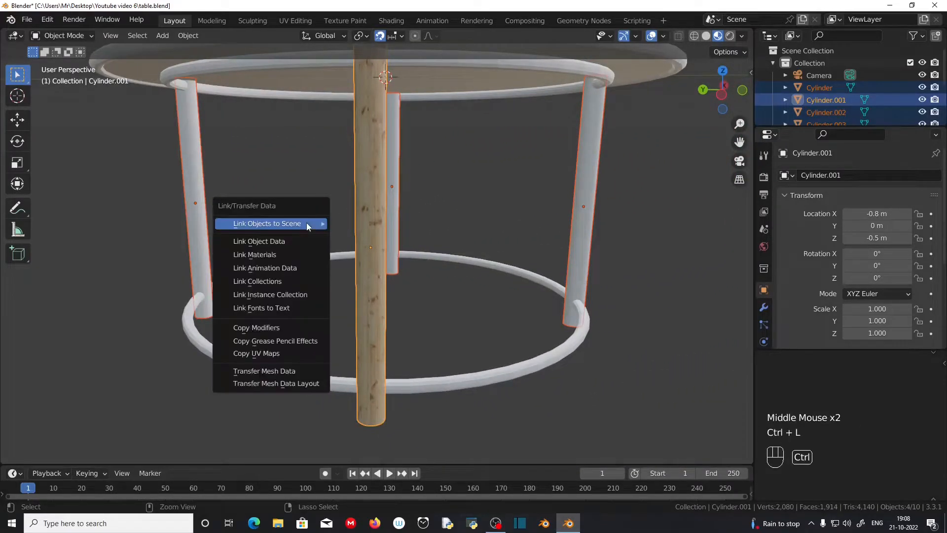
click(293, 253)
scroll(580, 309, down, 2)
middle_drag(580, 309, 438, 310)
middle_drag(627, 283, 583, 282)
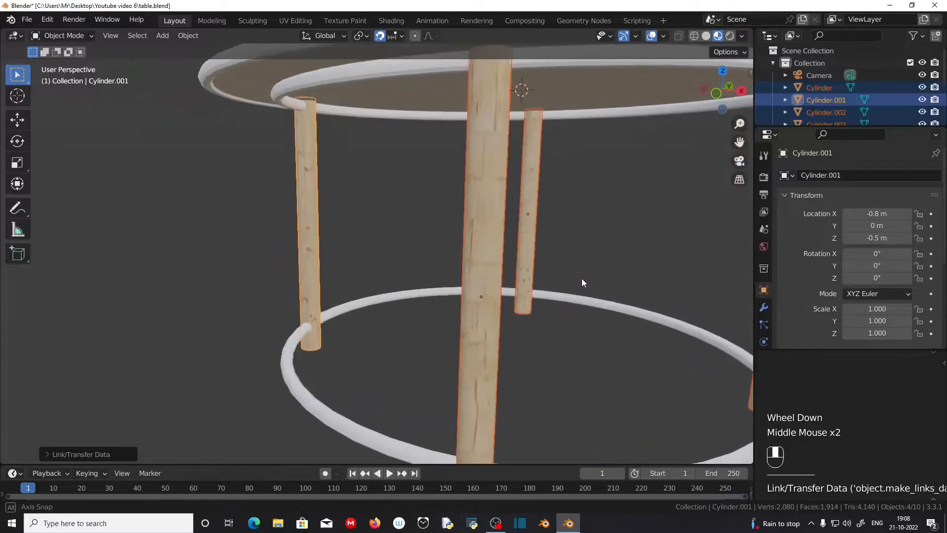
- Open the leg Cylinder.002 in the UV Editing workspace with UV selection in island mode
click(495, 279)
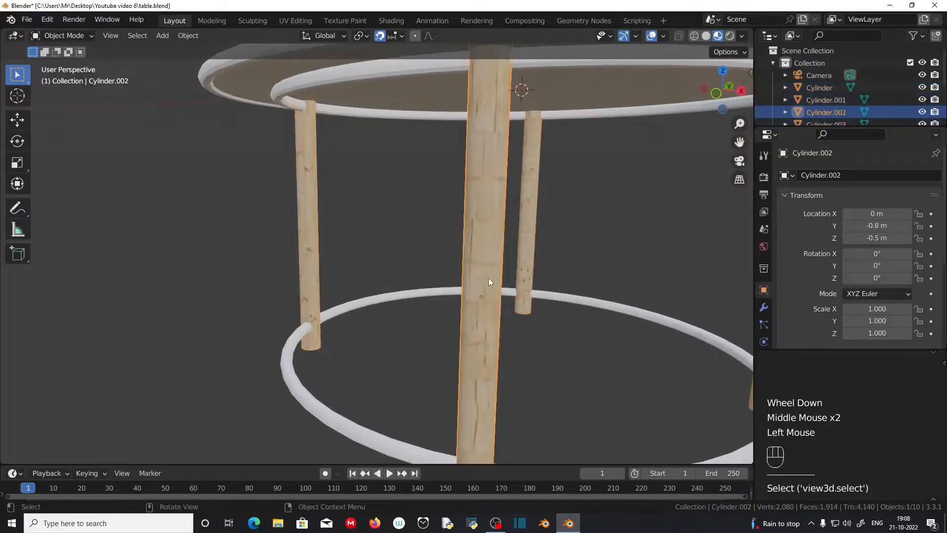
click(300, 20)
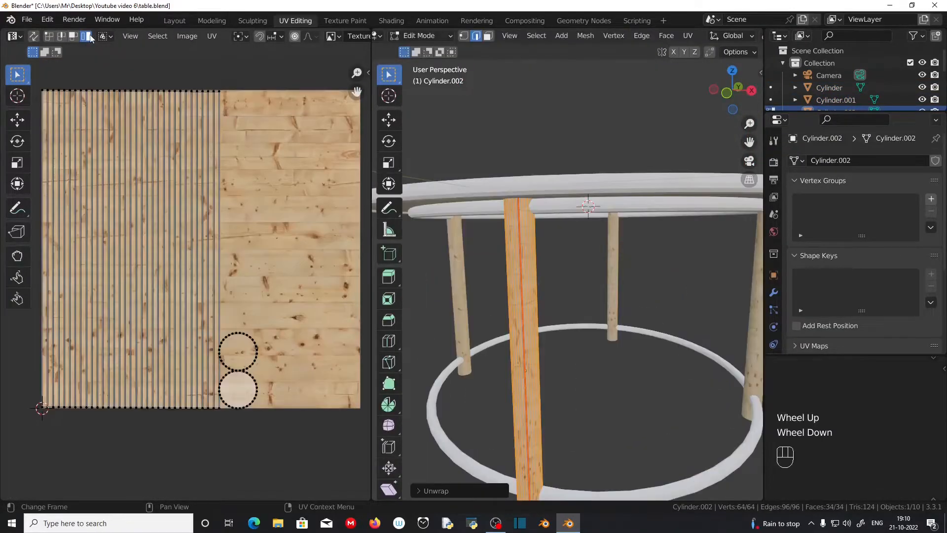
click(87, 39)
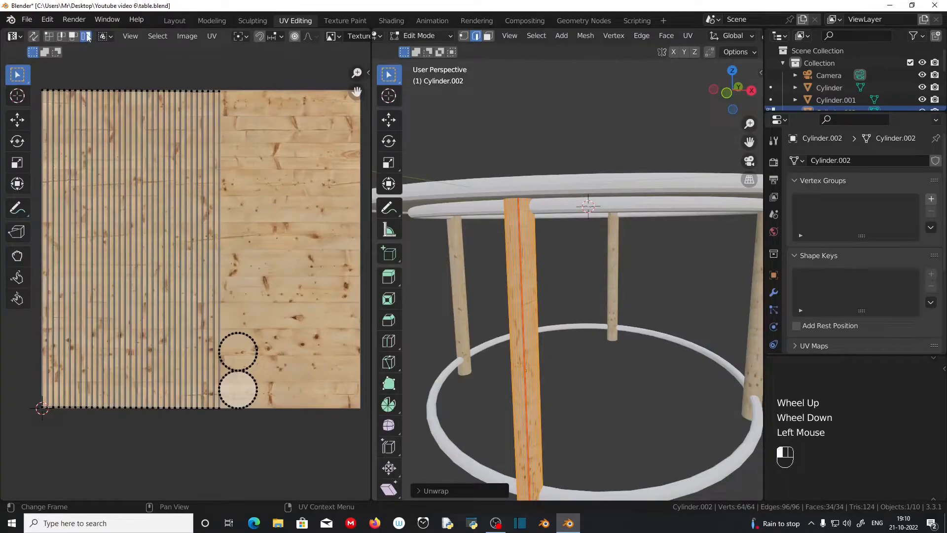
- Rotate the side island of Cylinder.002 by 90 degrees and move it to the upper part of the wood texture
click(179, 179)
text(r)
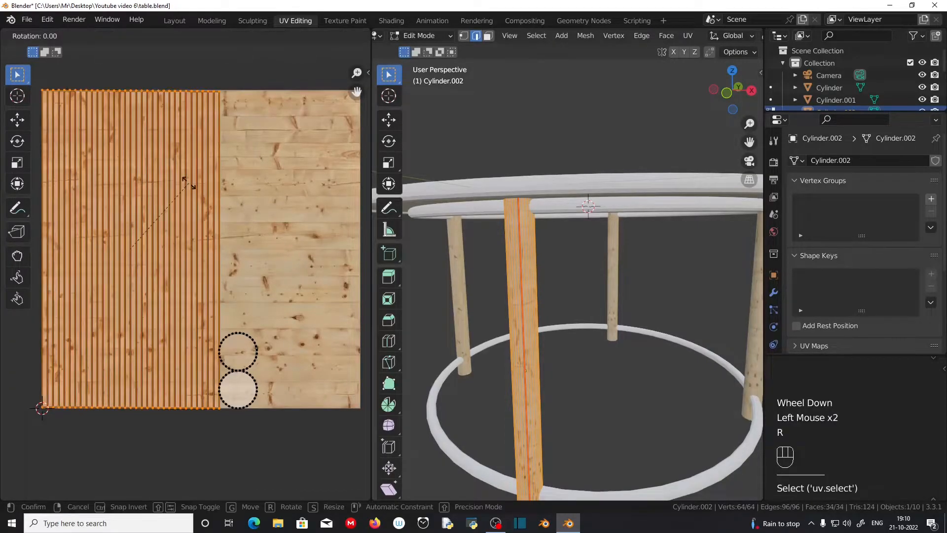
text(90)
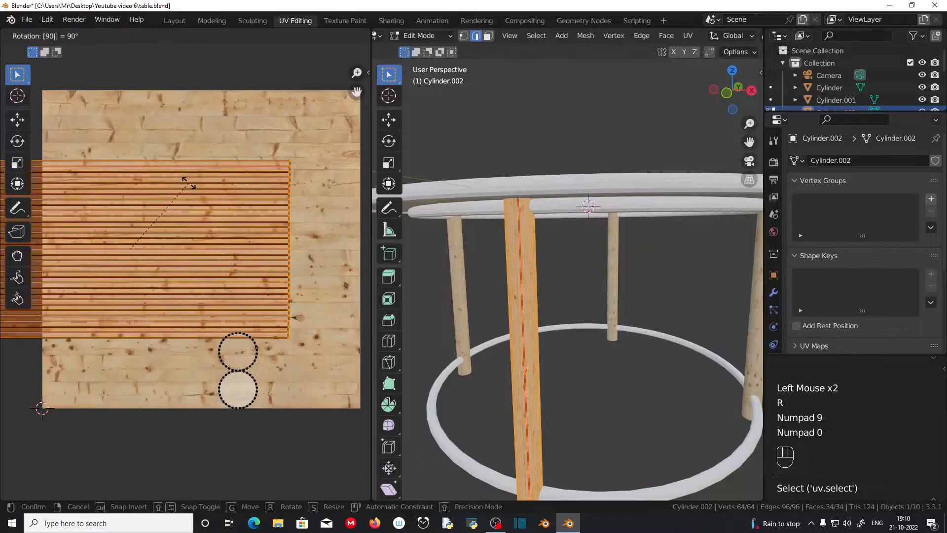
key(KP_Enter)
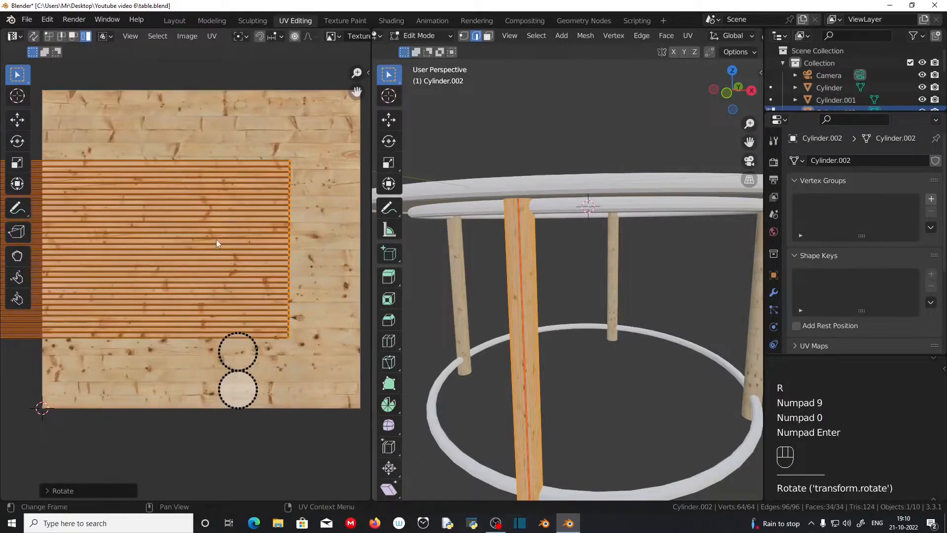
key(g)
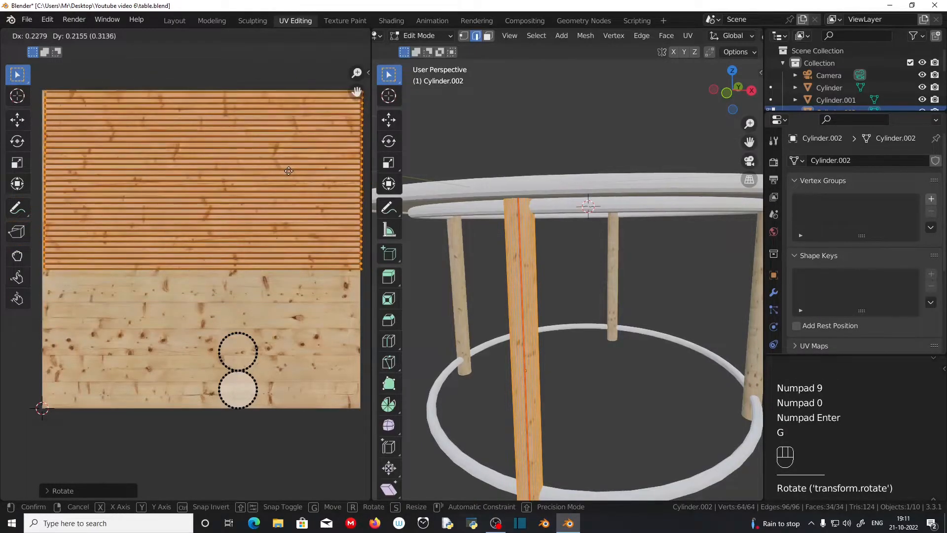
click(286, 172)
- Move the two end-cap islands of Cylinder.002 apart onto the free wood area below its side island
click(238, 351)
key(g)
click(147, 334)
click(238, 390)
key(g)
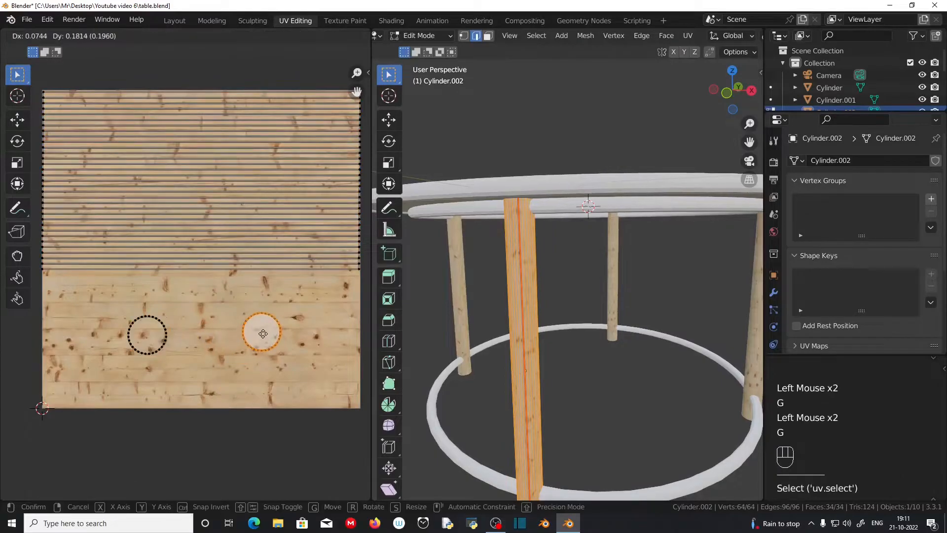
click(263, 333)
- Select the leg named Cylinder in the Layout workspace and show its full UV layout in the UV Editing workspace
click(175, 21)
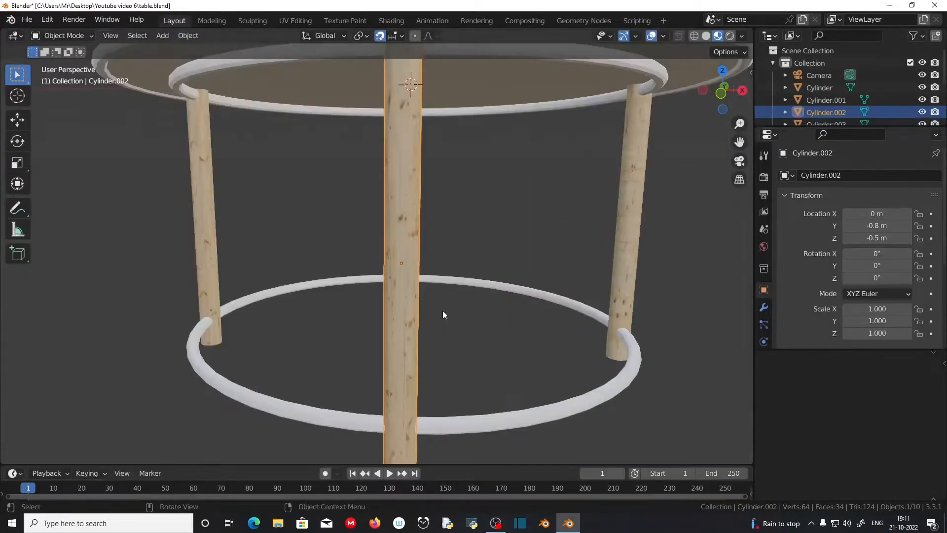
middle_drag(470, 326, 379, 325)
click(501, 317)
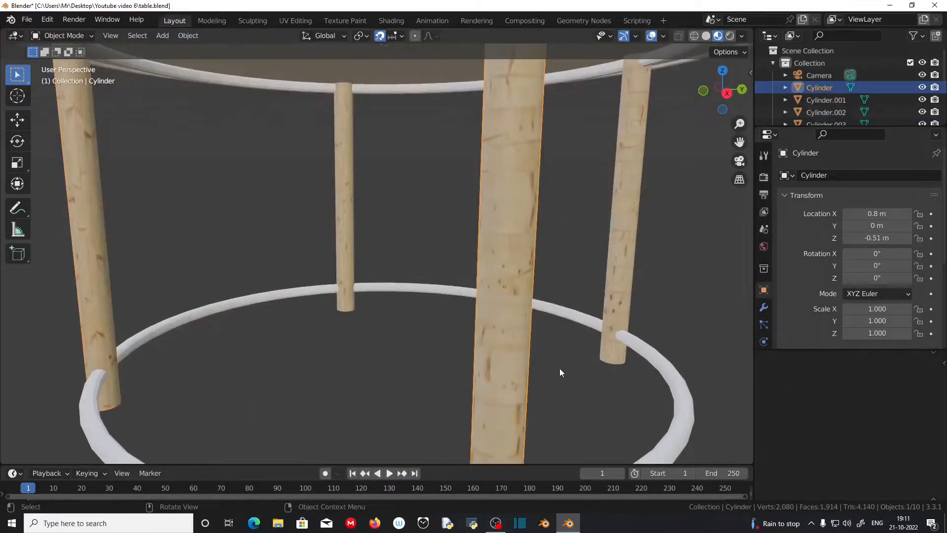
click(295, 20)
middle_drag(610, 402, 576, 366)
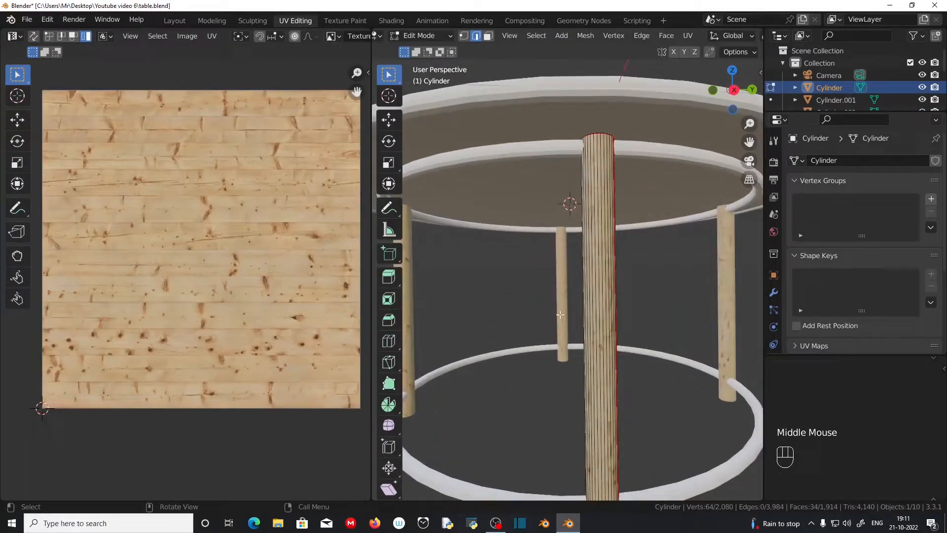
key(a)
middle_drag(632, 315, 548, 294)
scroll(567, 316, up, 2)
- Rotate the side island of the leg named Cylinder by 90 degrees and move it to the upper part of the wood texture
click(120, 243)
key(a)
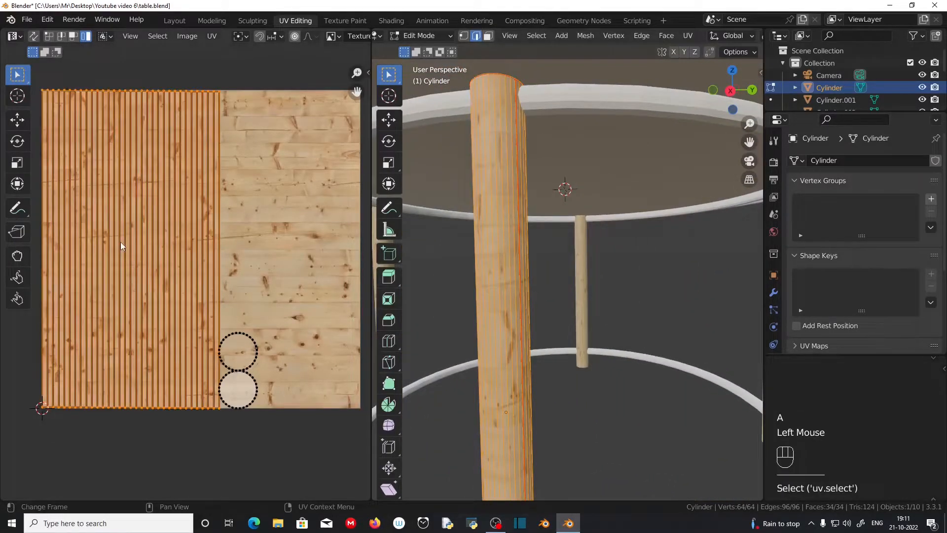
key(r)
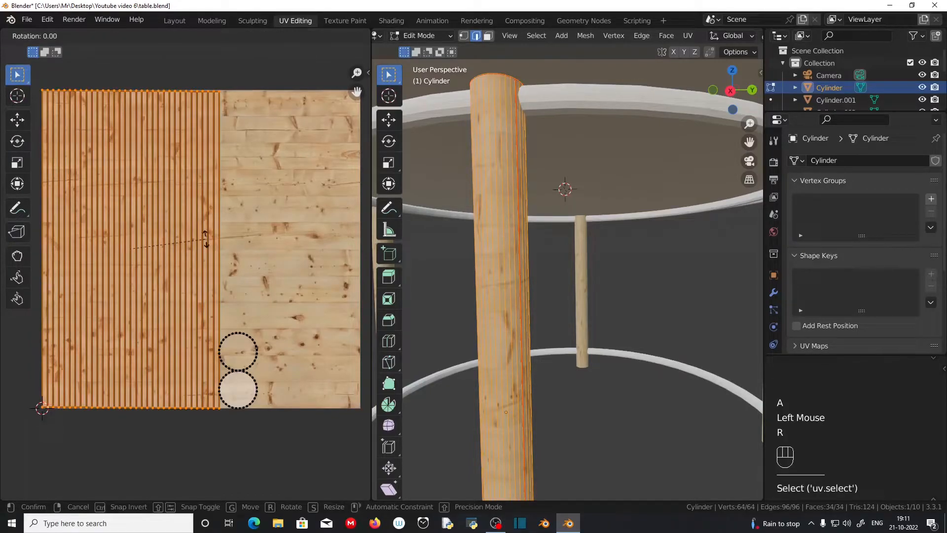
key(KP_9)
key(KP_0)
key(KP_Enter)
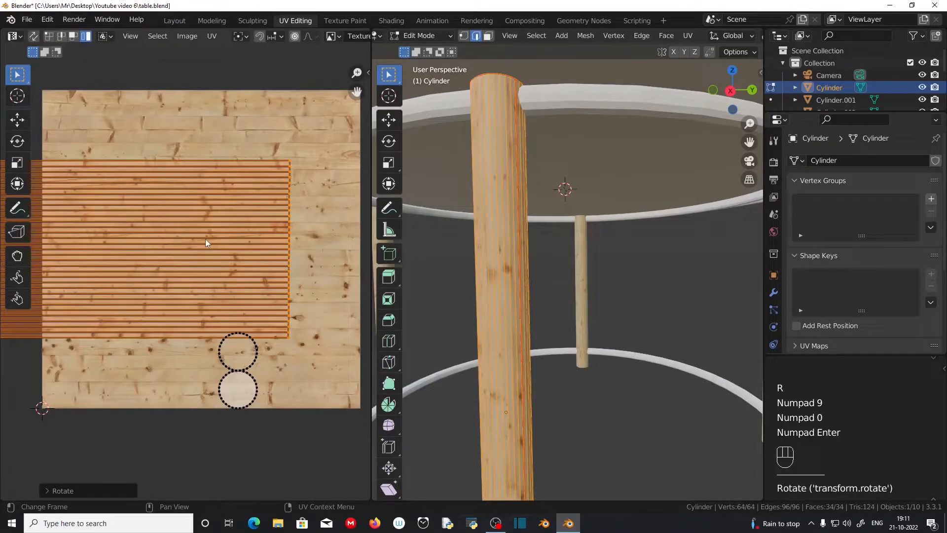
key(g)
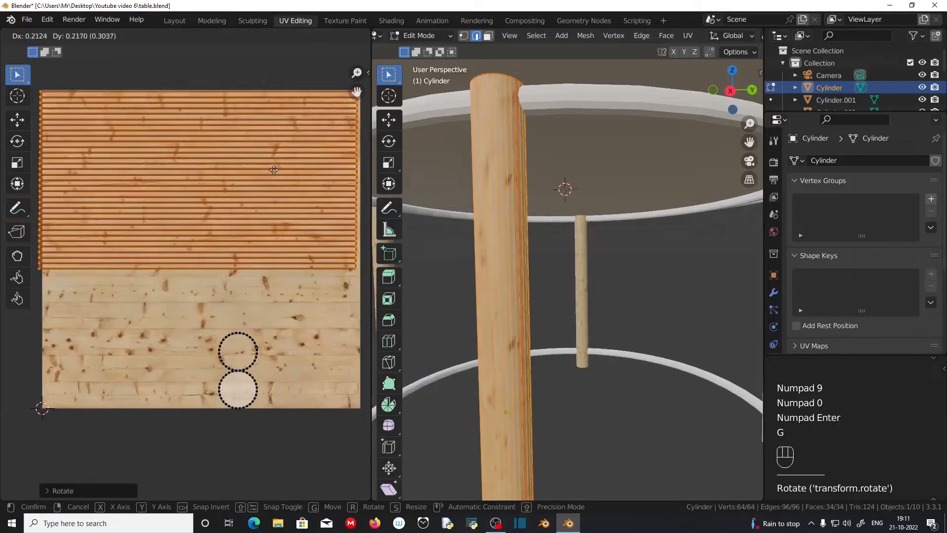
click(275, 168)
- Move the two end-cap islands of the leg named Cylinder apart onto the free wood area below its side island
click(236, 369)
key(g)
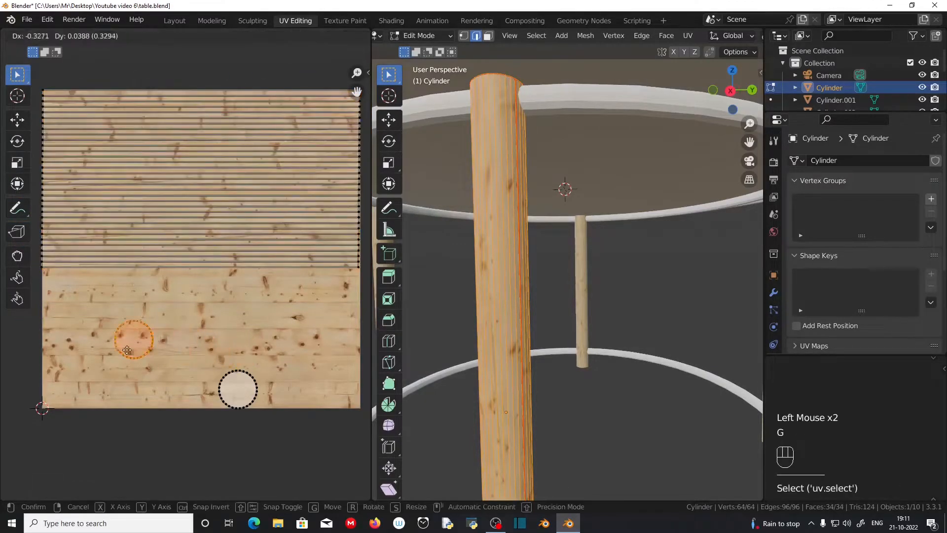
click(118, 358)
click(234, 384)
key(g)
click(216, 336)
scroll(528, 317, down, 1)
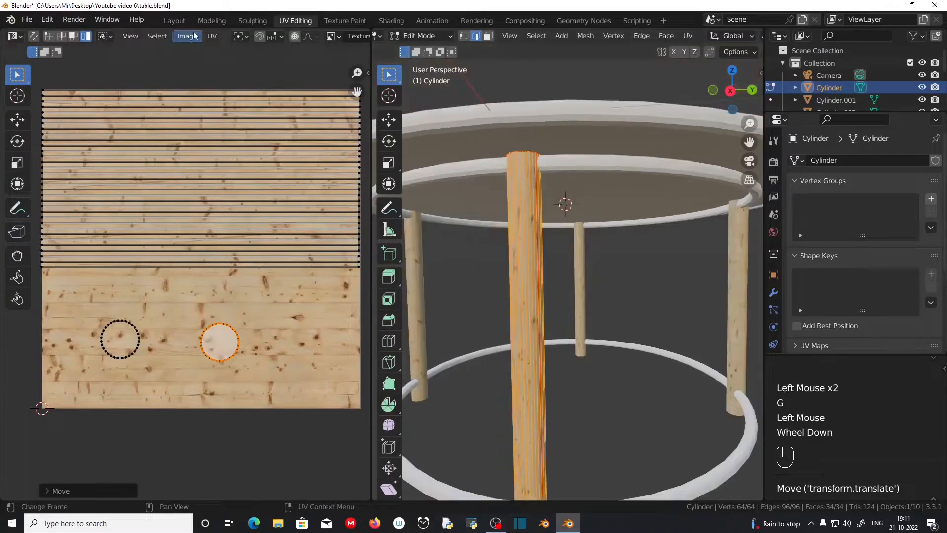
- Select the leg Cylinder.003 in the Layout workspace and show its full UV layout in the UV Editing workspace
click(175, 20)
middle_drag(442, 327, 470, 360)
click(405, 255)
scroll(404, 354, up, 5)
scroll(405, 359, up, 2)
click(295, 20)
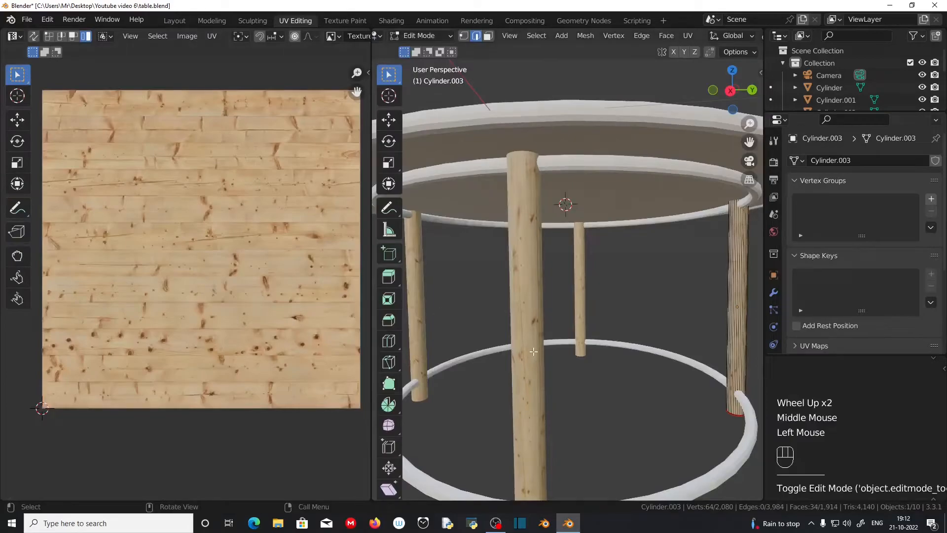
middle_drag(635, 340, 540, 353)
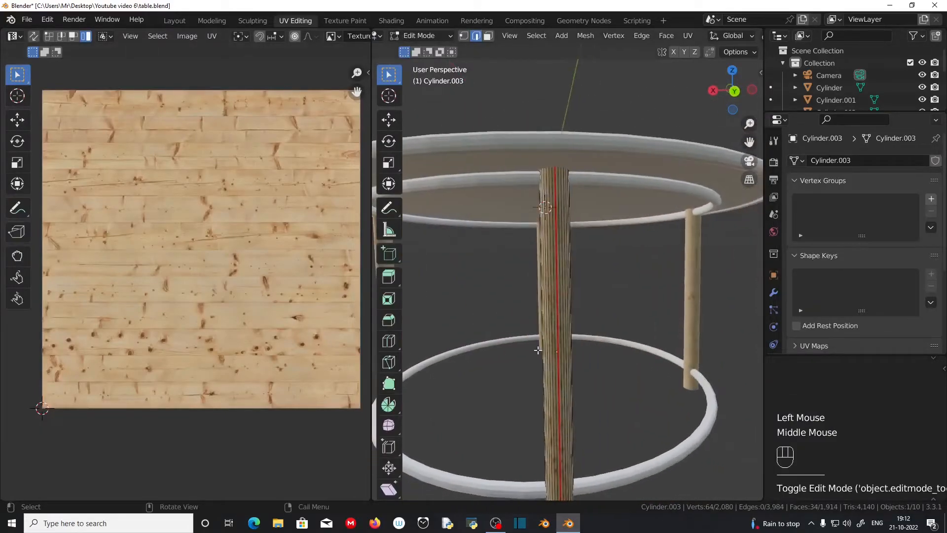
key(a)
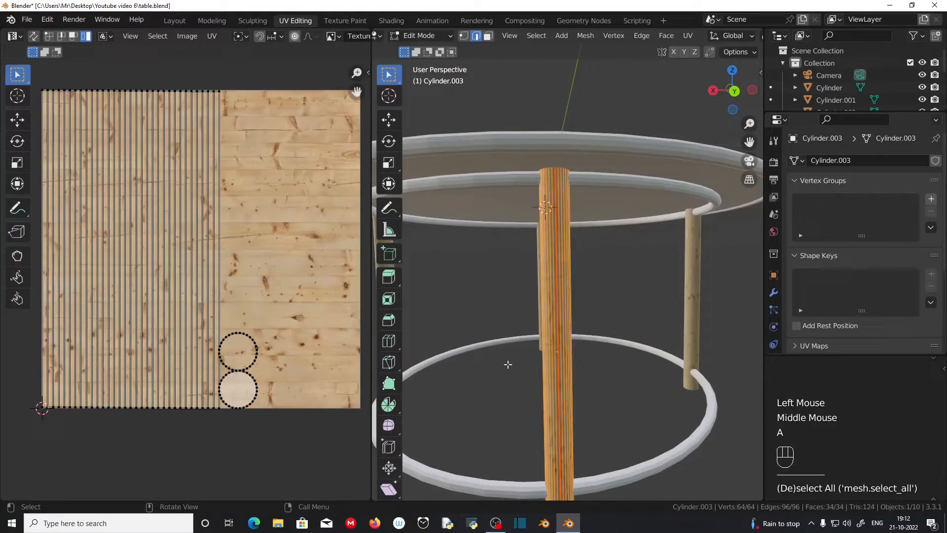
- Rotate the side island of Cylinder.003 by 90 degrees and move it to the upper part of the wood texture
click(142, 225)
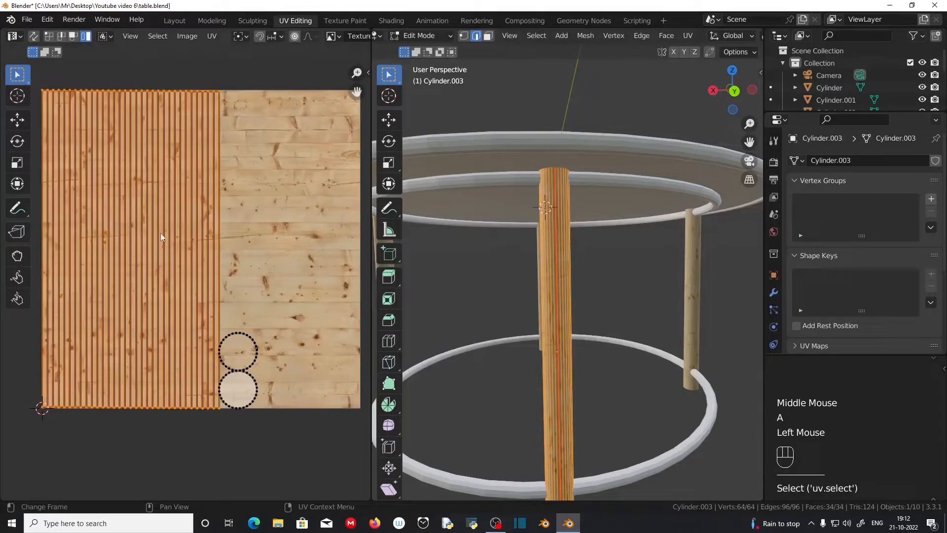
key(r)
key(KP_9)
key(KP_0)
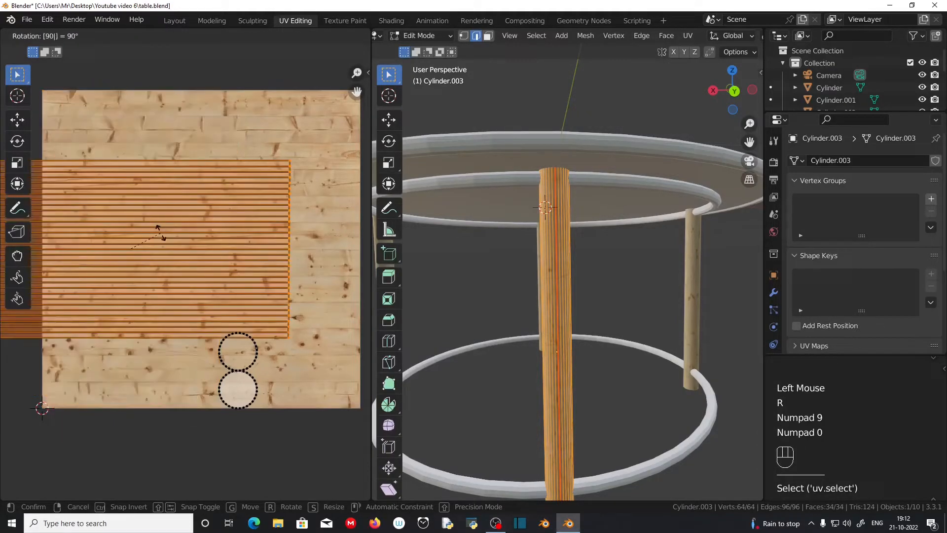
key(KP_Enter)
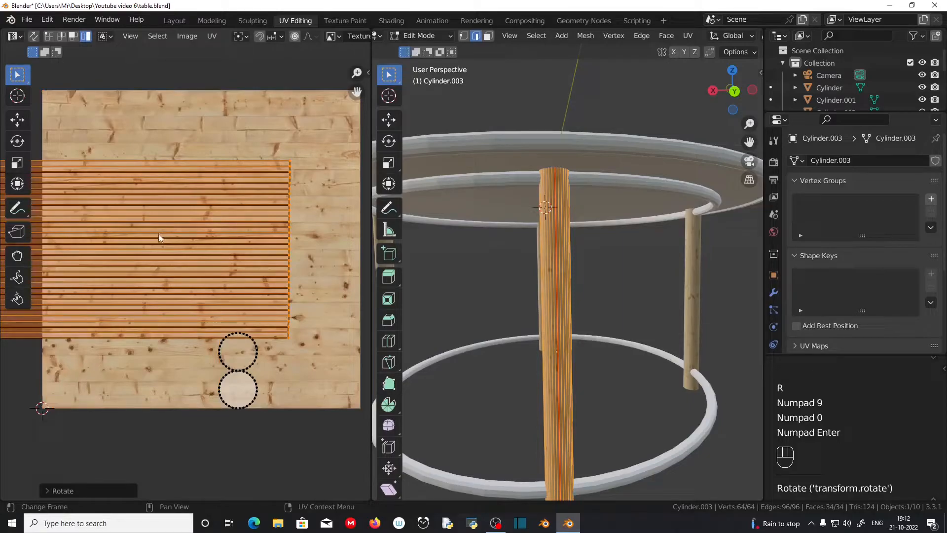
key(g)
click(223, 168)
- Move the two end-cap islands of Cylinder.003 apart onto the free wood area below its side island
click(239, 345)
key(g)
click(153, 334)
click(252, 383)
key(g)
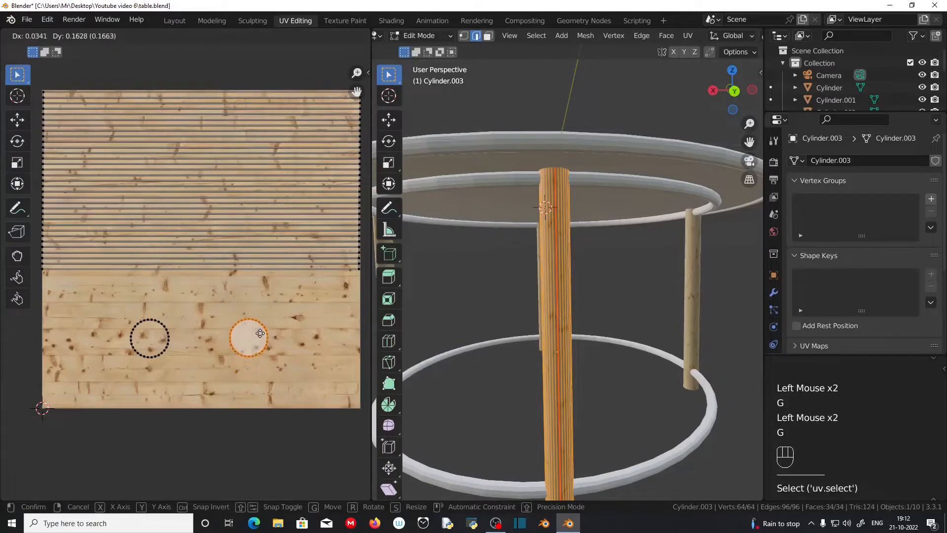
click(254, 341)
- Select the leg Cylinder.001 in the Layout workspace and check its UV layout in the UV Editing workspace
click(175, 21)
middle_drag(491, 320, 285, 59)
click(365, 342)
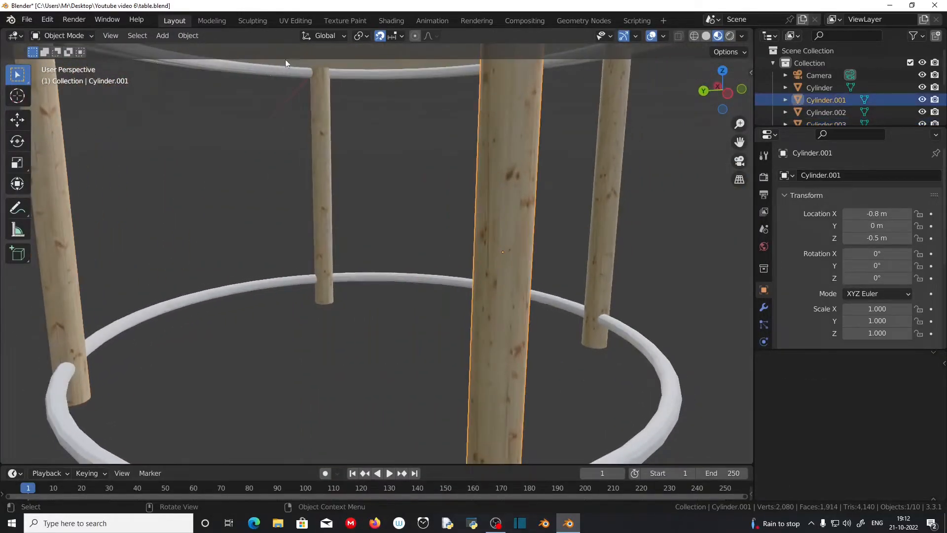
click(279, 20)
- Examine the wood grain direction on all the table legs from several sides
scroll(382, 271, down, 1)
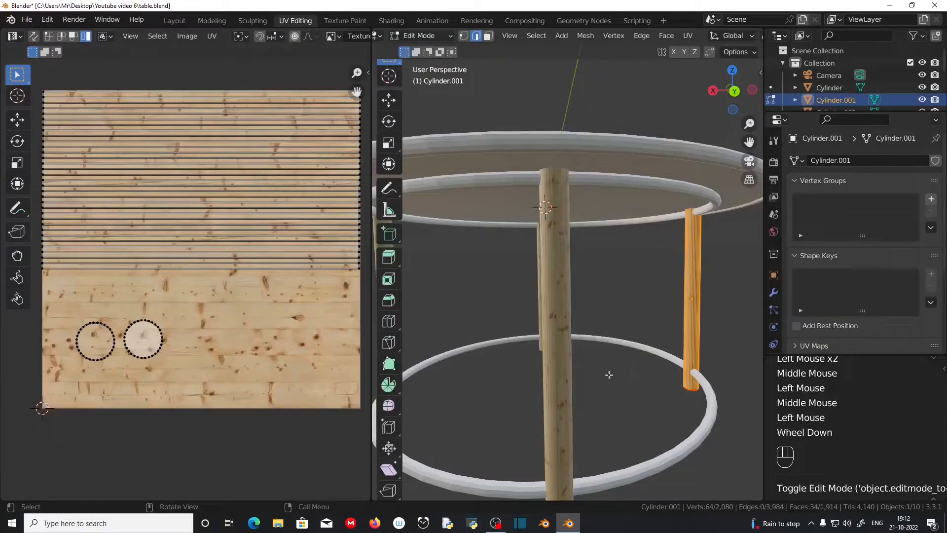
middle_drag(610, 375, 568, 378)
scroll(641, 386, down, 2)
middle_drag(638, 387, 623, 388)
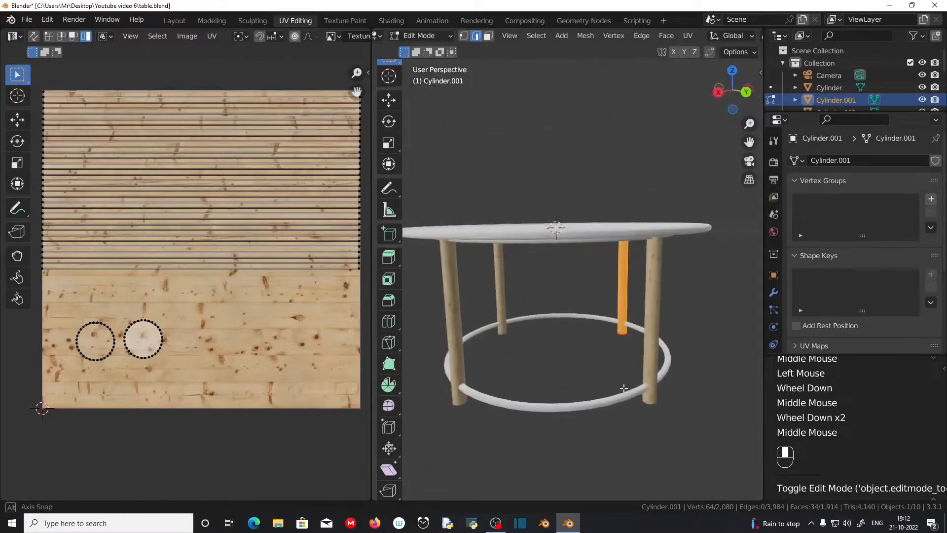
scroll(566, 393, up, 3)
middle_drag(567, 393, 592, 401)
scroll(635, 381, down, 1)
scroll(635, 381, down, 1)
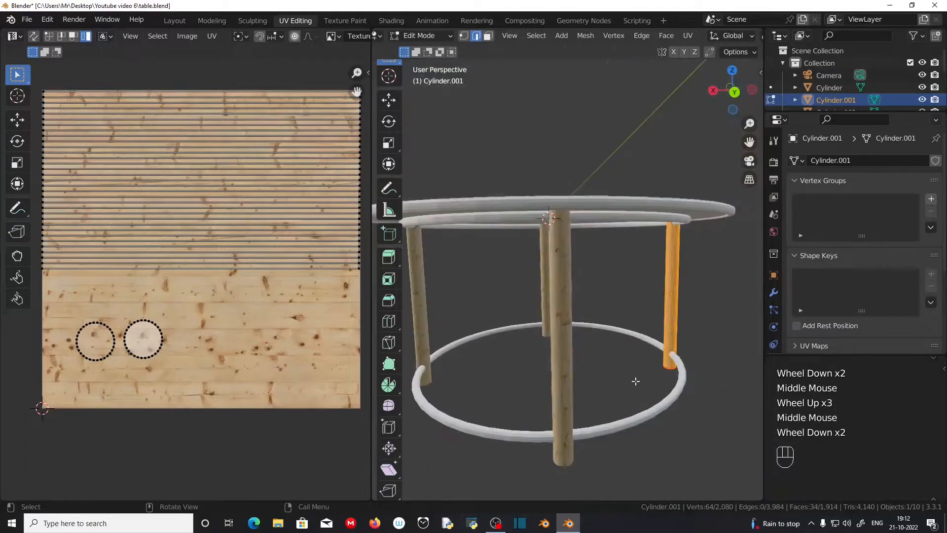
middle_drag(534, 245, 500, 183)
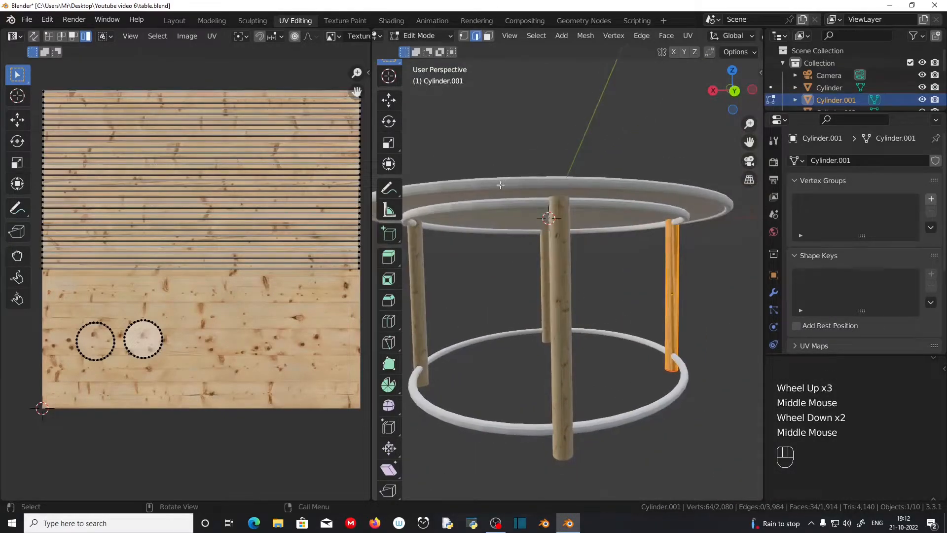
- Select the lower ring Torus.004 and create a new material for it in the Shading workspace, arranging its nodes
click(174, 21)
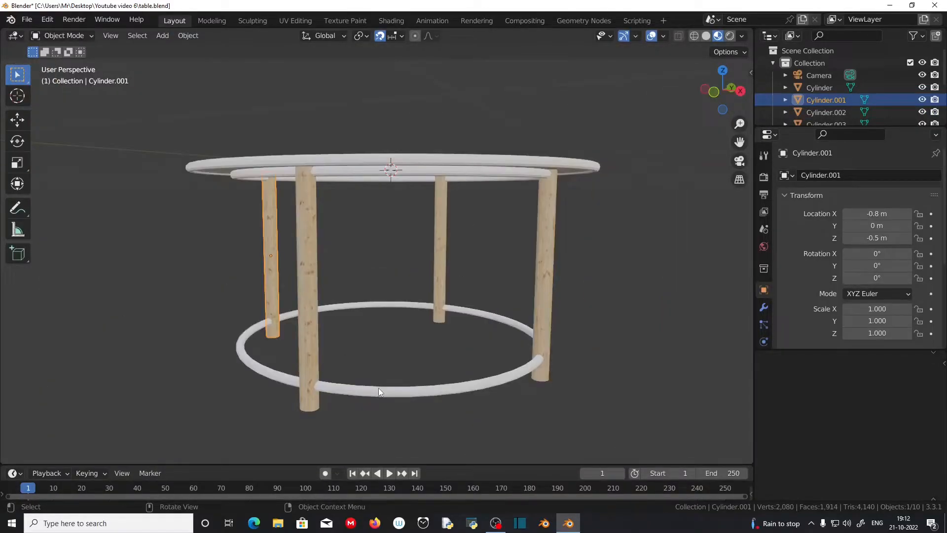
click(382, 389)
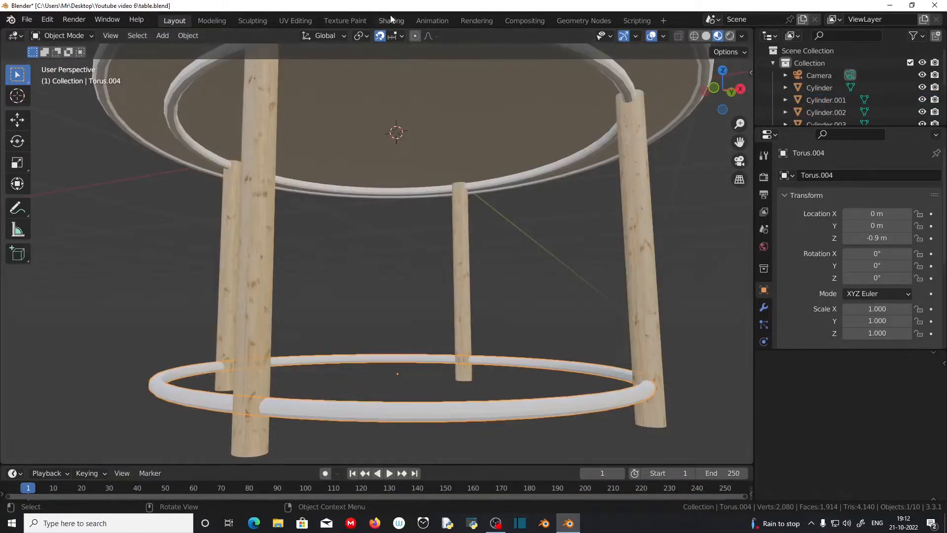
click(391, 18)
scroll(474, 163, up, 2)
mouse_move(474, 162)
middle_down()
mouse_move(469, 149)
mouse_move(458, 196)
mouse_move(448, 126)
mouse_move(455, 185)
middle_up()
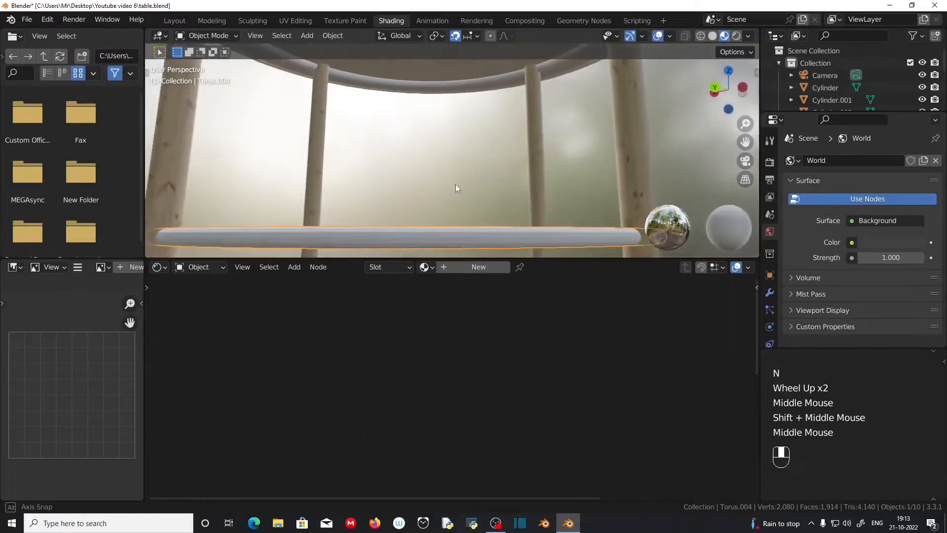
click(473, 268)
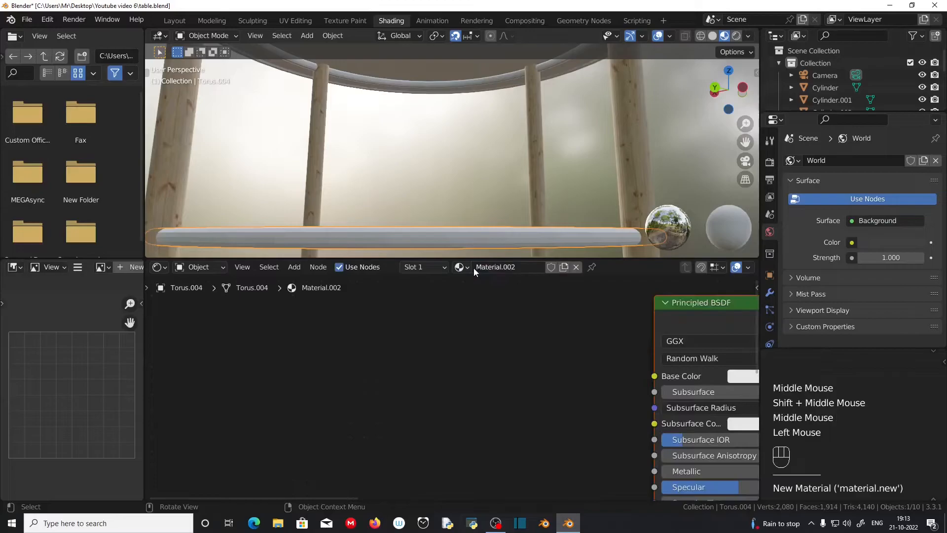
drag(691, 318, 472, 324)
click(311, 365)
- Add an Image Texture node to the ring's material and connect its Color output to the Principled BSDF Base Color
key(shift)
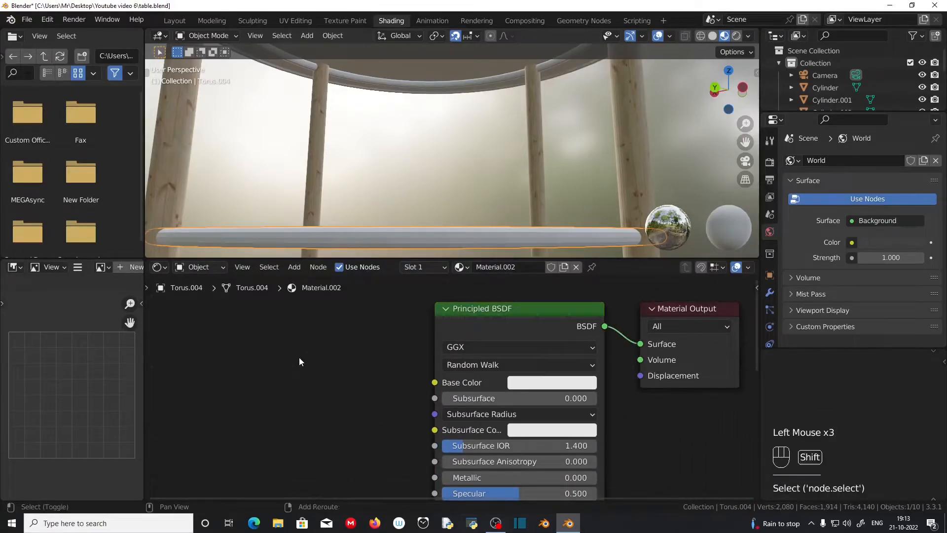
key(shift+a)
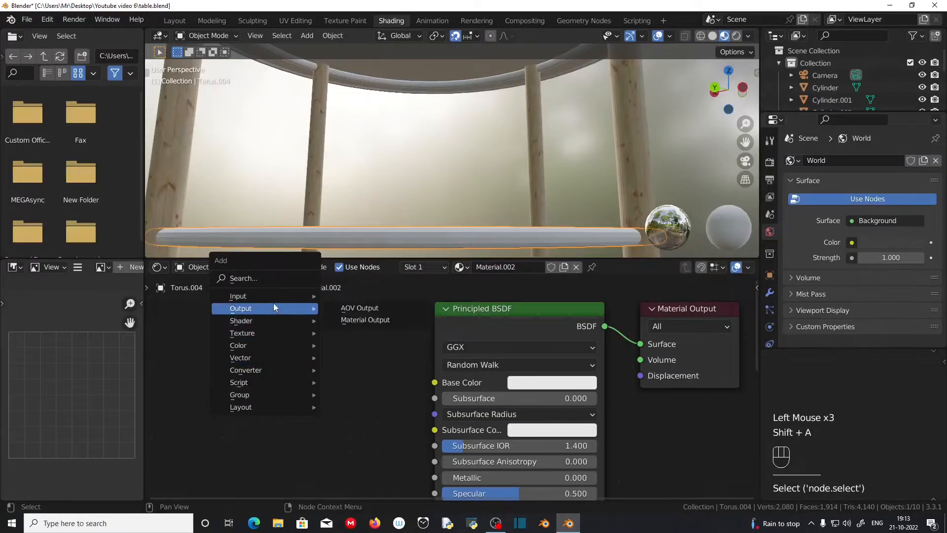
mouse_move(277, 338)
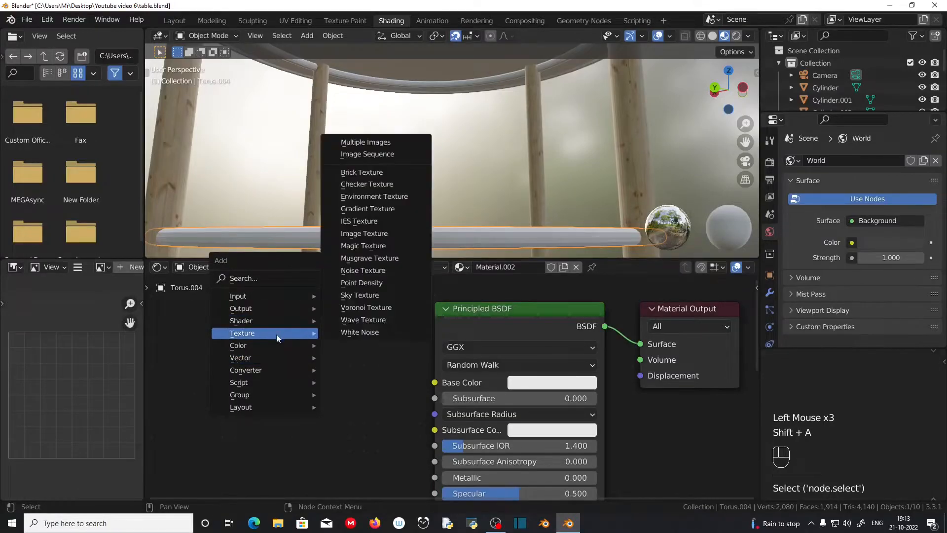
click(373, 233)
click(212, 316)
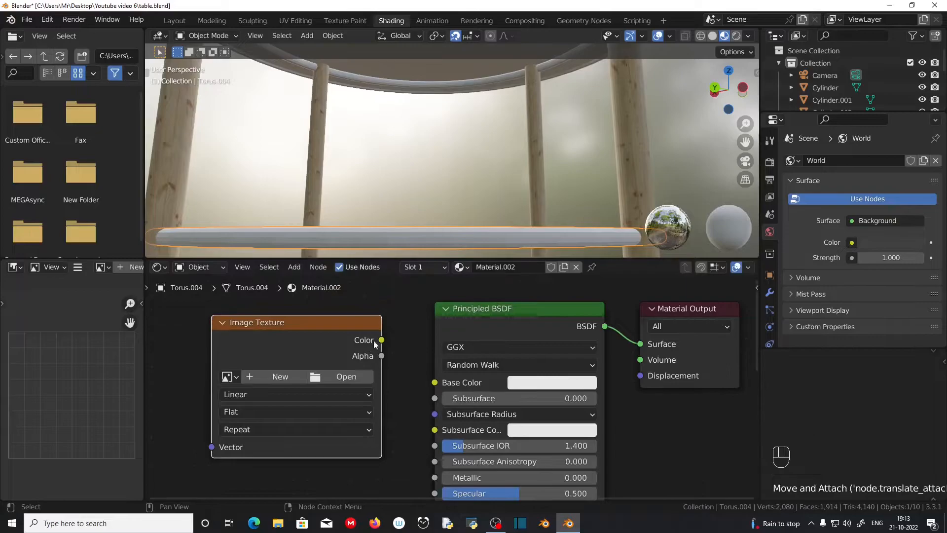
drag(381, 340, 413, 372)
drag(427, 384, 433, 383)
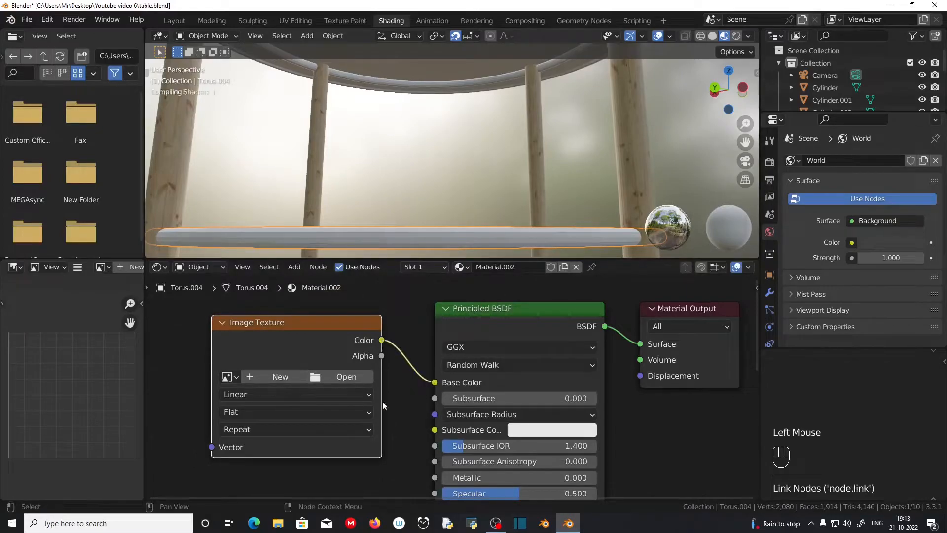
- Add a Texture Coordinate node in the free space before the Image Texture node
shift+middle_drag(400, 422, 567, 425)
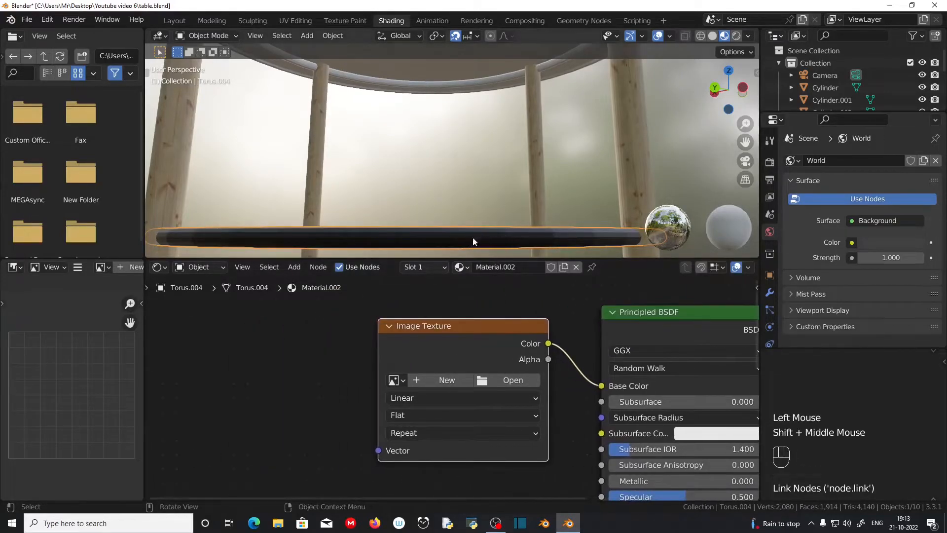
scroll(342, 371, down, 2)
shift+middle_drag(317, 377, 373, 365)
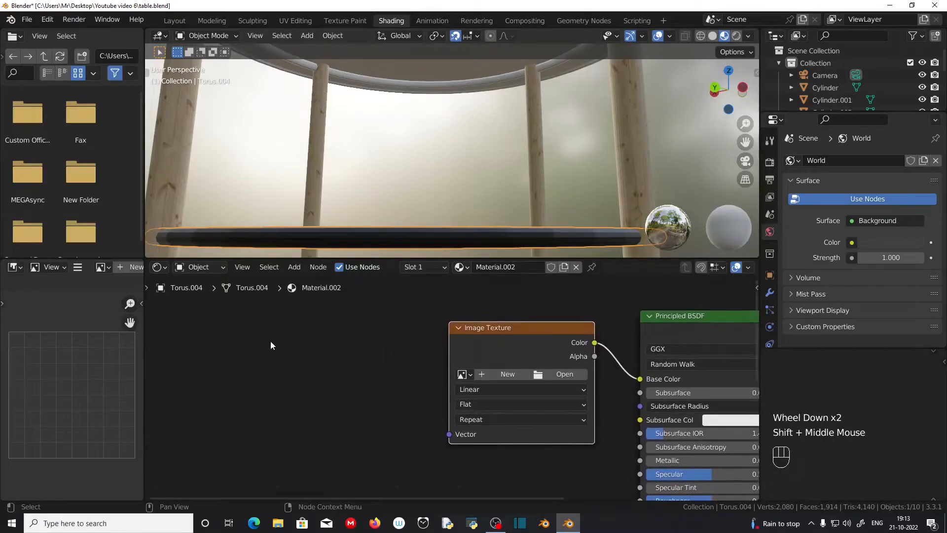
key(shift)
key(shift+a)
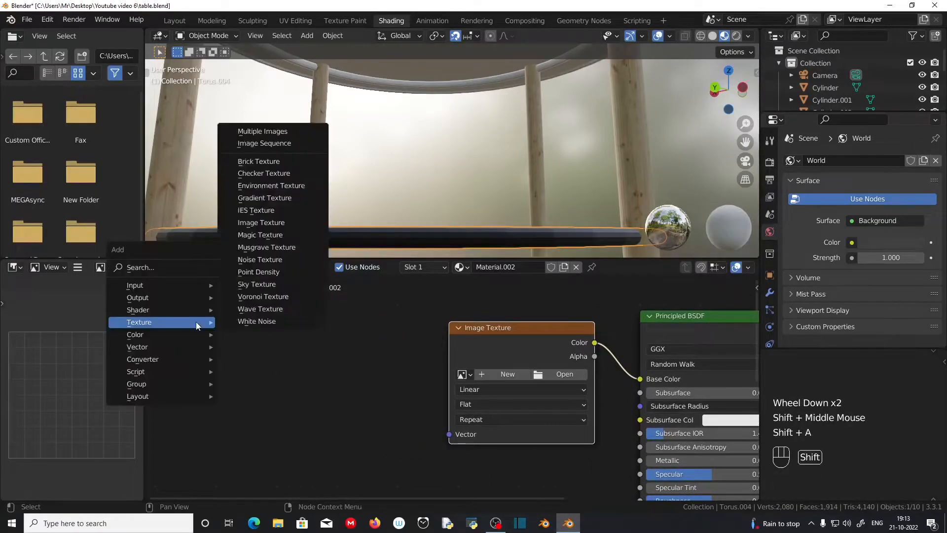
mouse_move(176, 291)
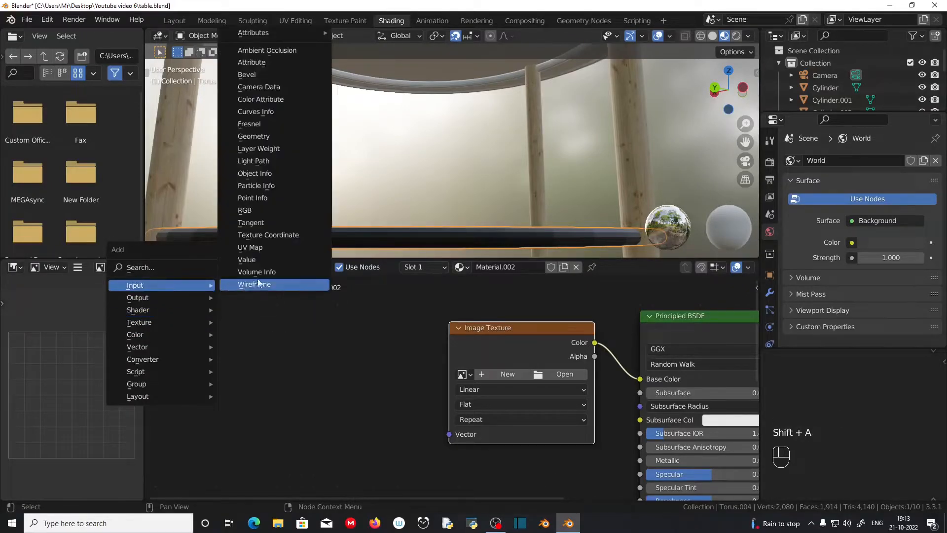
click(268, 235)
click(208, 321)
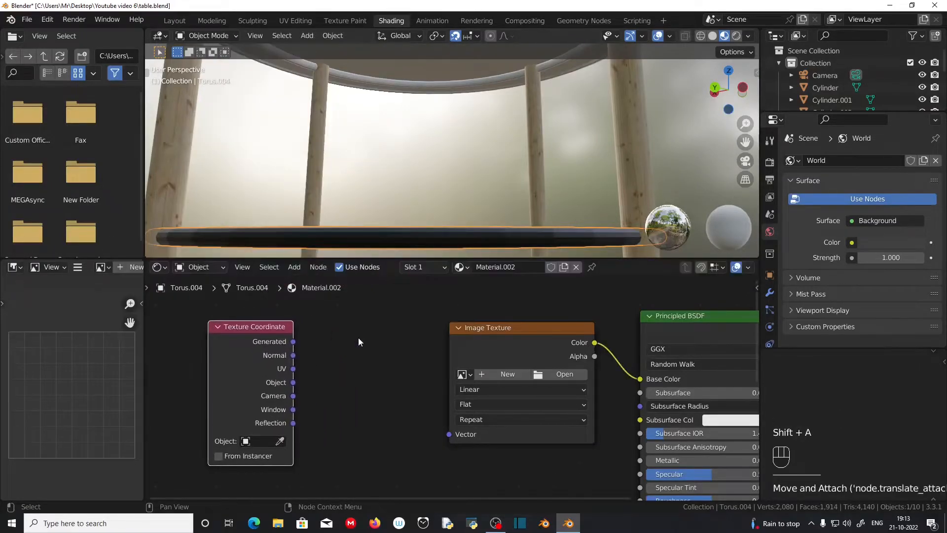
- Add a Mapping node between the Texture Coordinate and Image Texture nodes
key(shift+a)
mouse_move(357, 340)
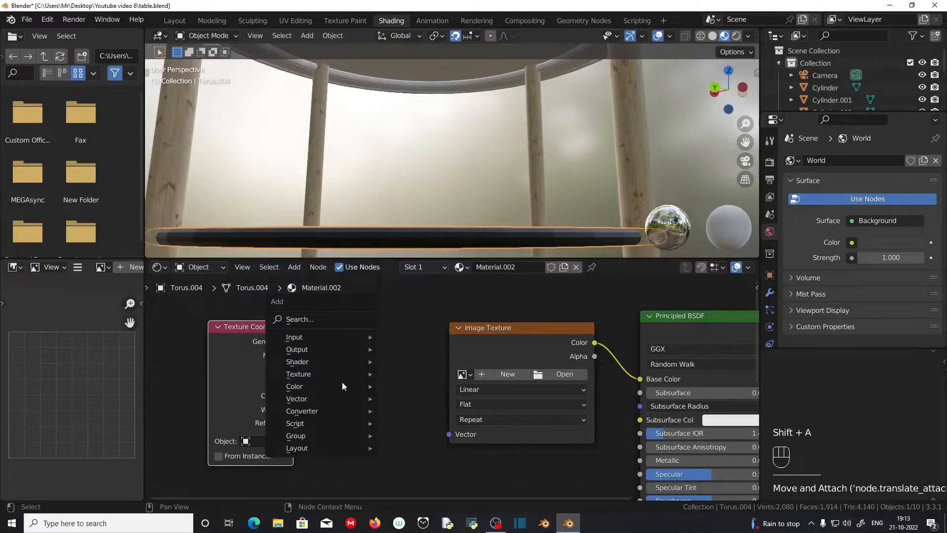
mouse_move(355, 399)
click(431, 324)
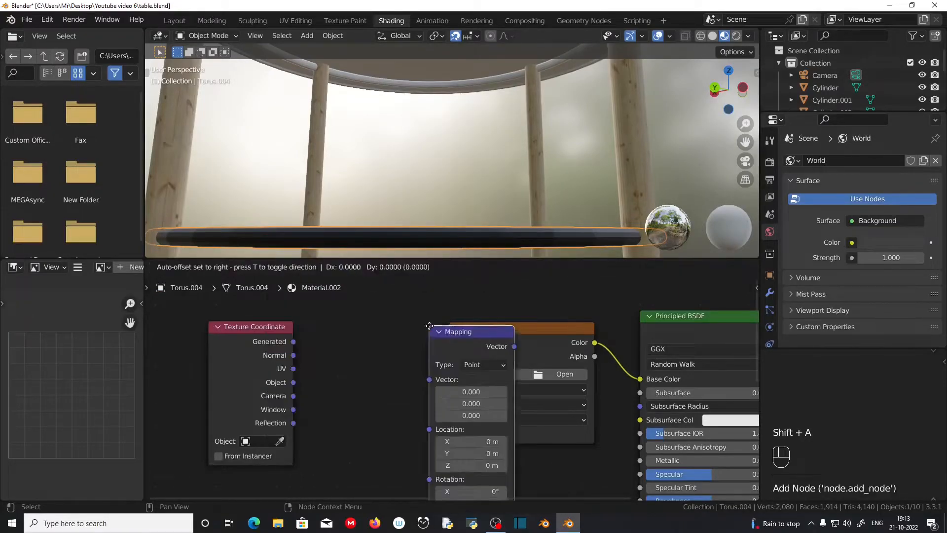
click(326, 331)
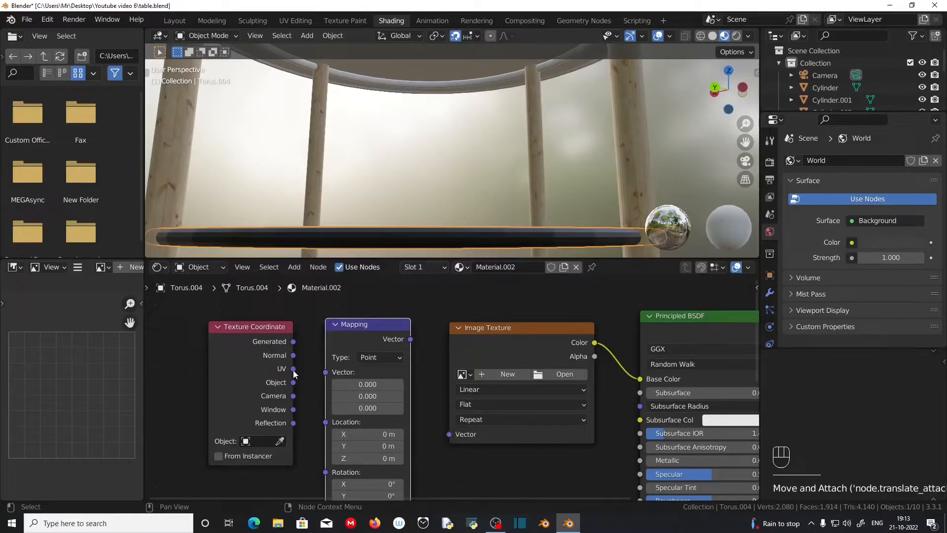
- Link the UV coordinates through the Mapping node to the Image Texture's Vector, load TexturesCom_PlywoodNew0078_1_M.jpg, and view the ring in the Layout workspace
drag(292, 368, 326, 376)
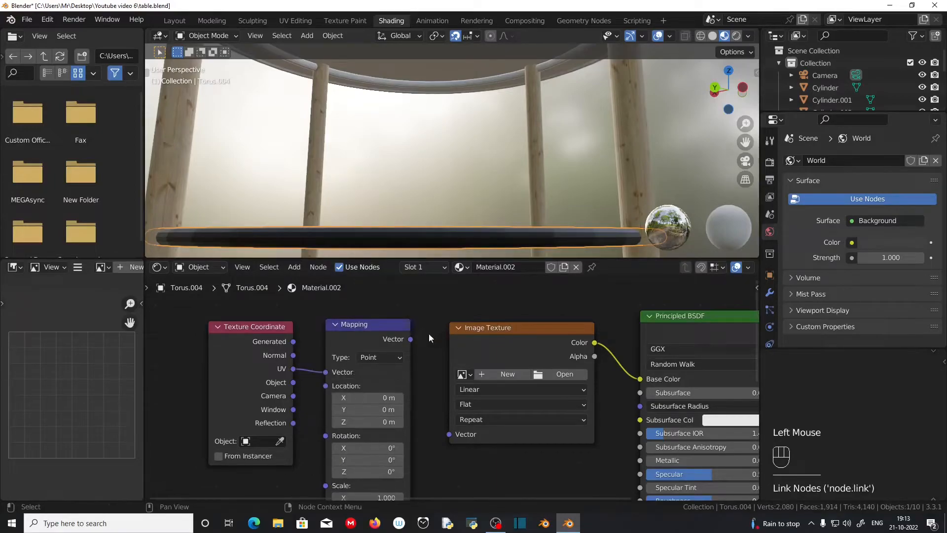
drag(411, 339, 449, 434)
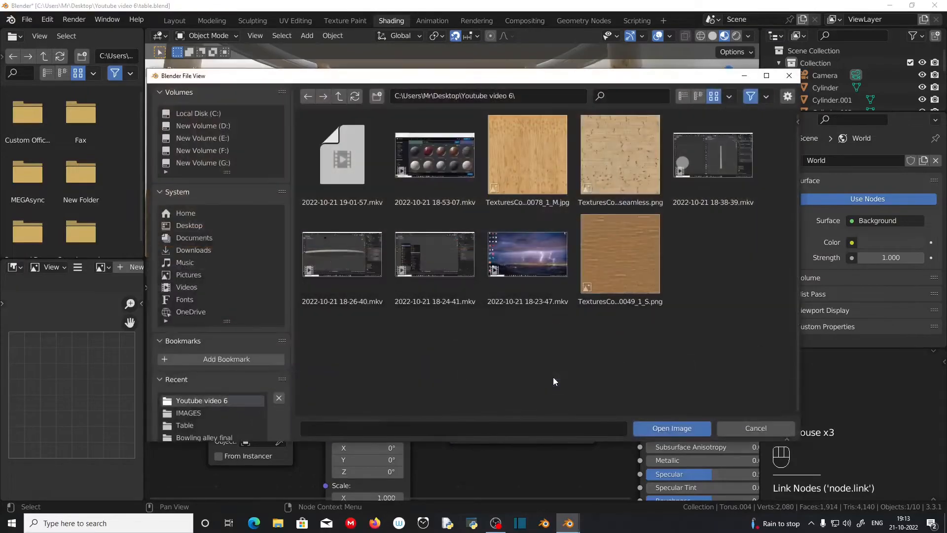
click(205, 225)
click(369, 201)
double_click(369, 201)
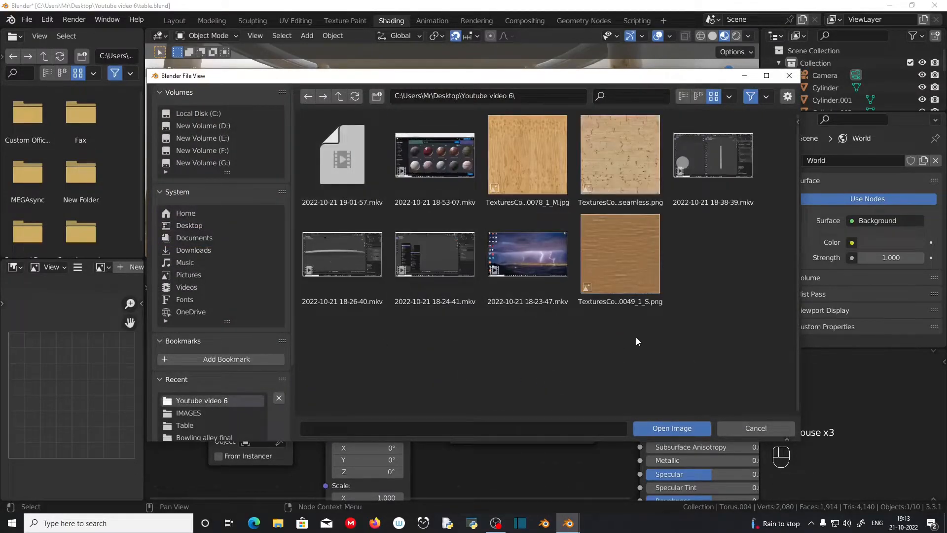
click(528, 153)
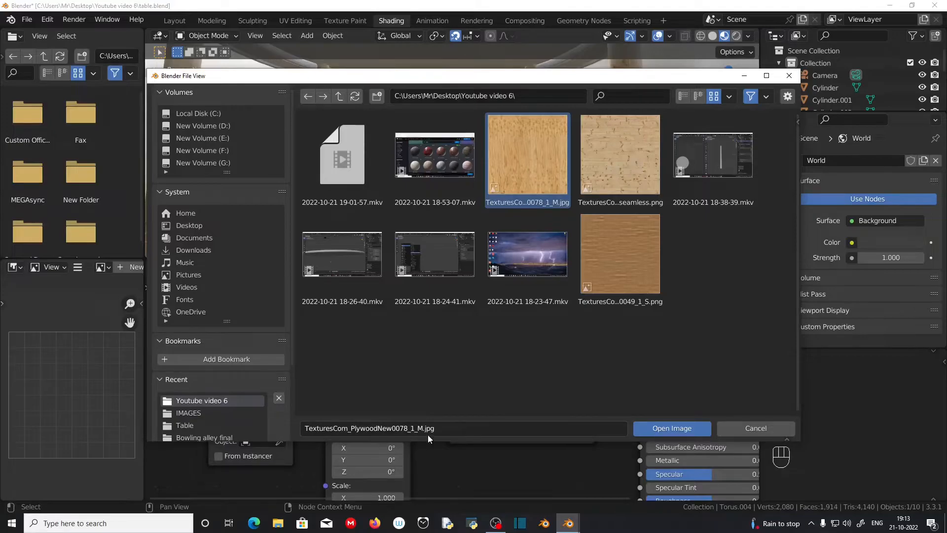
click(655, 432)
click(186, 22)
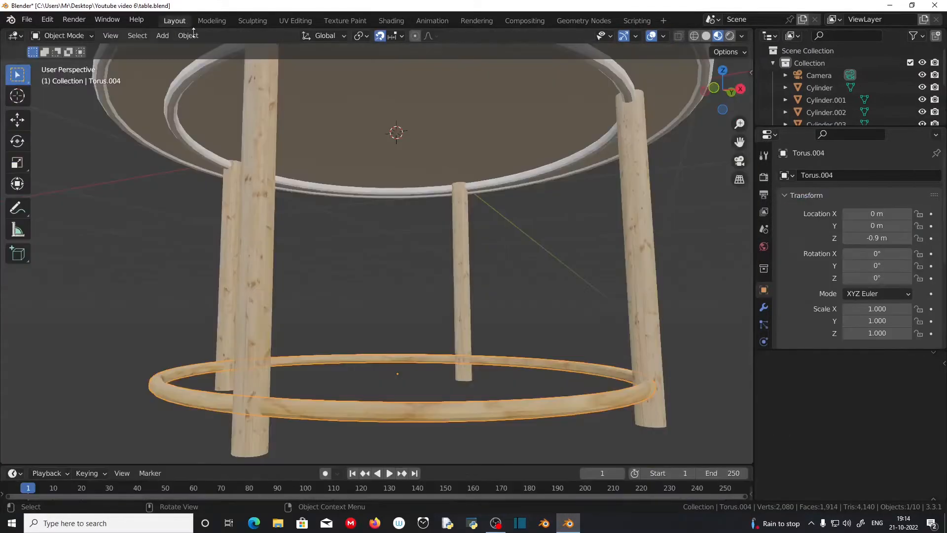
mouse_move(382, 214)
middle_down()
mouse_move(309, 223)
mouse_move(277, 198)
mouse_move(302, 264)
mouse_move(386, 339)
mouse_move(392, 385)
mouse_move(427, 354)
mouse_move(454, 379)
mouse_move(396, 377)
middle_up()
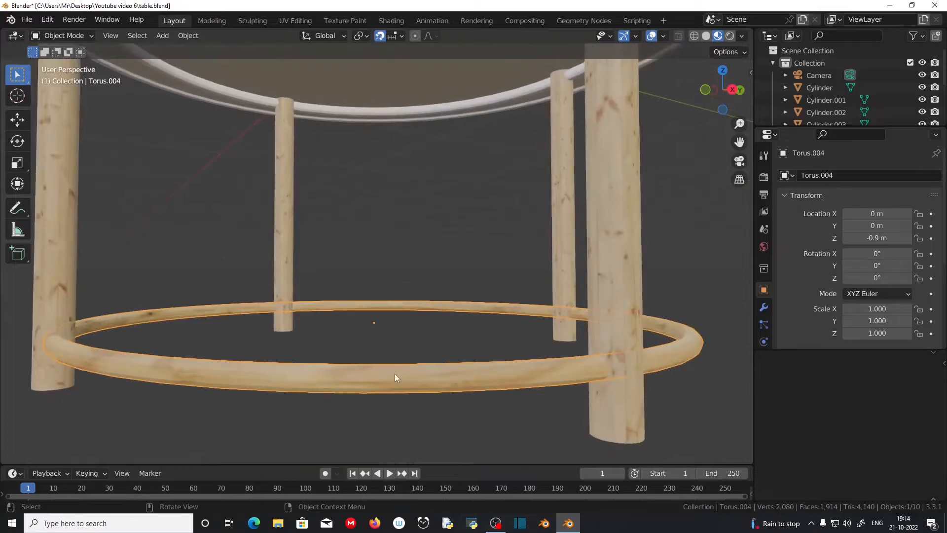
- Select the whole lower ring mesh in the UV Editing workspace and check its UV layout against the plywood image and the model
click(295, 20)
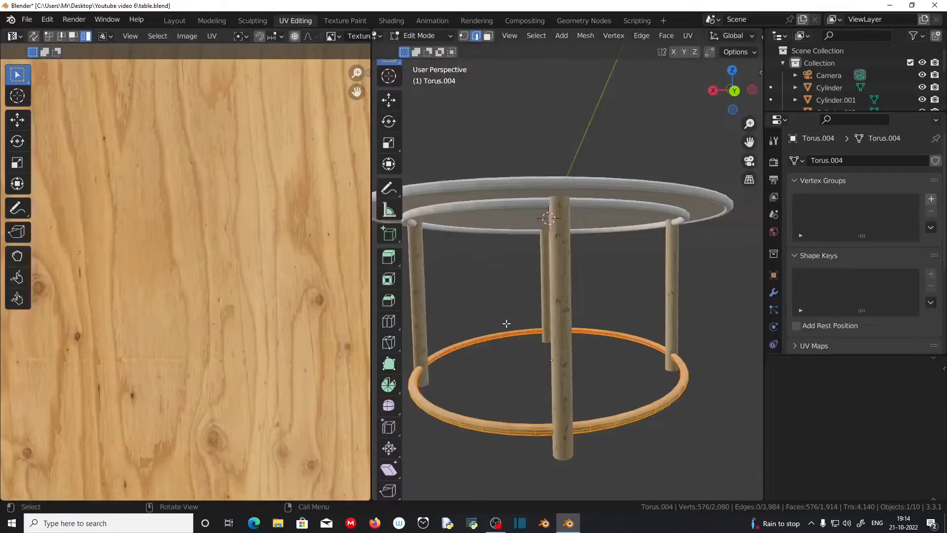
scroll(583, 346, down, 4)
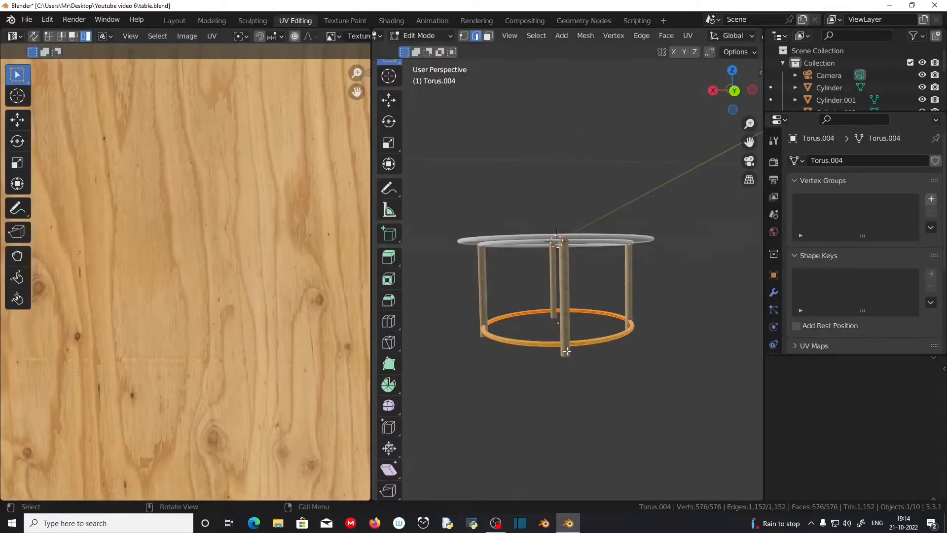
scroll(243, 346, down, 3)
scroll(244, 343, up, 1)
shift+middle_drag(244, 343, 249, 344)
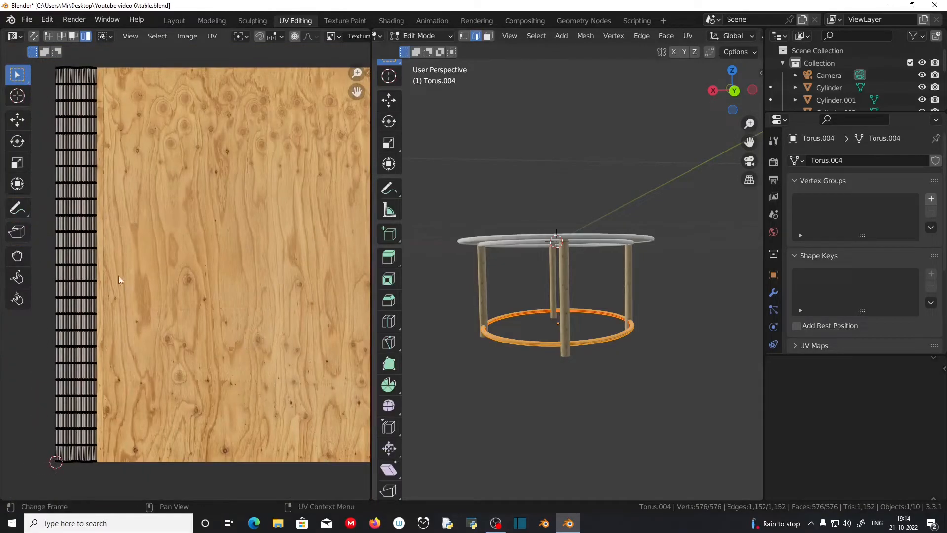
scroll(99, 259, down, 1)
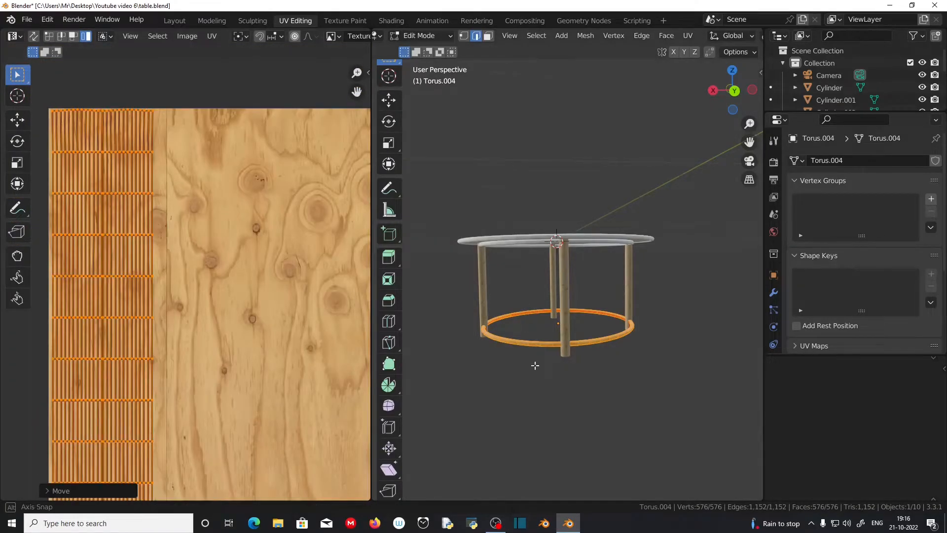
middle_drag(535, 363, 534, 327)
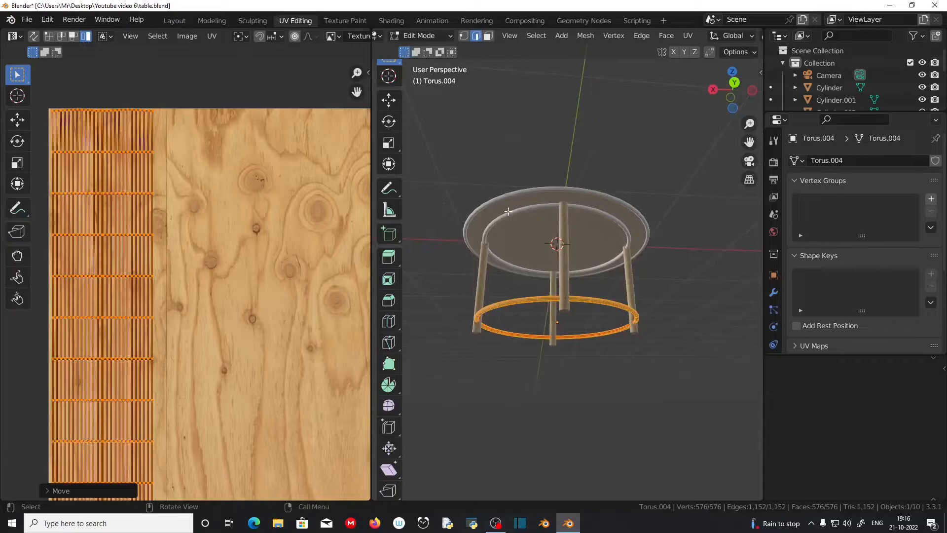
scroll(549, 281, up, 6)
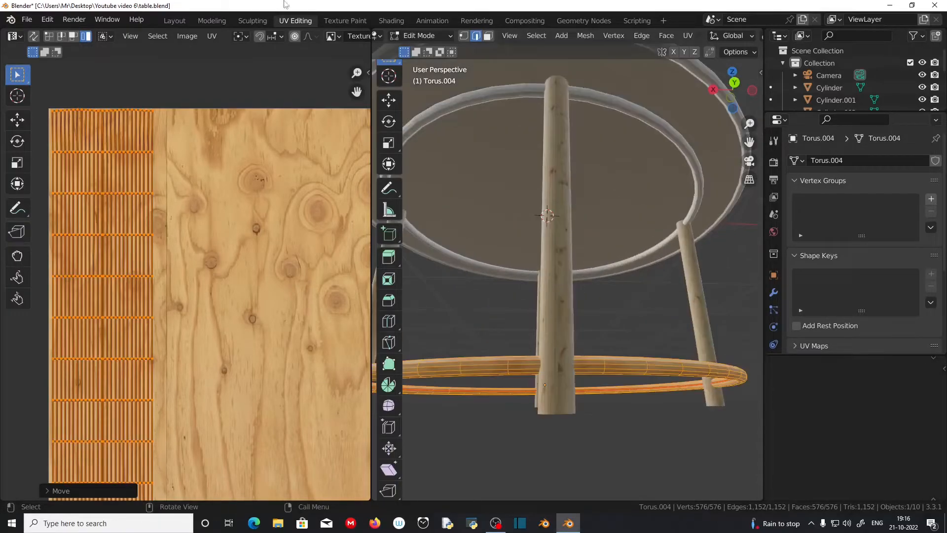
click(174, 21)
scroll(451, 279, up, 3)
scroll(451, 290, down, 3)
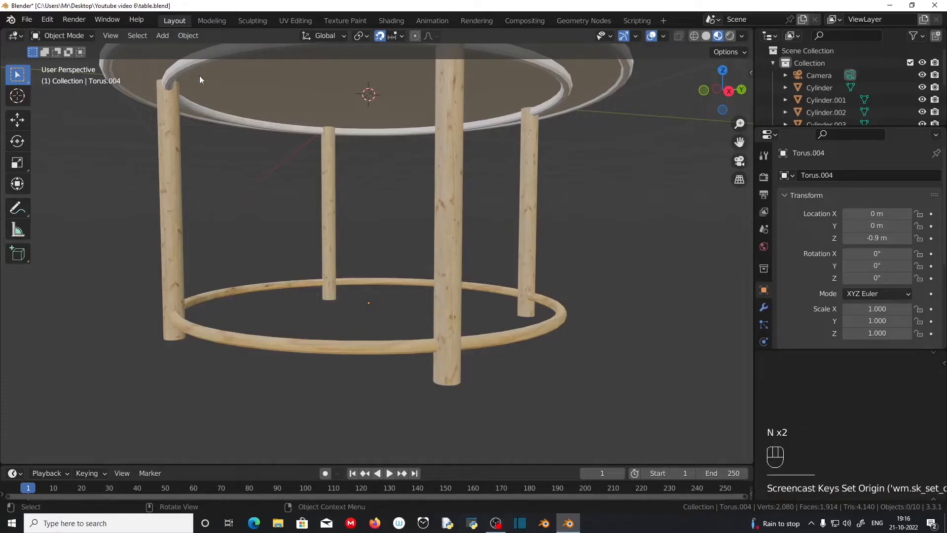
- Select the two upper rings with the lower ring as active object and link the lower ring's material to them
shift+click(282, 339)
shift+middle_drag(308, 321, 312, 423)
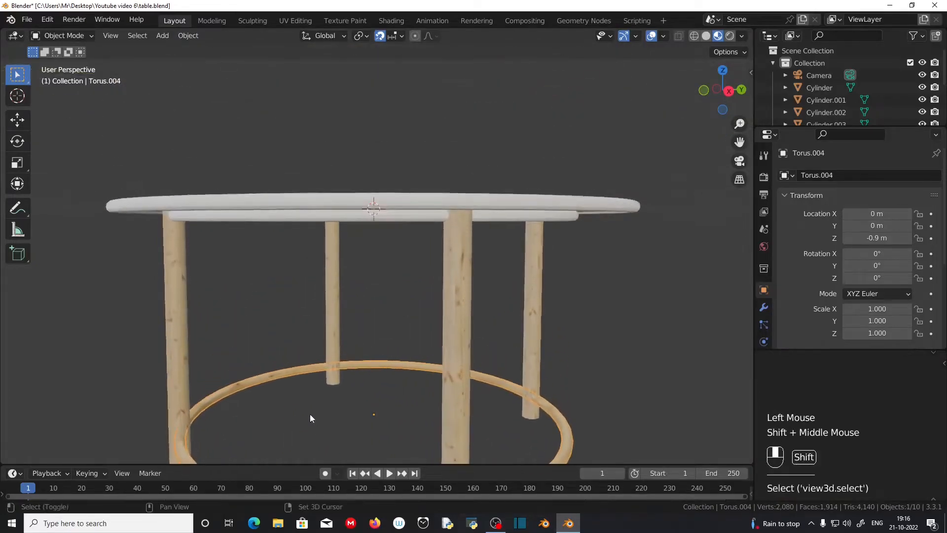
click(198, 215)
shift+click(205, 222)
mouse_move(251, 291)
middle_down()
mouse_move(253, 280)
mouse_move(259, 306)
middle_up()
shift+click(284, 429)
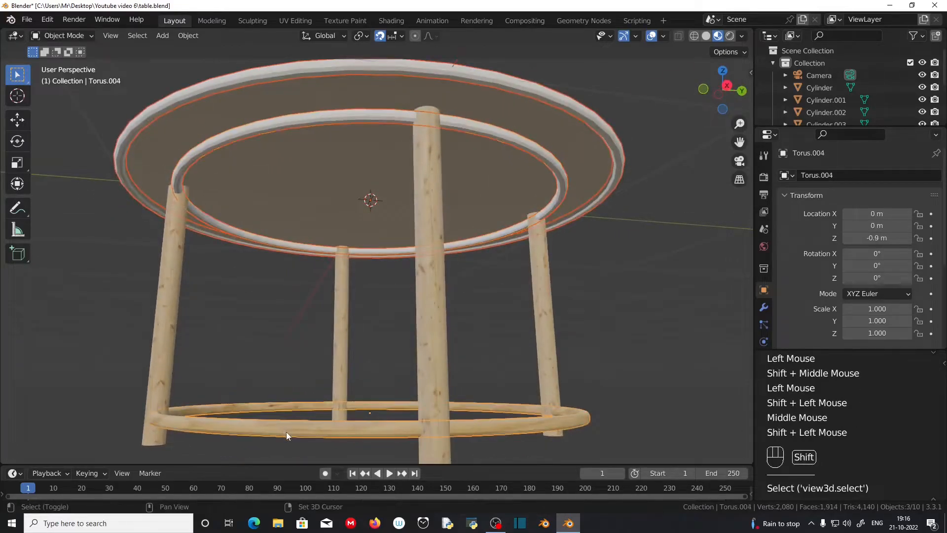
middle_drag(286, 430, 212, 357)
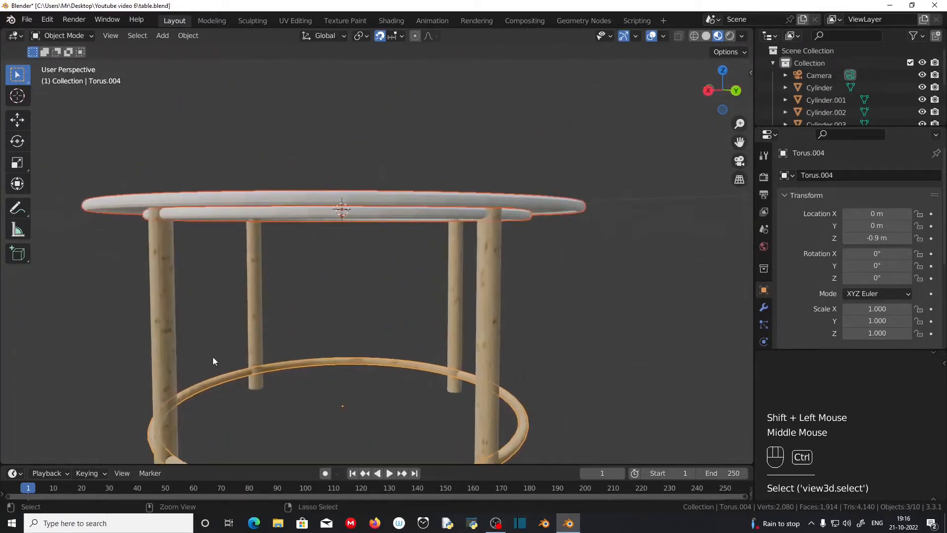
key(ctrl+l)
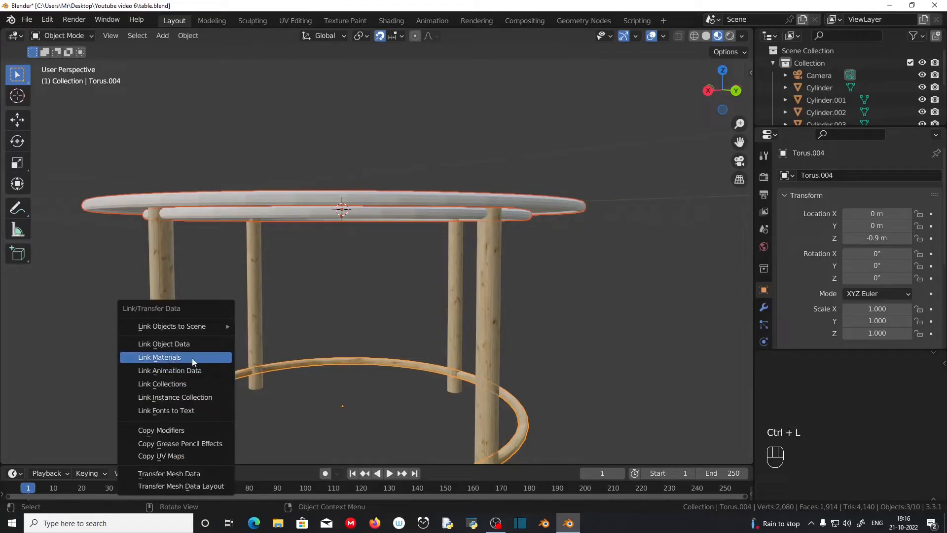
click(192, 362)
scroll(254, 109, up, 2)
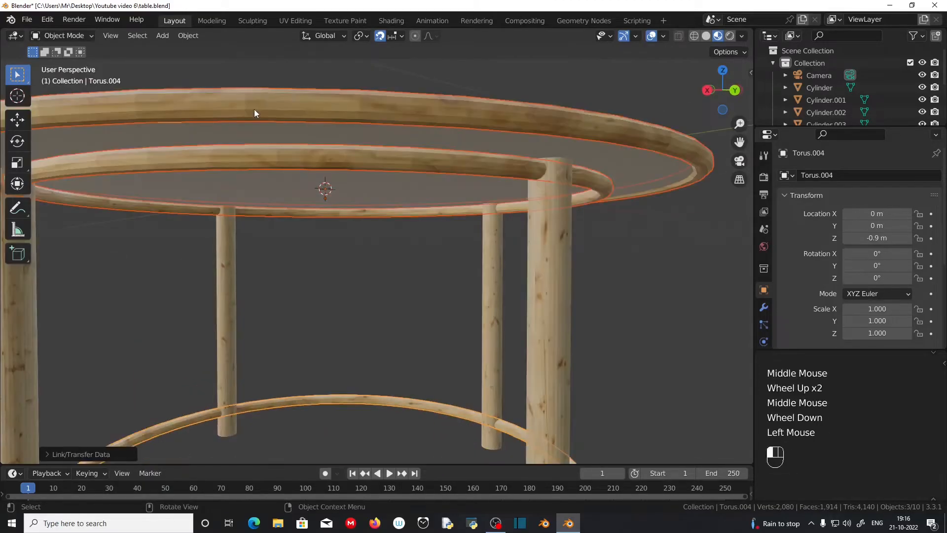
- Select the outer tabletop ring Torus.001 and examine its UV layout over the plywood image in UV Editing
click(254, 111)
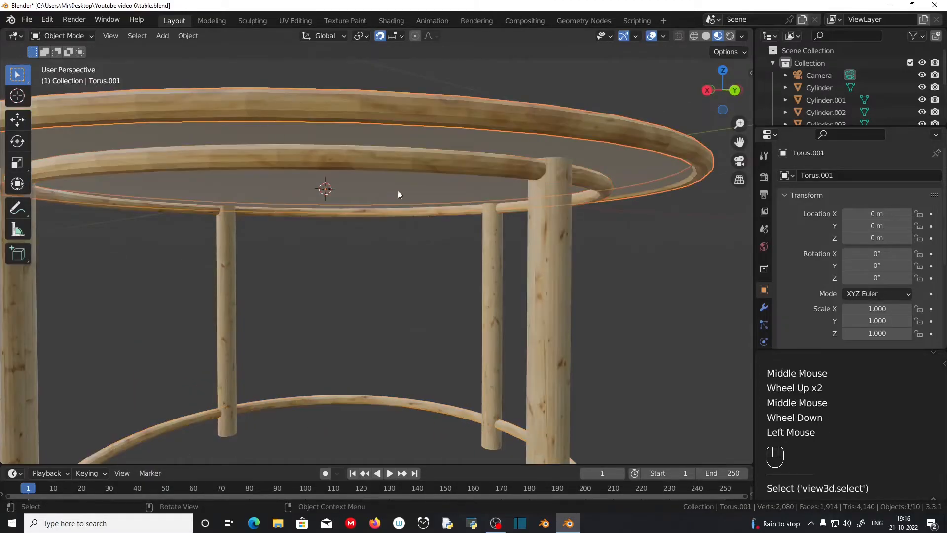
click(301, 21)
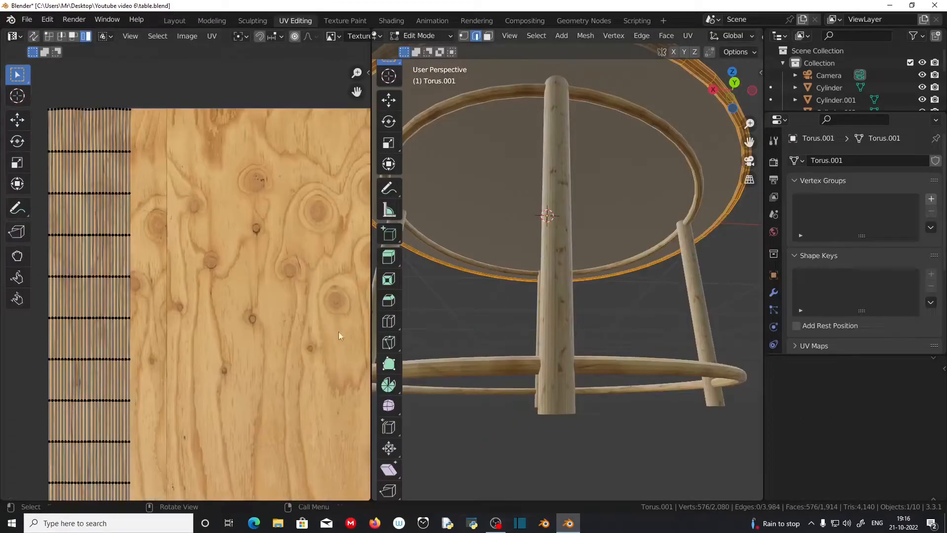
scroll(186, 400, down, 3)
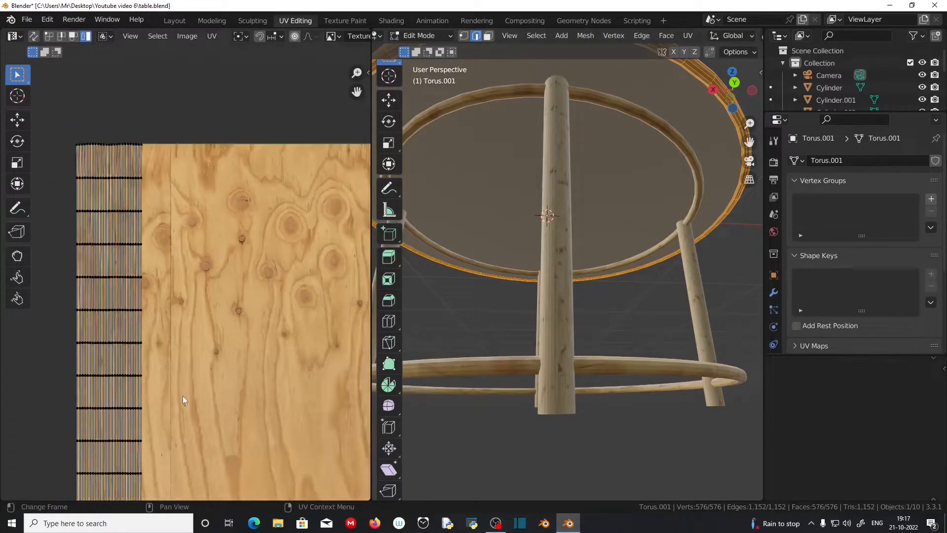
shift+middle_drag(212, 384, 210, 318)
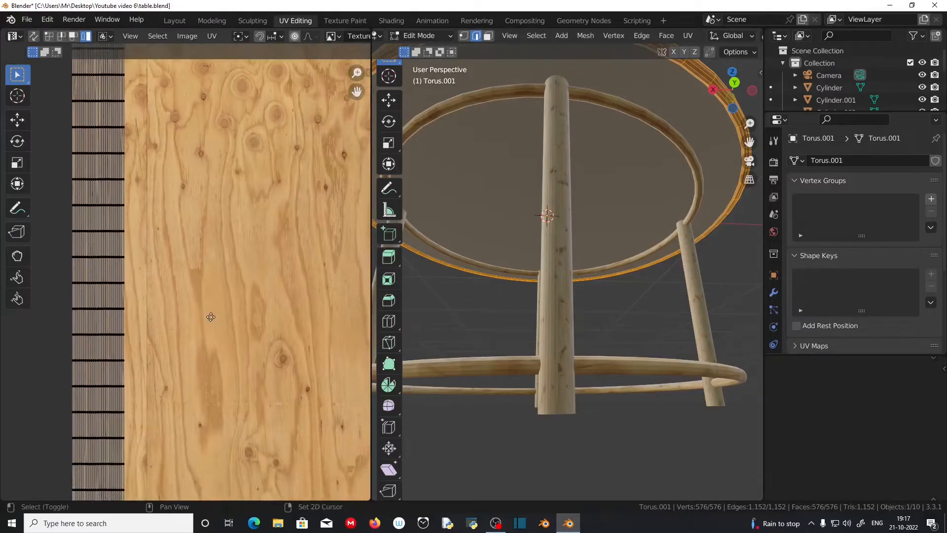
shift+middle_drag(189, 368, 211, 243)
scroll(212, 247, down, 3)
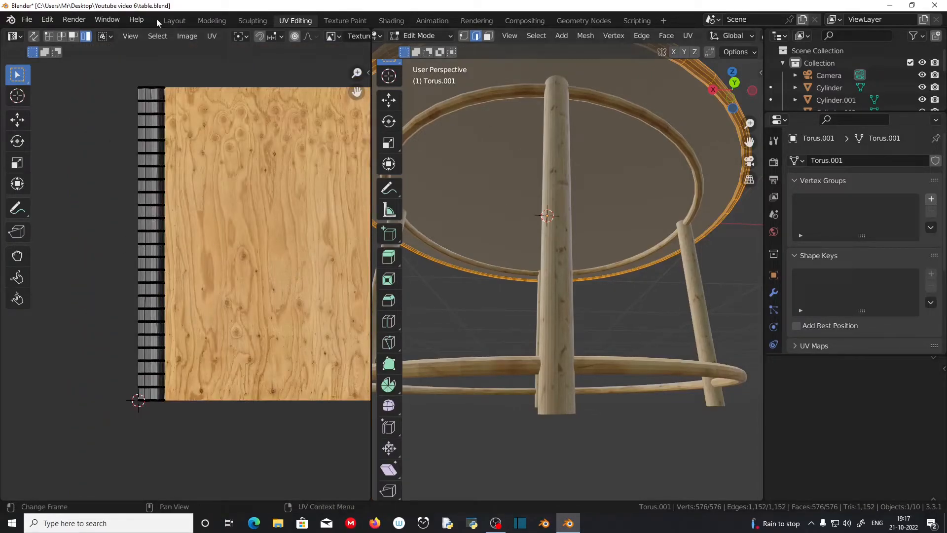
- Select the inner upper ring Torus.003 and examine its UV layout over the plywood image in UV Editing
click(175, 21)
click(363, 203)
middle_drag(416, 284, 352, 289)
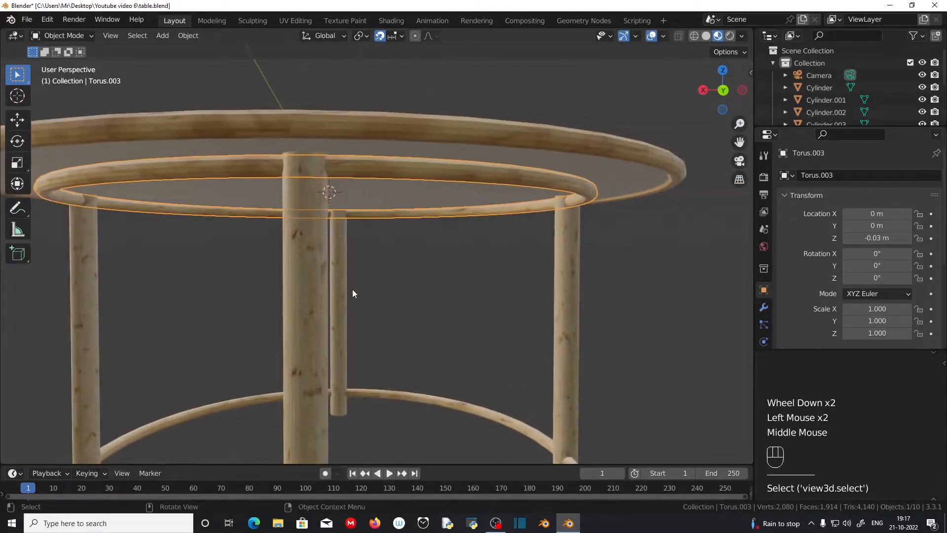
click(295, 21)
scroll(200, 244, up, 1)
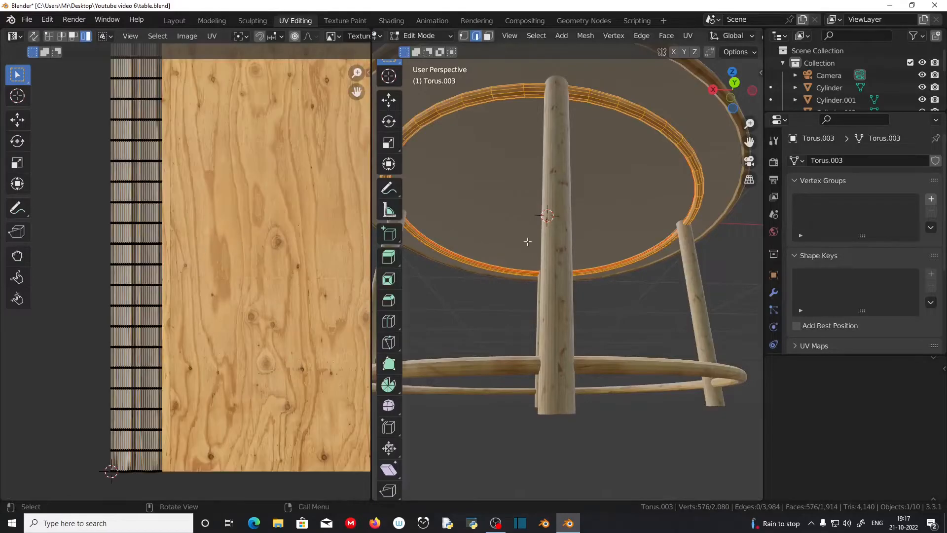
middle_drag(195, 346, 249, 172)
scroll(224, 311, up, 3)
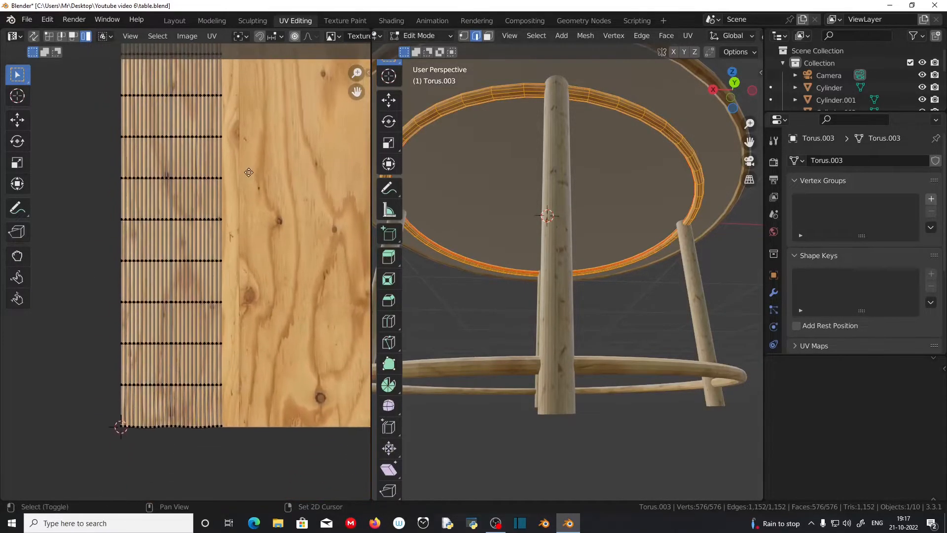
scroll(247, 296, up, 1)
scroll(247, 251, down, 5)
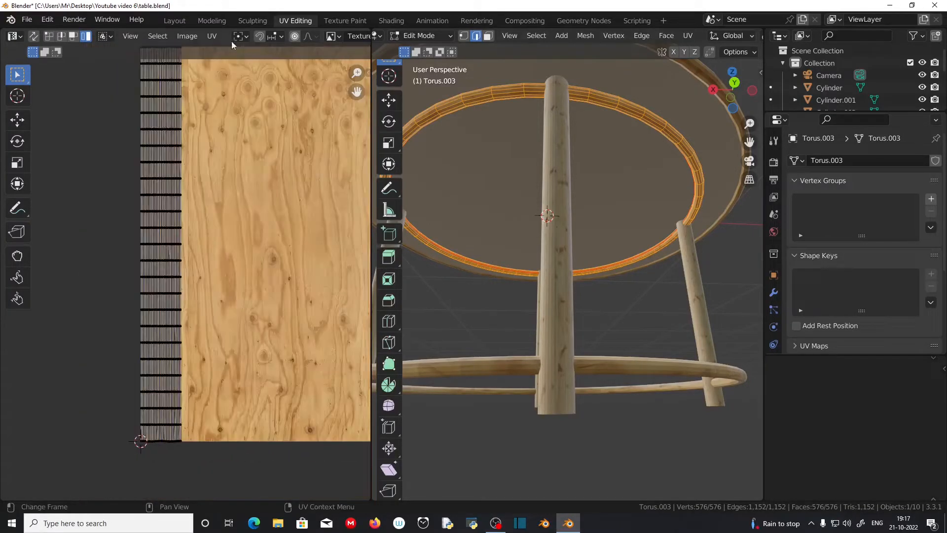
- Return to the Layout workspace, clear the ring selection, and select the white tabletop disc Torus.002
click(175, 20)
scroll(450, 223, down, 2)
middle_drag(404, 235, 239, 264)
click(273, 311)
middle_drag(273, 311, 340, 302)
middle_drag(577, 325, 446, 385)
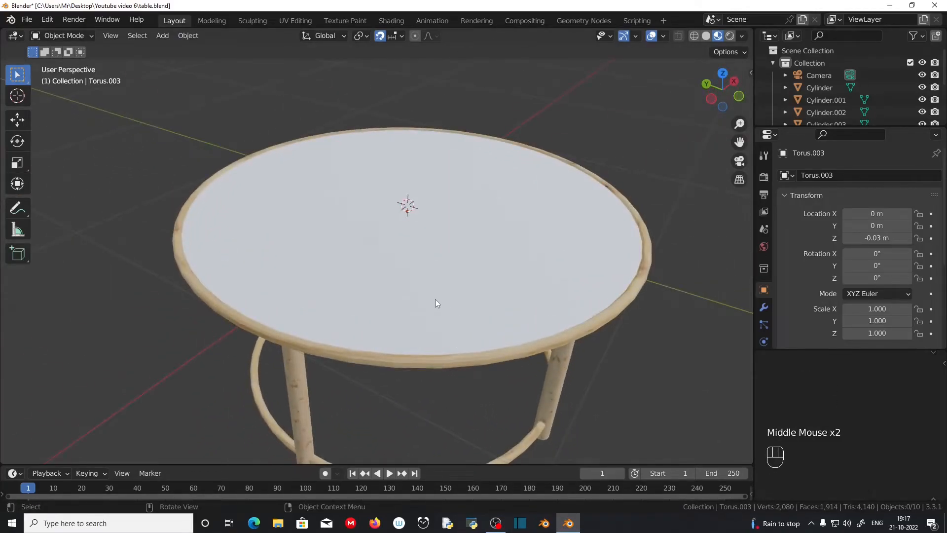
click(420, 262)
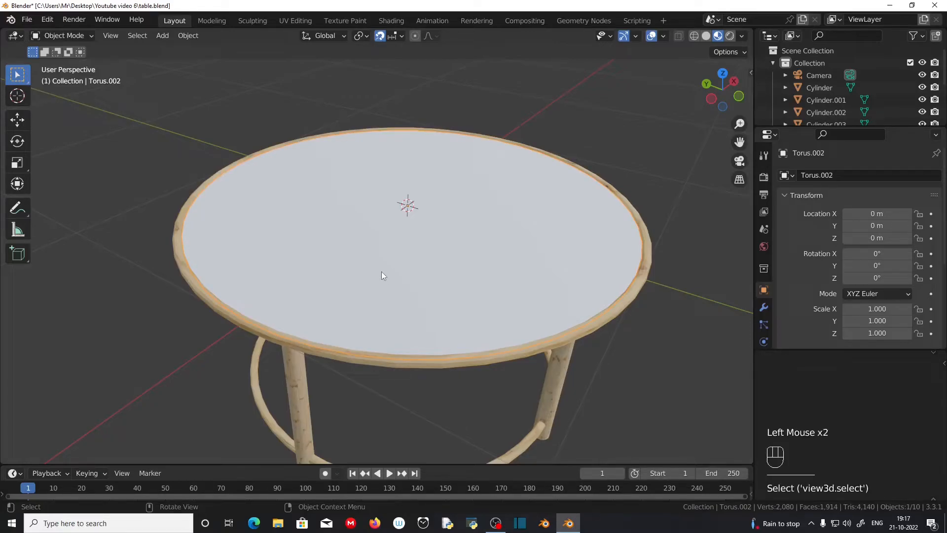
middle_drag(398, 314, 360, 262)
scroll(761, 316, down, 4)
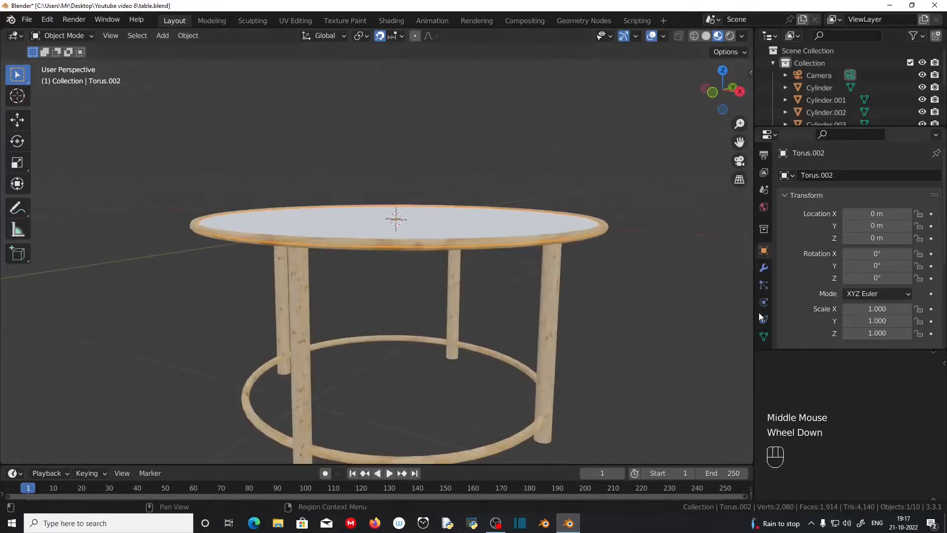
- Create a new material for the tabletop disc and name it Glass
click(763, 313)
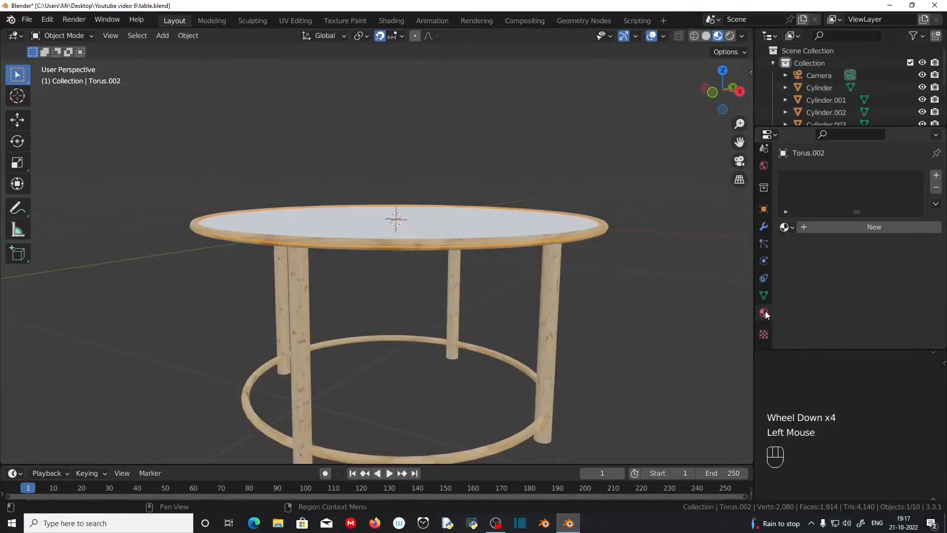
click(839, 230)
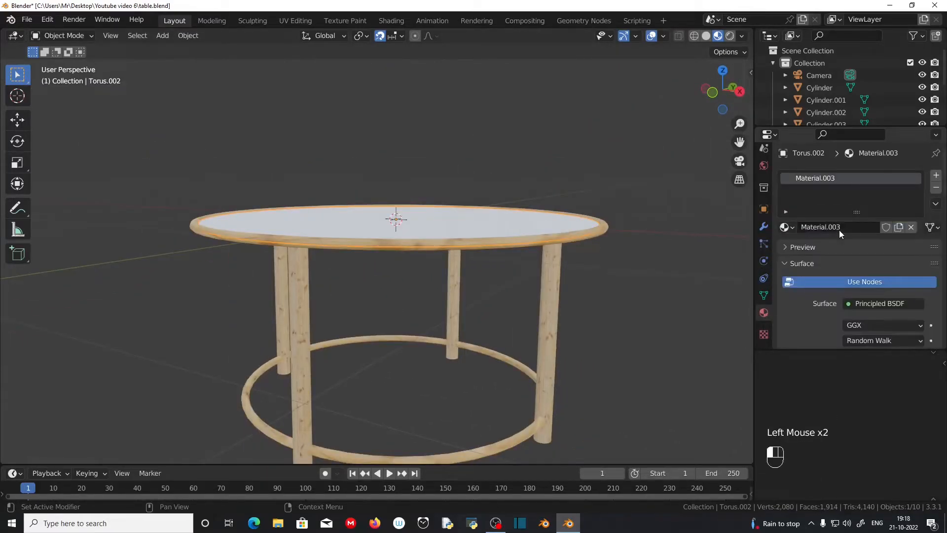
click(839, 228)
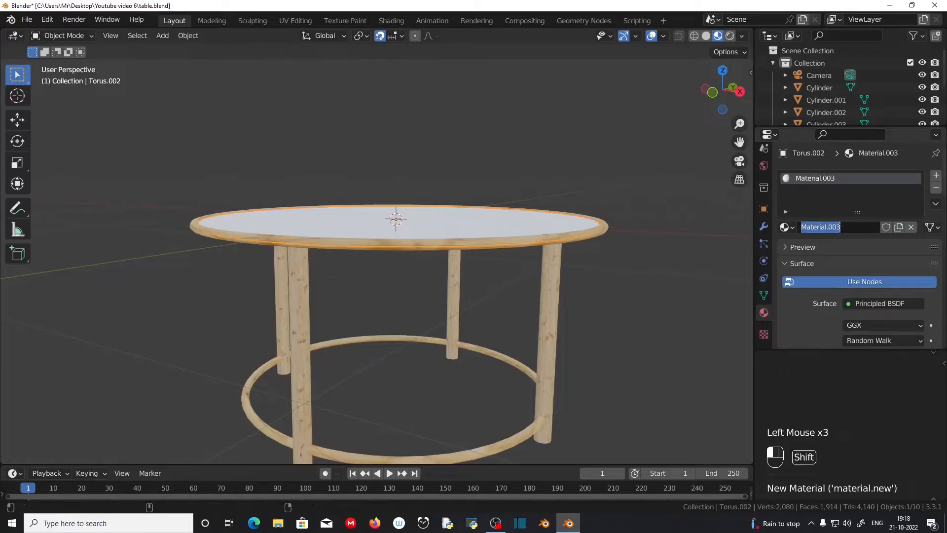
text(Glass)
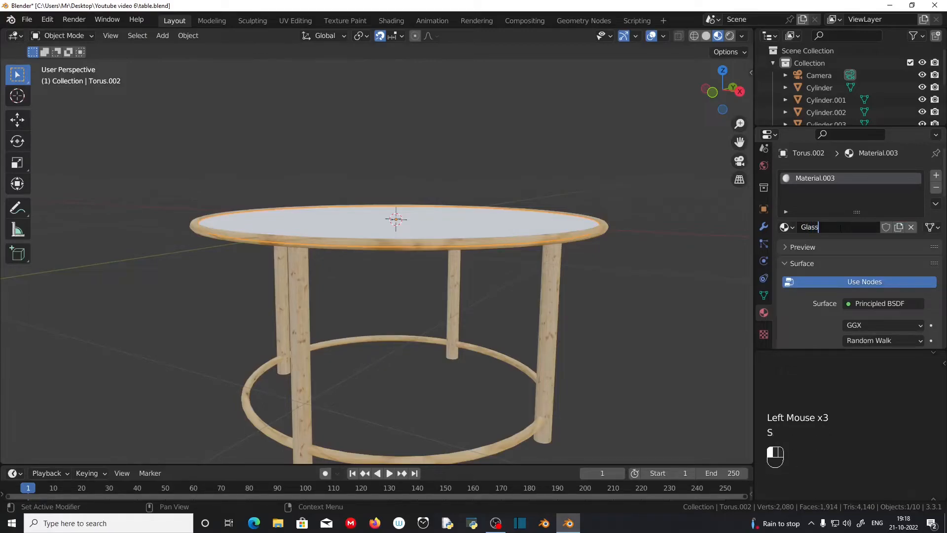
click(838, 208)
scroll(818, 289, down, 3)
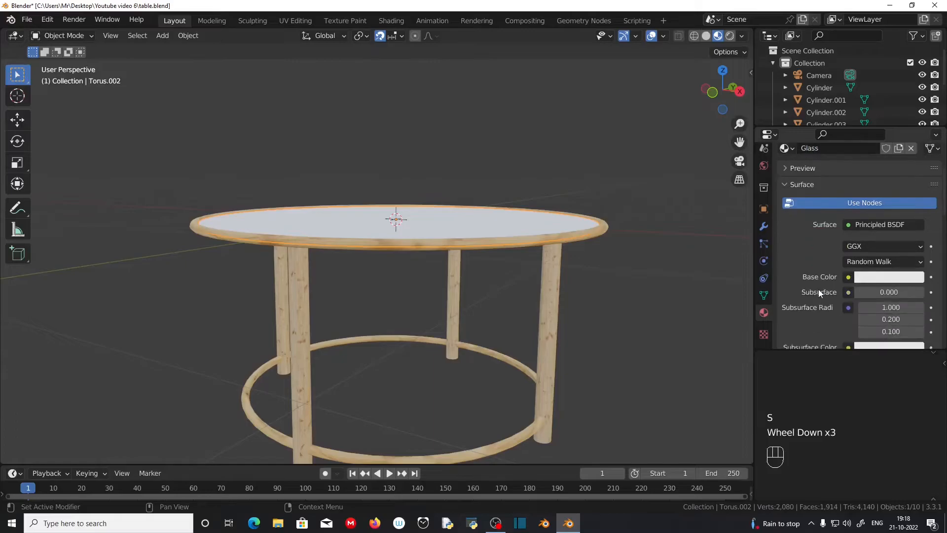
- Set the Glass material's base color to a dark green with hue 0.326, saturation 0.845 and value 0.369
click(858, 280)
drag(865, 143, 836, 133)
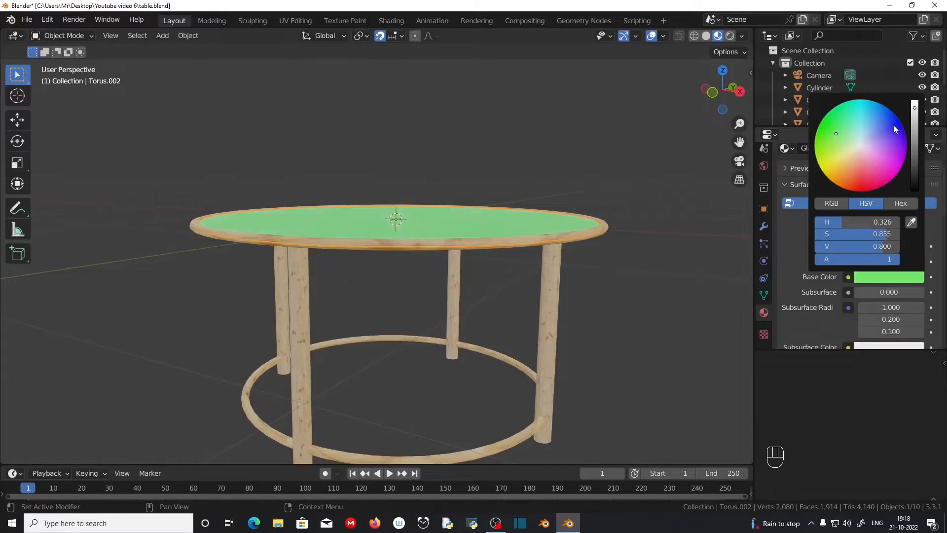
drag(914, 107, 914, 132)
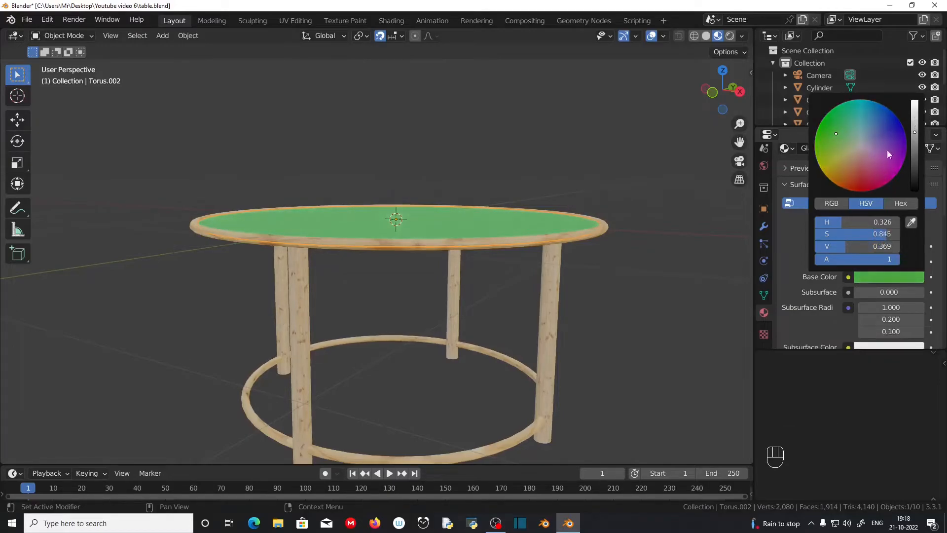
- Set the Glass material's Transmission to 1.000 and its Transmission Roughness to 0.05
scroll(813, 287, down, 4)
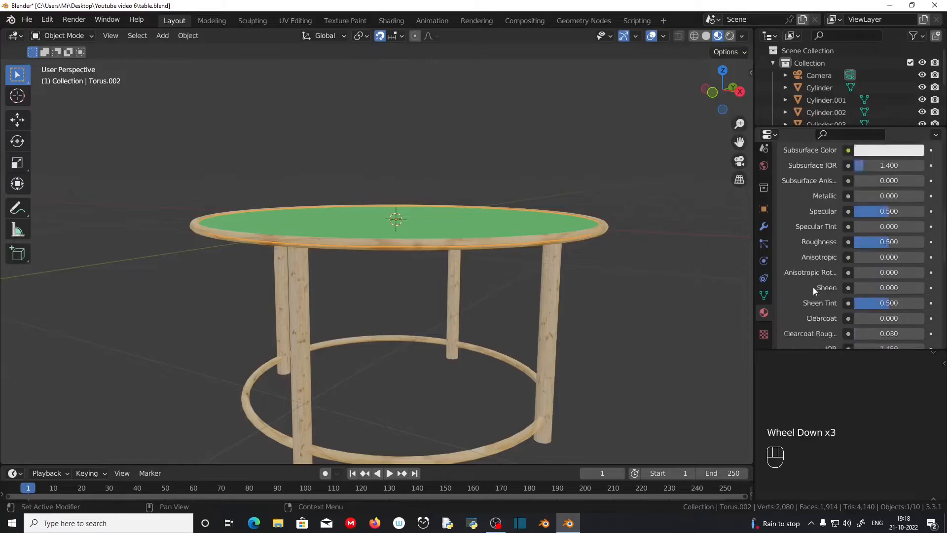
scroll(812, 291, down, 4)
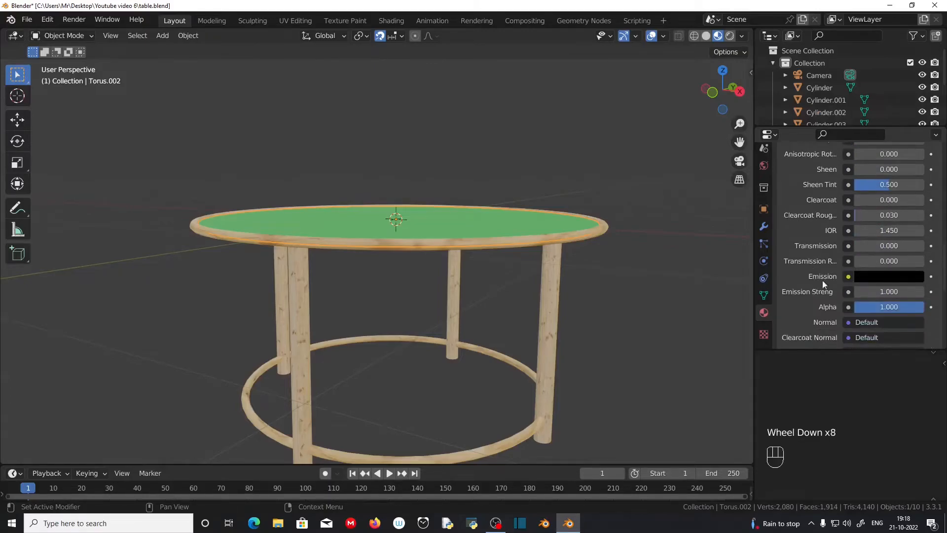
drag(858, 244, 925, 245)
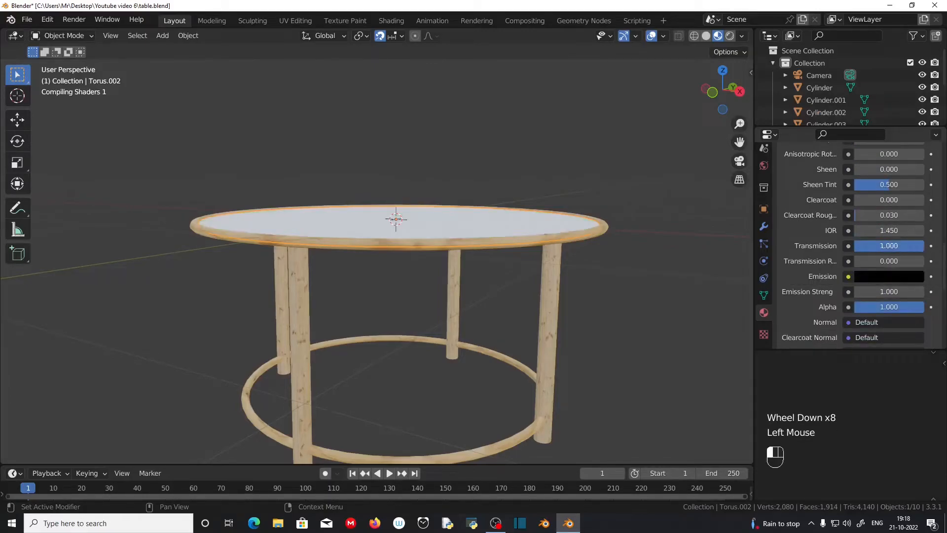
double_click(867, 262)
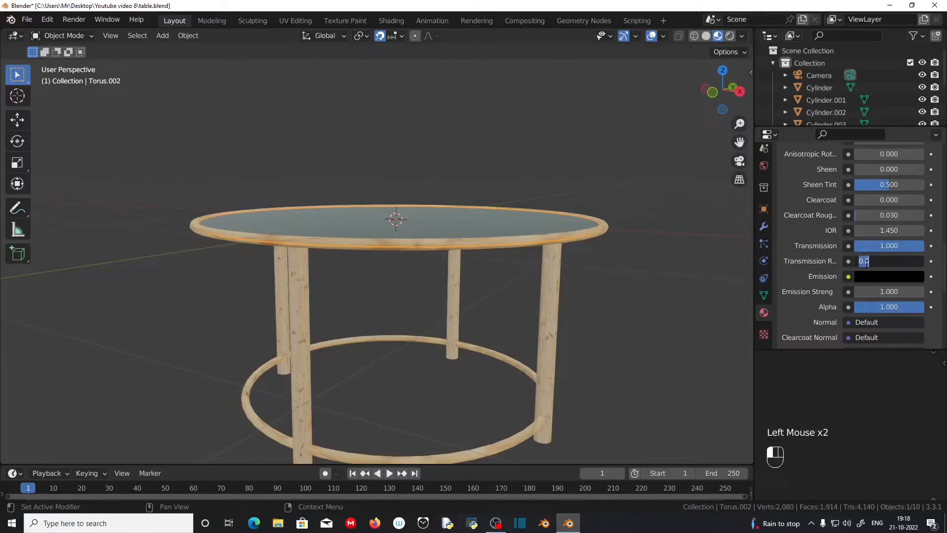
key(BackSpace)
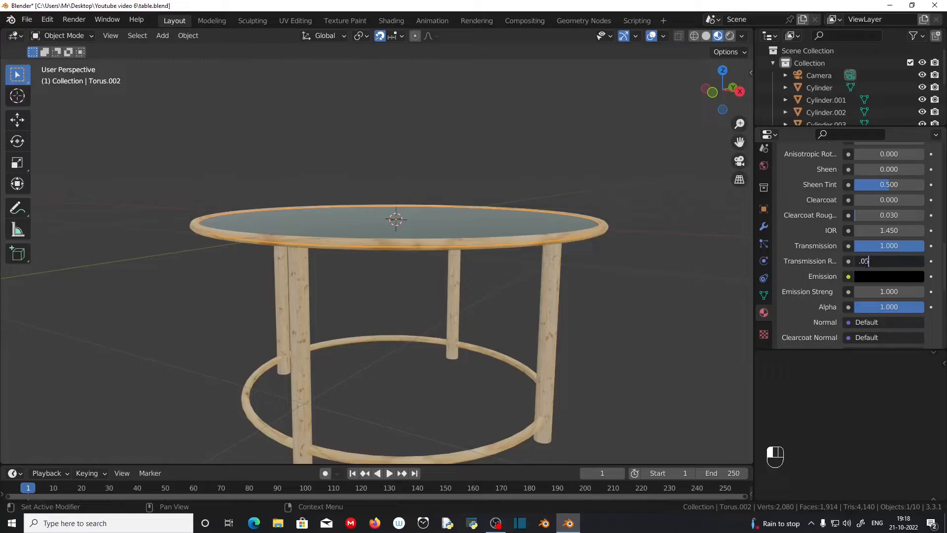
key(Return)
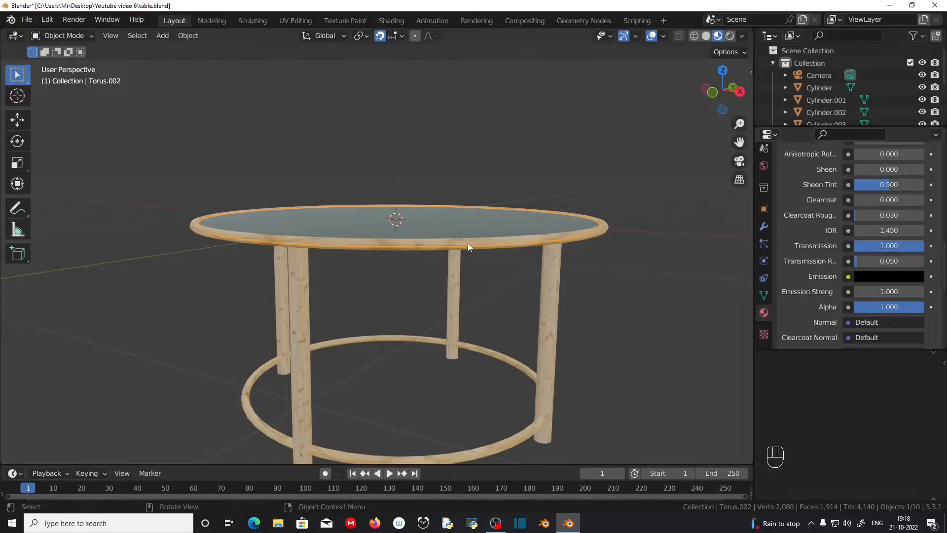
- Examine the glass tabletop from several angles, switching the viewport to Rendered shading
scroll(468, 242, up, 3)
middle_drag(467, 242, 451, 294)
scroll(449, 306, down, 2)
middle_drag(449, 327, 435, 294)
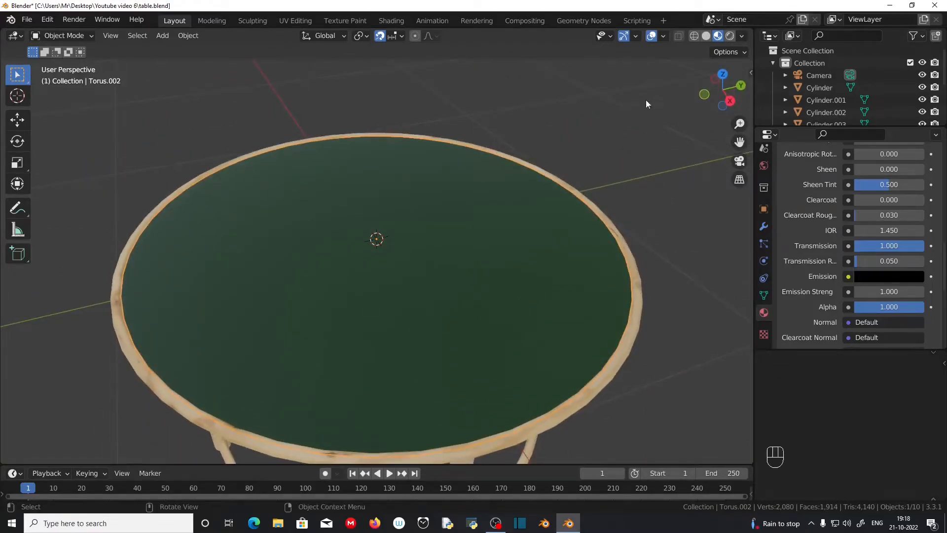
middle_drag(469, 301, 437, 301)
scroll(444, 309, up, 1)
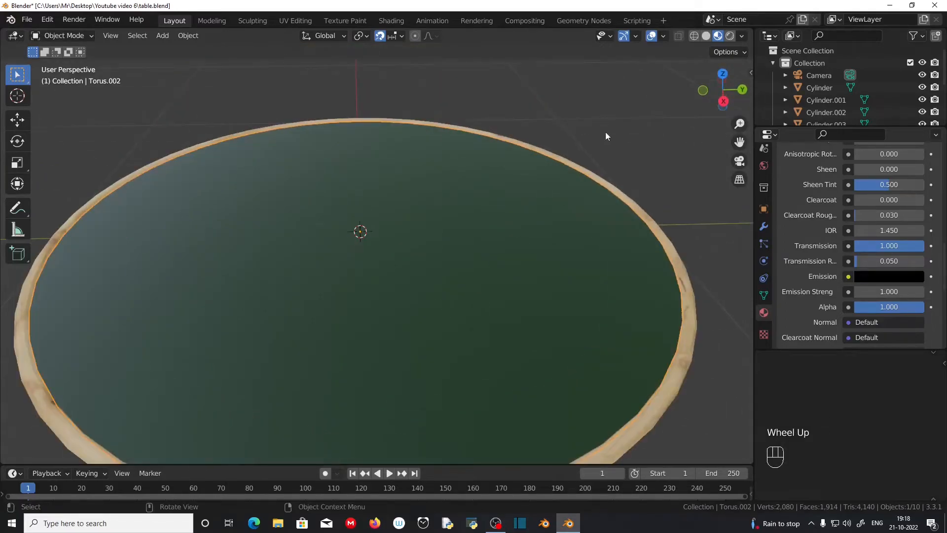
click(731, 36)
scroll(563, 322, down, 3)
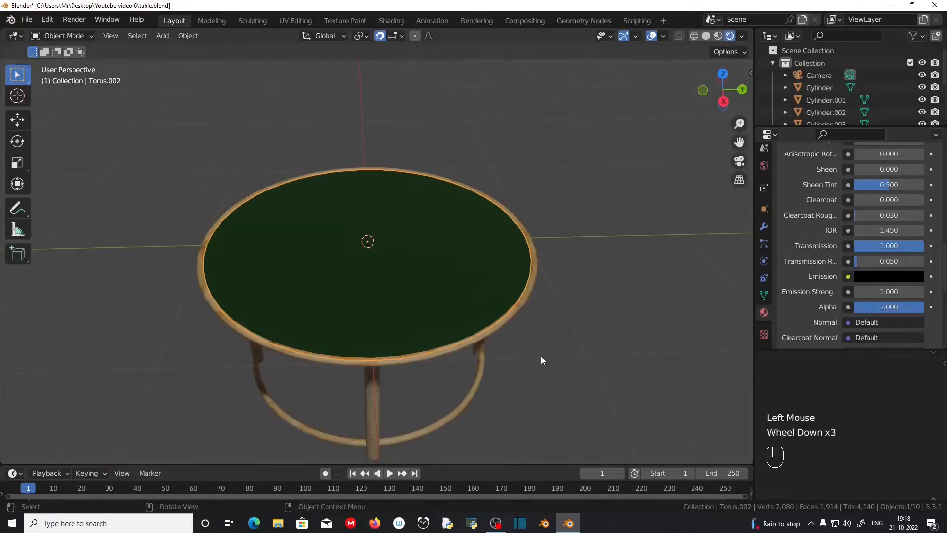
middle_drag(541, 356, 518, 306)
scroll(764, 188, up, 6)
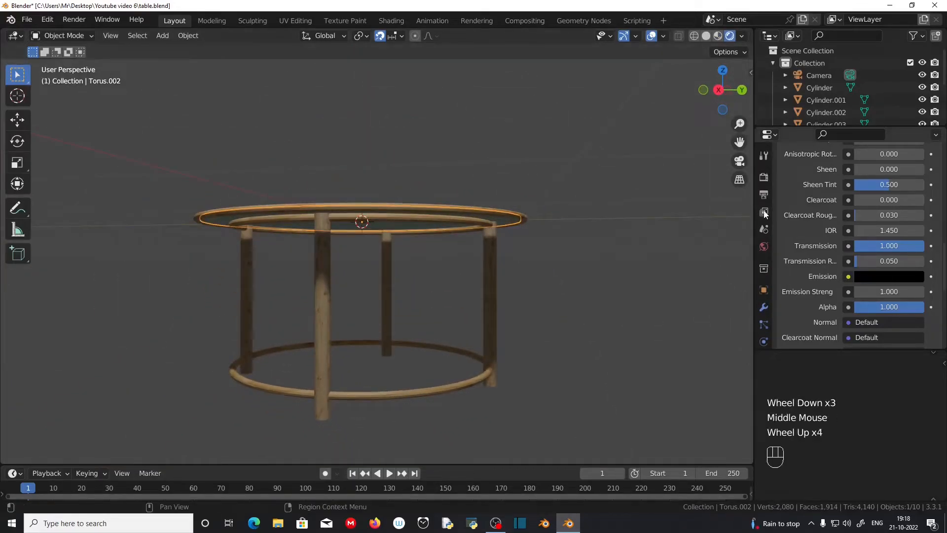
- Change the render engine to Cycles with GPU Compute as the device, and check the rendered tabletop from above
click(764, 176)
scroll(839, 211, up, 5)
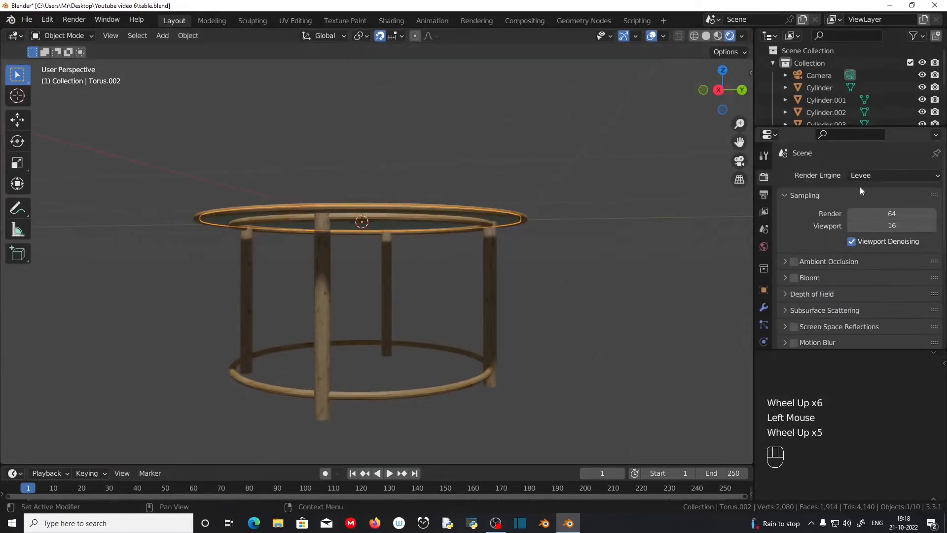
click(874, 175)
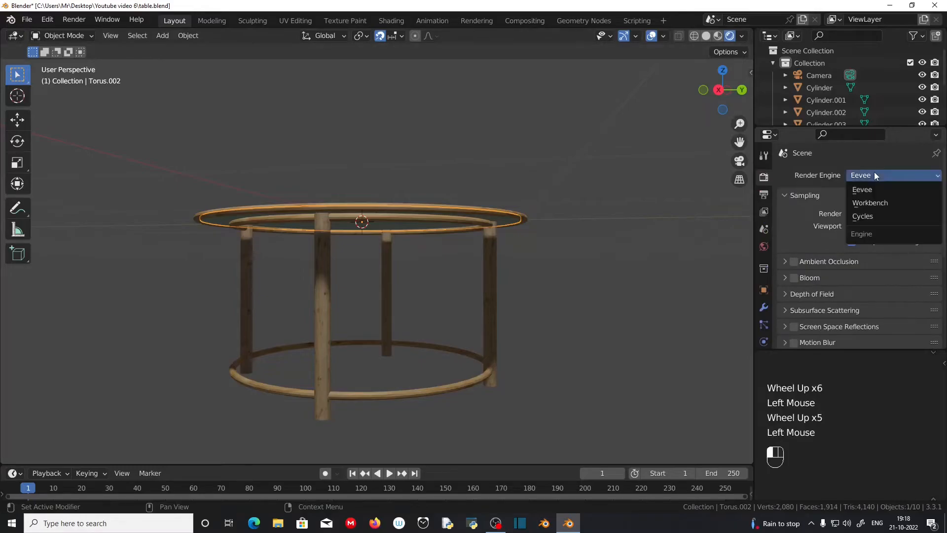
click(874, 220)
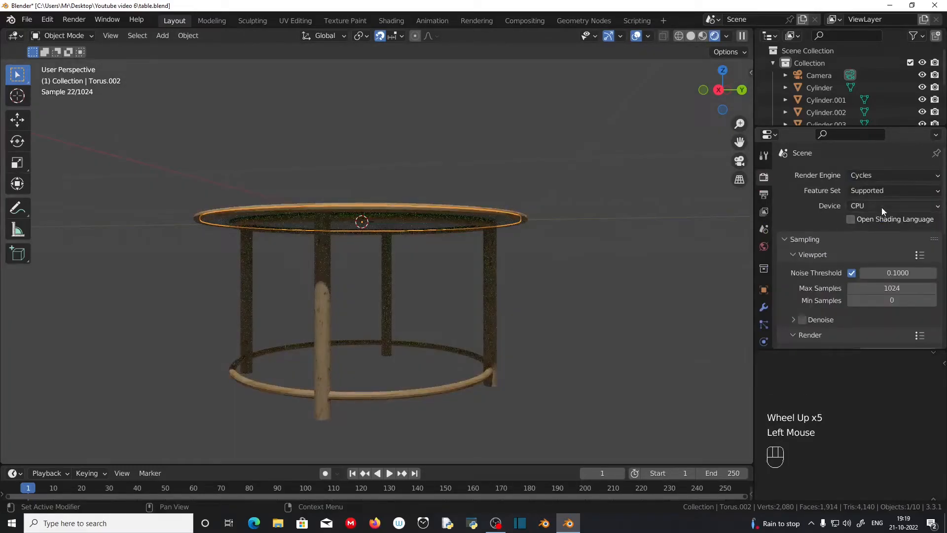
click(881, 207)
click(876, 233)
middle_drag(552, 206, 544, 253)
scroll(544, 253, up, 3)
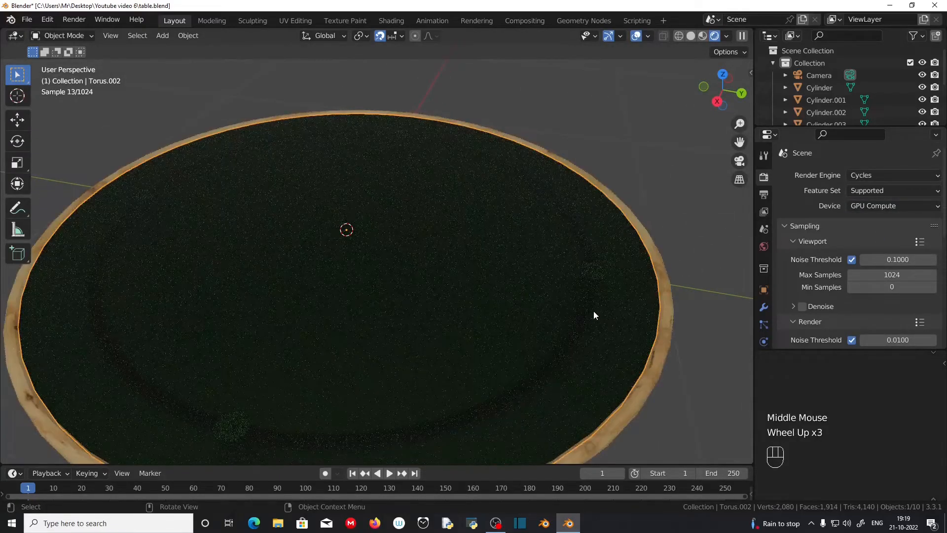
shift+middle_drag(559, 318, 564, 283)
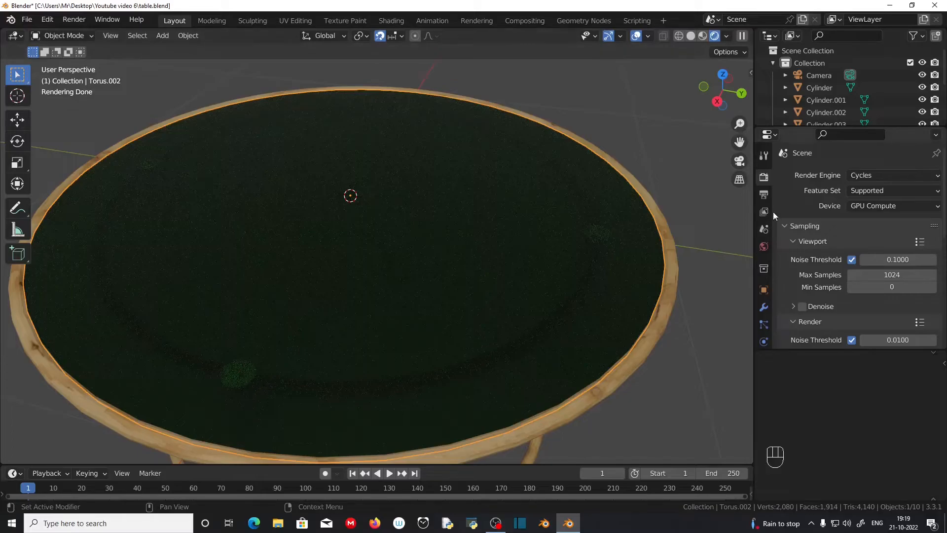
- Change the Glass material's base color to pure white with saturation 0.000 and value 1.000
scroll(762, 317, down, 4)
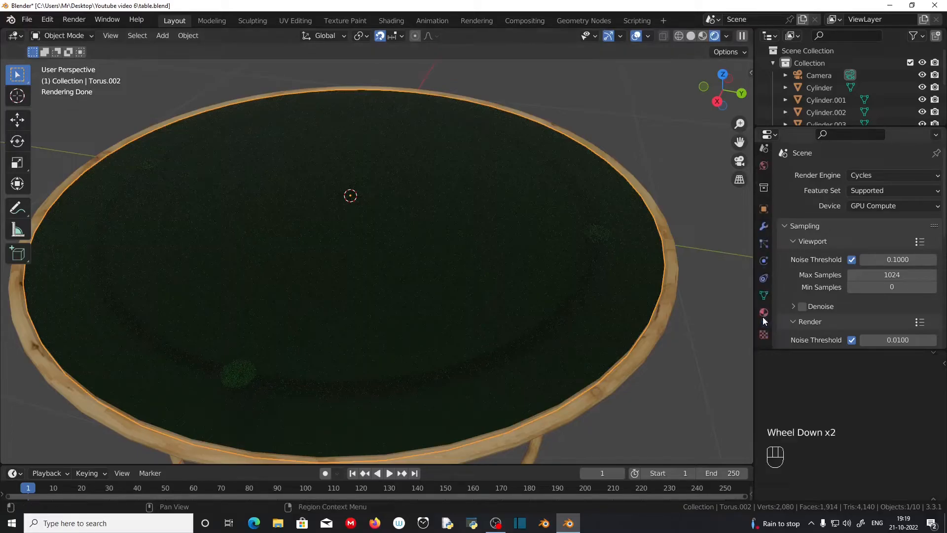
click(764, 313)
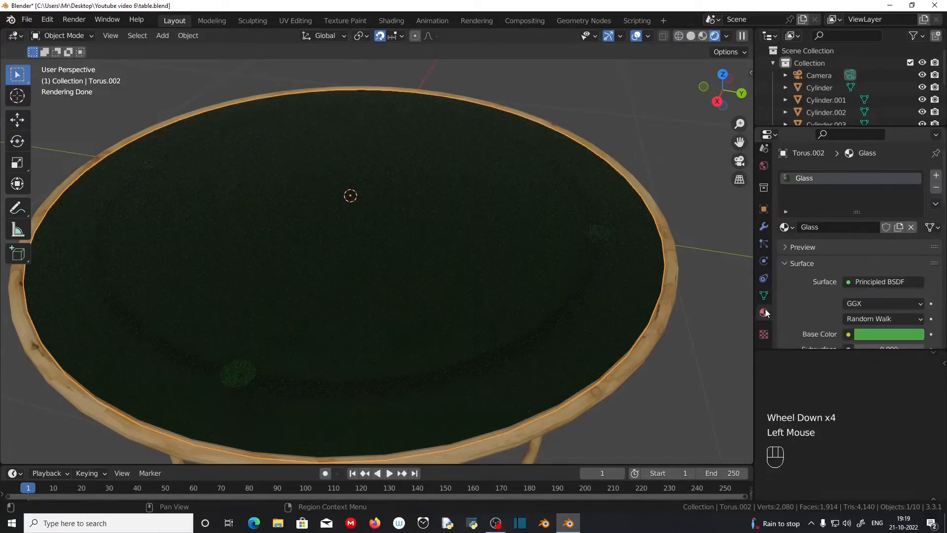
click(876, 335)
drag(837, 190, 858, 203)
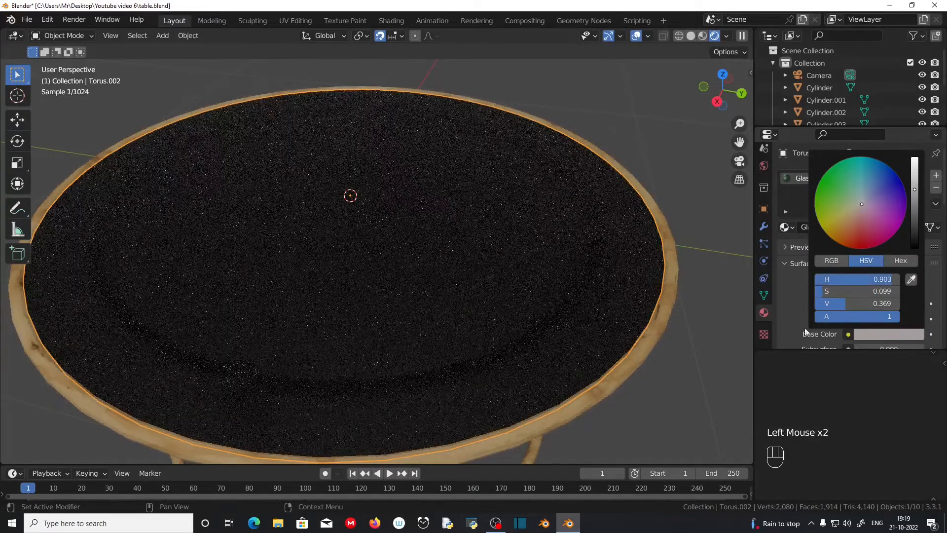
click(872, 335)
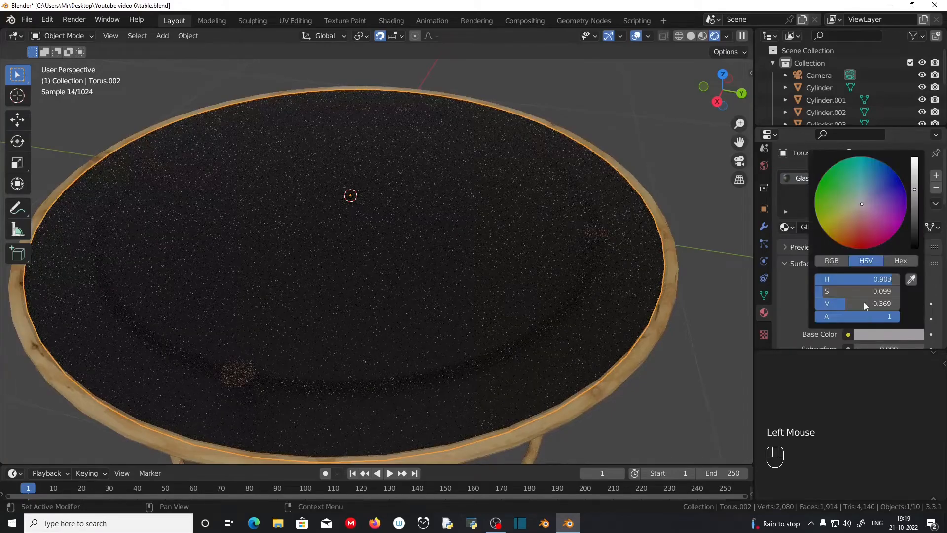
drag(876, 280, 896, 280)
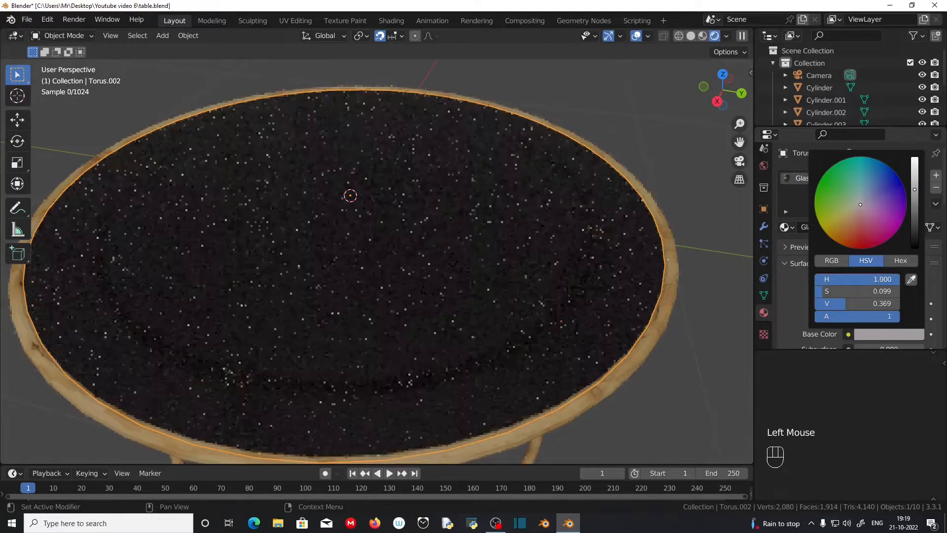
drag(849, 304, 898, 304)
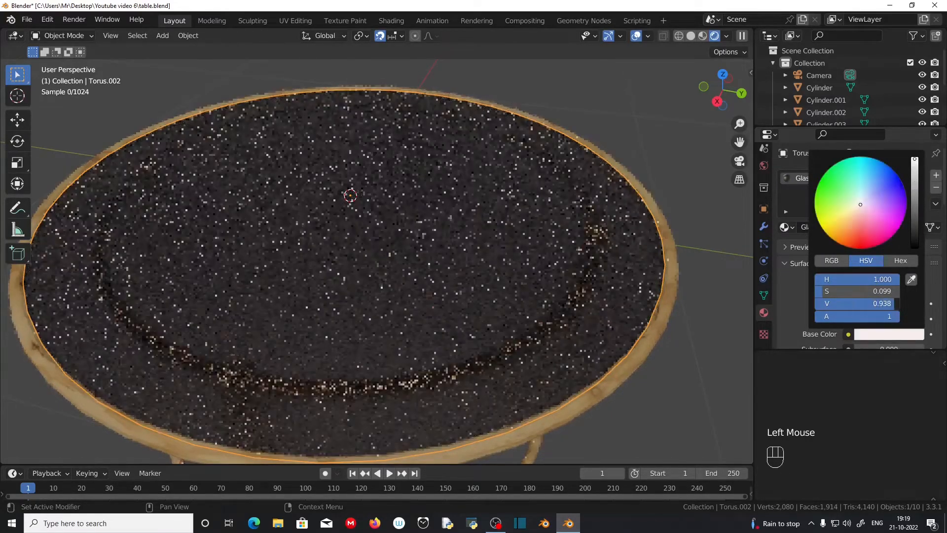
drag(844, 292, 819, 292)
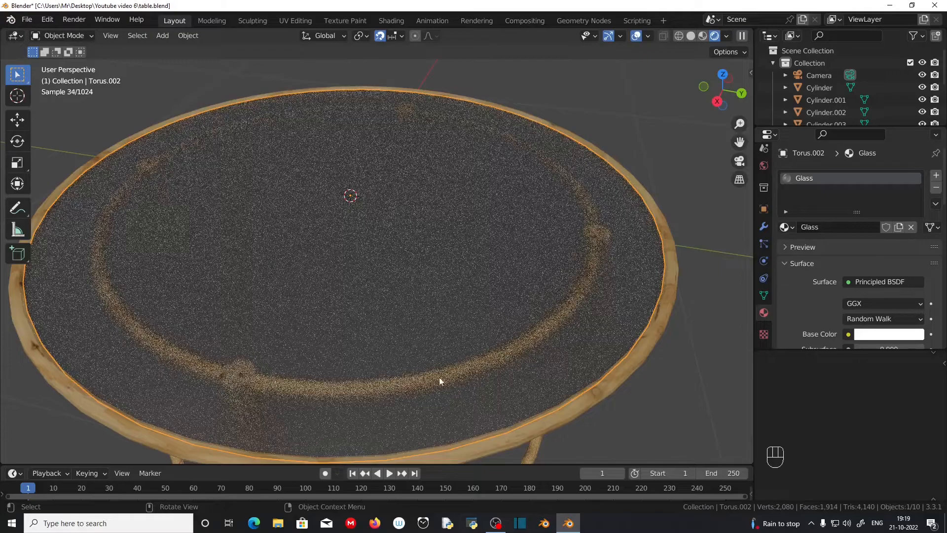
- Darken the Glass material's base color to a value of 0.743
click(860, 335)
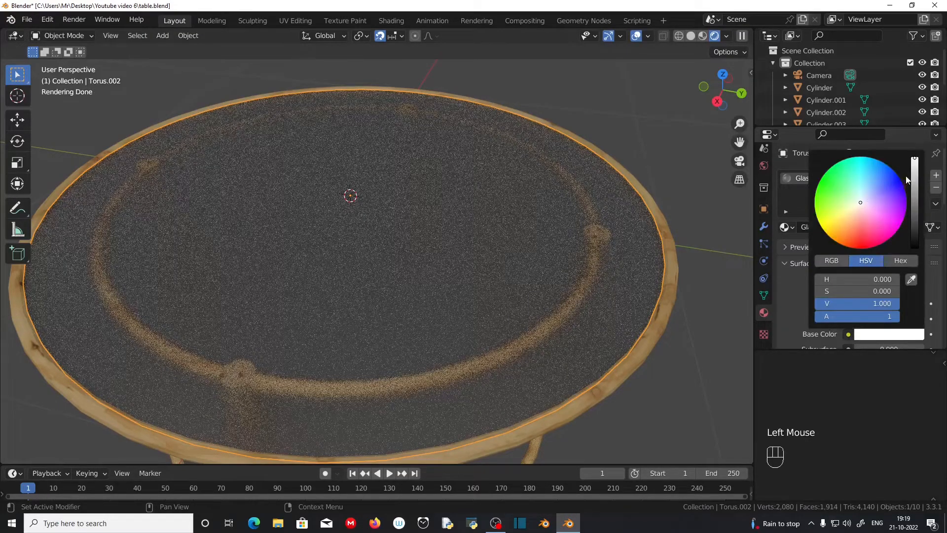
click(915, 165)
drag(914, 163, 911, 173)
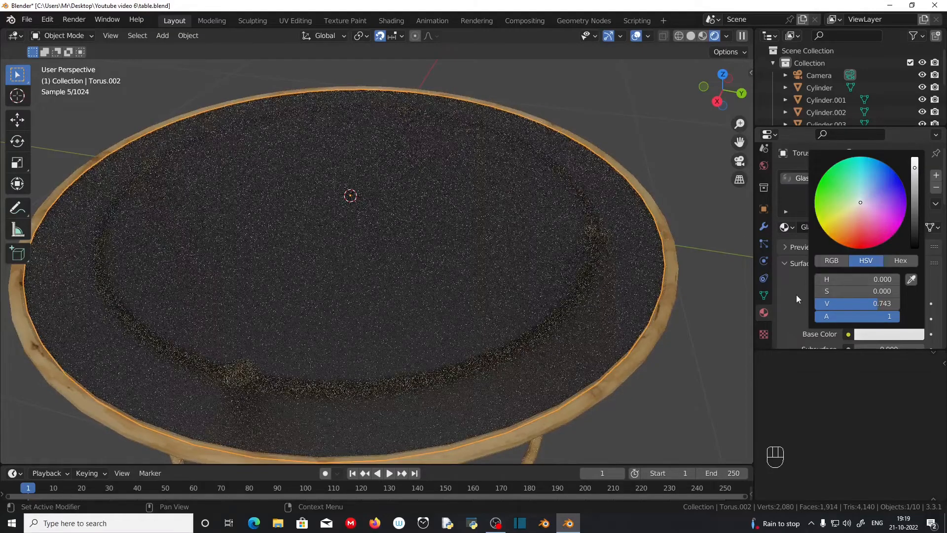
- Set the Glass material's Transmission Roughness to 0.1 and view the whole rendered table
scroll(788, 302, down, 5)
scroll(787, 306, down, 2)
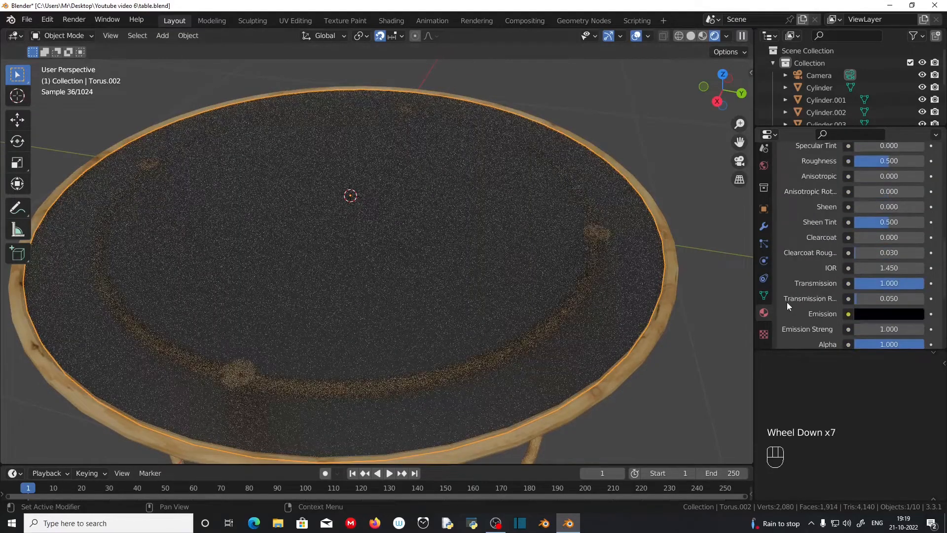
drag(857, 295, 859, 298)
click(857, 298)
text(.1)
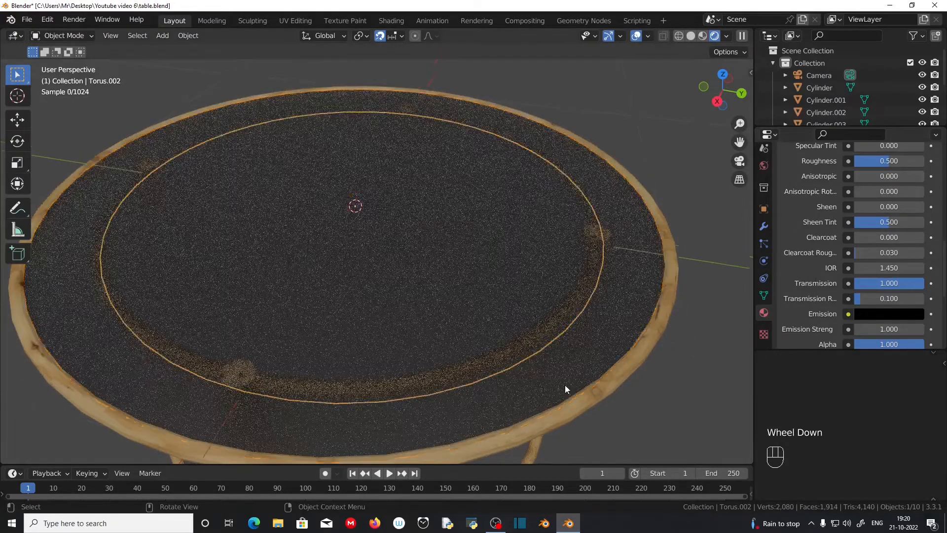
scroll(551, 384, down, 2)
mouse_move(538, 384)
middle_down()
mouse_move(466, 331)
mouse_move(508, 375)
middle_up()
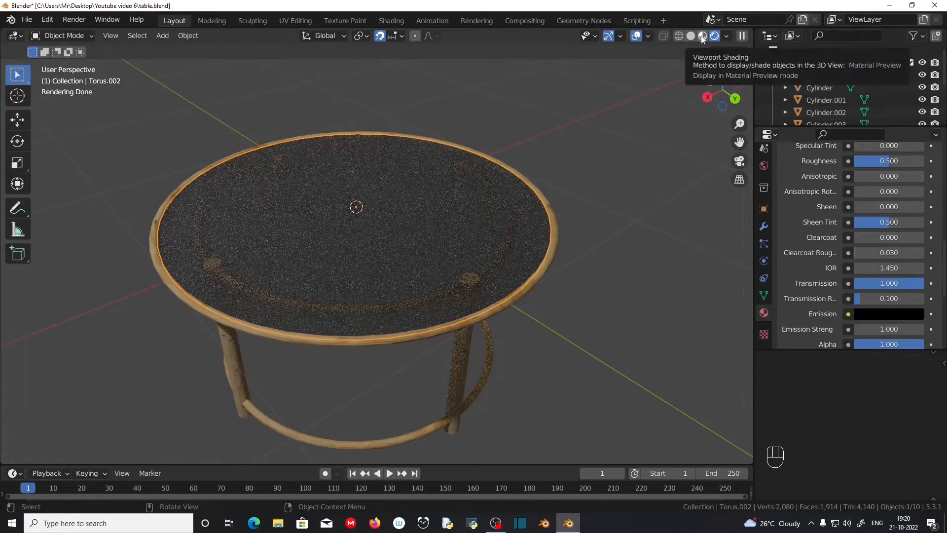
- Return the viewport to Material Preview shading and clear the object selection
click(702, 36)
scroll(395, 322, down, 2)
middle_drag(395, 322, 595, 354)
click(595, 354)
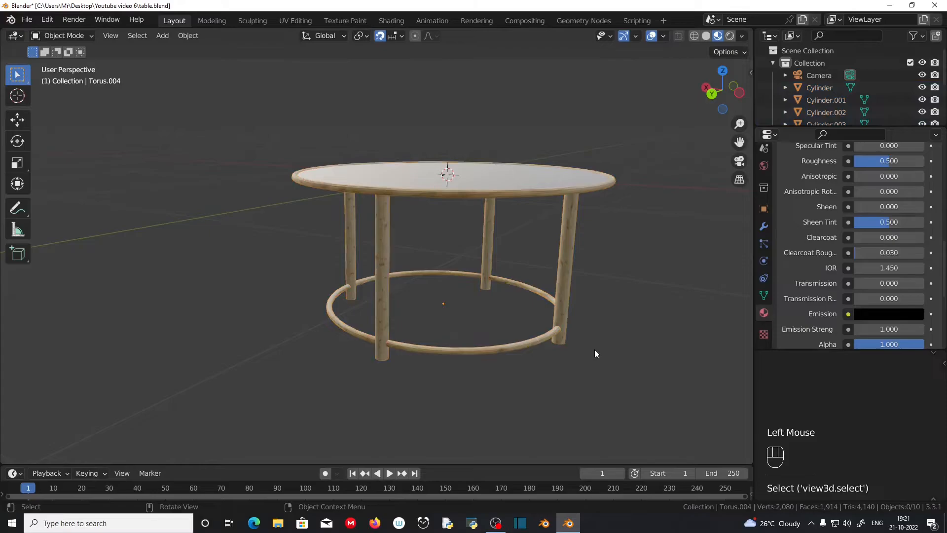
- Select the lower ring and the table legs one at a time to check the individual parts
middle_drag(668, 307, 582, 315)
click(436, 377)
click(324, 290)
click(394, 255)
click(541, 273)
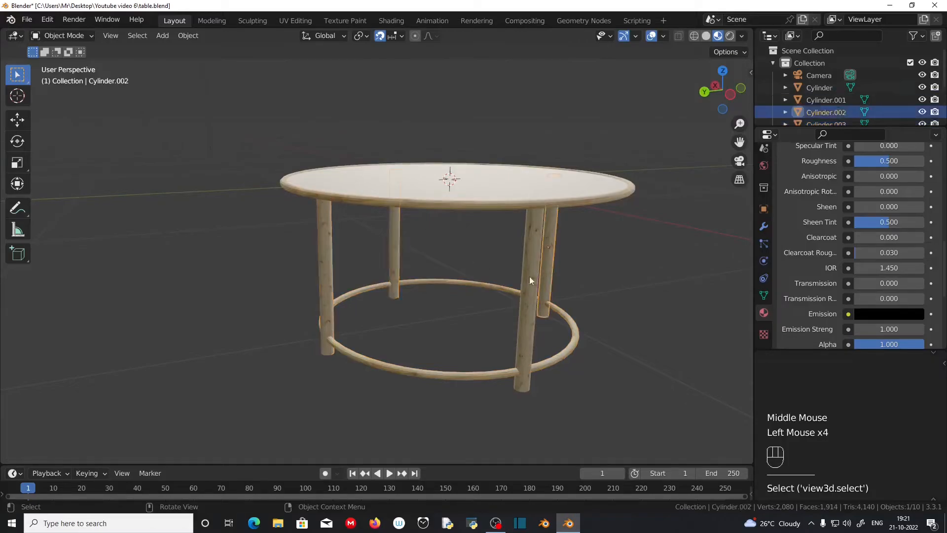
scroll(536, 276, down, 2)
middle_drag(536, 277, 513, 257)
- Select all the legs, rings and the tabletop together, keeping the lower ring Torus.004 as the active object
drag(226, 148, 665, 385)
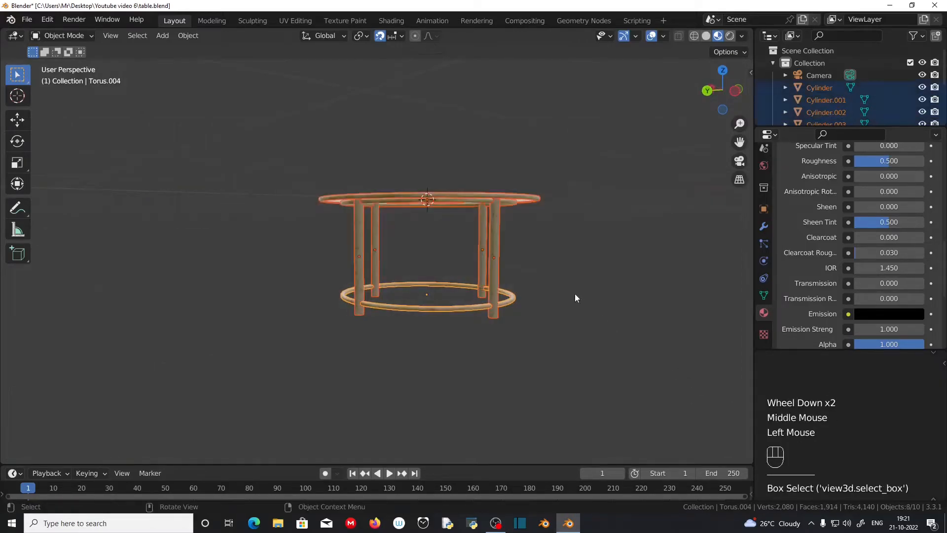
middle_drag(575, 298, 546, 334)
scroll(419, 360, up, 3)
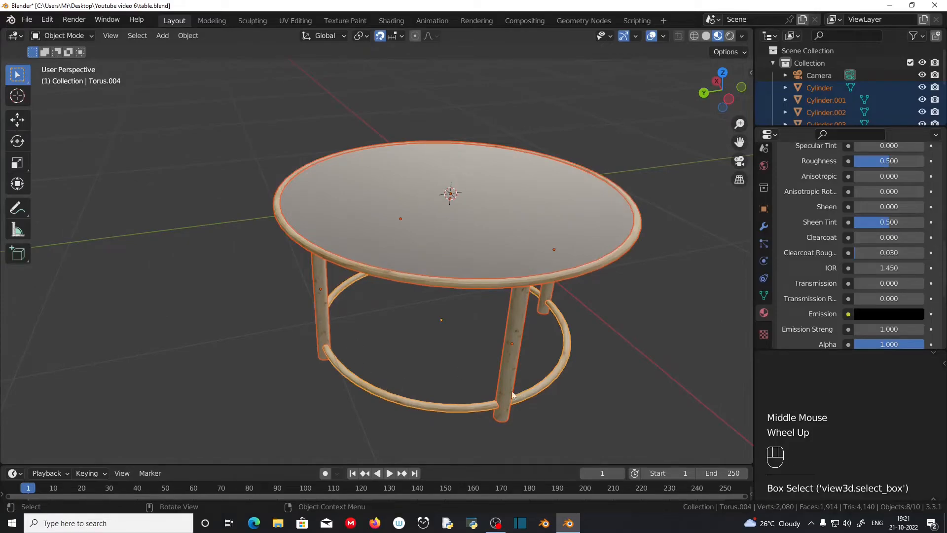
key(shift)
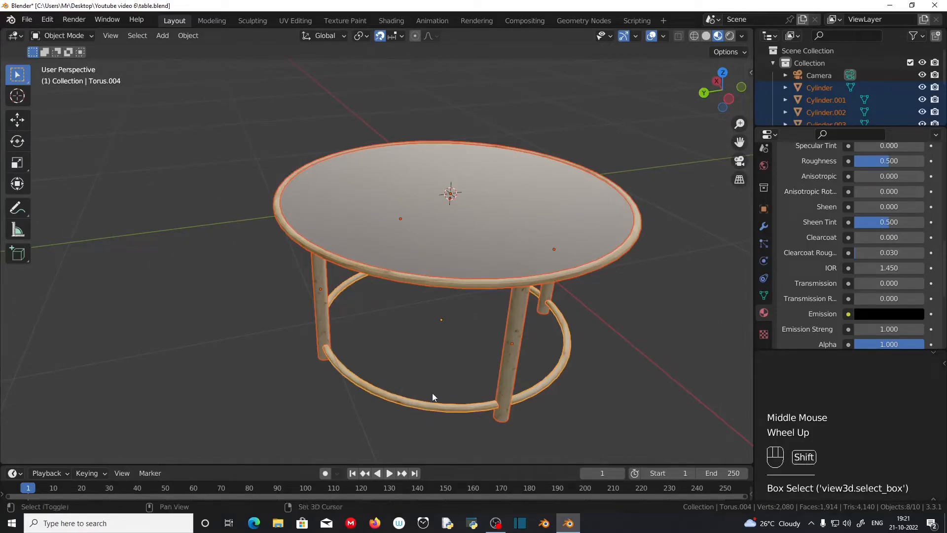
shift+click(399, 401)
shift+click(400, 400)
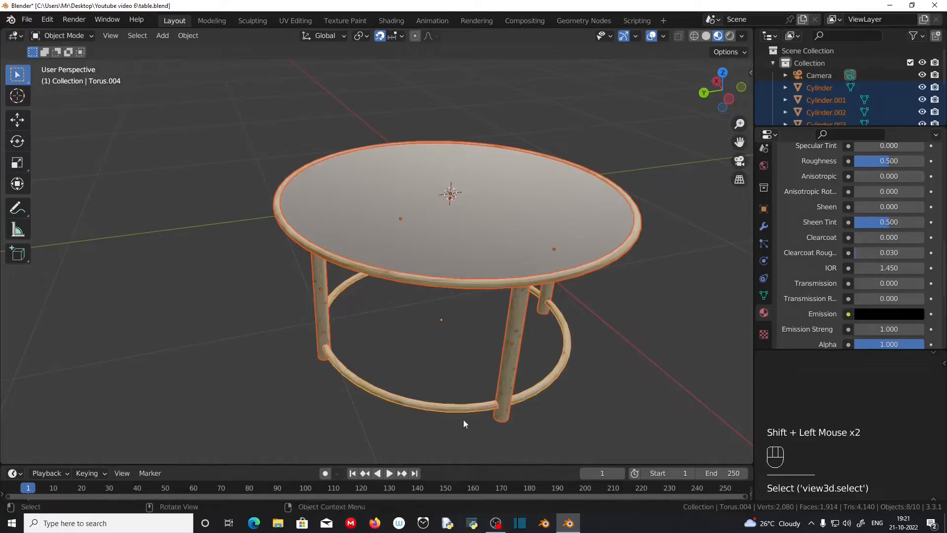
- Join all the selected legs, rings and the tabletop into a single table object
middle_drag(463, 420, 484, 366)
shift+middle_drag(552, 331, 487, 359)
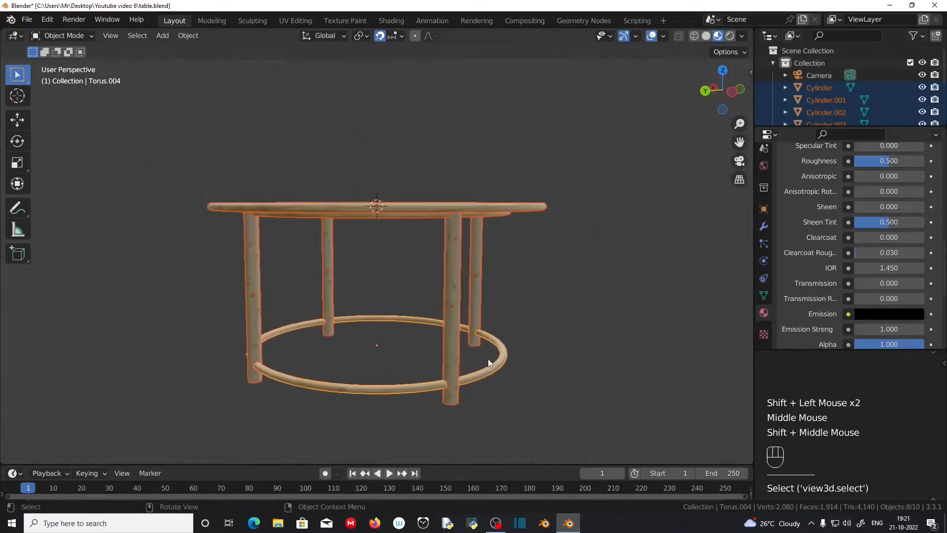
key(ctrl)
key(ctrl+j)
middle_drag(415, 305, 543, 314)
scroll(358, 413, up, 2)
key(Escape)
- In front view, move the joined table up about 1.005 m along Z so its legs stand on the ground line
key(KP_1)
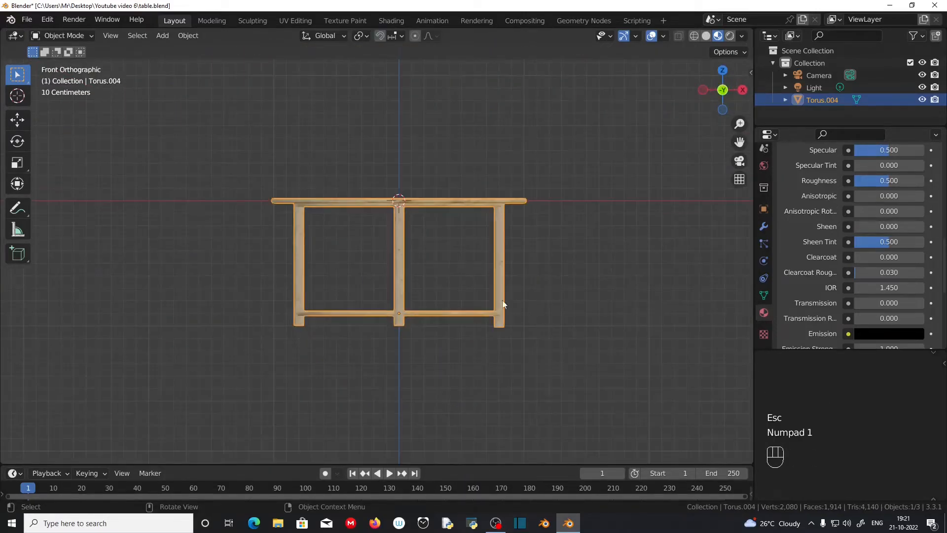
scroll(509, 300, up, 2)
shift+middle_drag(592, 252, 587, 332)
key(g)
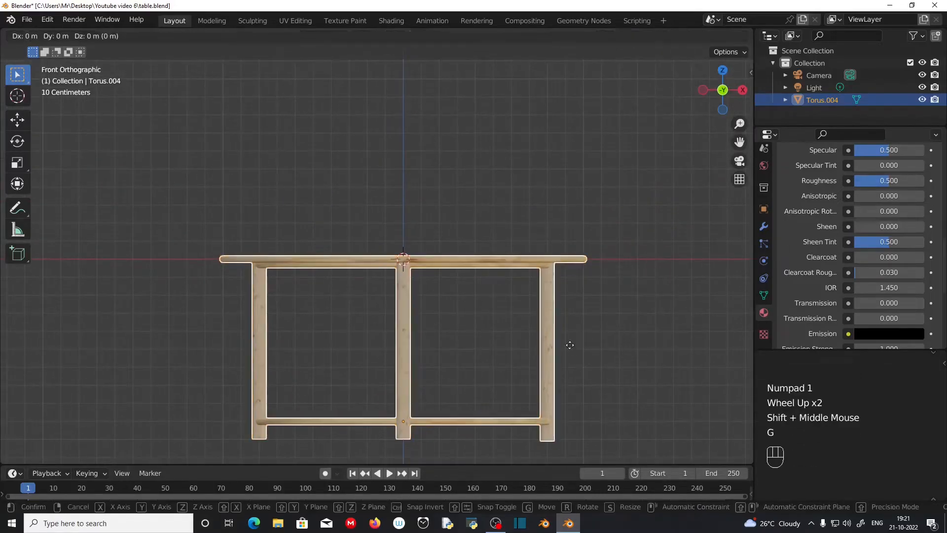
key(z)
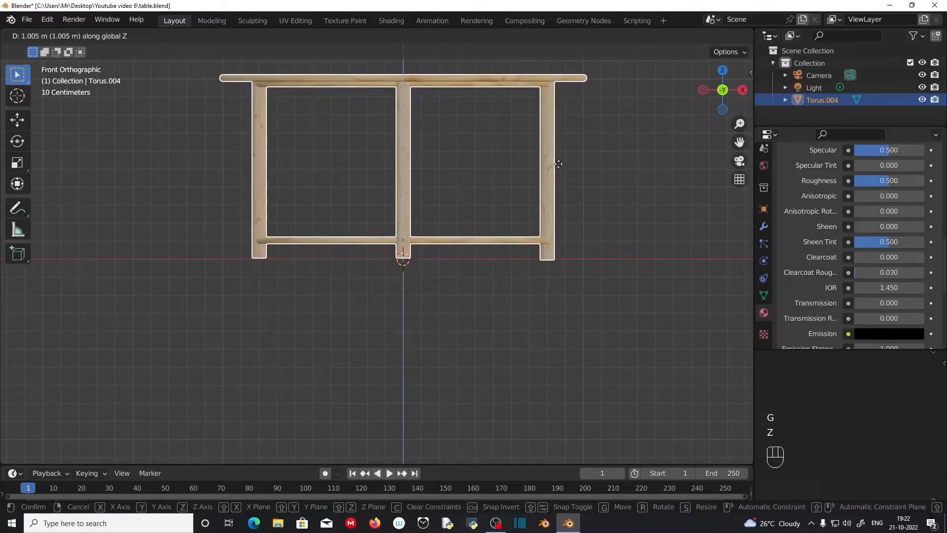
click(558, 163)
- Add a plane at the table's base and scale it up into a large floor extending well beyond the table
scroll(546, 226, down, 2)
middle_drag(546, 226, 276, 270)
scroll(479, 275, up, 2)
scroll(256, 268, down, 1)
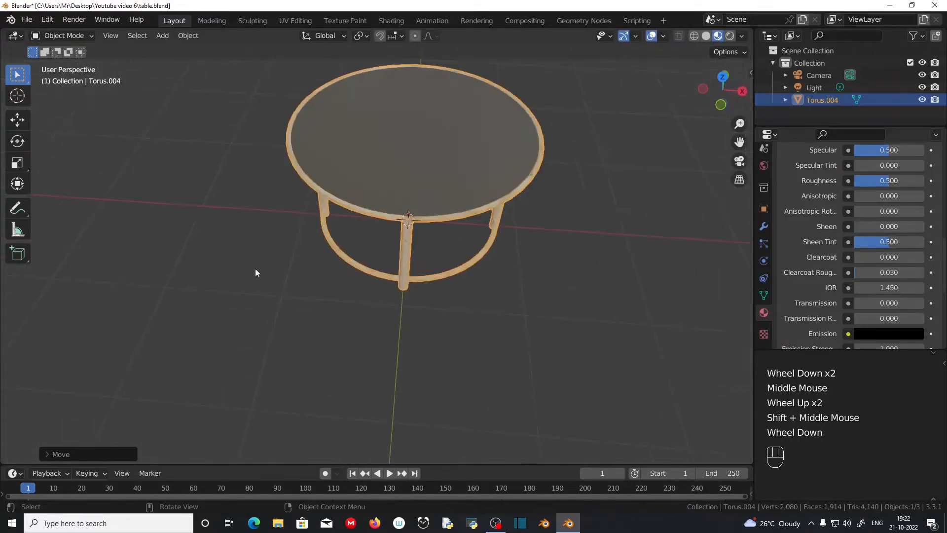
middle_drag(428, 320, 434, 296)
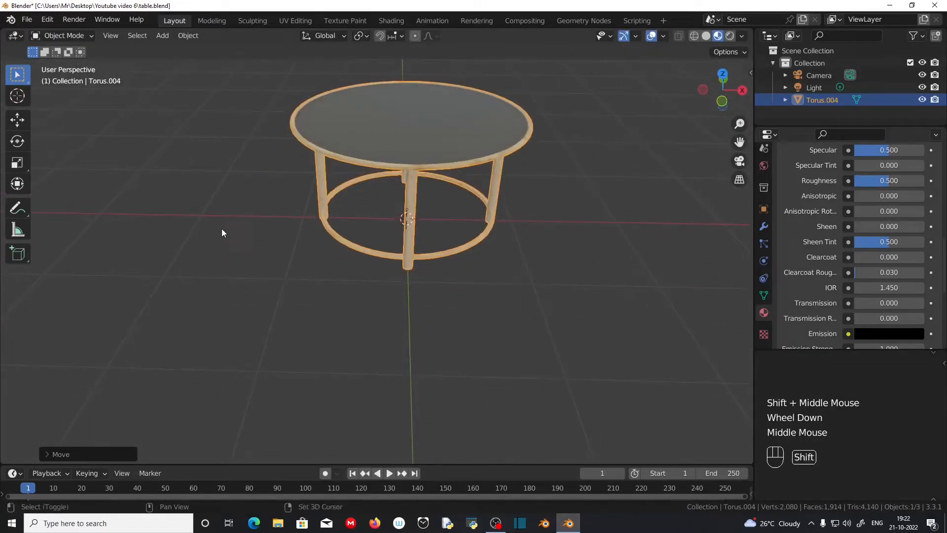
key(shift+a)
mouse_move(222, 230)
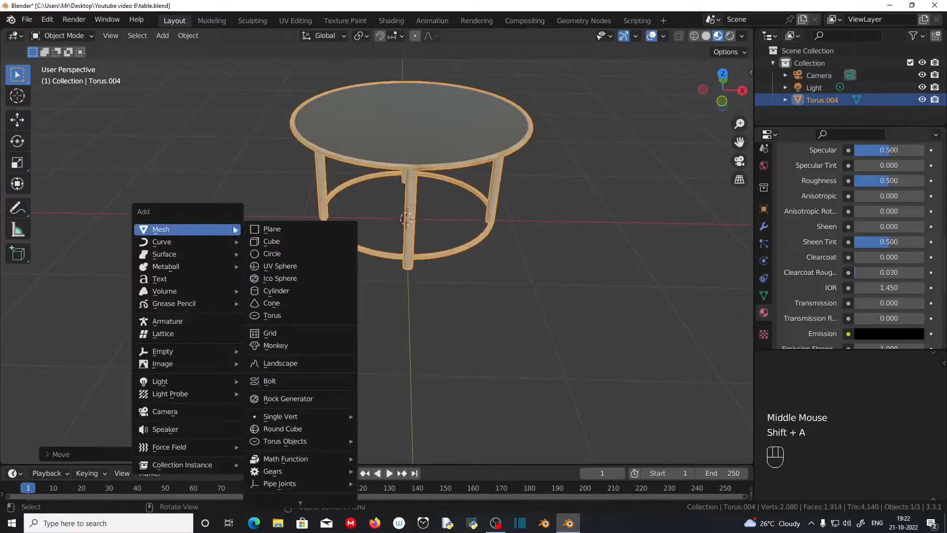
click(283, 235)
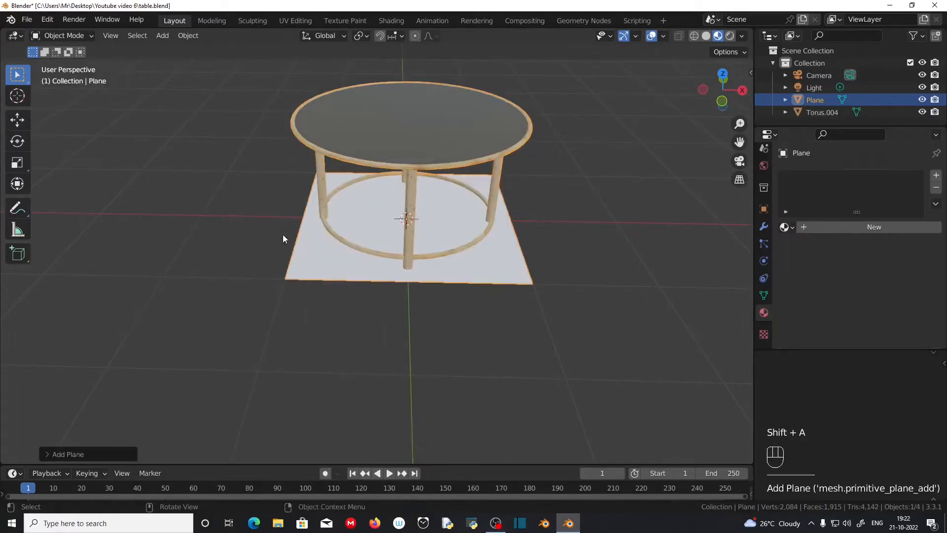
key(s)
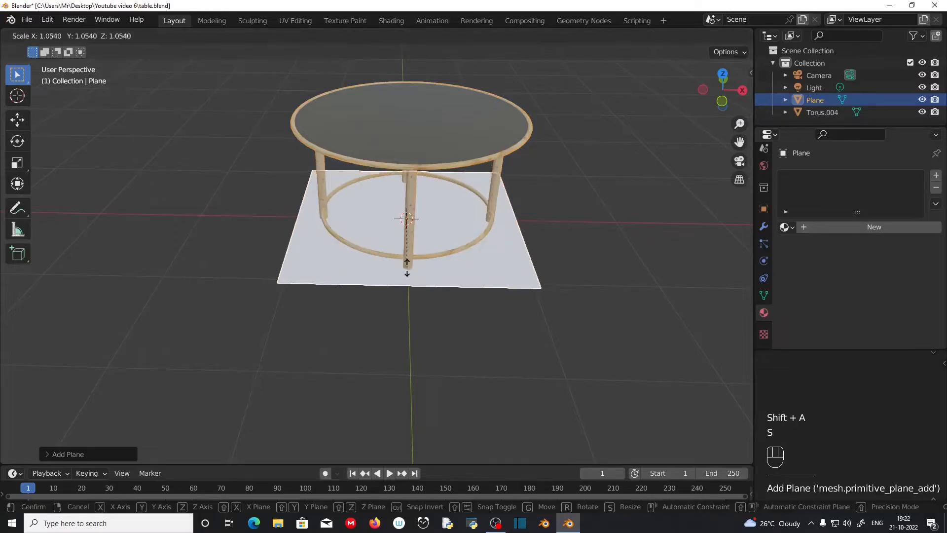
click(641, 385)
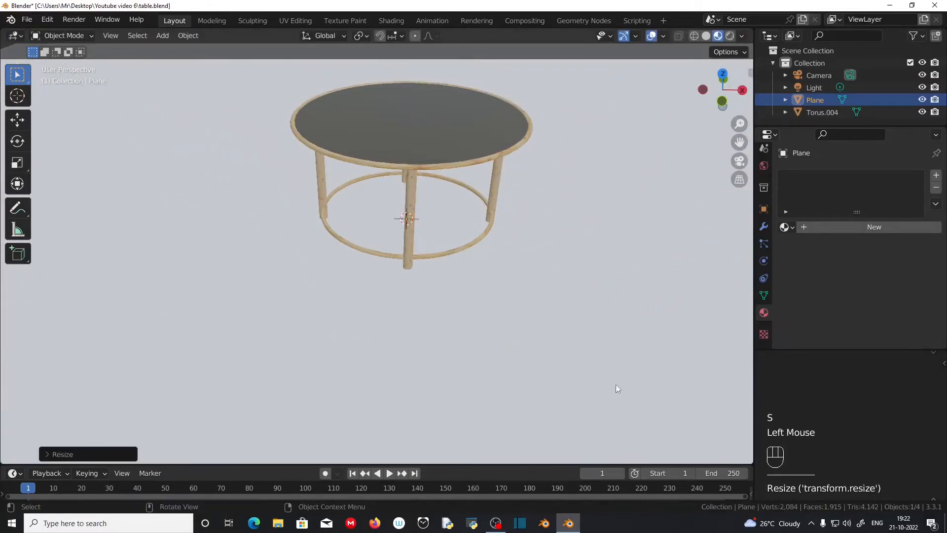
scroll(568, 376, down, 2)
middle_drag(567, 376, 525, 356)
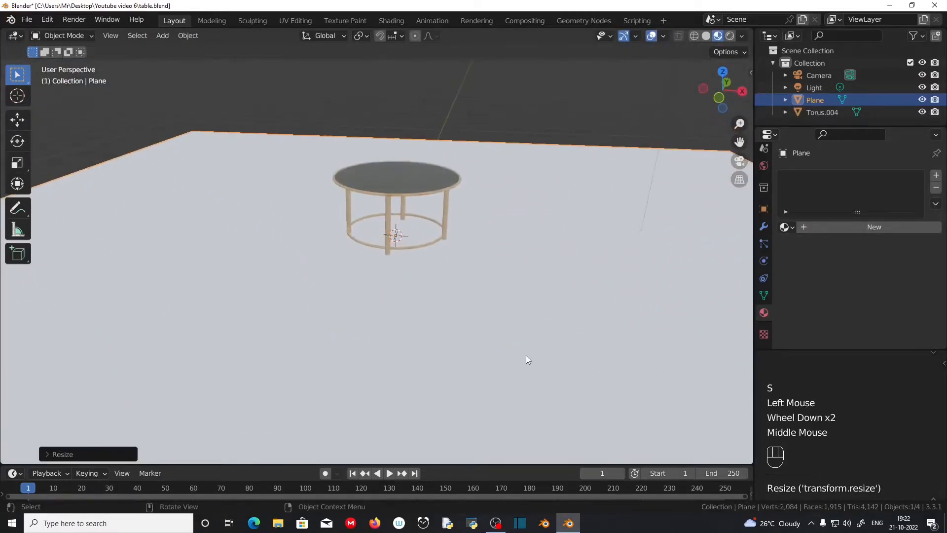
- Give the floor plane a new material named Floor with a light blue base color
click(527, 355)
click(762, 312)
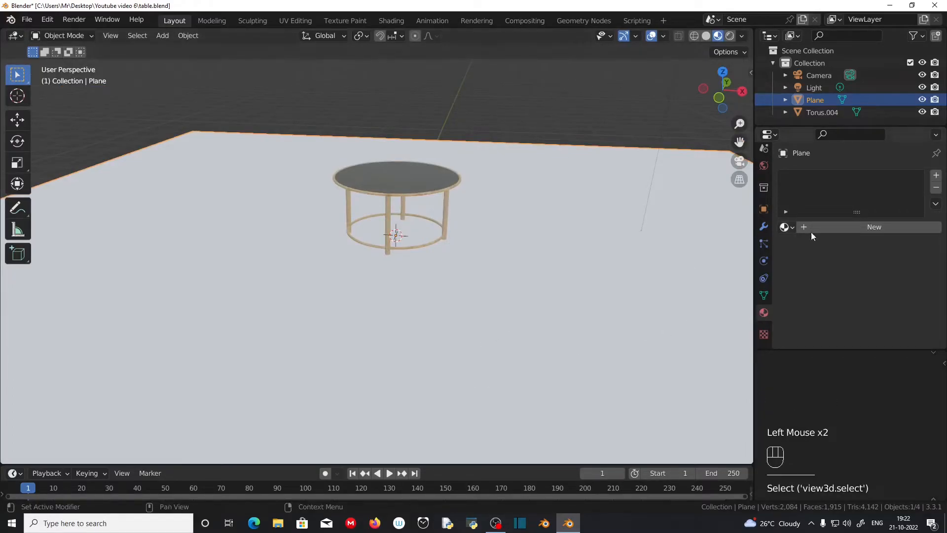
click(845, 228)
click(846, 229)
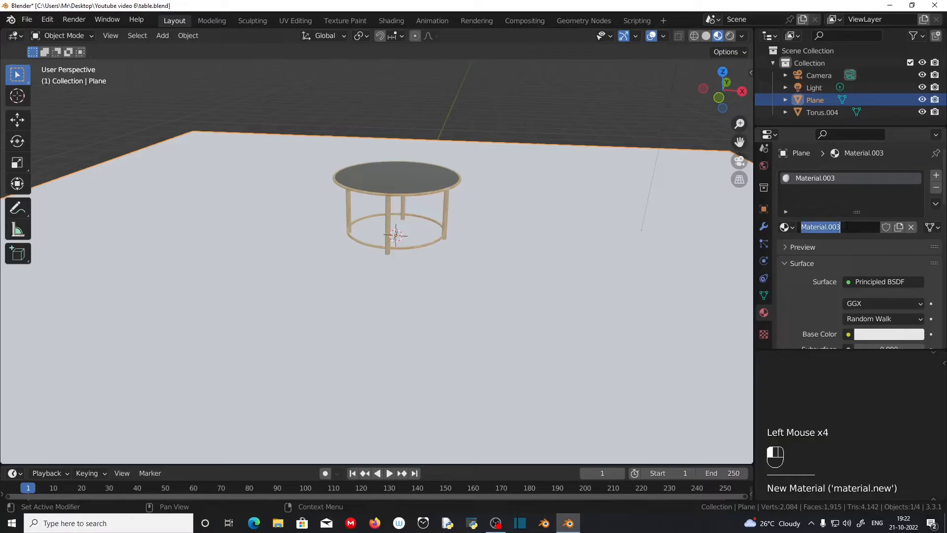
text(Floo)
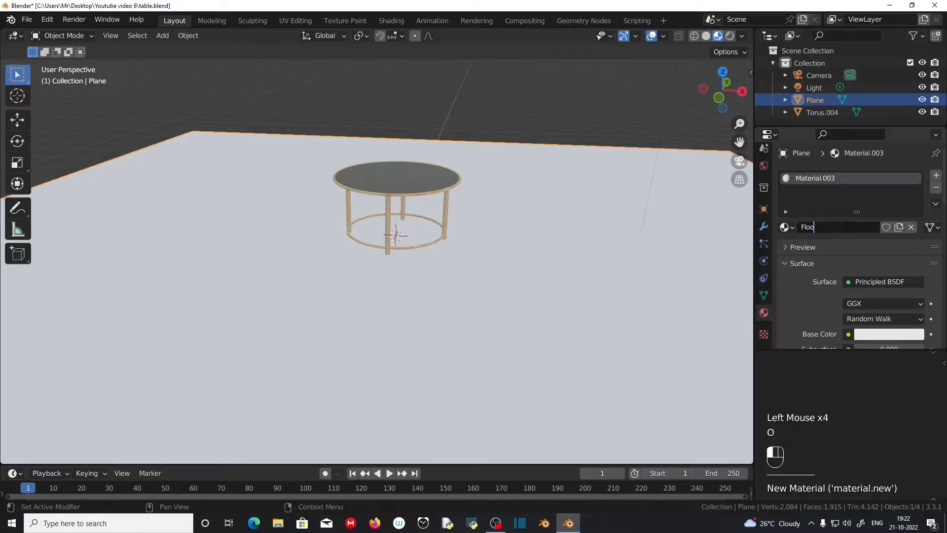
text(r)
key(Return)
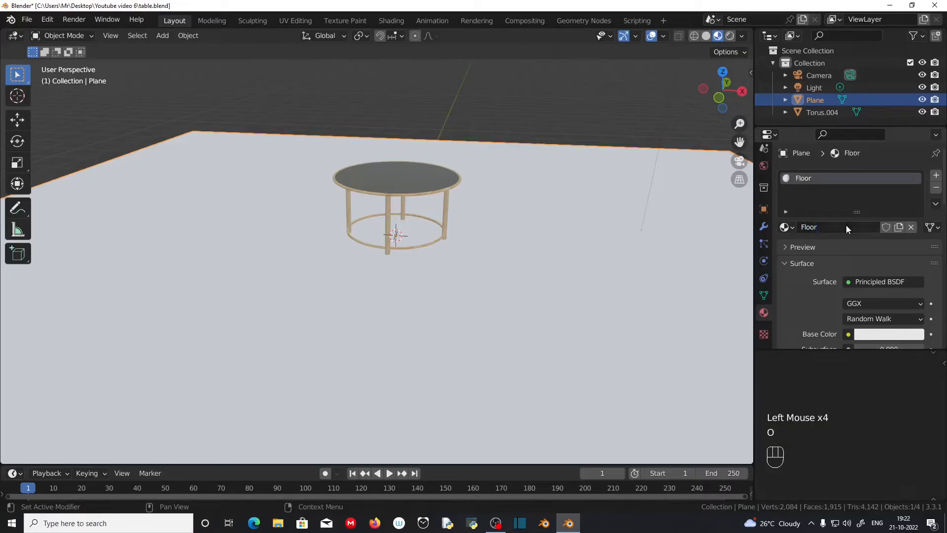
click(869, 340)
mouse_move(861, 212)
mouse_down()
mouse_move(845, 219)
mouse_move(870, 193)
mouse_up()
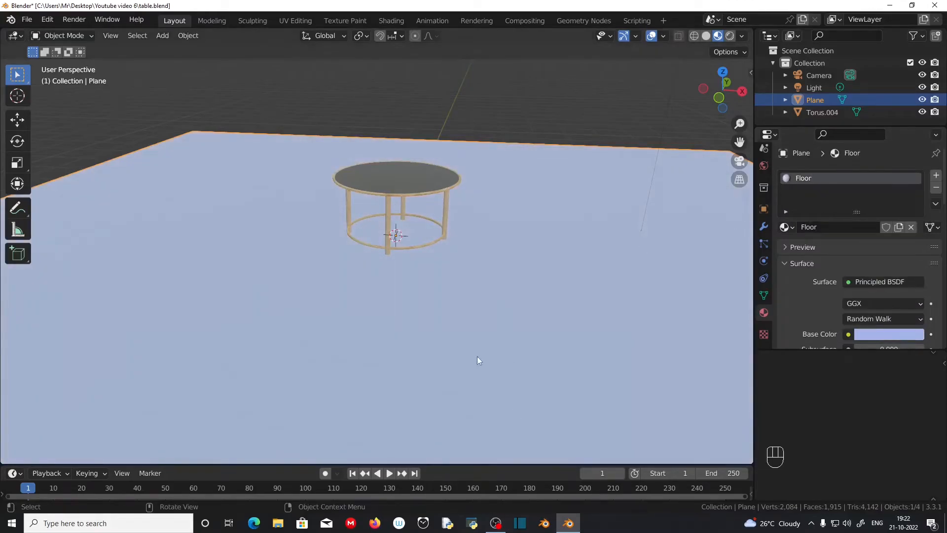
- Select the joined table and switch to the Shading workspace
scroll(473, 353, up, 2)
middle_drag(465, 351, 471, 418)
scroll(427, 298, up, 2)
middle_drag(452, 368, 467, 323)
scroll(496, 379, up, 2)
click(416, 233)
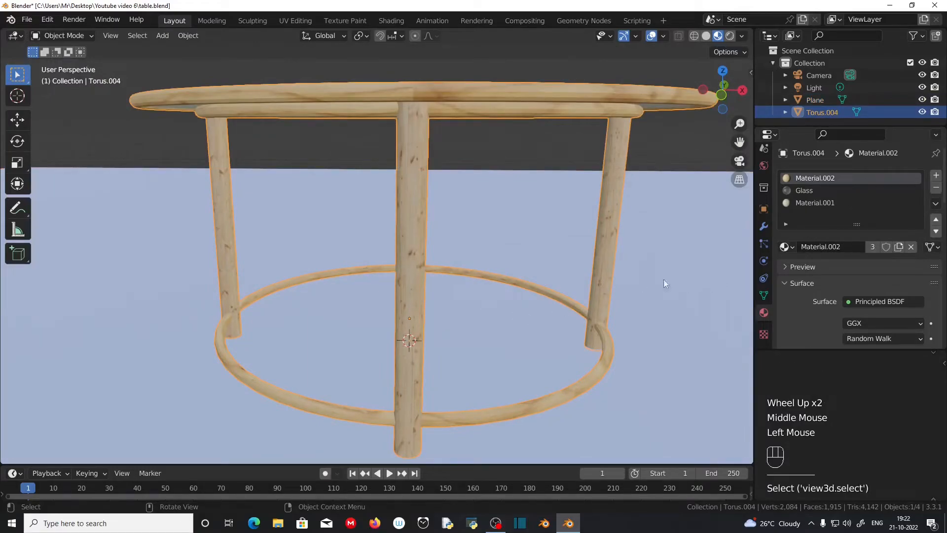
click(388, 20)
- Rename the table's first material, Material.002, as Wood 2
click(443, 271)
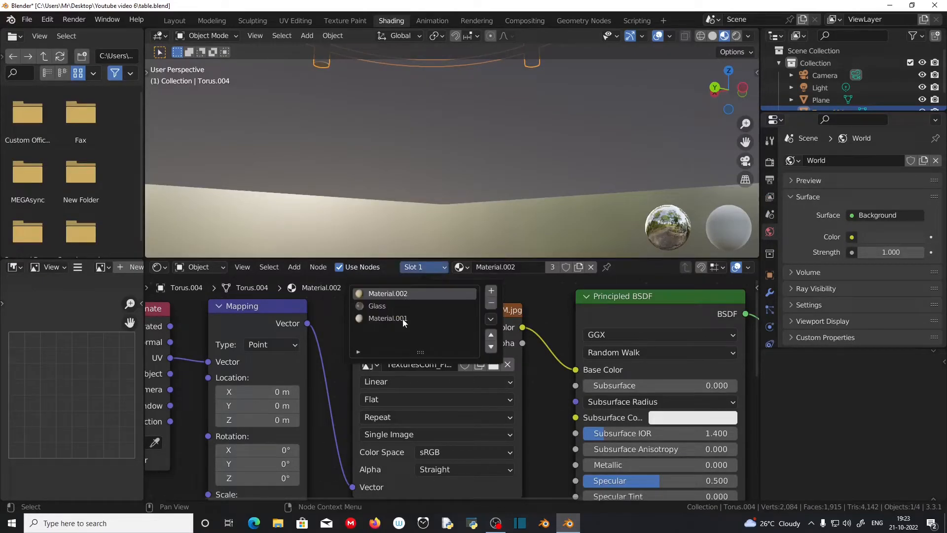
click(443, 269)
click(444, 270)
click(519, 267)
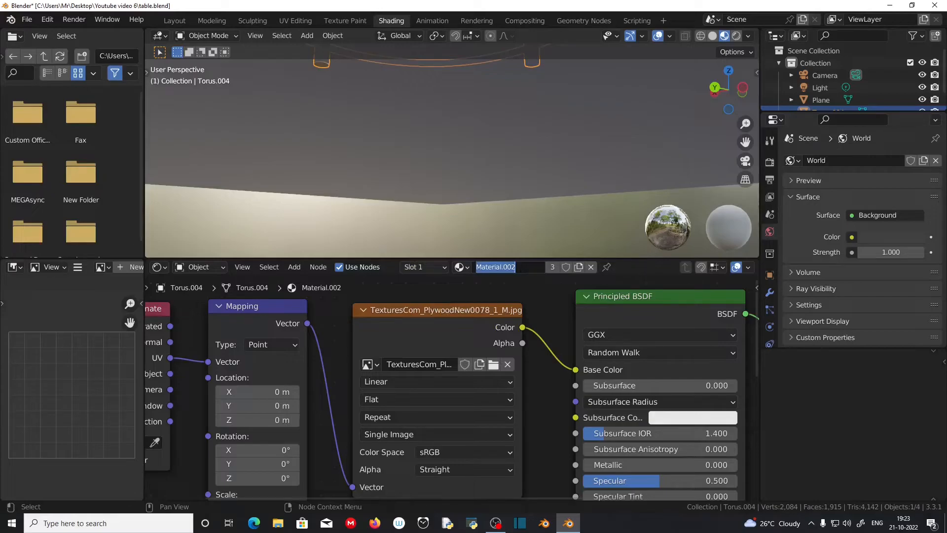
text(Woo)
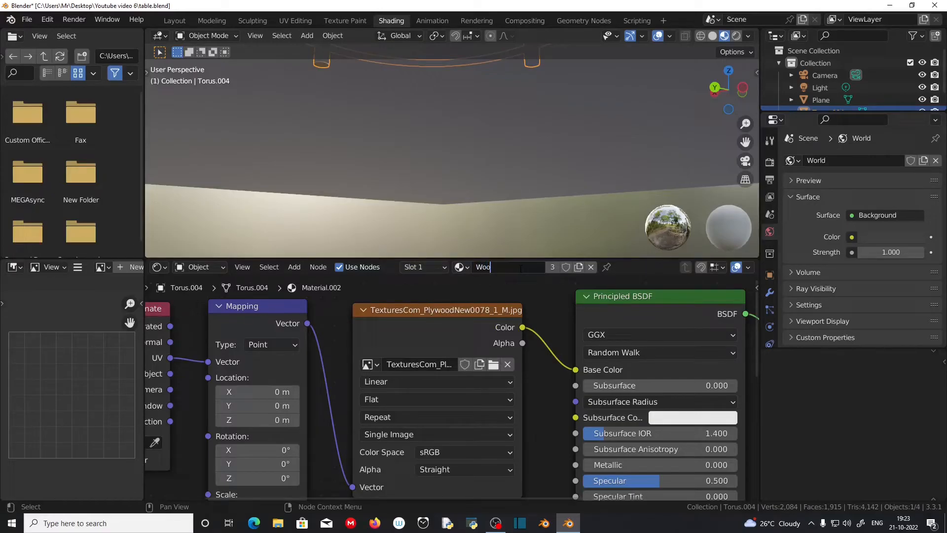
text(d 2)
key(Return)
- Rename the table's third-slot material, Material.001, as Wood 1
click(444, 268)
click(416, 317)
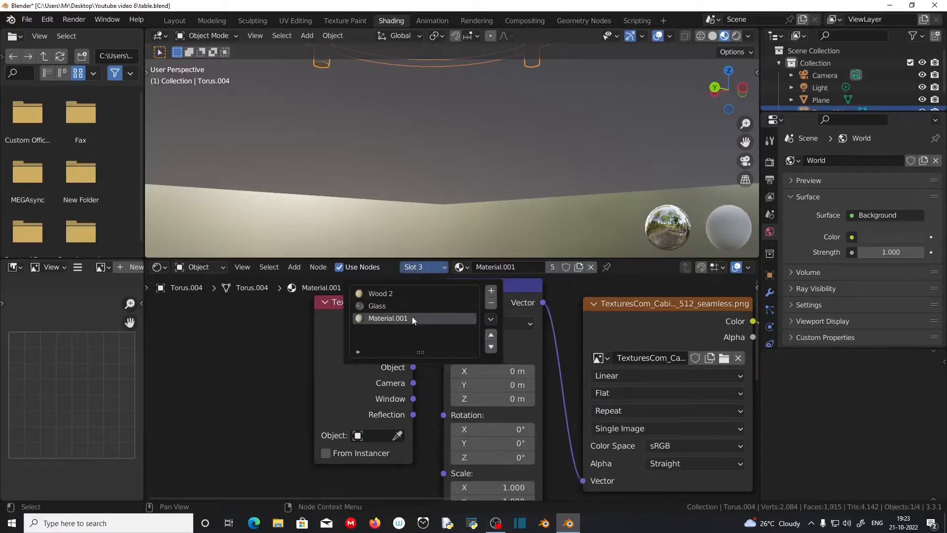
double_click(533, 268)
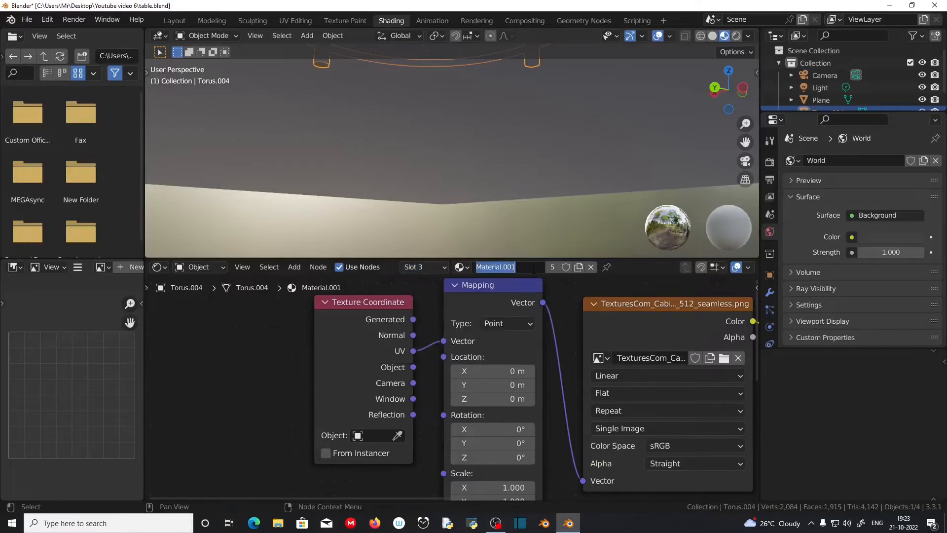
text(Wood 1)
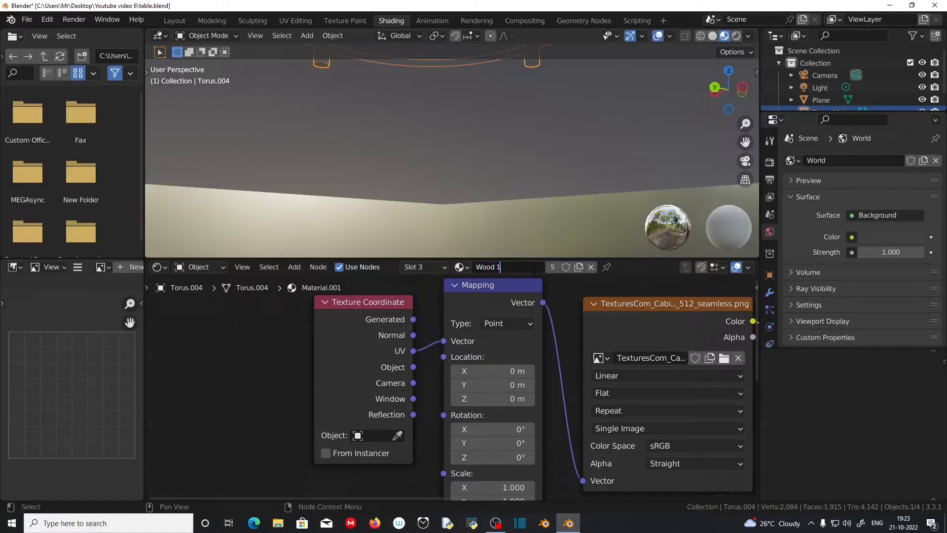
key(Return)
- Set the Roughness of the Wood 1 material's Principled BSDF to 0.2
middle_drag(555, 323, 440, 360)
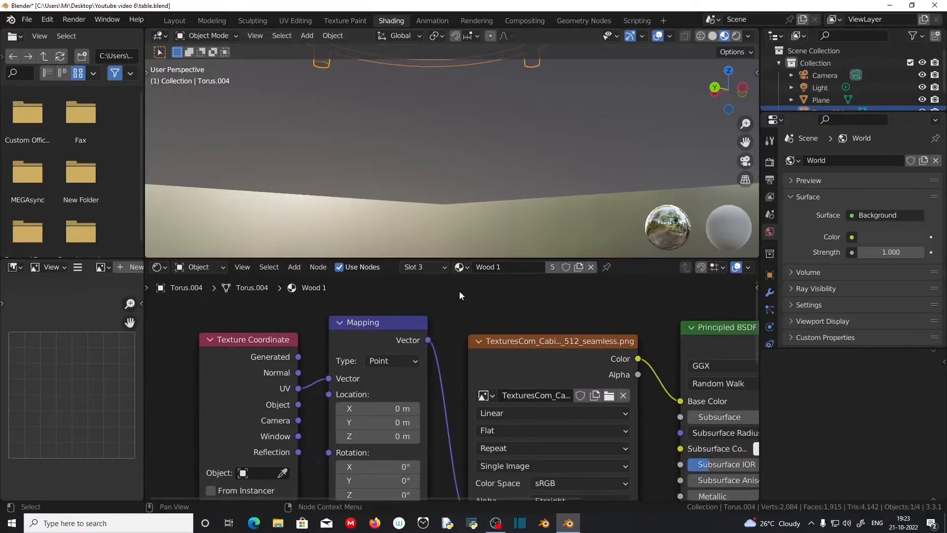
click(436, 268)
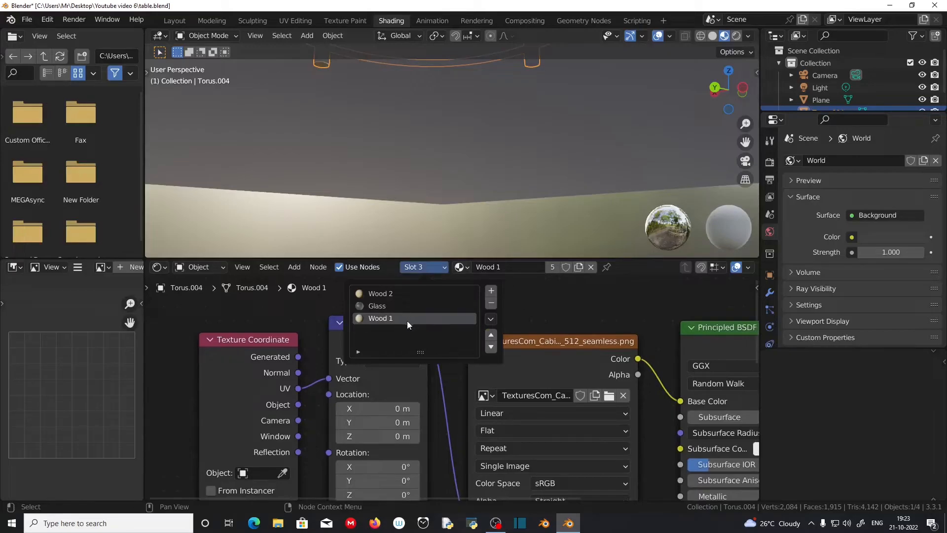
scroll(594, 351, down, 2)
middle_drag(633, 423, 476, 360)
scroll(477, 361, down, 2)
middle_drag(495, 328, 433, 320)
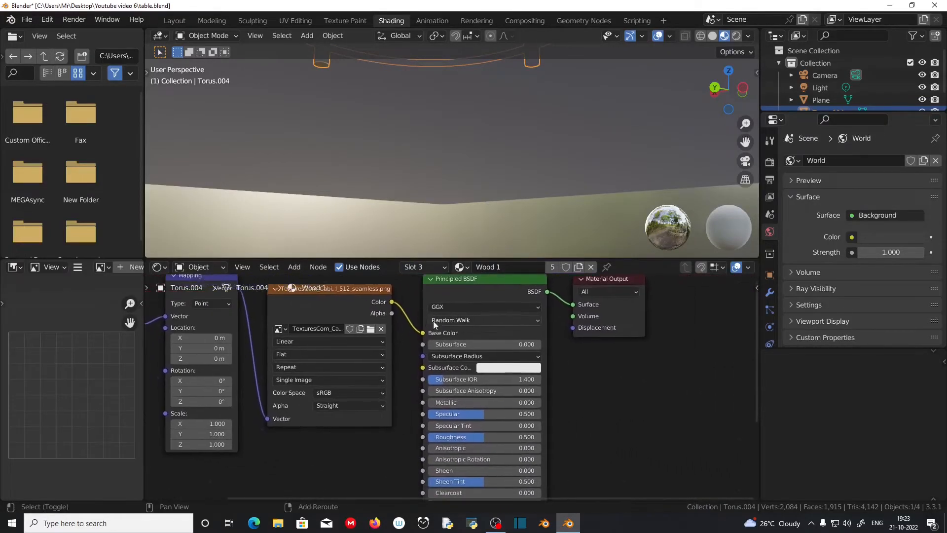
middle_drag(602, 395, 615, 277)
scroll(541, 344, up, 2)
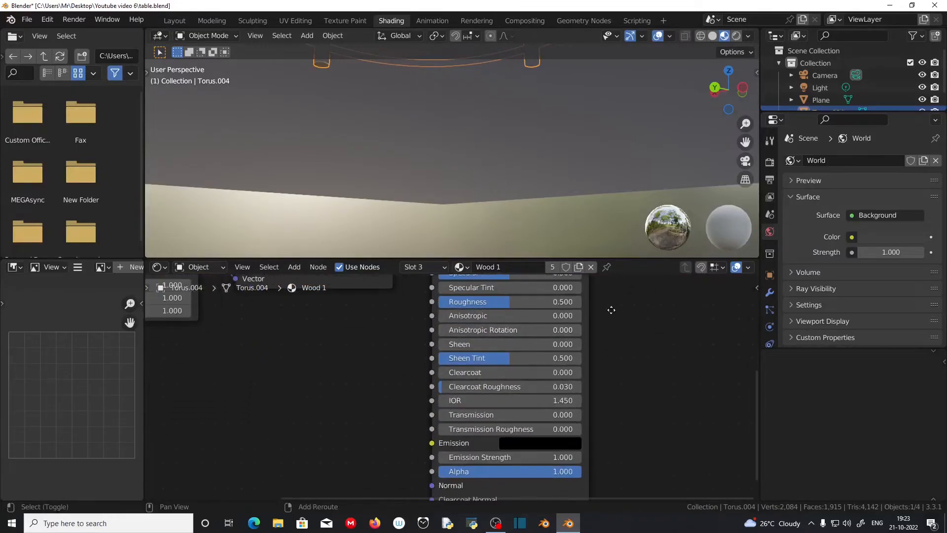
middle_drag(611, 310, 615, 380)
middle_drag(501, 155, 524, 212)
drag(525, 368, 484, 368)
click(477, 381)
click(482, 376)
click(482, 373)
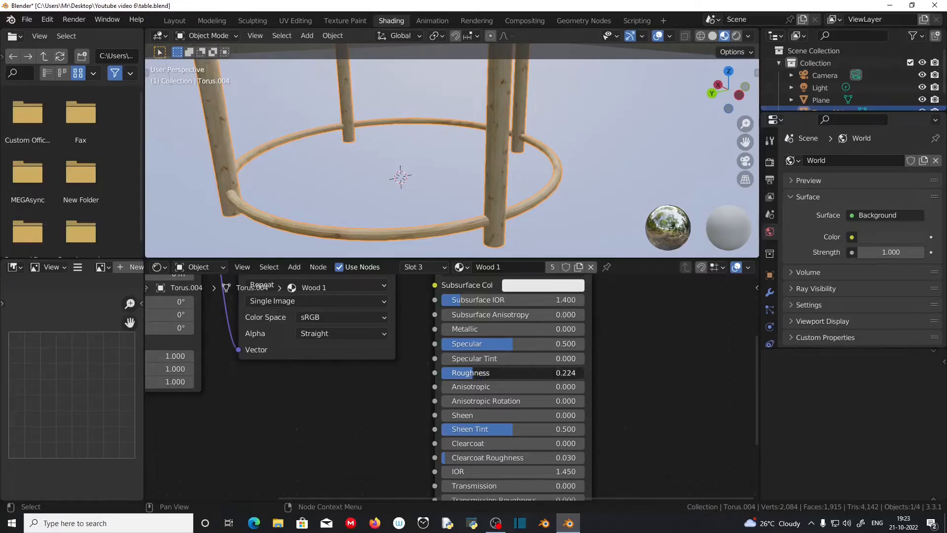
text(.2)
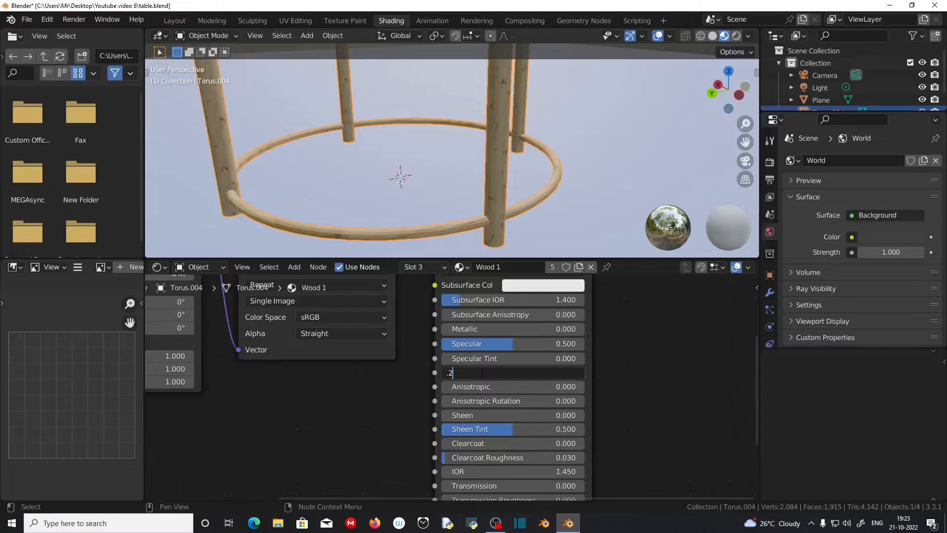
key(Return)
scroll(537, 156, down, 2)
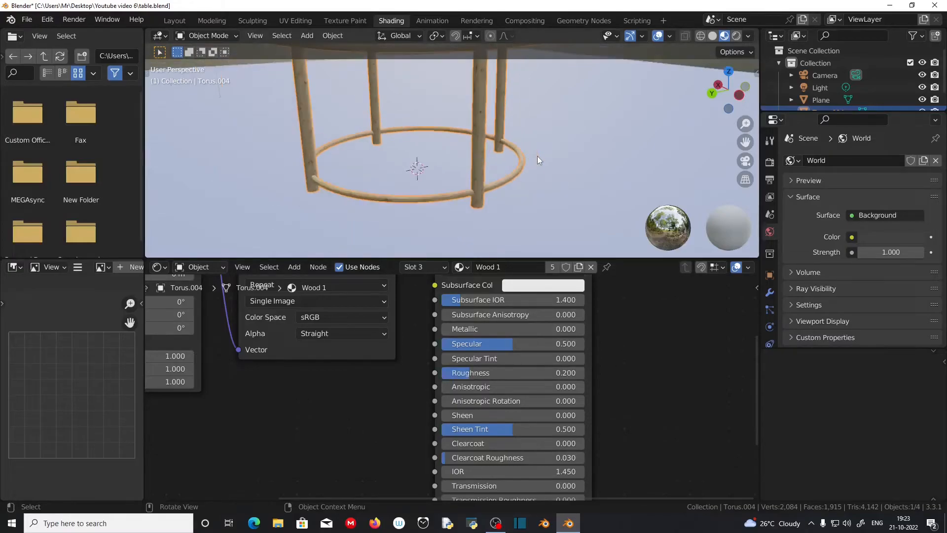
- Set the Roughness of the Wood 2 material's Principled BSDF to 0.2
click(439, 266)
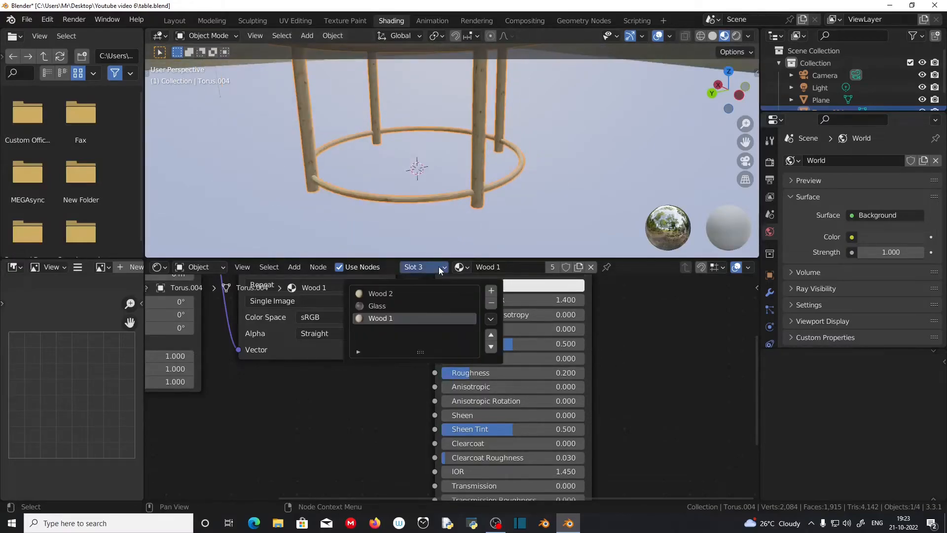
click(404, 293)
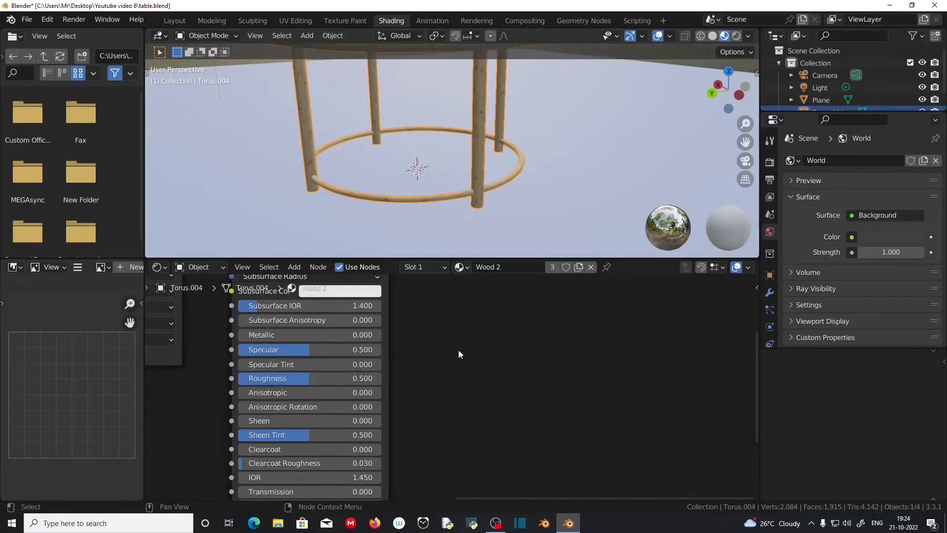
middle_drag(439, 334, 587, 306)
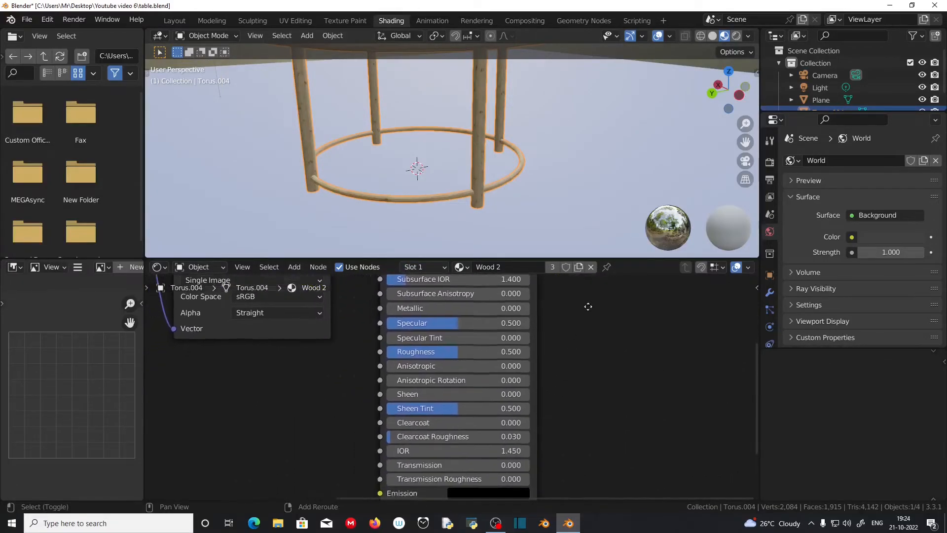
click(476, 357)
text(.2)
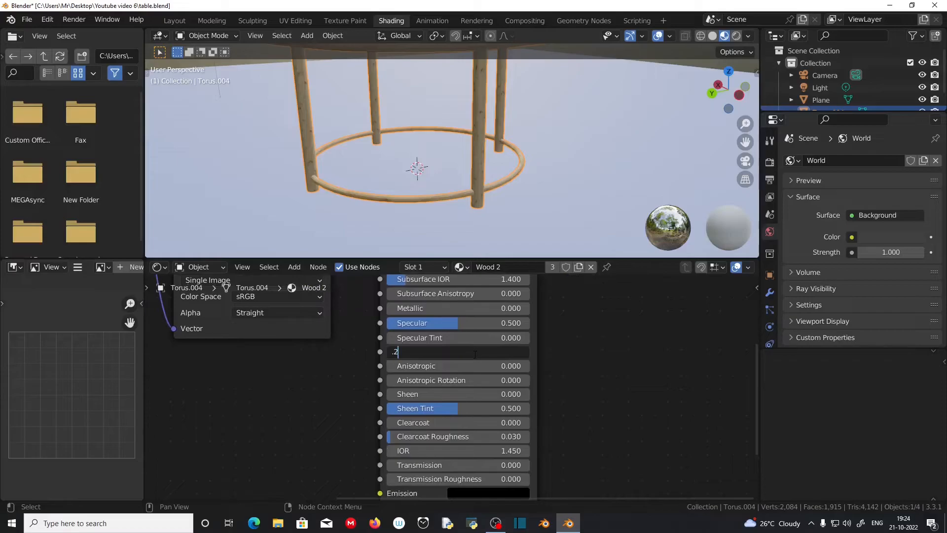
key(Return)
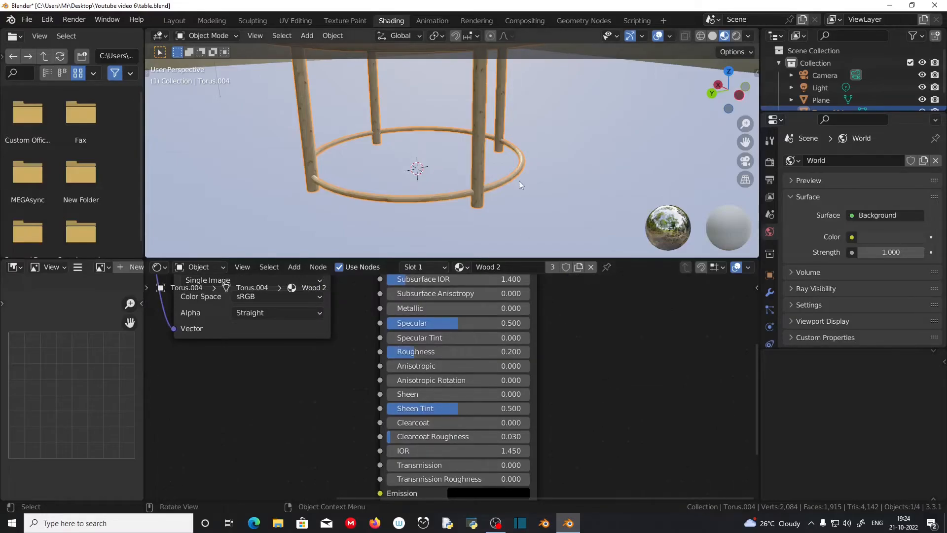
- Switch to the Layout workspace and apply Shade Smooth to the joined table
click(175, 21)
scroll(455, 271, up, 2)
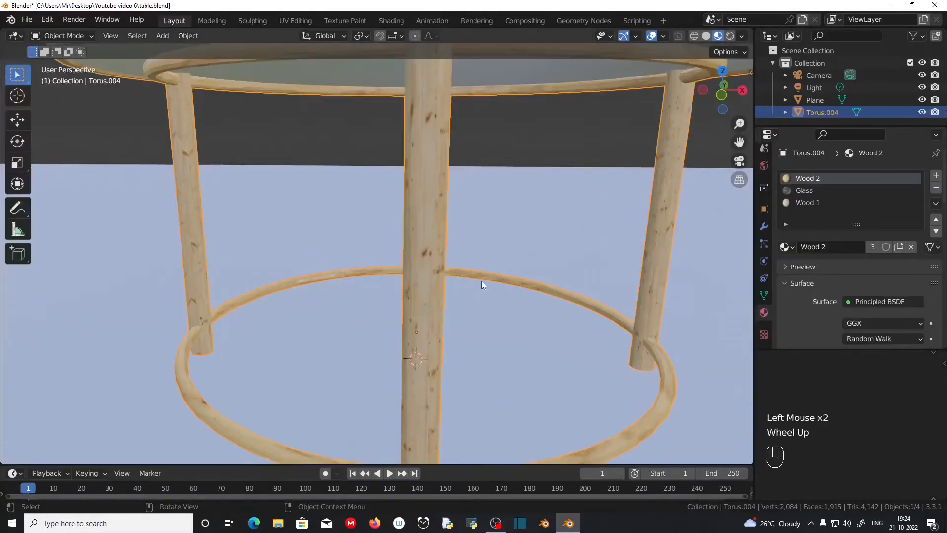
middle_drag(481, 280, 475, 288)
scroll(475, 290, down, 3)
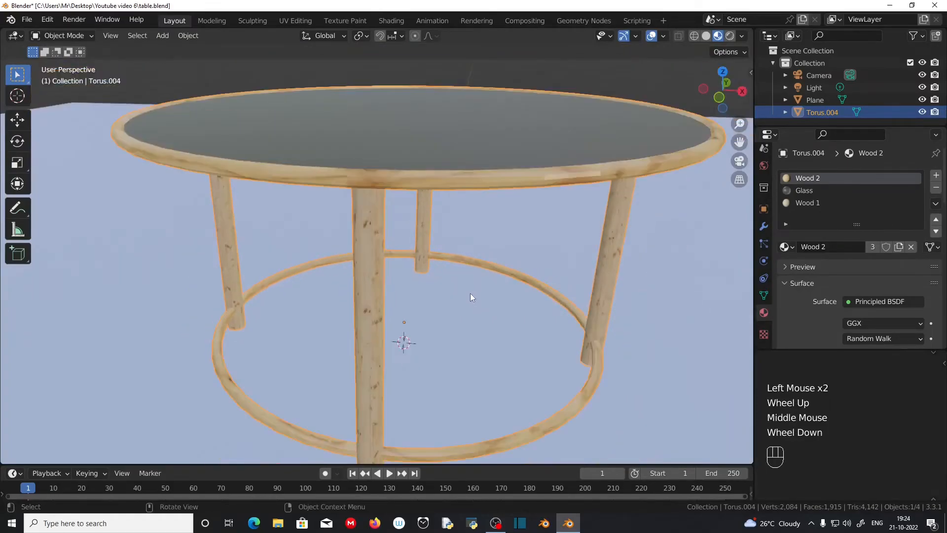
click(368, 303)
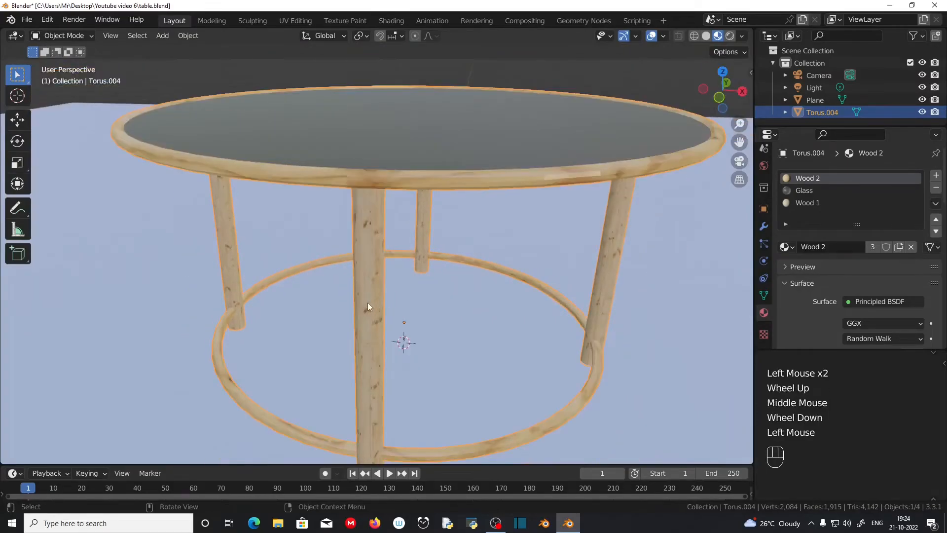
right_click(366, 262)
click(366, 263)
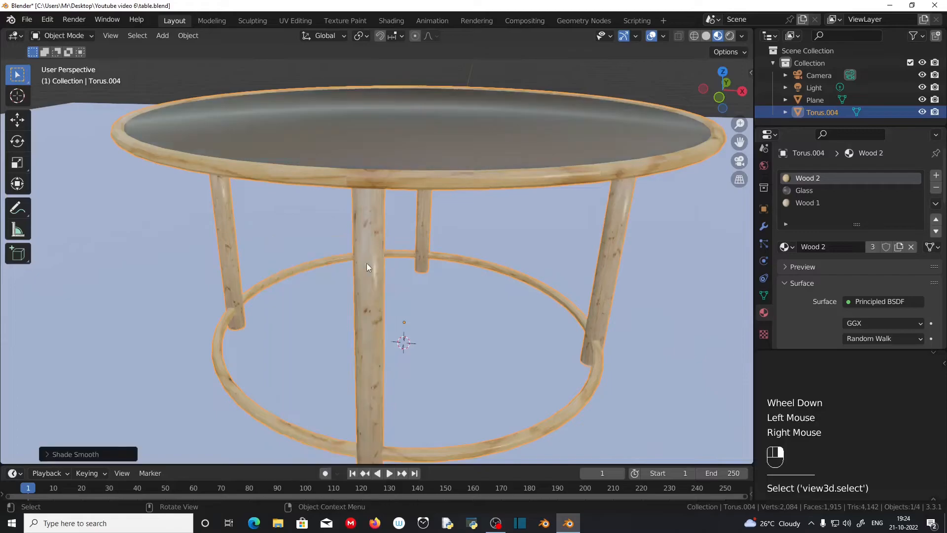
- Examine the smooth-shaded table in rendered view, and its leg tops and rings up close in material preview
middle_drag(393, 290, 354, 302)
click(730, 36)
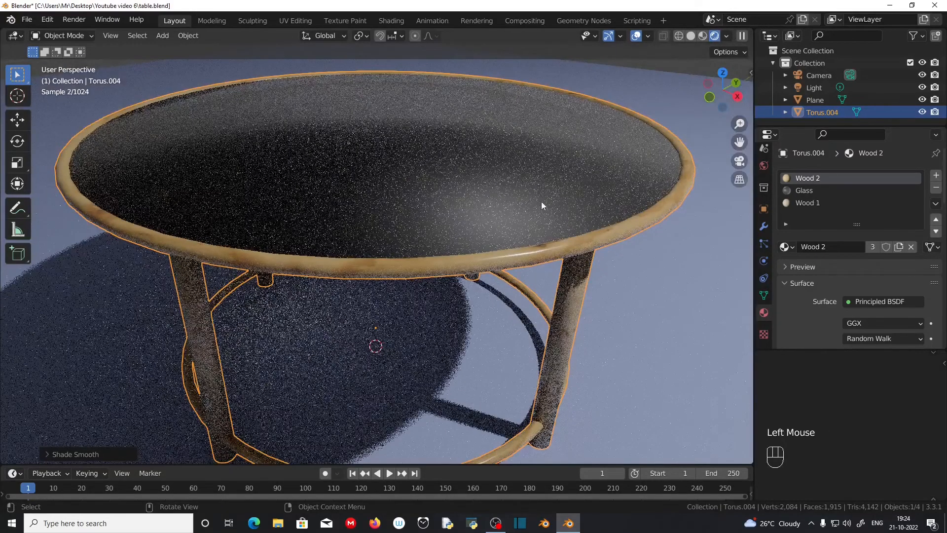
middle_drag(518, 214, 438, 254)
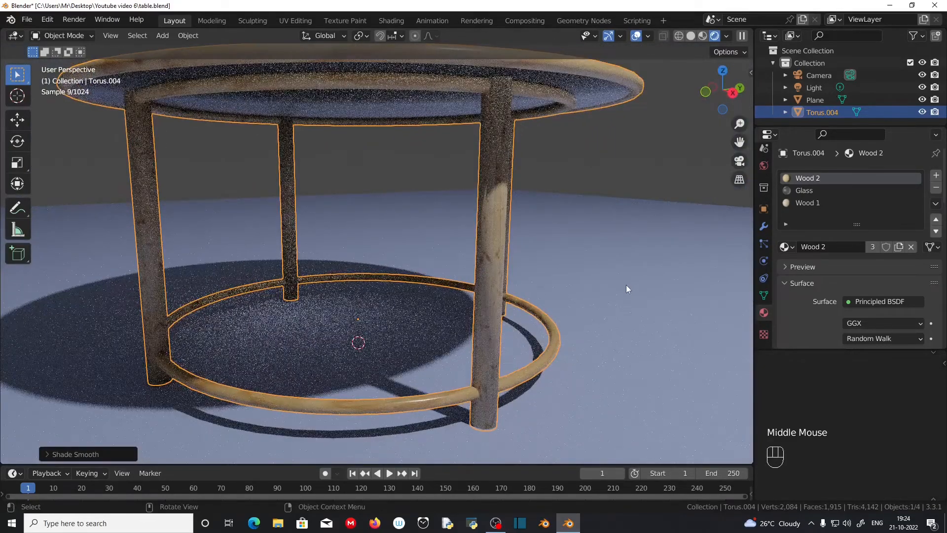
middle_drag(505, 271, 523, 232)
click(702, 36)
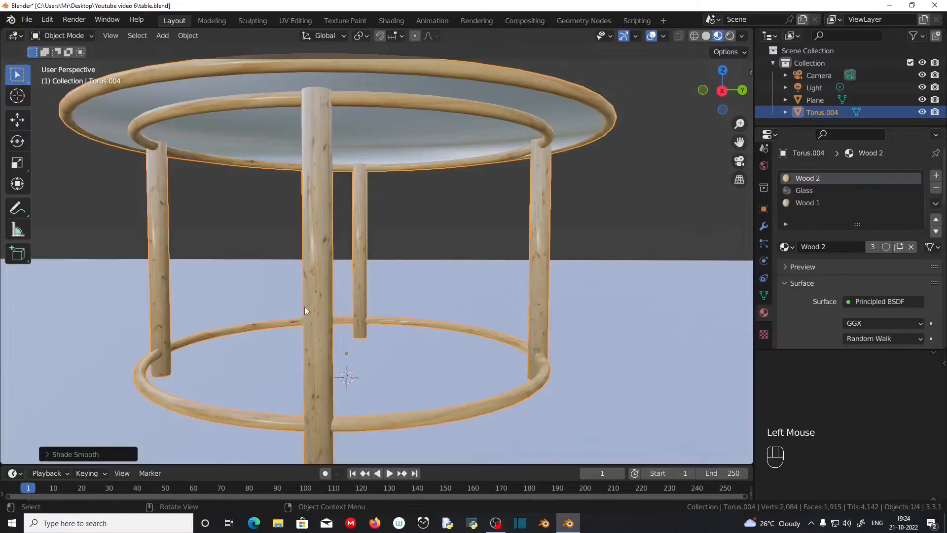
scroll(304, 310, up, 2)
shift+middle_drag(307, 264, 293, 389)
scroll(330, 392, up, 1)
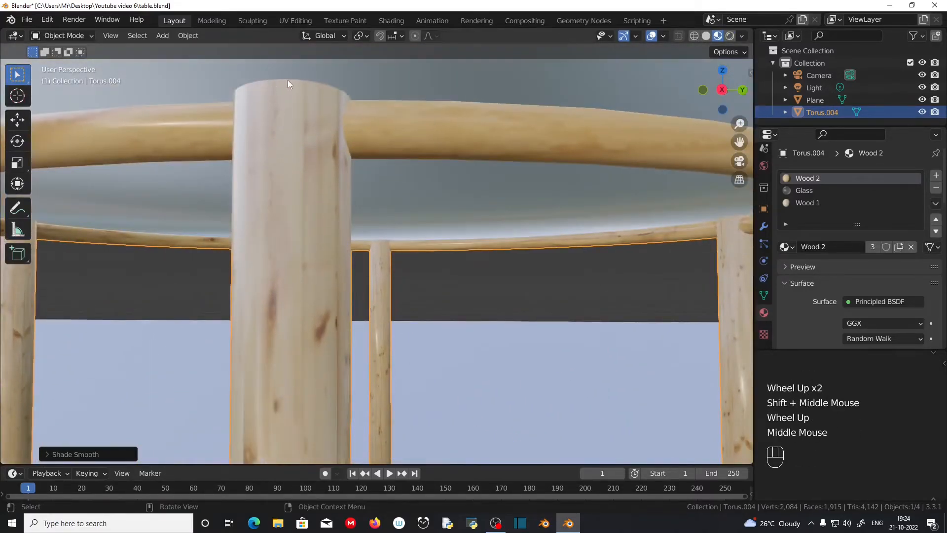
shift+middle_drag(296, 131, 281, 254)
scroll(171, 244, up, 3)
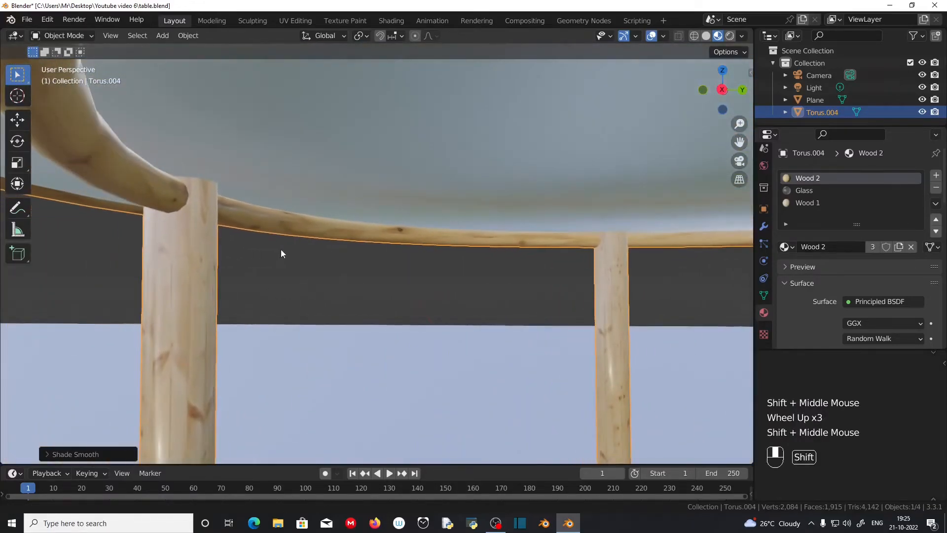
click(191, 265)
scroll(191, 265, down, 3)
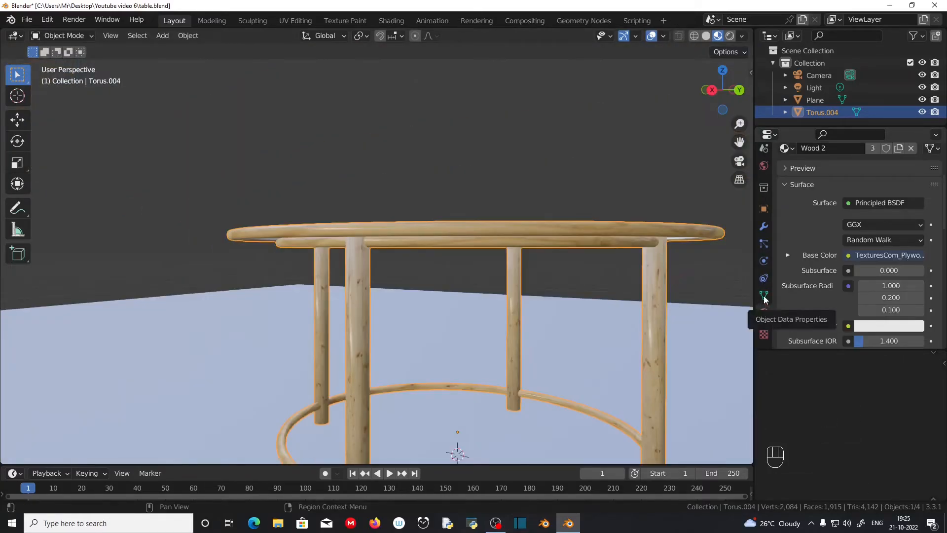
- Enable Auto Smooth at 30° in the table mesh's normals, toggling it once to compare the shading
click(764, 296)
scroll(847, 297, down, 2)
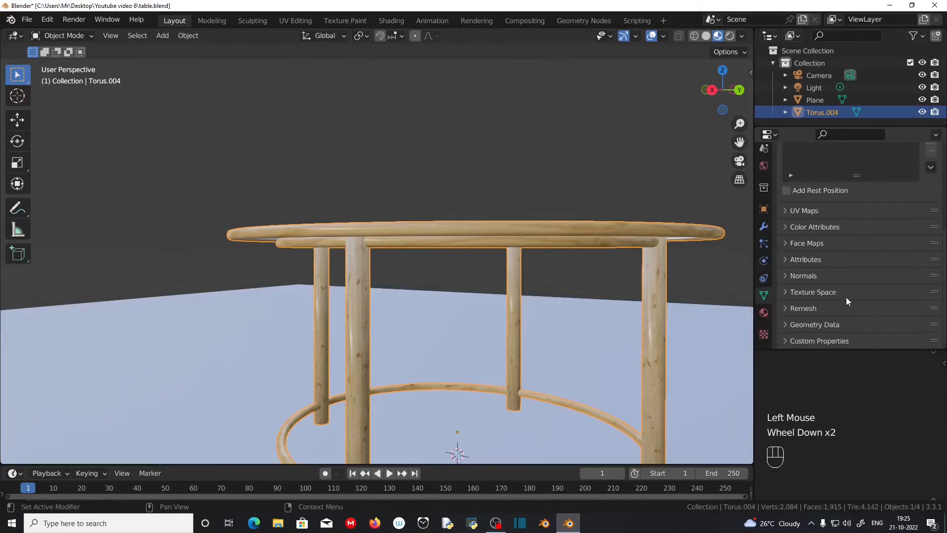
click(789, 276)
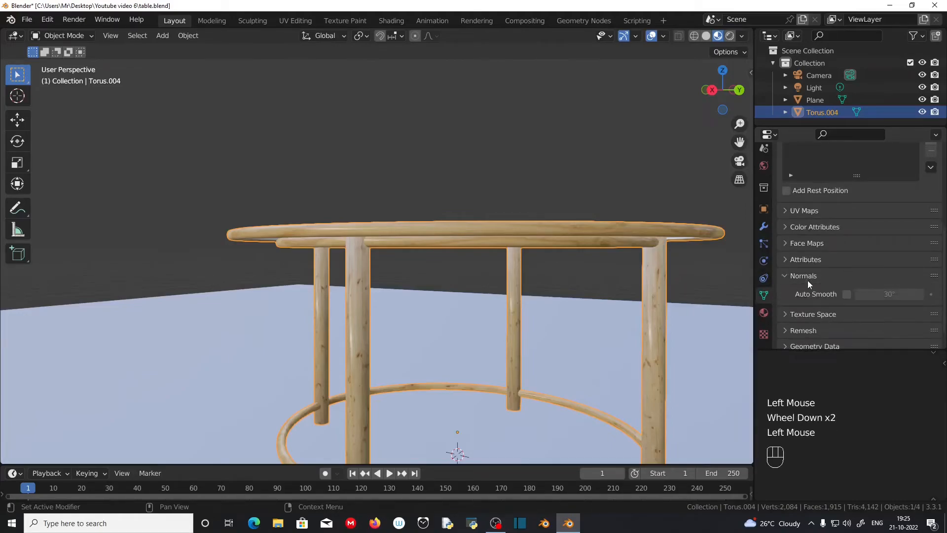
scroll(814, 280, down, 2)
click(845, 273)
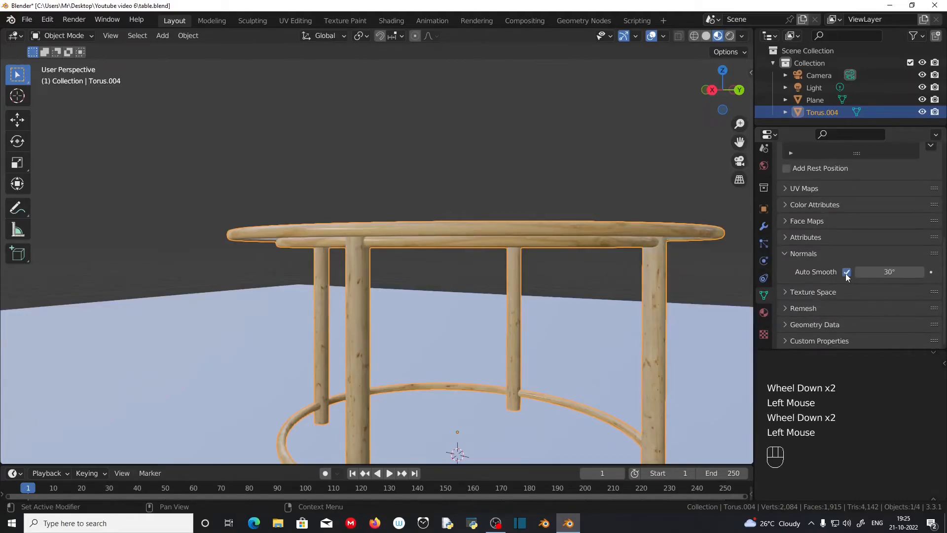
middle_drag(324, 290, 345, 290)
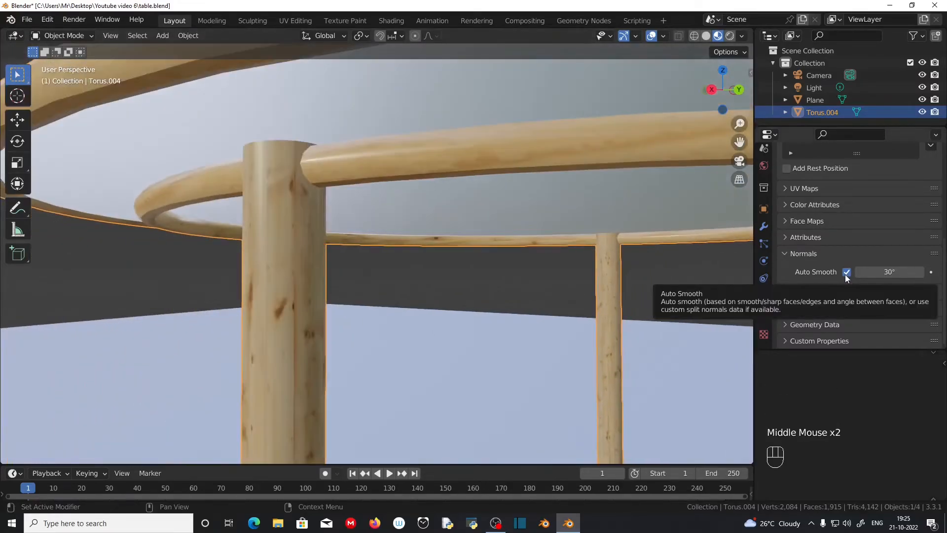
click(846, 273)
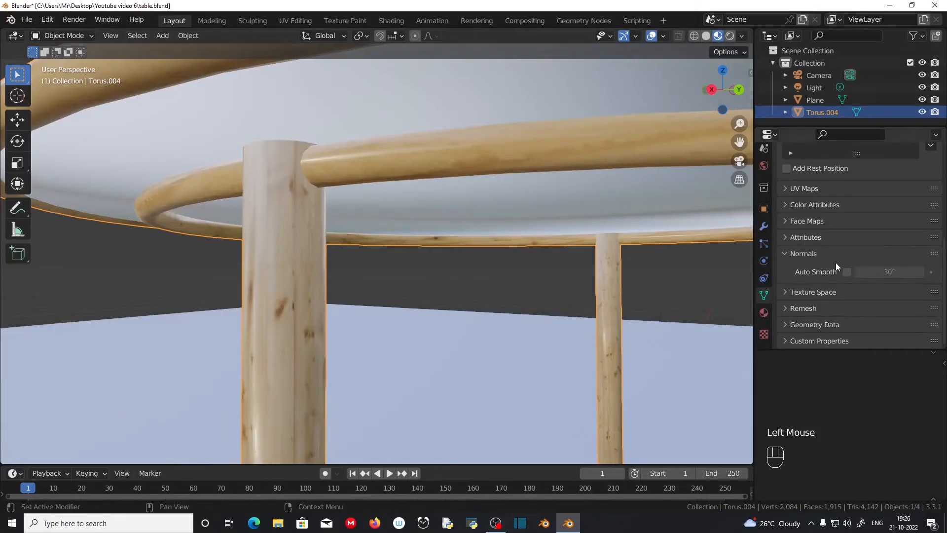
click(847, 272)
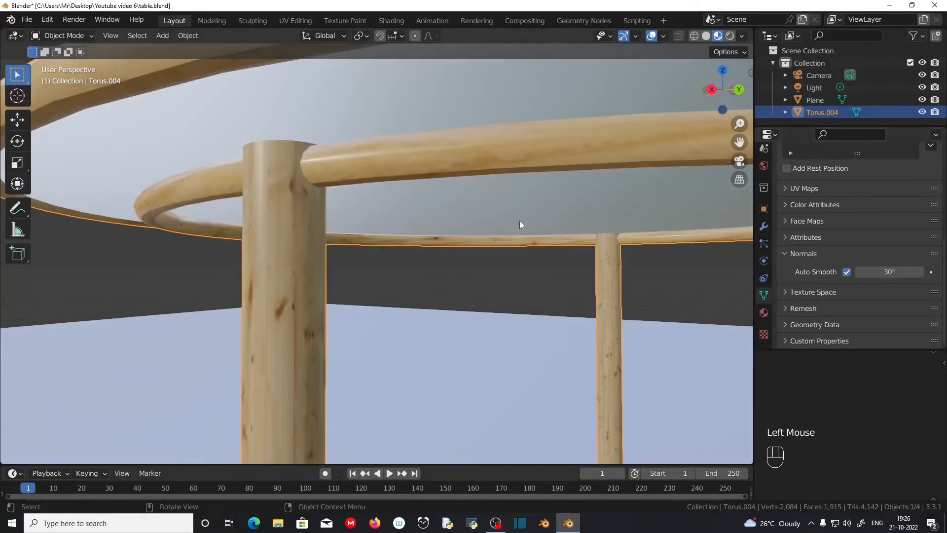
- Inspect the table's leg tops and rings up close, and check the whole table from several angles in rendered view
middle_drag(252, 141, 276, 148)
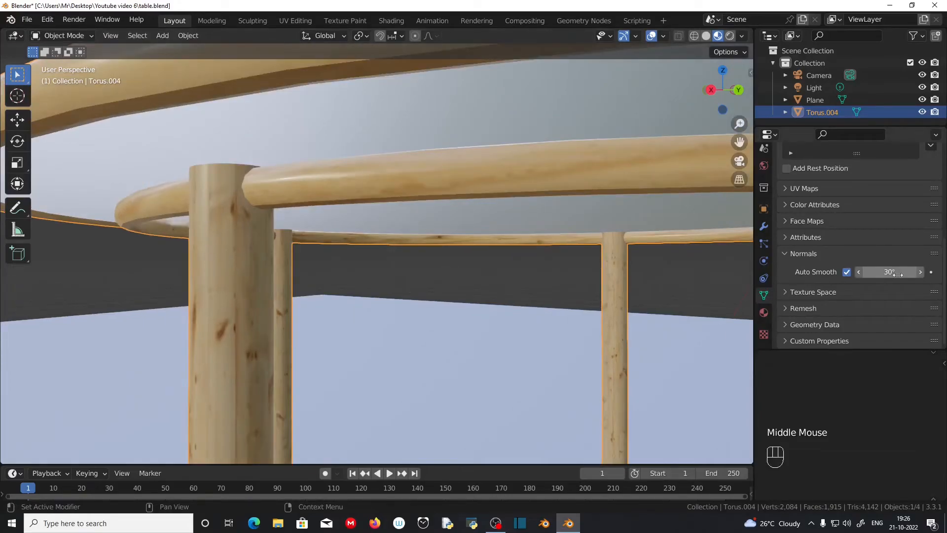
middle_drag(315, 176, 205, 170)
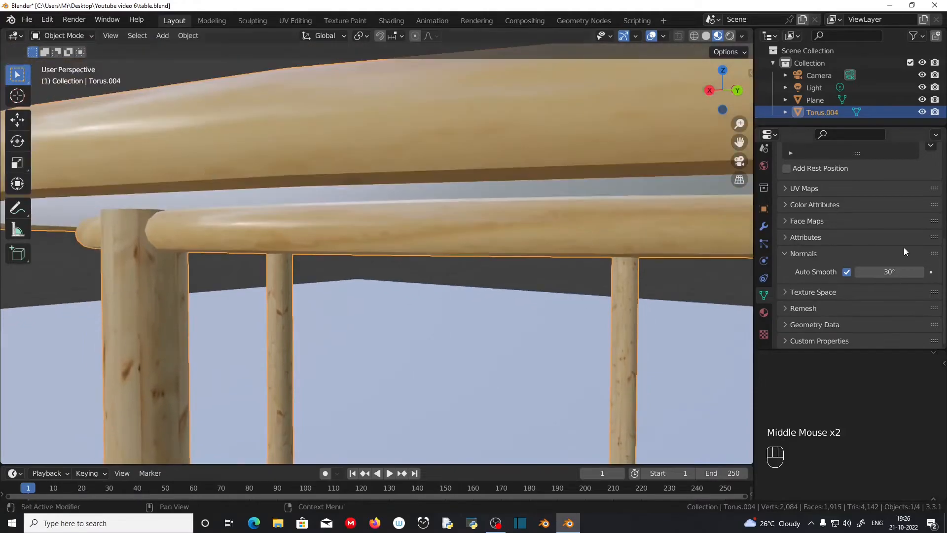
scroll(691, 56, up, 2)
scroll(692, 56, down, 3)
click(729, 34)
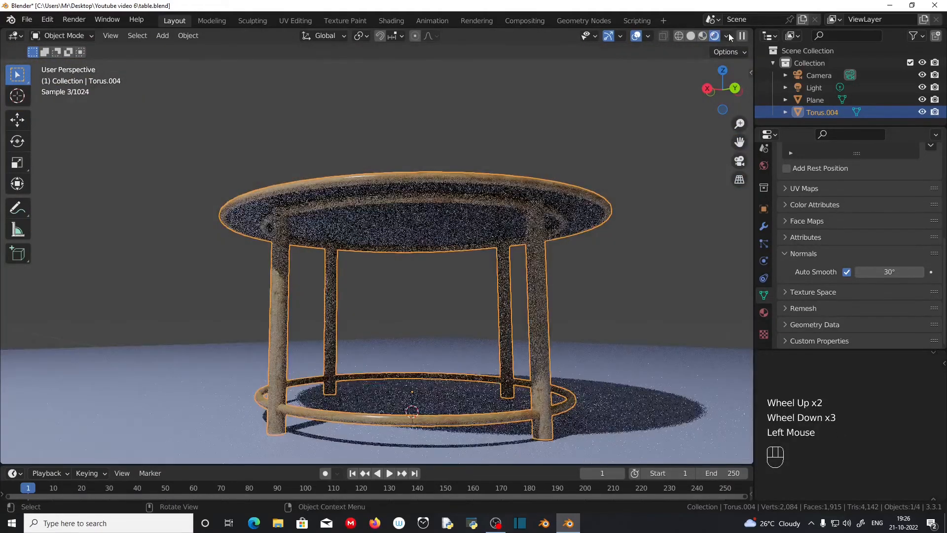
middle_drag(605, 141, 410, 321)
scroll(369, 292, up, 2)
scroll(368, 292, down, 2)
scroll(369, 292, down, 1)
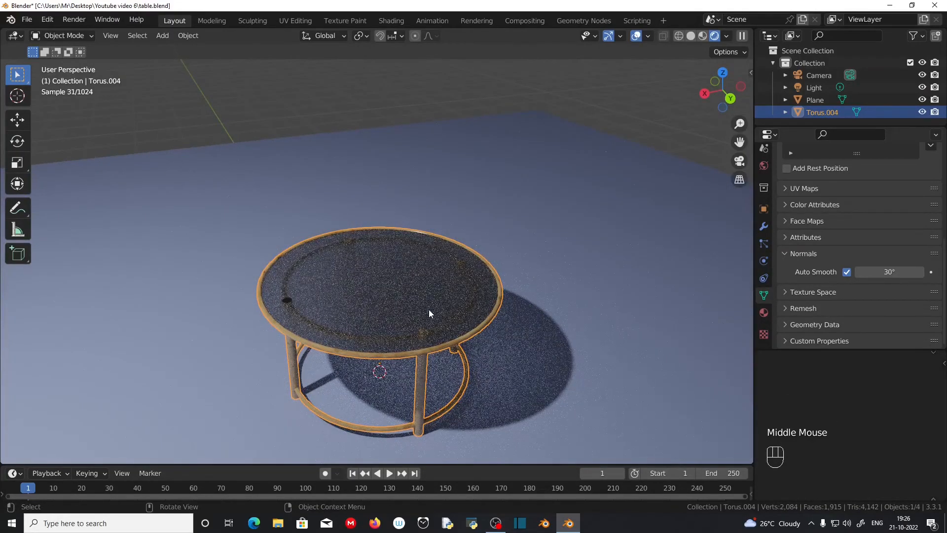
- Look through the camera and use Walk Navigation to bring it closer until the table fills most of the frame
key(KP_0)
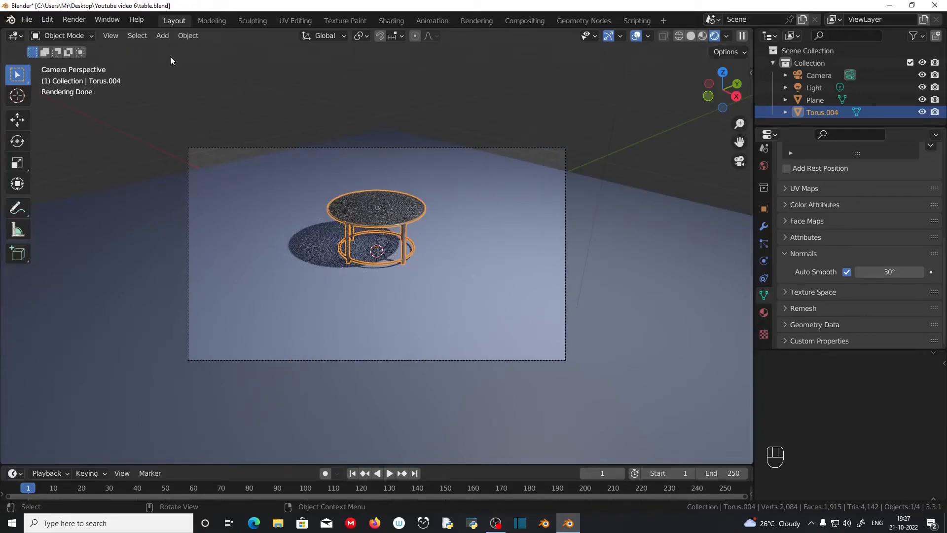
click(110, 35)
mouse_move(148, 186)
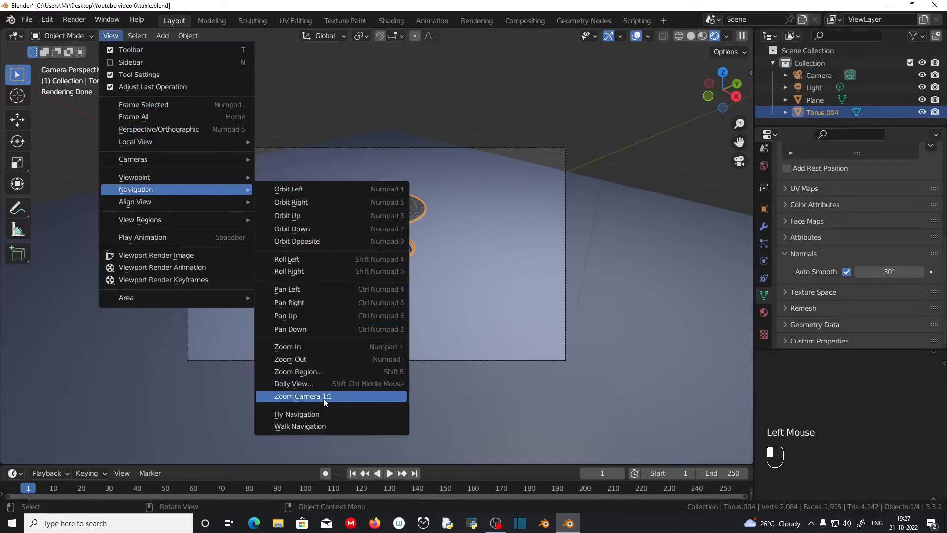
click(300, 426)
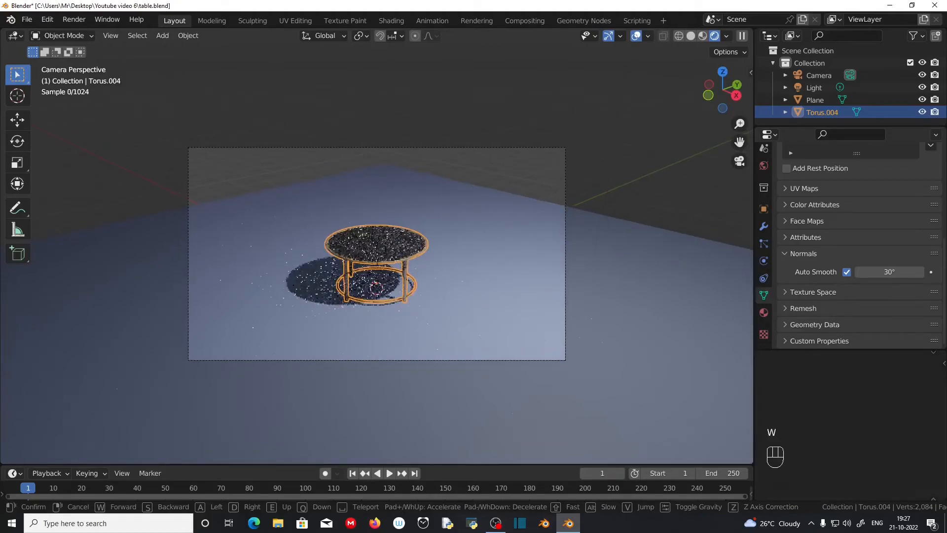
key(w)
key(w)
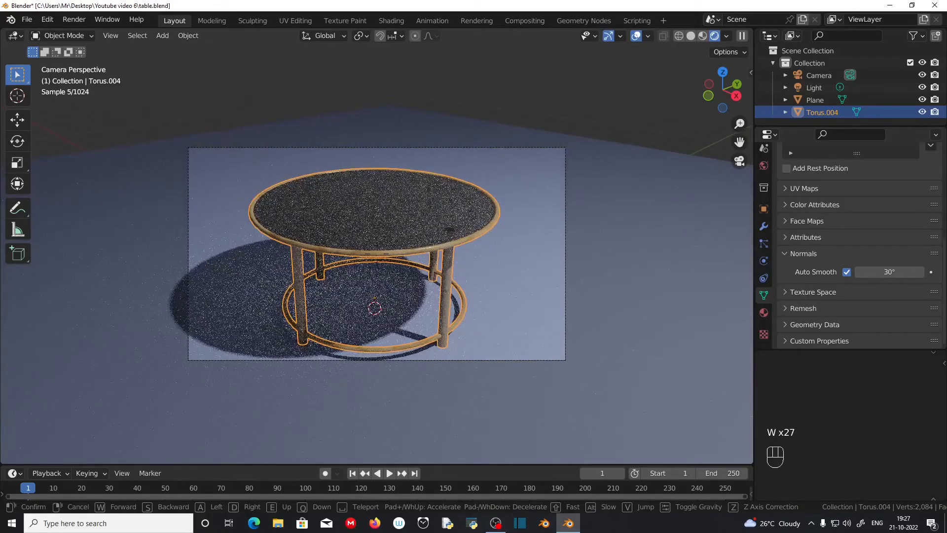
key(s)
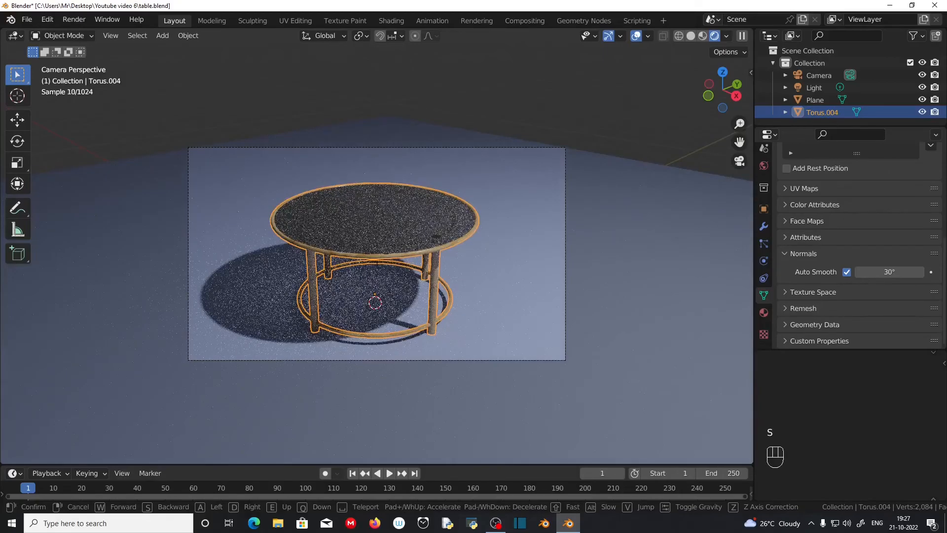
click(326, 427)
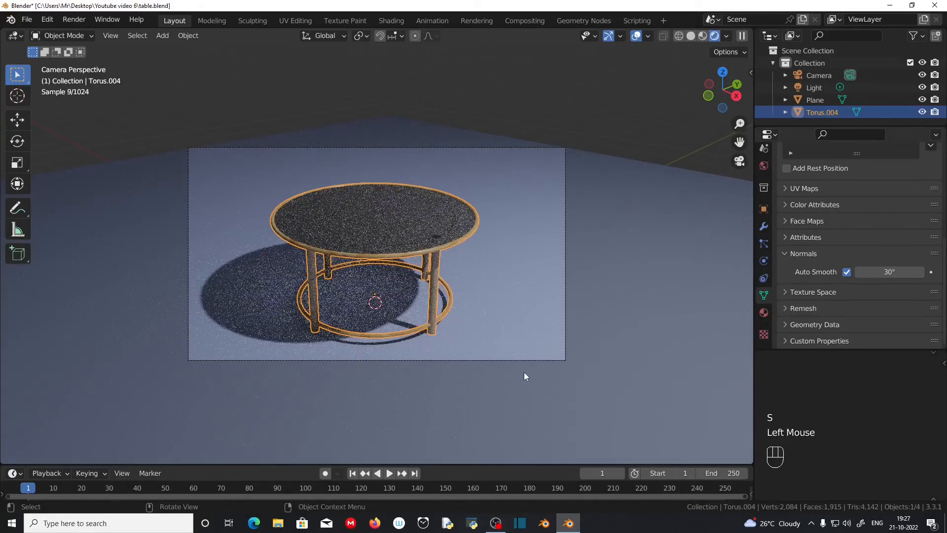
- Move the point light about 1.4 m toward −X and −Y in top view, beside the table
scroll(524, 372, up, 1)
scroll(524, 372, up, 1)
middle_drag(585, 381, 507, 398)
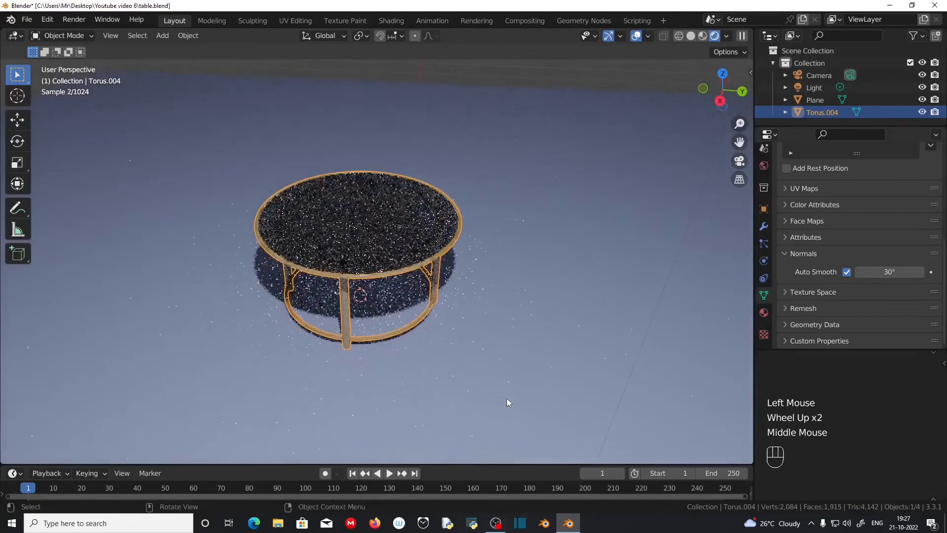
scroll(507, 398, down, 2)
middle_drag(415, 341, 360, 363)
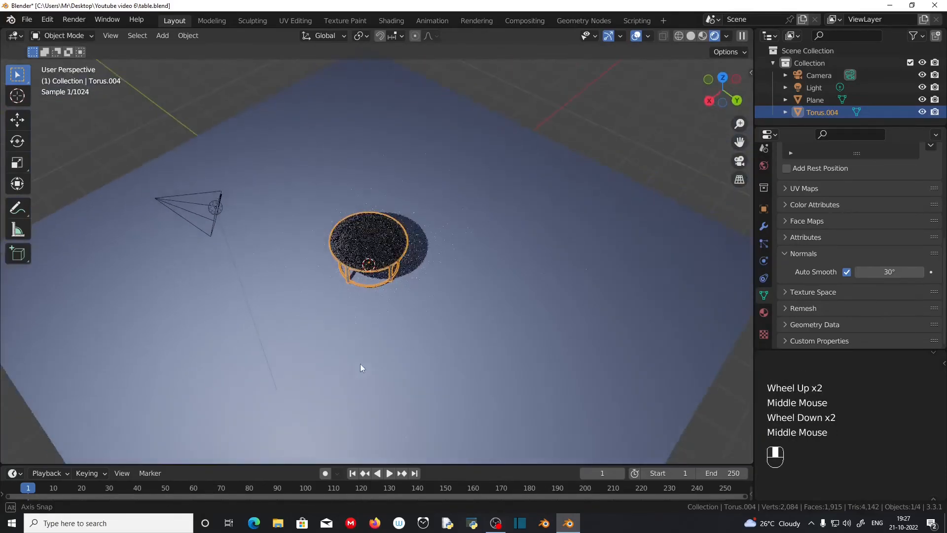
key(KP_7)
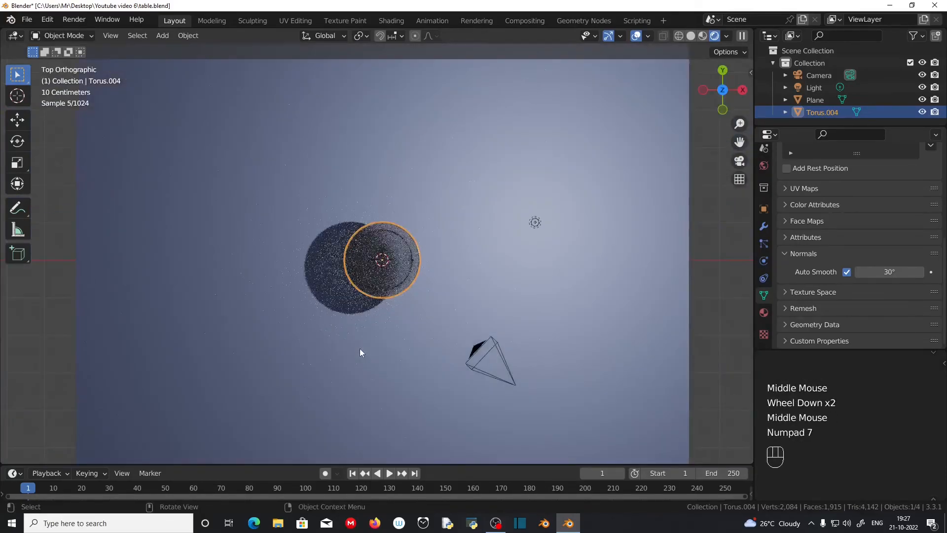
click(535, 223)
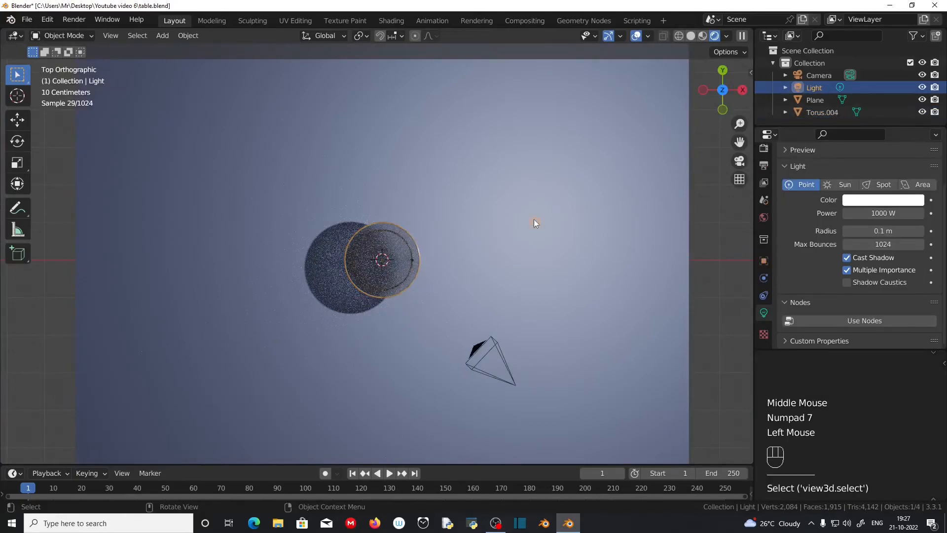
key(g)
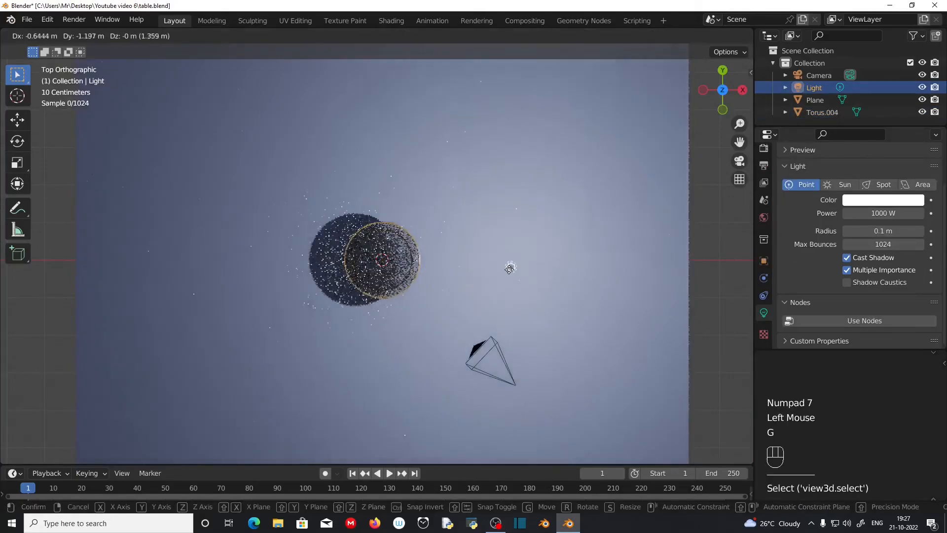
click(509, 272)
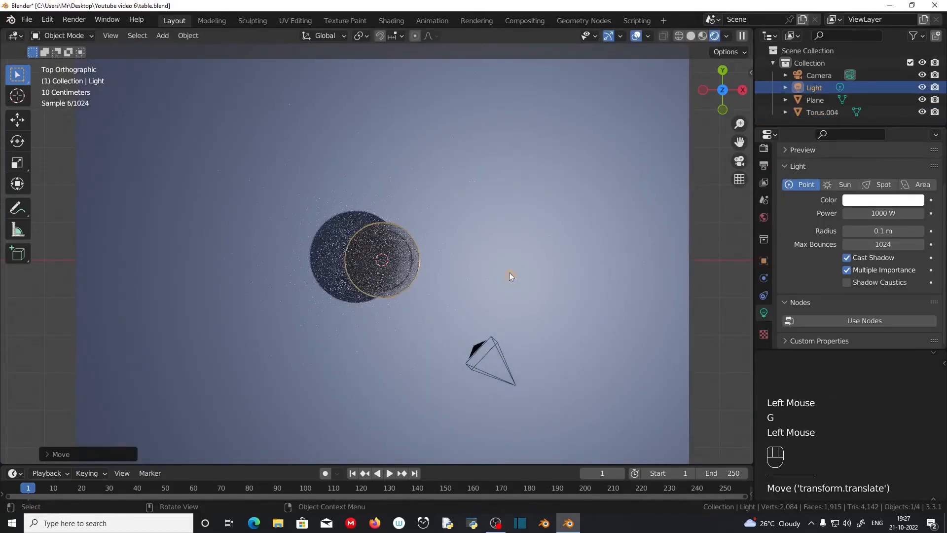
- Duplicate the point light about 3 m toward −X and −Y, and duplicate that copy about 4.7 m toward −X and +Y, around the table
key(shift+d)
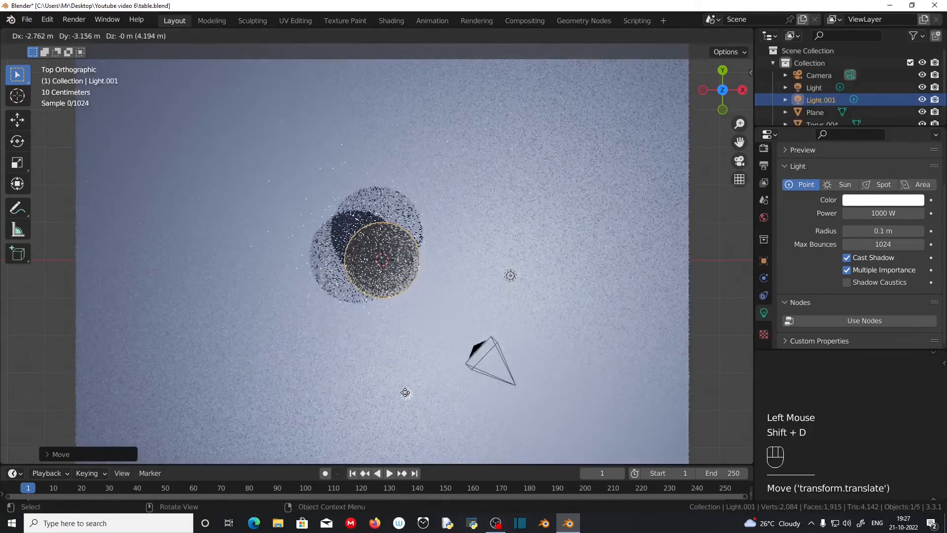
click(398, 400)
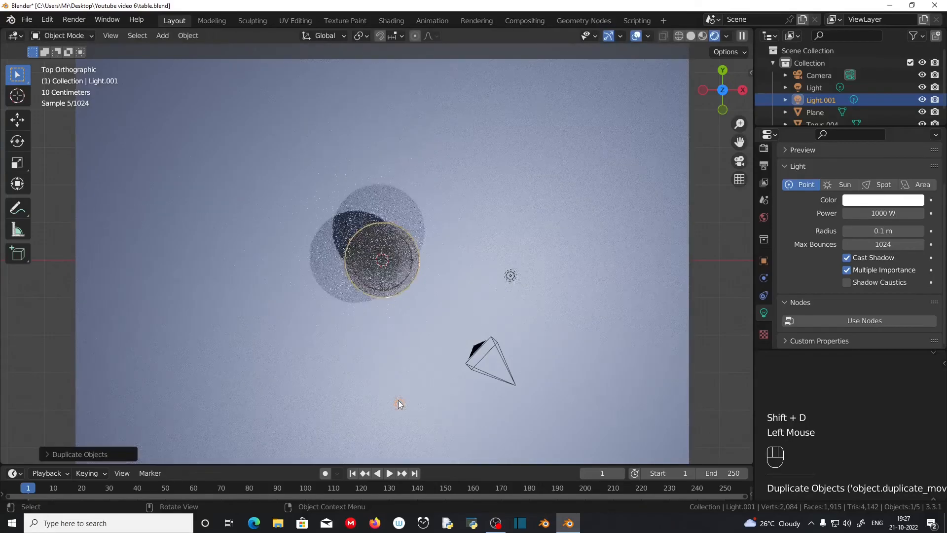
key(shift+d)
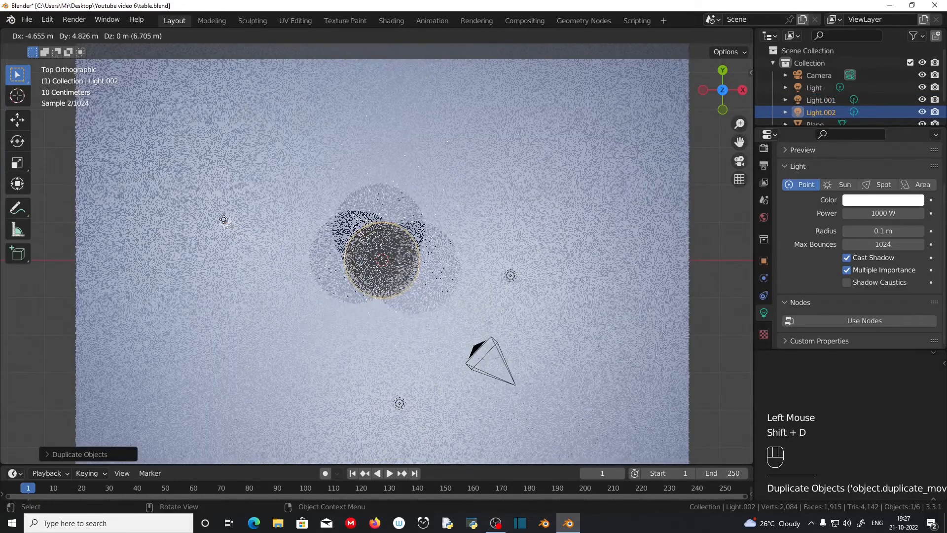
click(225, 222)
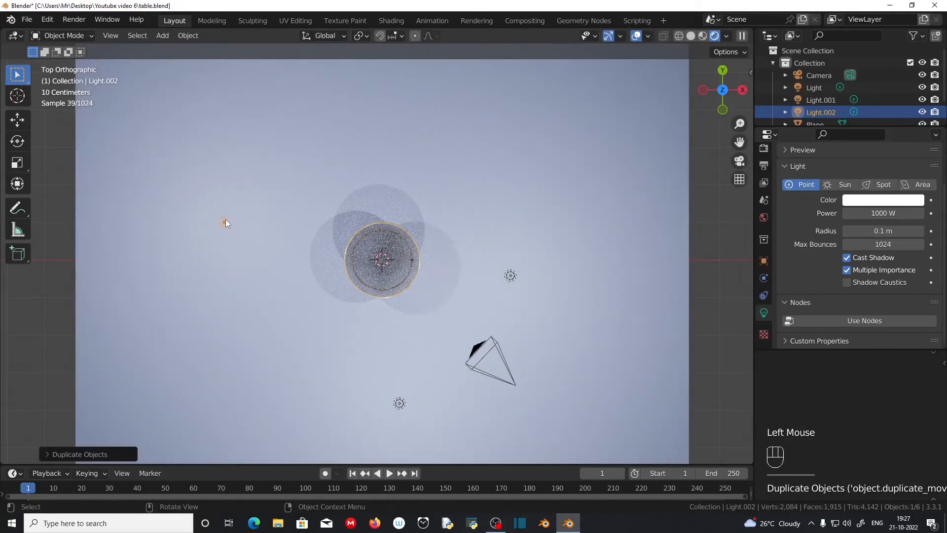
- Set the power of the point light on the table's −X side to 100 W
click(224, 222)
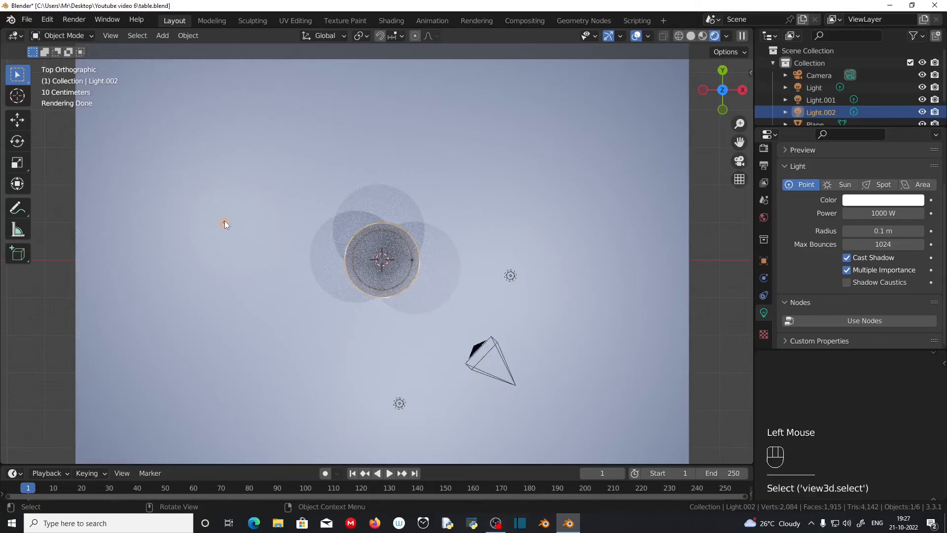
click(764, 314)
click(879, 213)
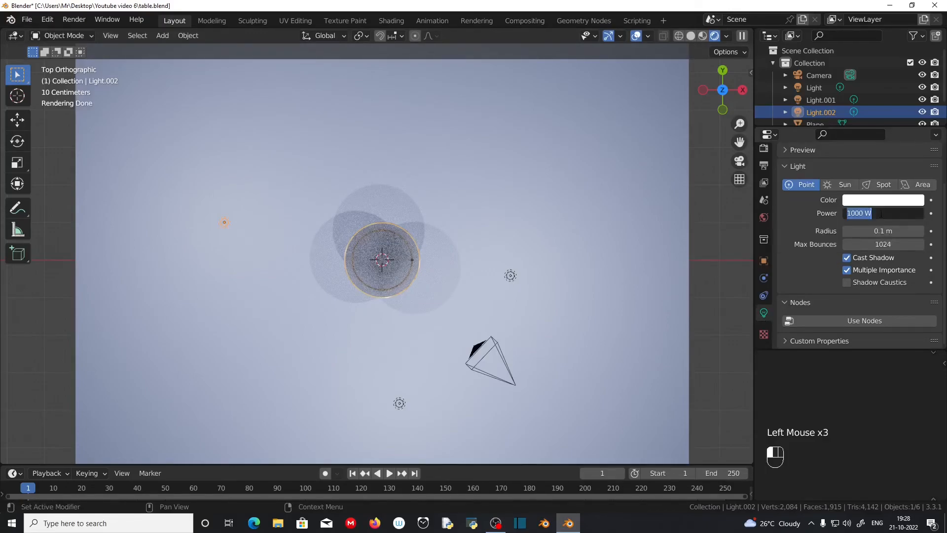
text(100)
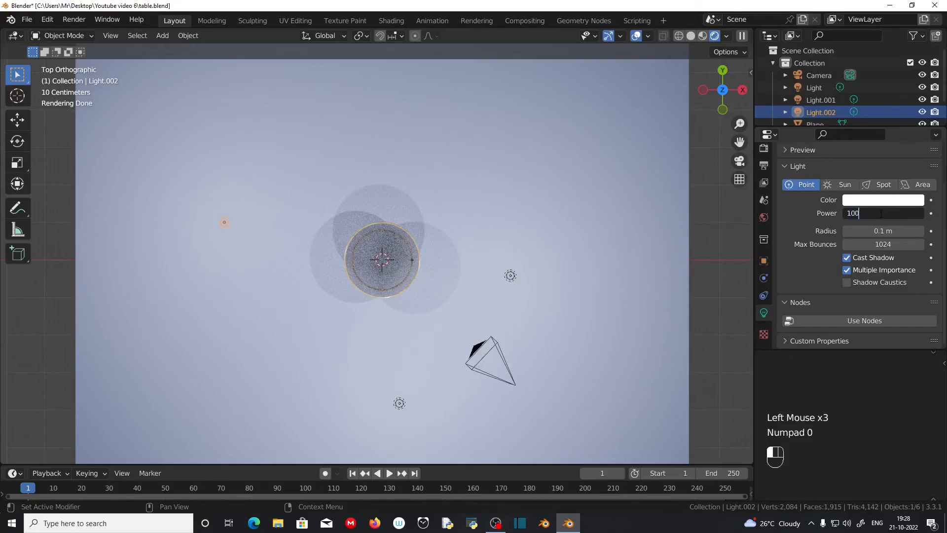
key(Return)
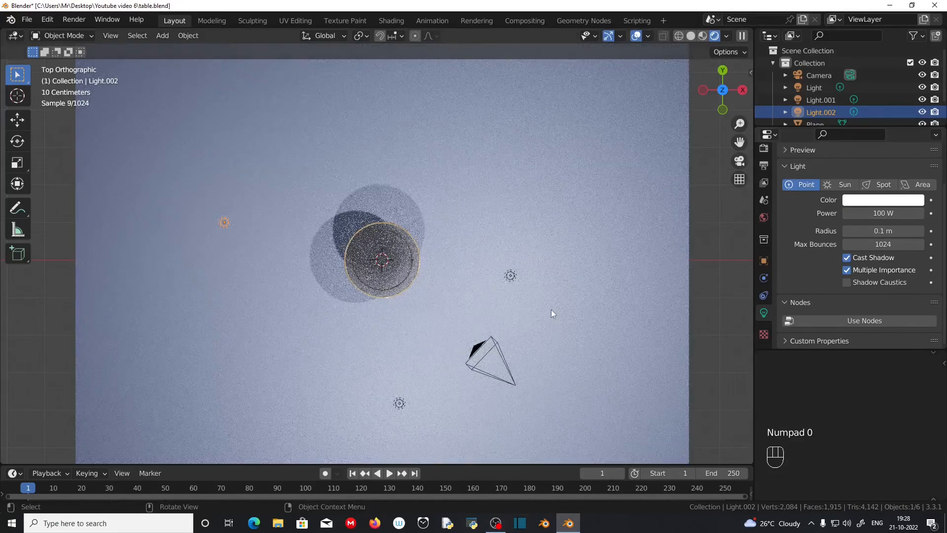
- Set the power of the point light on the table's −Y side to 500 W
click(395, 404)
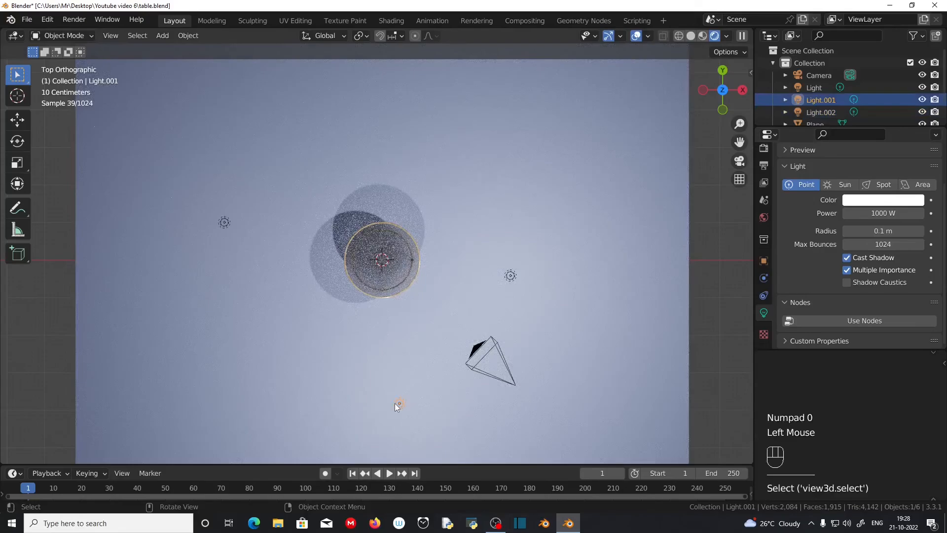
double_click(882, 214)
text(500)
key(Return)
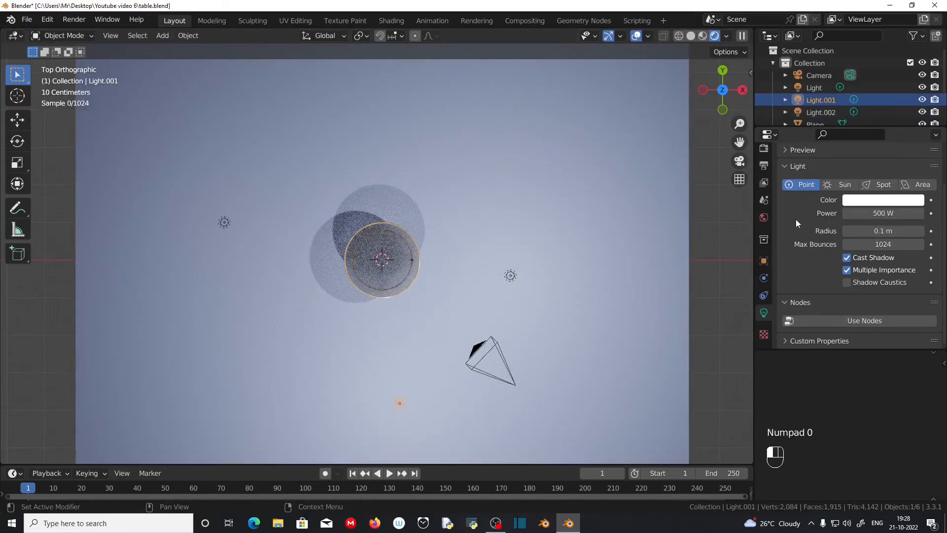
- Look through the camera to check the lighting, and render the table scene as a still image
key(KP_0)
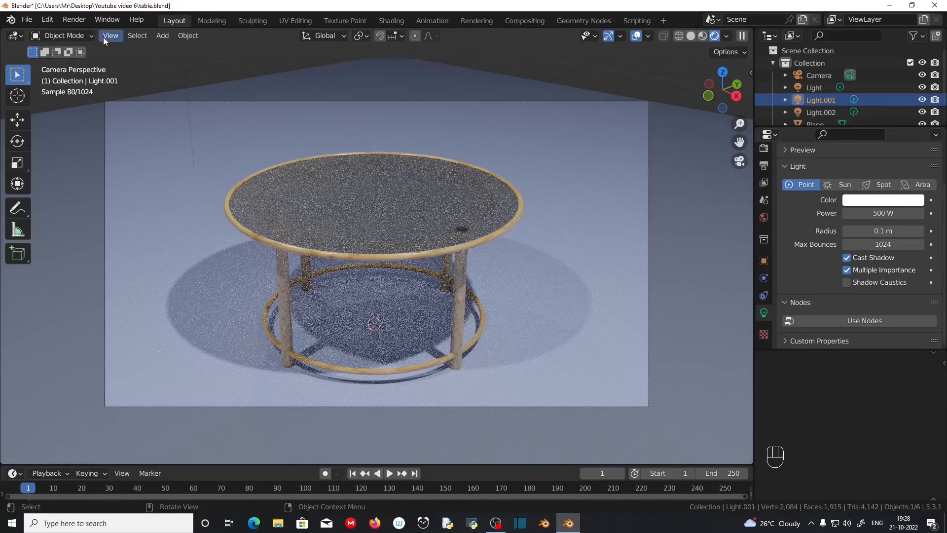
click(76, 20)
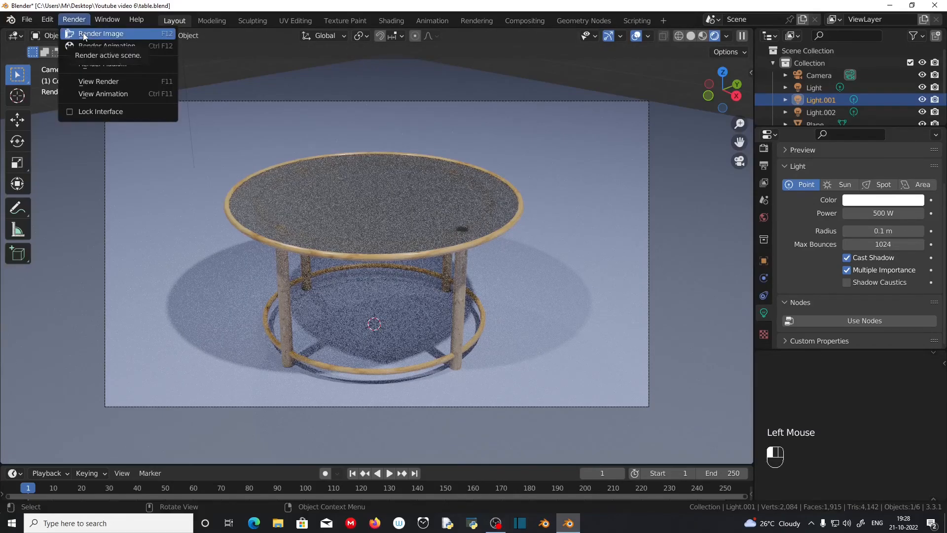
click(84, 34)
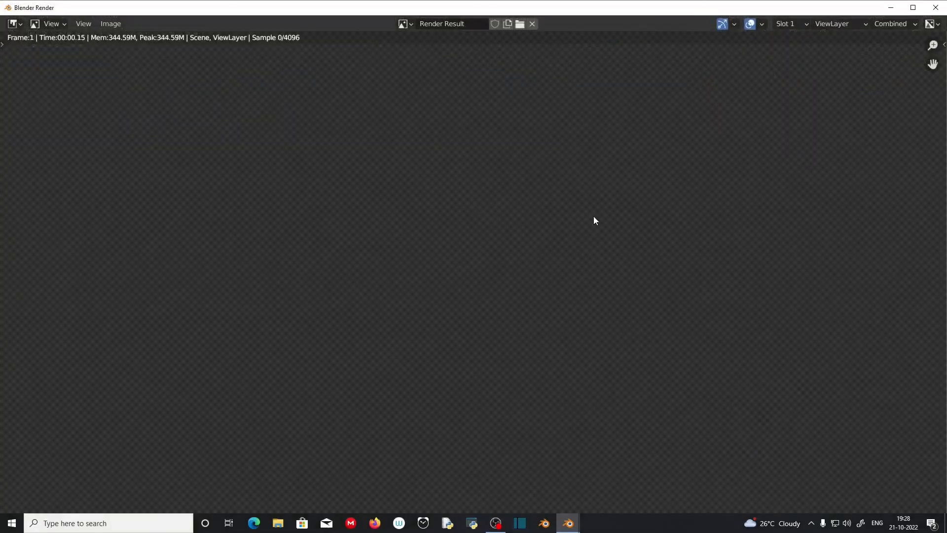